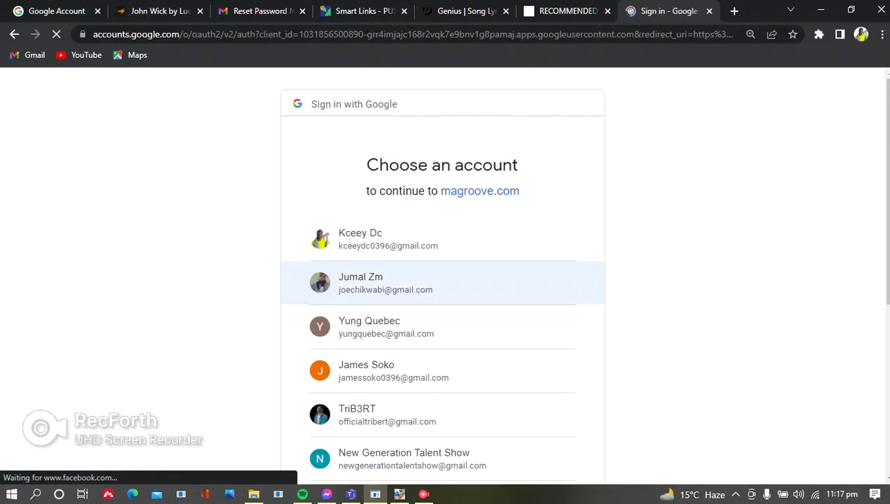
Choose the artist's Google account and have a verification code texted to the phone.
{"action": "scroll", "coordinate": [442, 267], "scroll_direction": "down", "scroll_amount": 2}
{"action": "scroll", "coordinate": [448, 280], "scroll_direction": "down", "scroll_amount": 1}
{"action": "scroll", "coordinate": [448, 280], "scroll_direction": "up", "scroll_amount": 2}
{"action": "scroll", "coordinate": [448, 280], "scroll_direction": "down", "scroll_amount": 2}
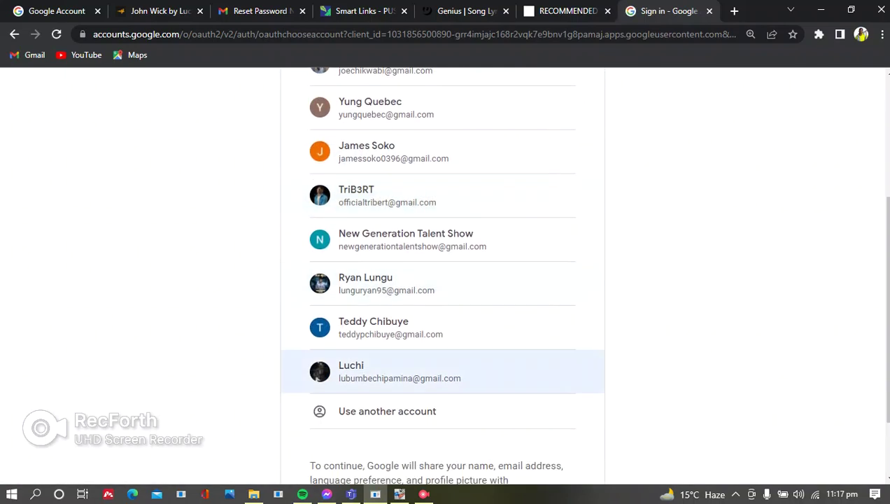
{"action": "left_click", "coordinate": [399, 371]}
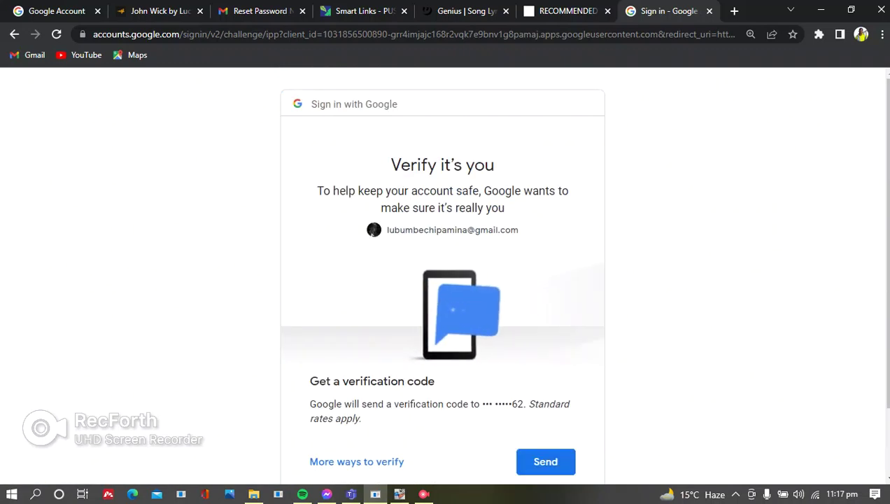
{"action": "left_click", "coordinate": [546, 462]}
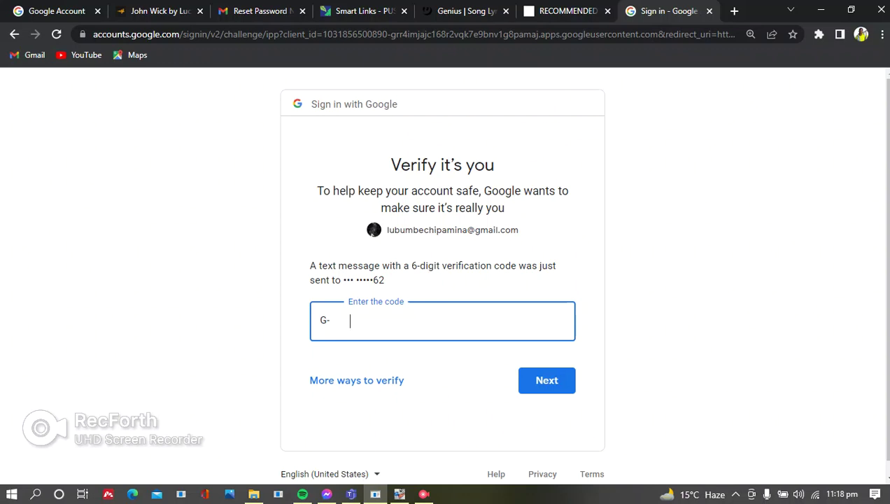
Enter the 6-digit code from the text message and submit it.
{"action": "left_click", "coordinate": [424, 494]}
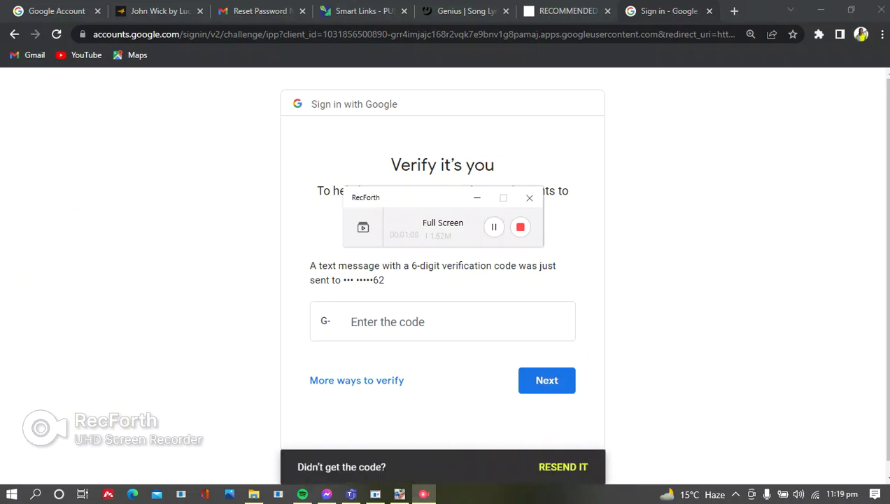
{"action": "left_click", "coordinate": [477, 197]}
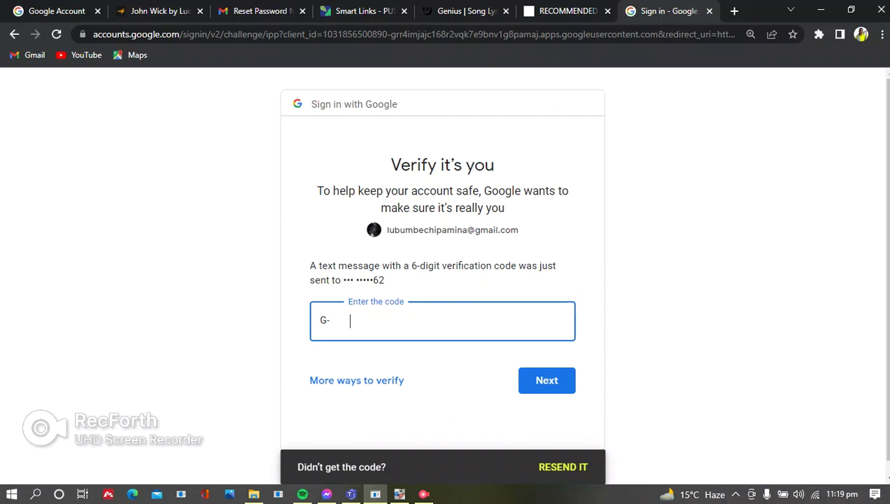
{"action": "key", "text": "Return"}
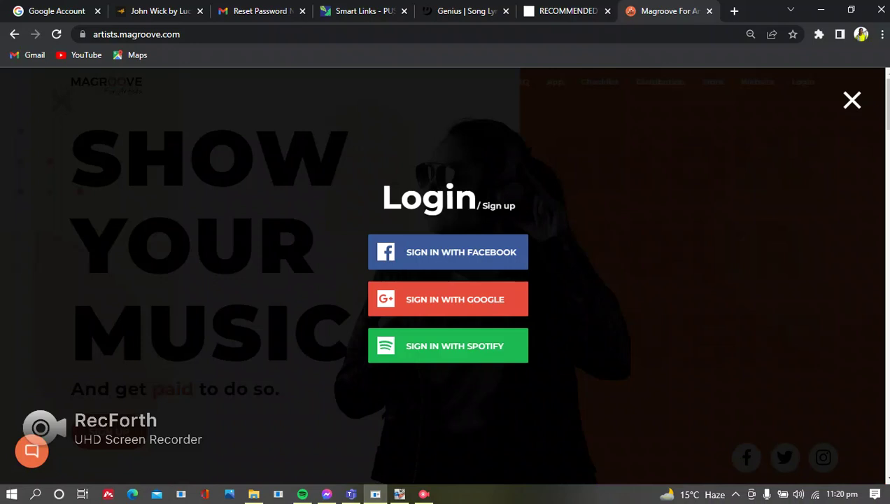
Log in to Magroove with Google using the artist's account.
{"action": "left_click", "coordinate": [448, 299]}
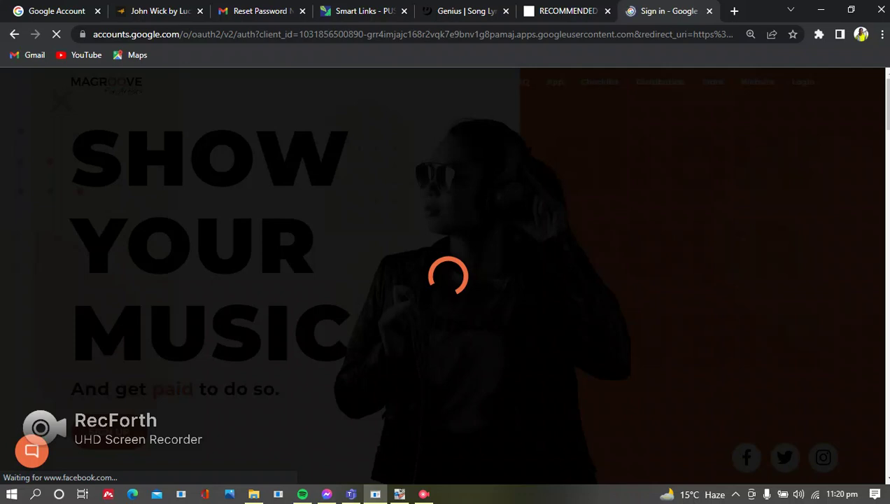
{"action": "scroll", "coordinate": [443, 210], "scroll_direction": "down", "scroll_amount": 3}
{"action": "scroll", "coordinate": [443, 328], "scroll_direction": "up", "scroll_amount": 3}
{"action": "scroll", "coordinate": [443, 343], "scroll_direction": "down", "scroll_amount": 2}
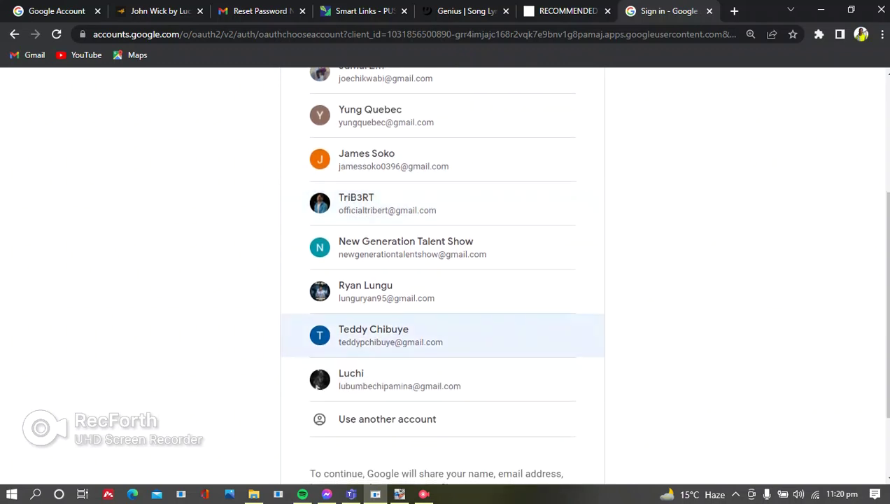
{"action": "left_click", "coordinate": [399, 379]}
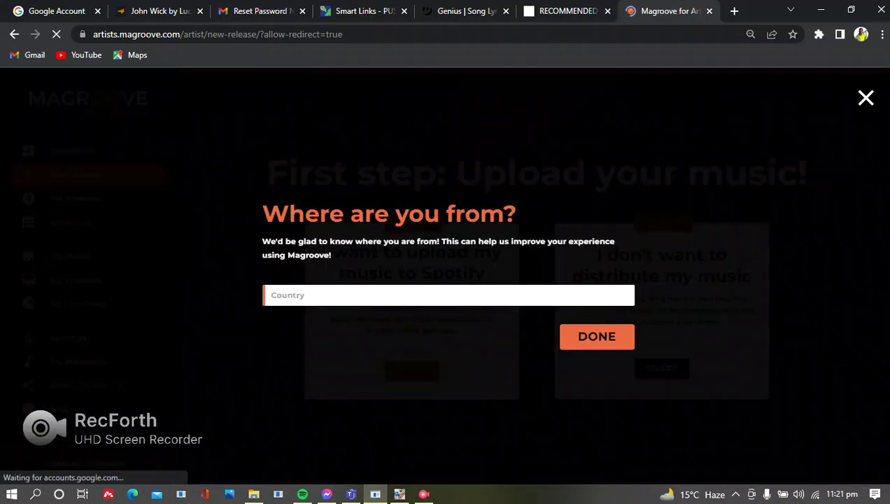
Set the country to Zambia from the suggestions and confirm with DONE.
{"action": "left_click", "coordinate": [273, 294]}
{"action": "type", "text": "Z"}
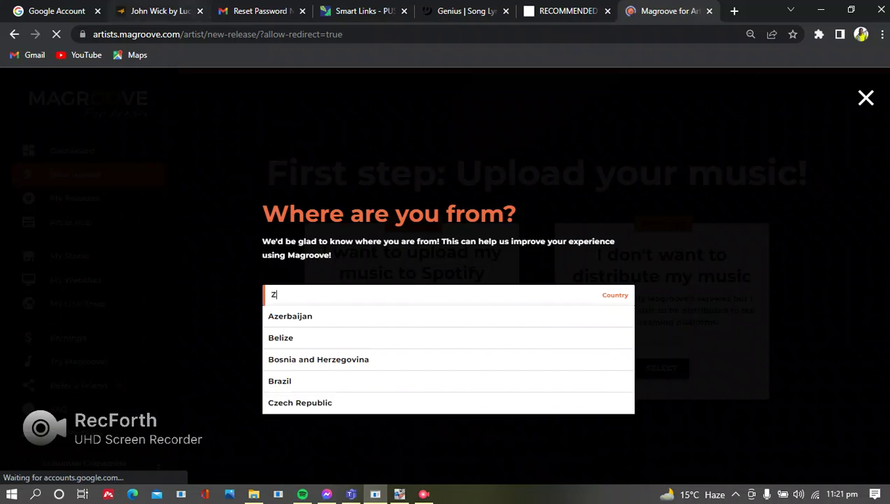
{"action": "type", "text": "a"}
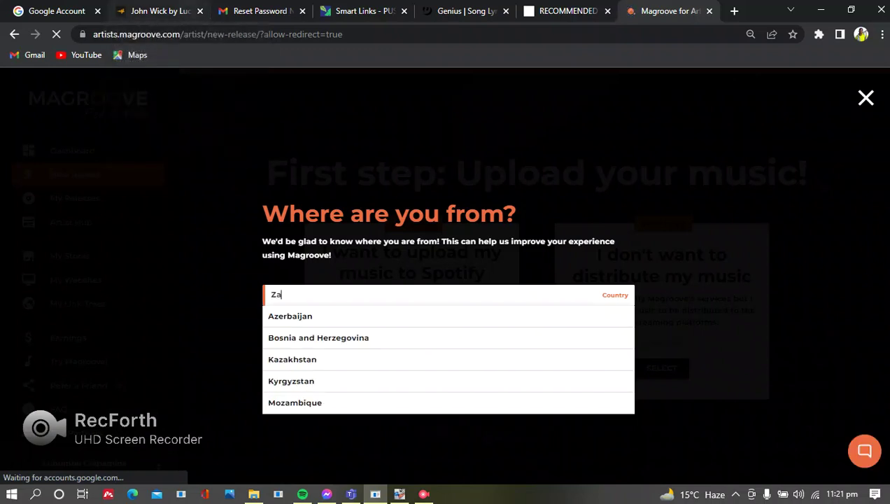
{"action": "type", "text": "m"}
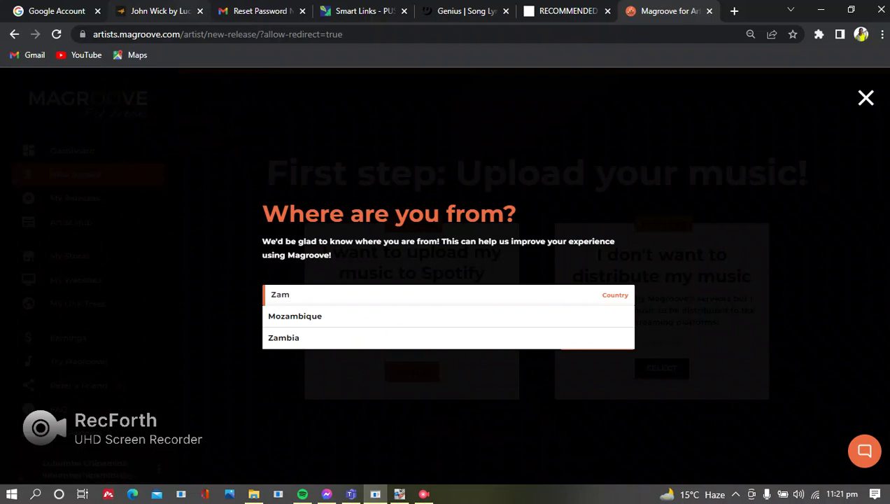
{"action": "key", "text": "Down"}
{"action": "key", "text": "Down"}
{"action": "key", "text": "Return"}
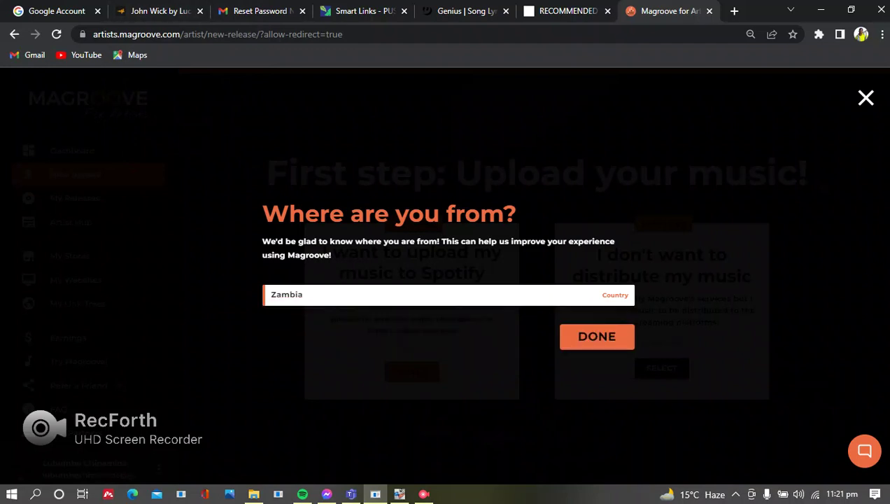
{"action": "left_click", "coordinate": [598, 337]}
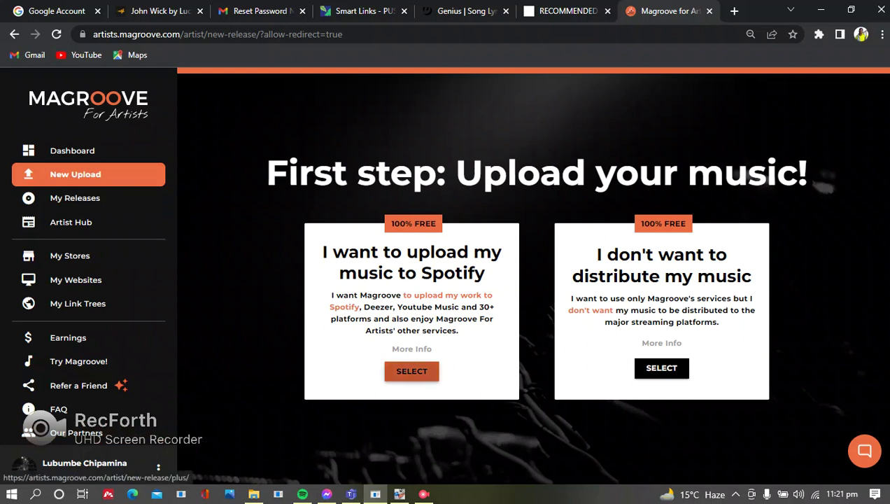
Select the free 'I want to upload my music to Spotify' option.
{"action": "left_click", "coordinate": [412, 372]}
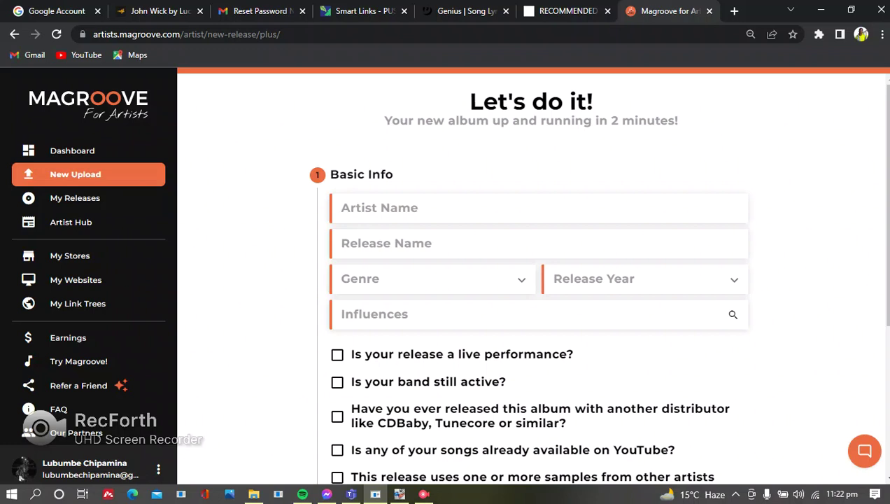
Enter artist name Luchi and release name John Wick.
{"action": "type", "text": "Luchi"}
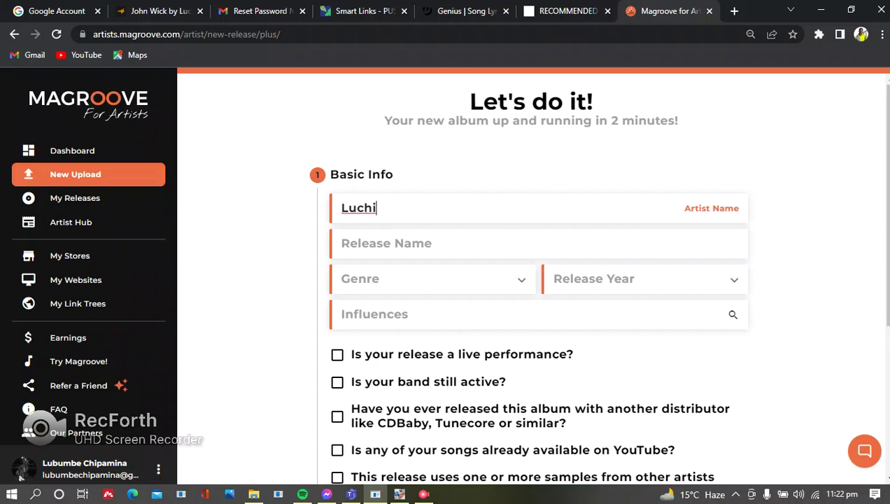
{"action": "key", "text": "Tab"}
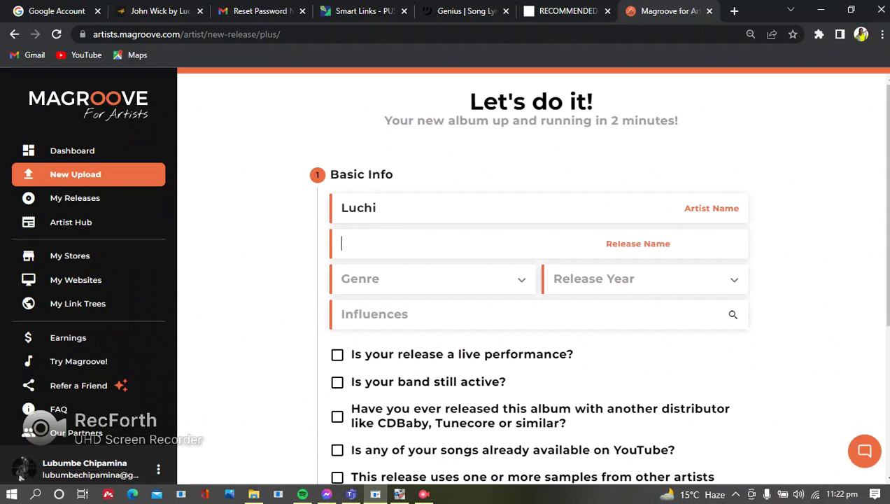
{"action": "type", "text": "J"}
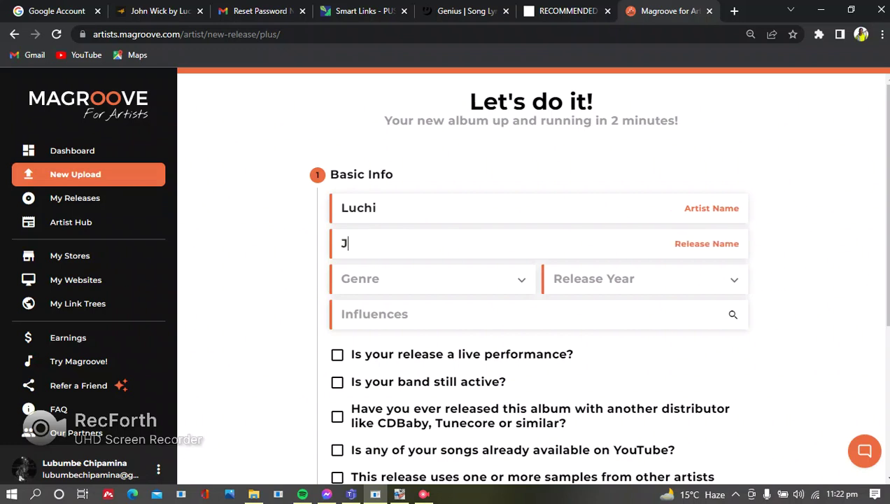
{"action": "type", "text": "ohn Wick"}
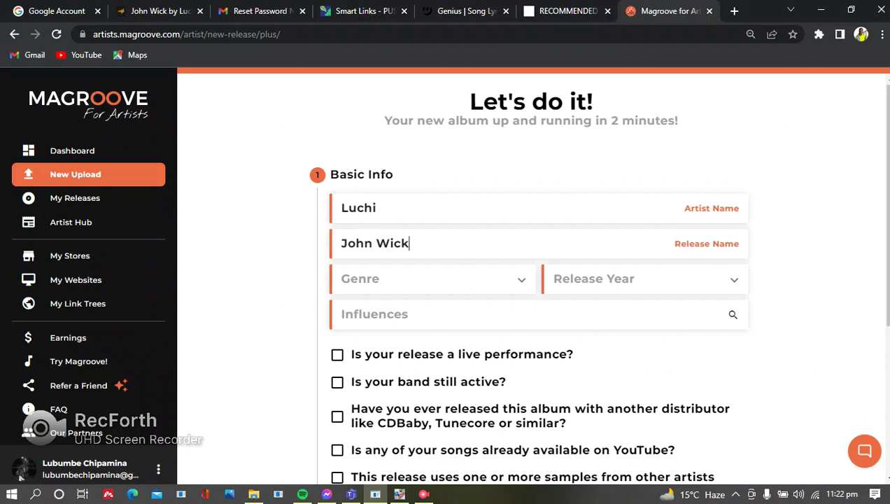
Set the genre to Hip Hop/Rap and the release year to 2022.
{"action": "key", "text": "Tab"}
{"action": "key", "text": "alt+Down"}
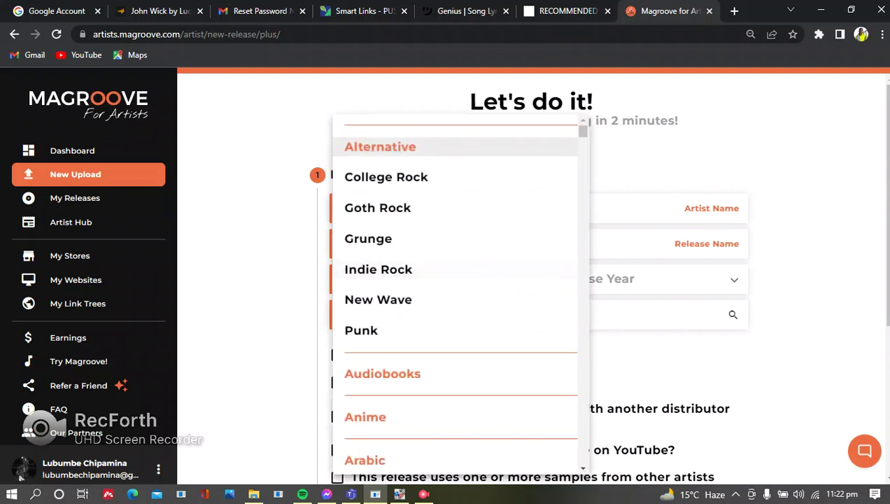
{"action": "scroll", "coordinate": [460, 290], "scroll_direction": "down", "scroll_amount": 4}
{"action": "scroll", "coordinate": [461, 291], "scroll_direction": "down", "scroll_amount": 11}
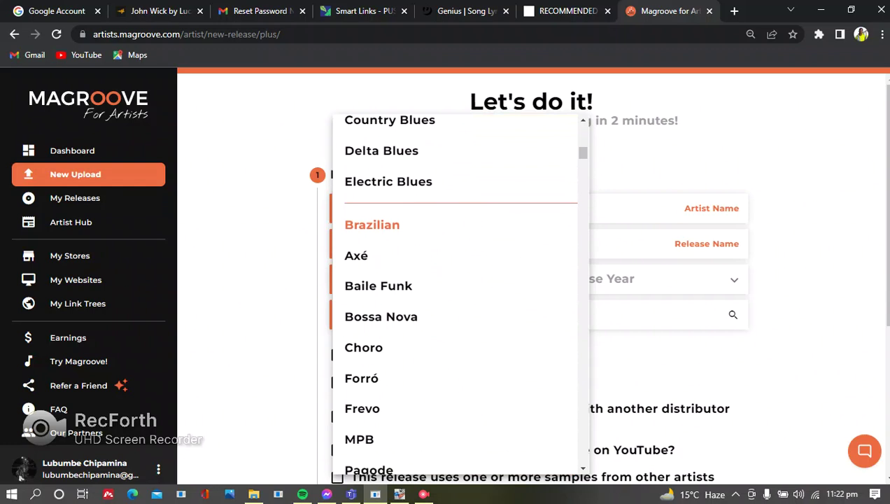
{"action": "scroll", "coordinate": [460, 290], "scroll_direction": "down", "scroll_amount": 12}
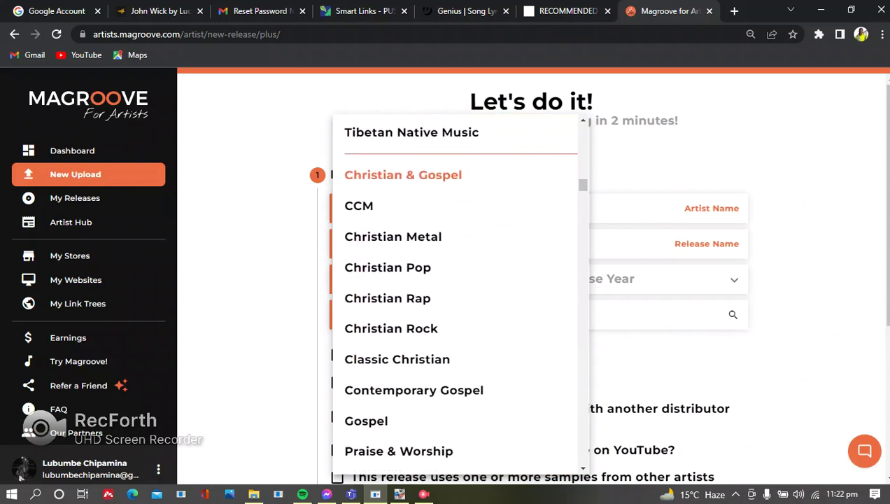
{"action": "scroll", "coordinate": [461, 290], "scroll_direction": "down", "scroll_amount": 12}
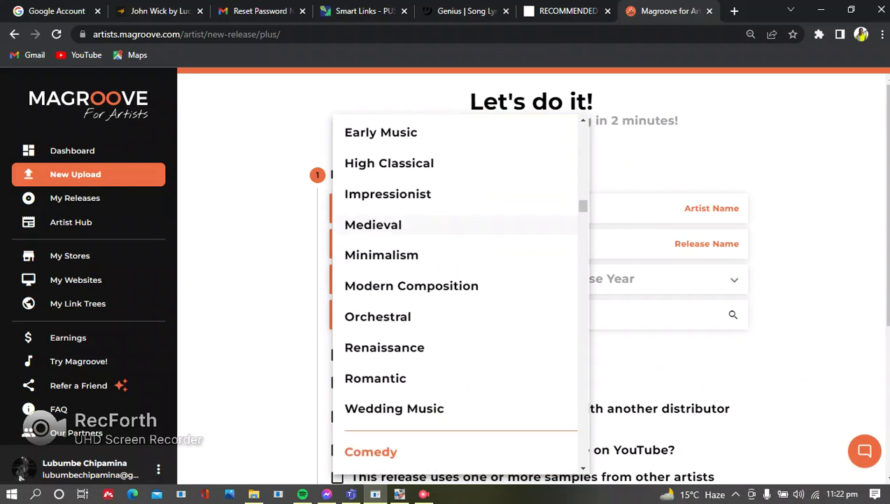
{"action": "scroll", "coordinate": [461, 290], "scroll_direction": "down", "scroll_amount": 12}
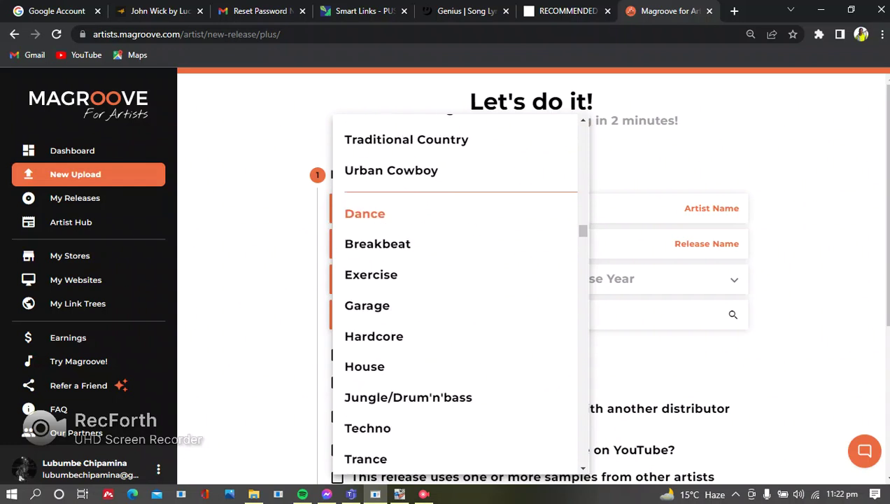
{"action": "scroll", "coordinate": [460, 291], "scroll_direction": "down", "scroll_amount": 12}
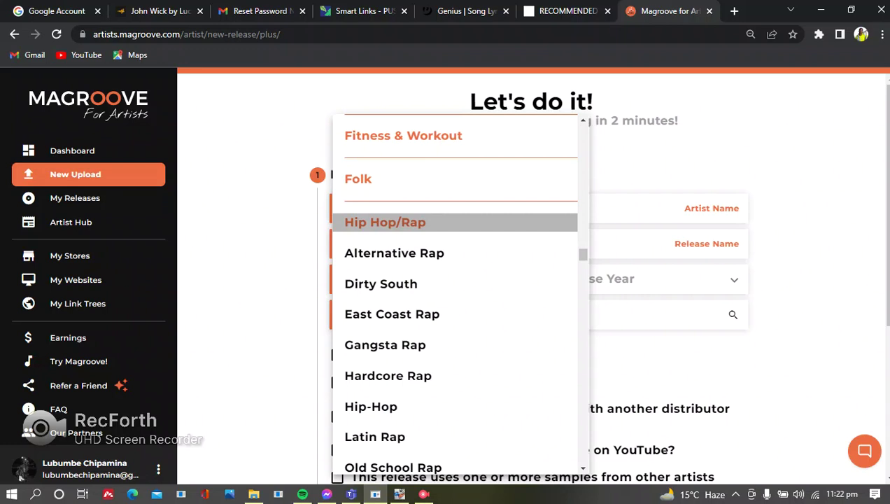
{"action": "left_click", "coordinate": [385, 222]}
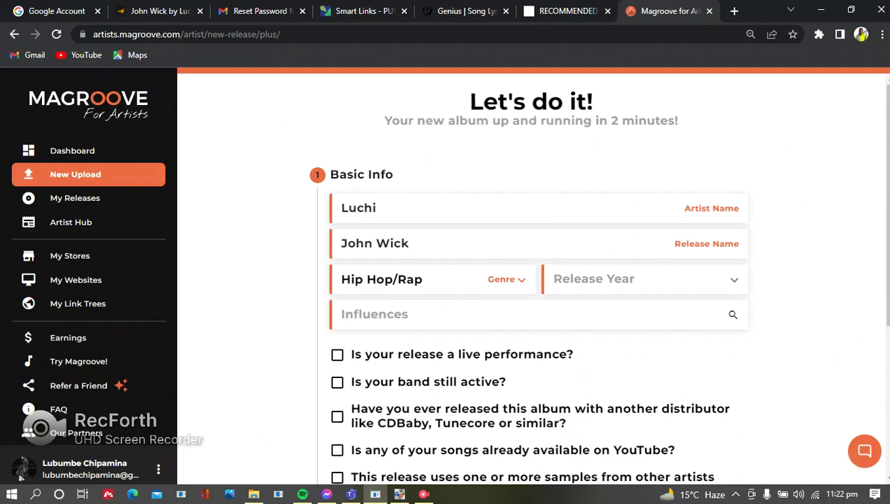
{"action": "left_click", "coordinate": [644, 279]}
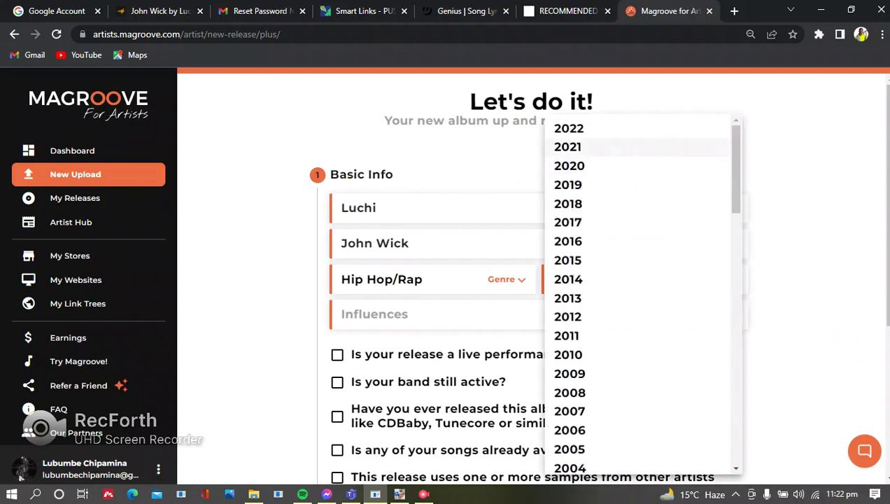
{"action": "left_click", "coordinate": [569, 128]}
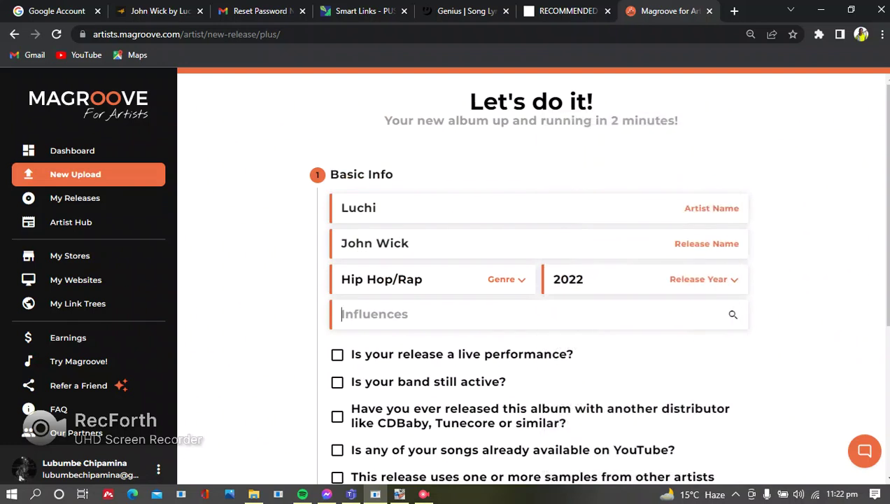
Add Kendrick Lamar as an influence and mark the band as still active.
{"action": "type", "text": "K"}
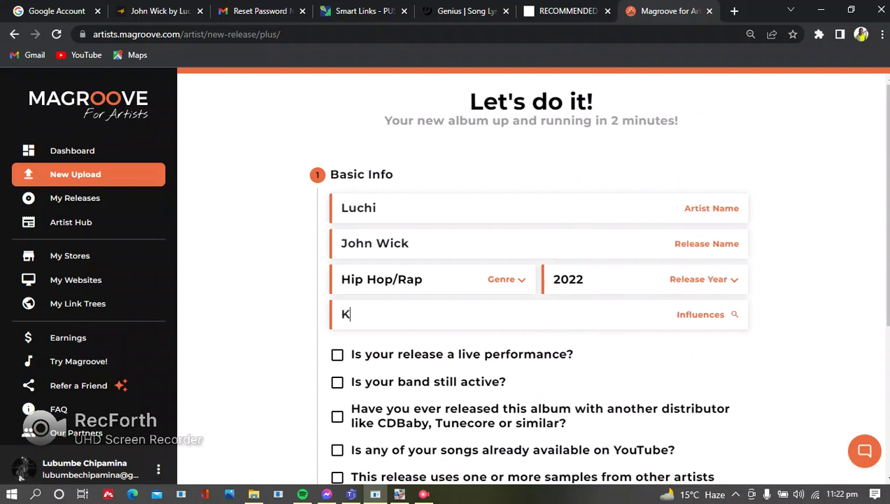
{"action": "type", "text": "endrick L"}
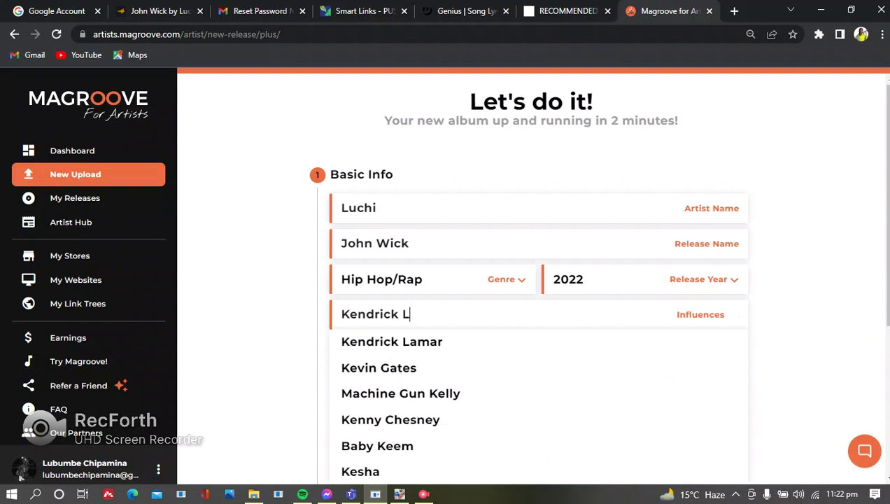
{"action": "type", "text": "ama"}
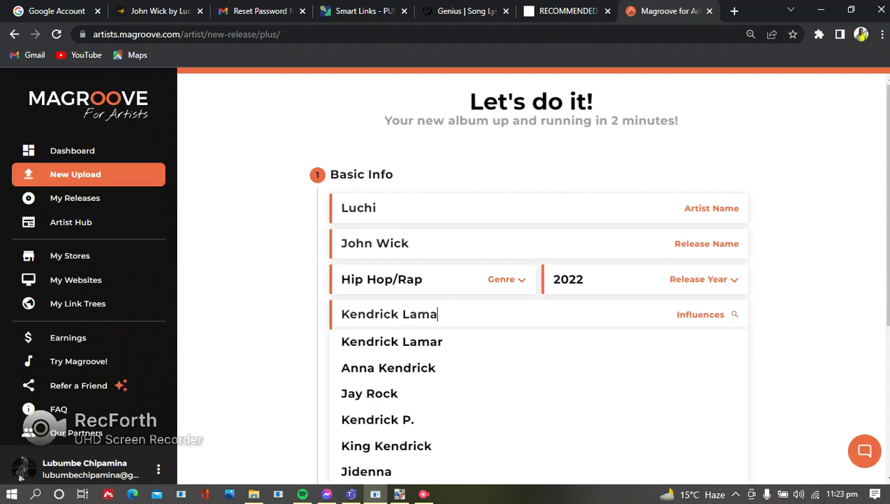
{"action": "type", "text": "r"}
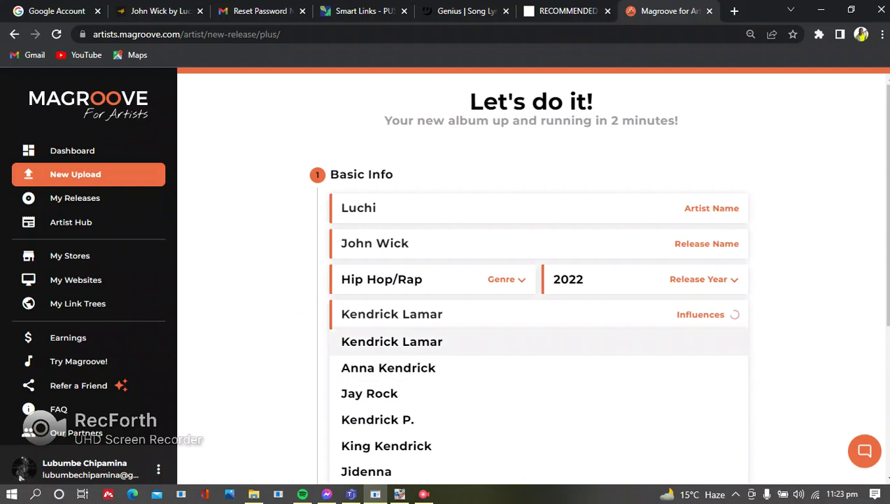
{"action": "key", "text": "Return"}
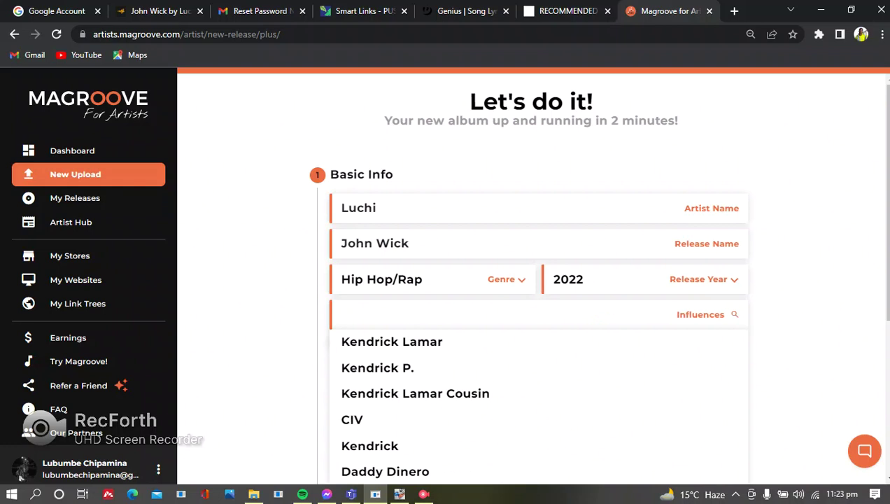
{"action": "key", "text": "Escape"}
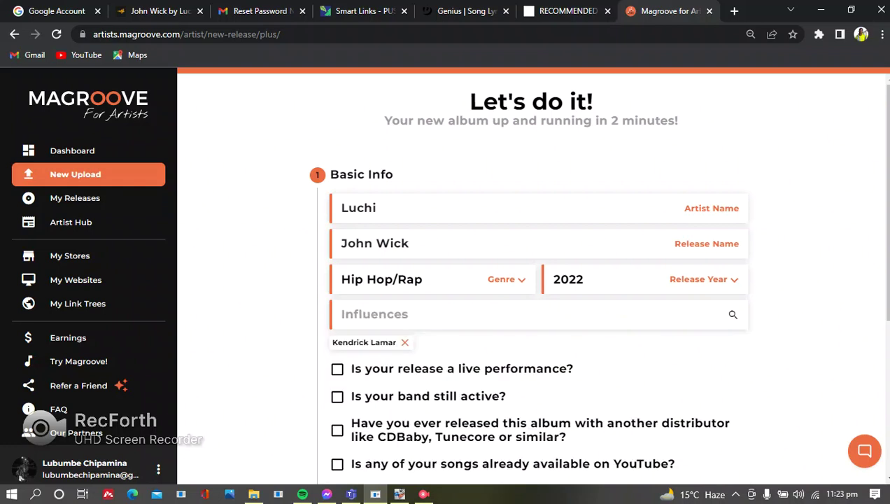
{"action": "scroll", "coordinate": [19, 476], "scroll_direction": "down", "scroll_amount": 1}
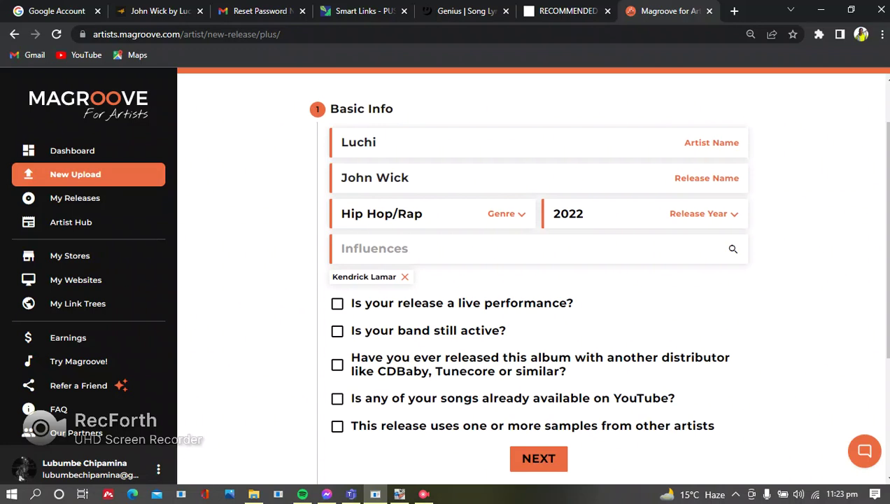
{"action": "key", "text": "space"}
Upload 'Luchi - John Wick (Prod. By Dido Muzic).mp3' as the release's track.
{"action": "scroll", "coordinate": [19, 476], "scroll_direction": "down", "scroll_amount": 1}
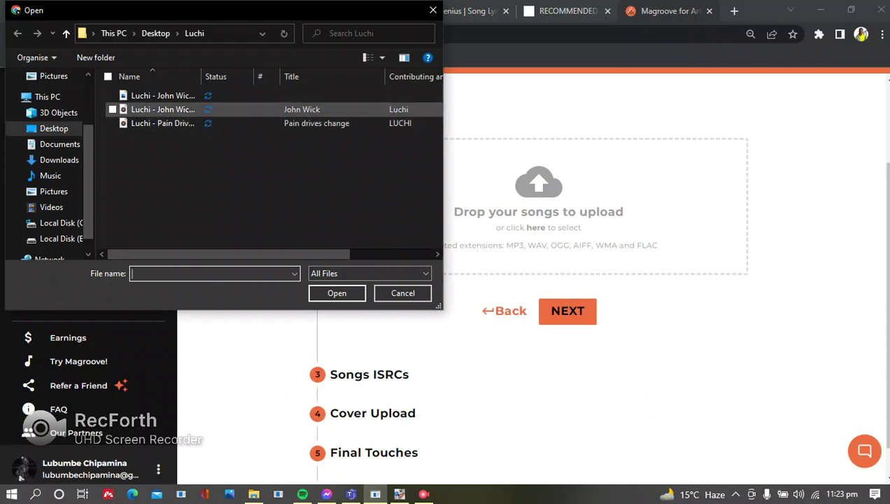
{"action": "left_click", "coordinate": [162, 109]}
{"action": "left_click", "coordinate": [337, 293]}
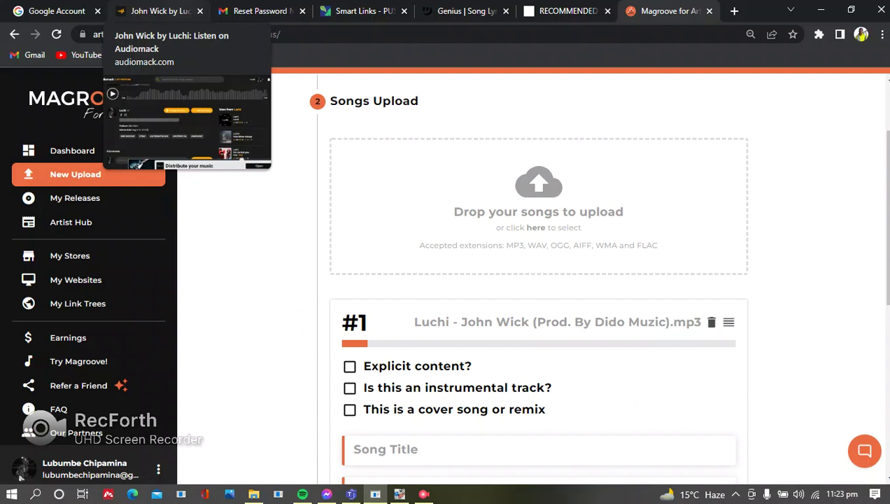
Mark track #1 as explicit and title it John Wick.
{"action": "left_click", "coordinate": [350, 366]}
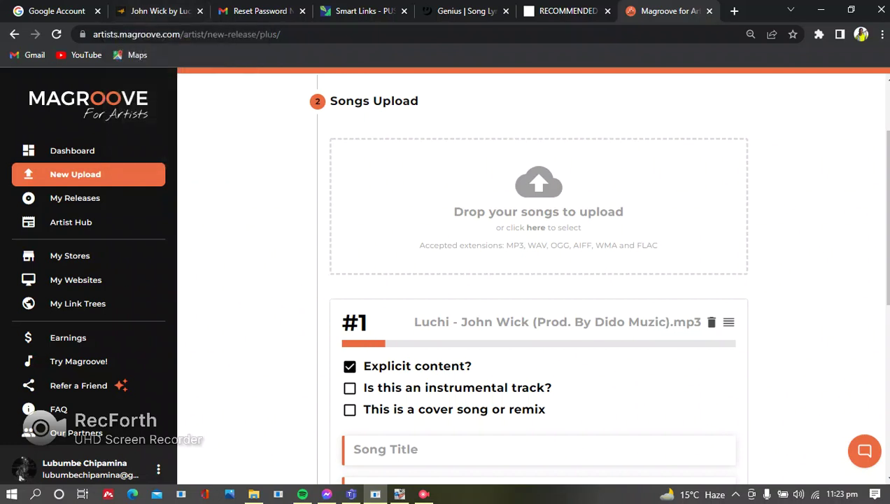
{"action": "scroll", "coordinate": [539, 280], "scroll_direction": "down", "scroll_amount": 1}
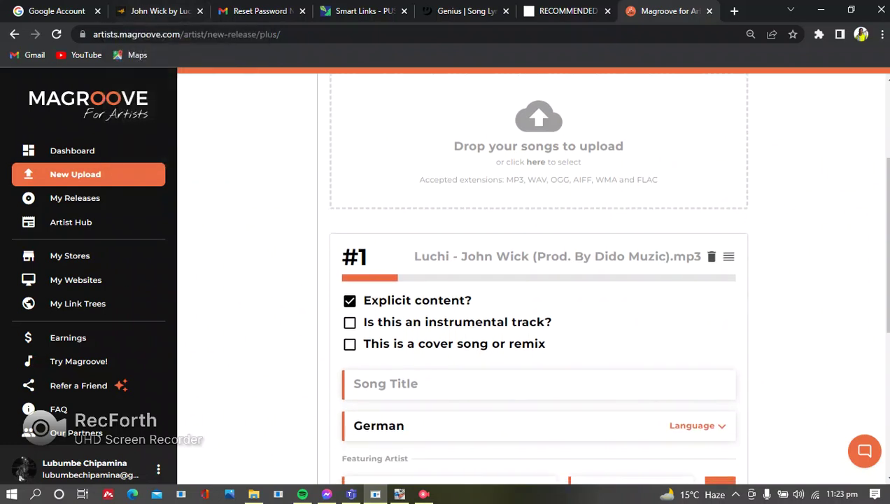
{"action": "scroll", "coordinate": [539, 280], "scroll_direction": "down", "scroll_amount": 1}
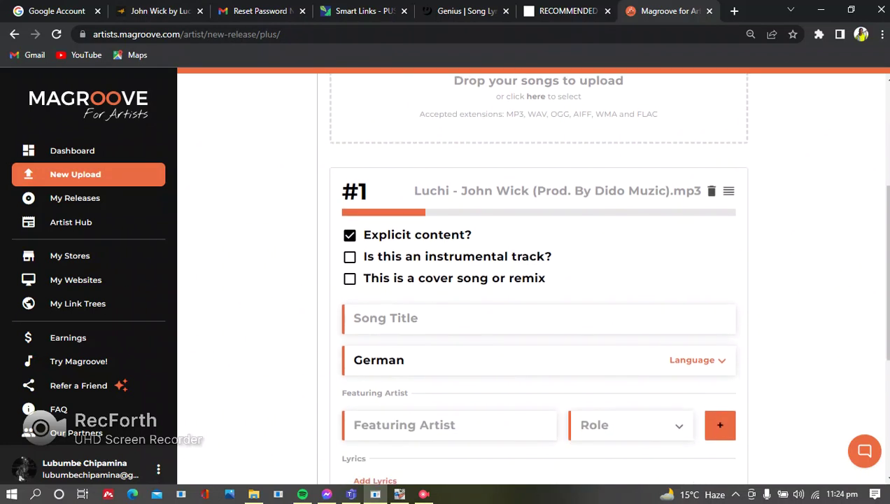
{"action": "left_click", "coordinate": [353, 319]}
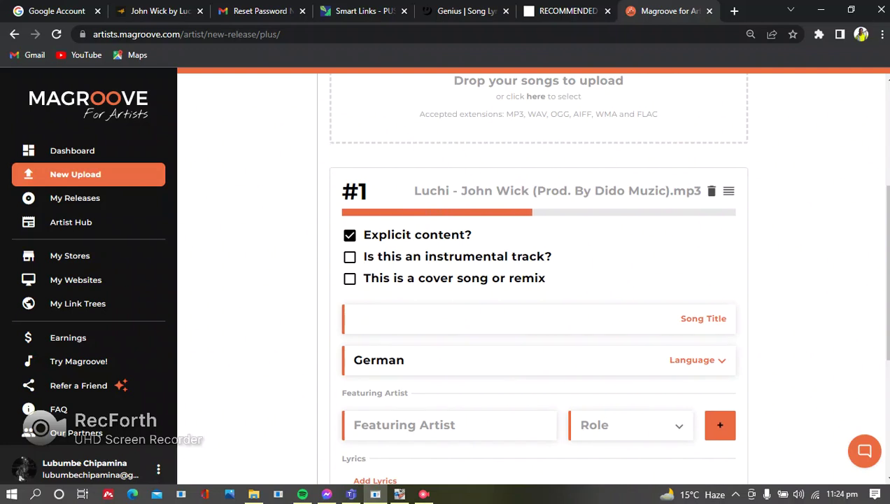
{"action": "type", "text": "John Wic"}
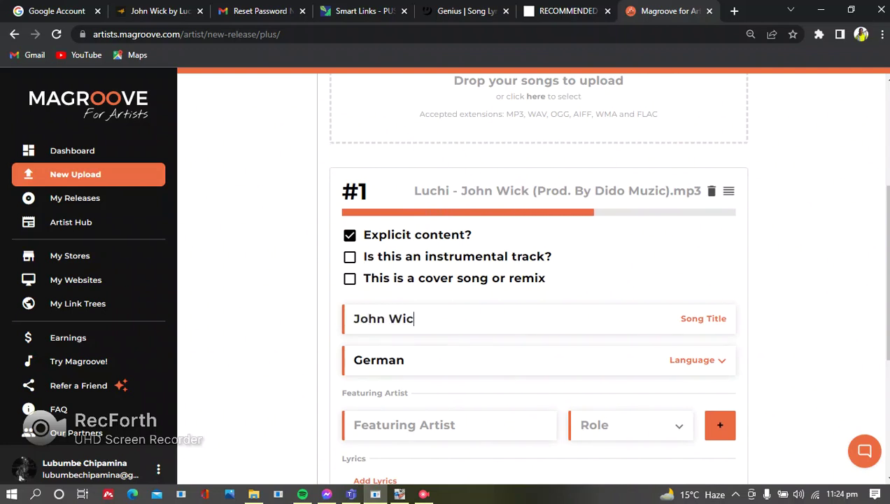
{"action": "type", "text": "k"}
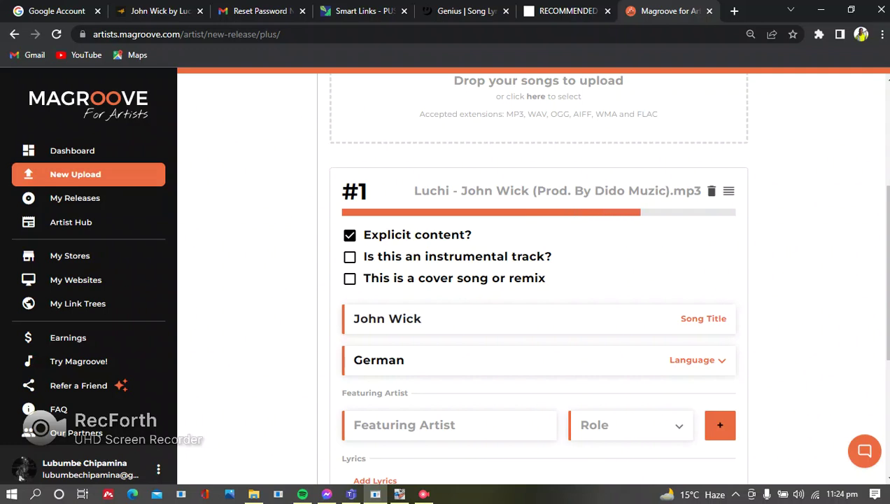
Set the song language to English.
{"action": "left_click", "coordinate": [693, 359]}
{"action": "scroll", "coordinate": [537, 294], "scroll_direction": "down", "scroll_amount": 2}
{"action": "scroll", "coordinate": [536, 295], "scroll_direction": "down", "scroll_amount": 10}
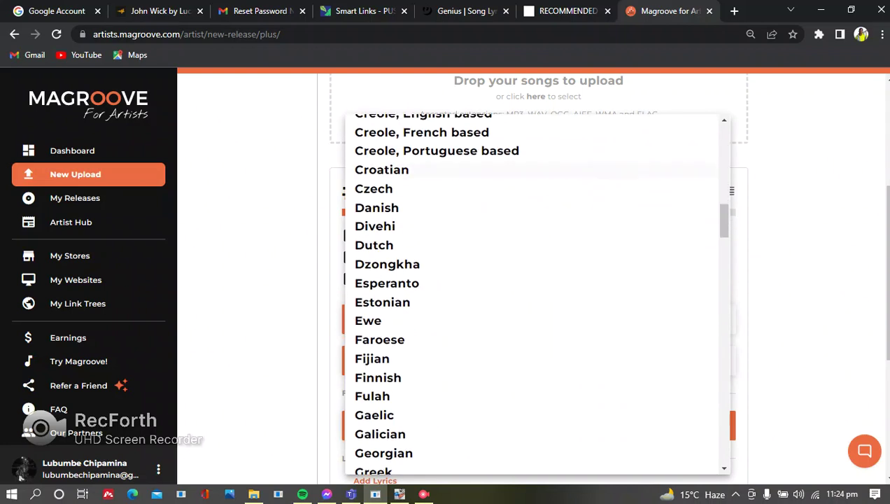
{"action": "scroll", "coordinate": [536, 294], "scroll_direction": "down", "scroll_amount": 2}
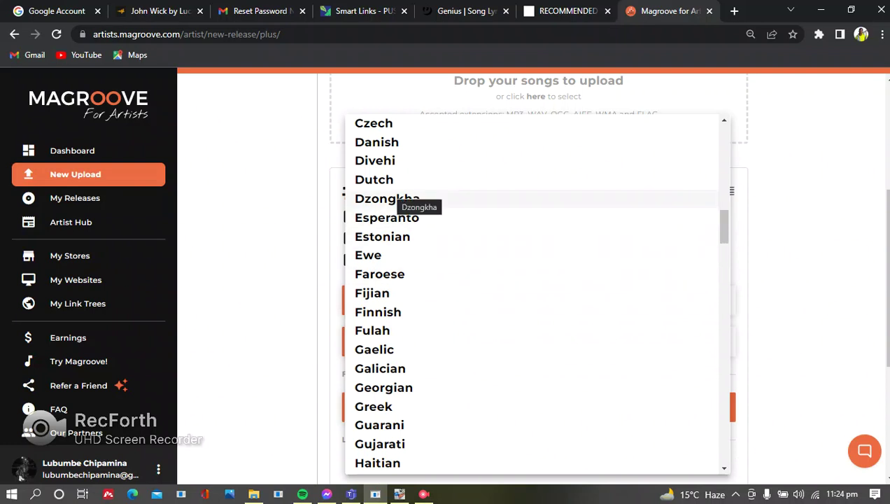
{"action": "scroll", "coordinate": [420, 308], "scroll_direction": "up", "scroll_amount": 6}
{"action": "scroll", "coordinate": [490, 462], "scroll_direction": "up", "scroll_amount": 8}
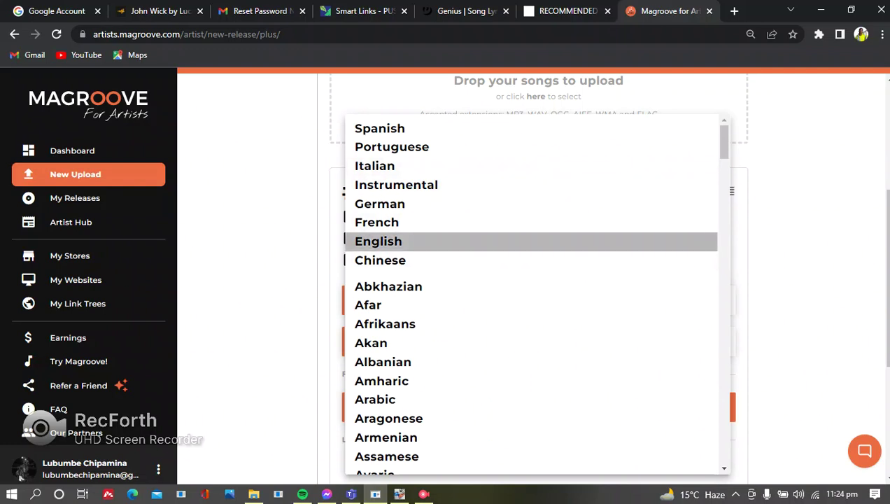
{"action": "left_click", "coordinate": [420, 241]}
Add Dido Muzic as featuring artist with the Producer role.
{"action": "scroll", "coordinate": [532, 280], "scroll_direction": "down", "scroll_amount": 2}
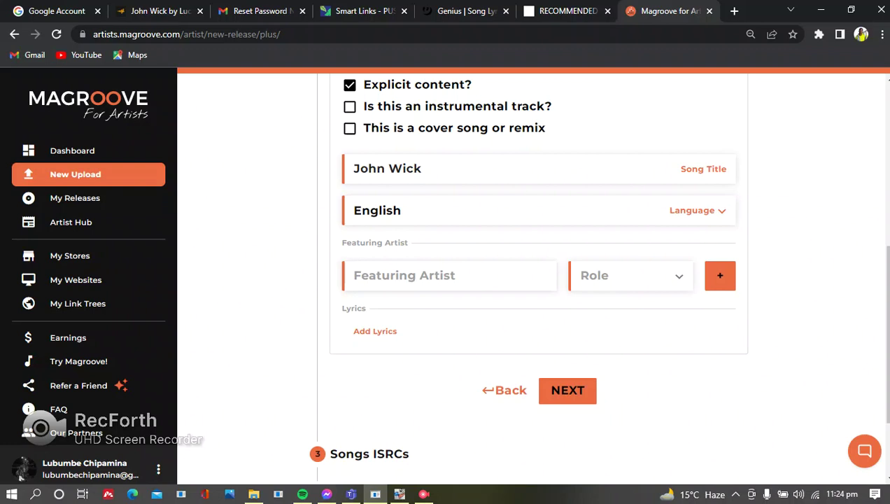
{"action": "left_click", "coordinate": [448, 275]}
{"action": "type", "text": "Dido Muzic"}
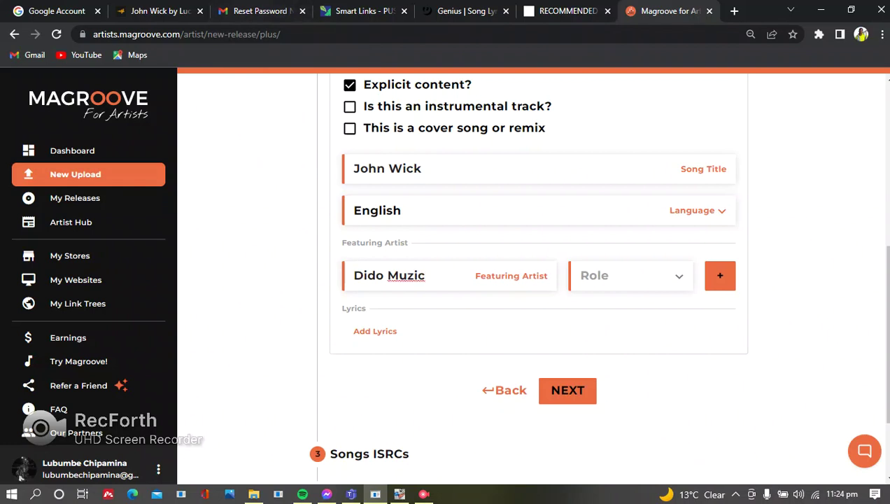
{"action": "left_click", "coordinate": [630, 275]}
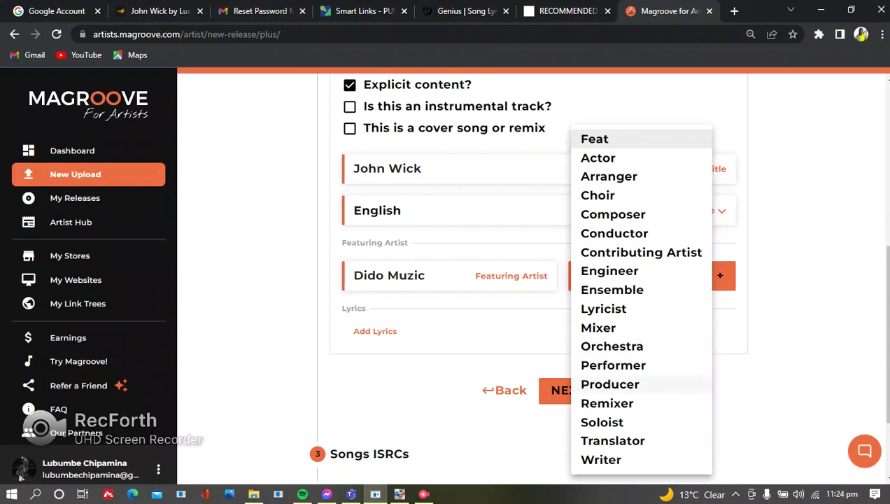
{"action": "left_click", "coordinate": [610, 384]}
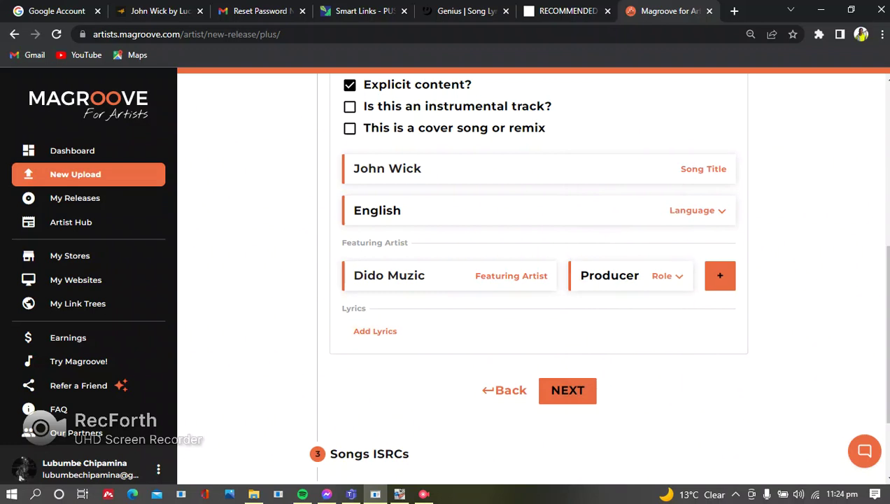
{"action": "scroll", "coordinate": [538, 280], "scroll_direction": "down", "scroll_amount": 1}
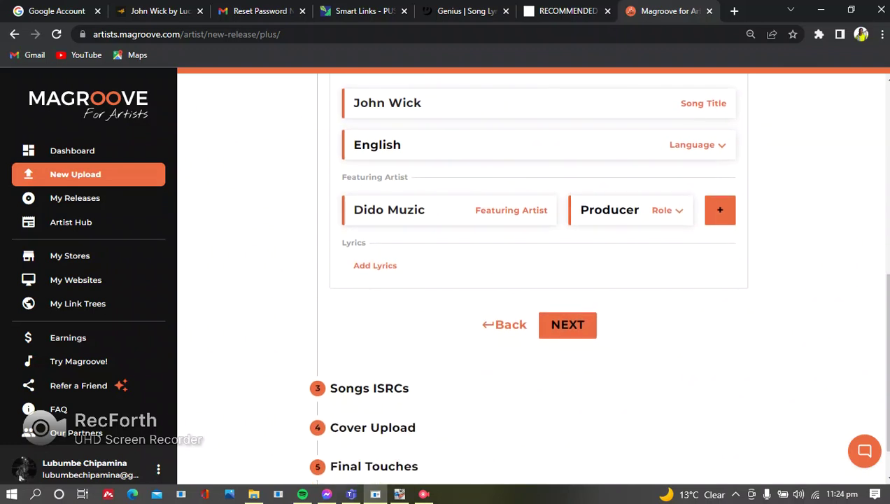
{"action": "scroll", "coordinate": [539, 280], "scroll_direction": "up", "scroll_amount": 3}
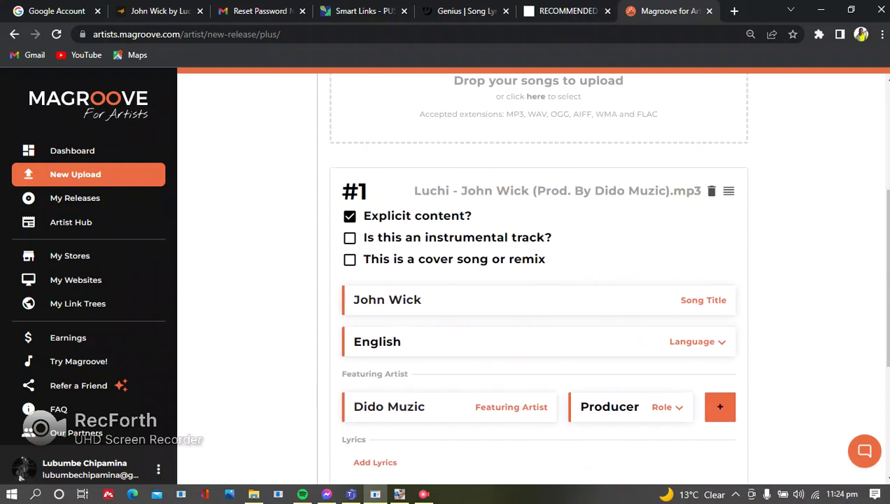
{"action": "scroll", "coordinate": [539, 280], "scroll_direction": "up", "scroll_amount": 3}
{"action": "scroll", "coordinate": [538, 280], "scroll_direction": "down", "scroll_amount": 4}
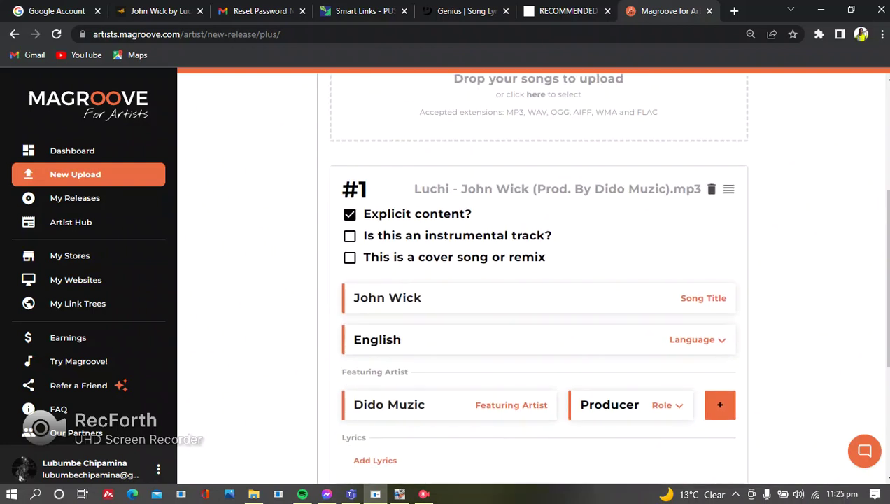
{"action": "scroll", "coordinate": [539, 280], "scroll_direction": "down", "scroll_amount": 1}
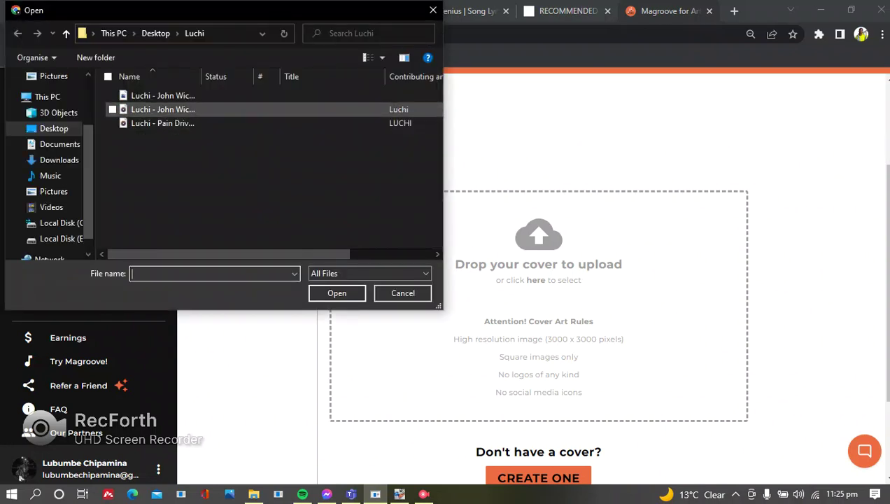
Upload 'Luchi - John Wick (Cover)' as cover art, then crop and submit it.
{"action": "left_click", "coordinate": [163, 95]}
{"action": "key", "text": "Return"}
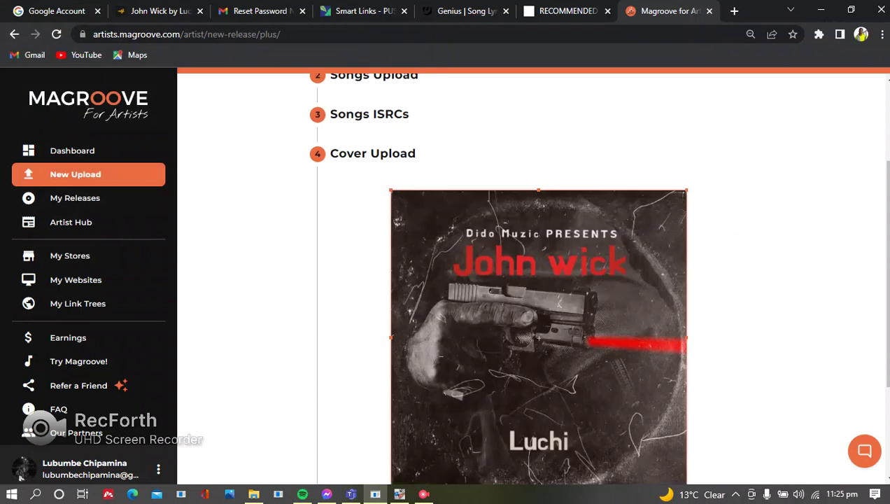
{"action": "scroll", "coordinate": [532, 280], "scroll_direction": "down", "scroll_amount": 2}
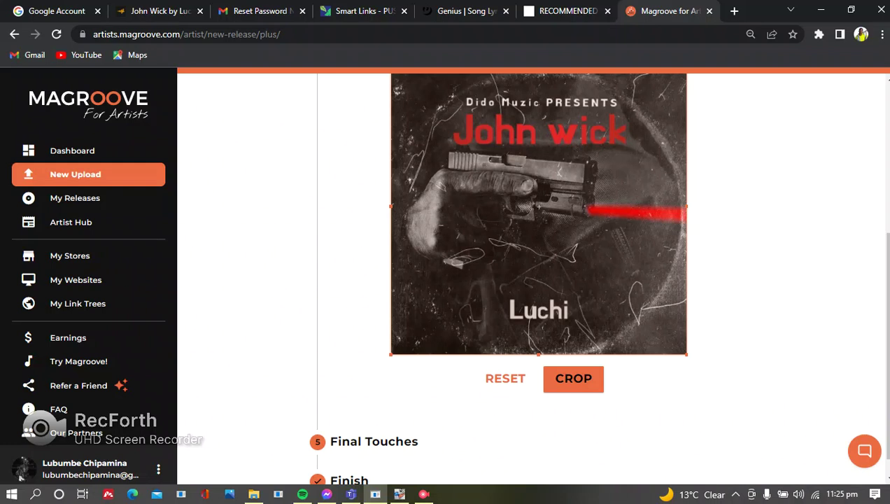
{"action": "left_click", "coordinate": [573, 378]}
{"action": "left_click", "coordinate": [573, 378]}
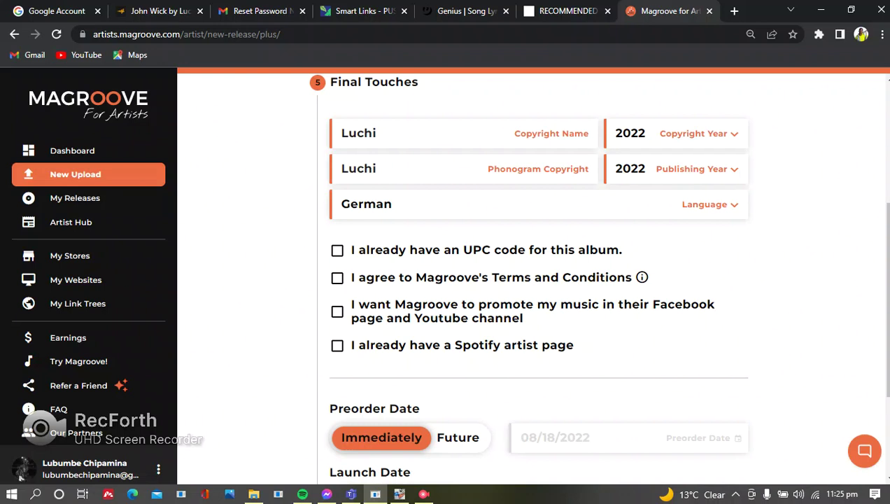
Set the release language to English, accept the terms, and allow Magroove promotion.
{"action": "left_click", "coordinate": [539, 204]}
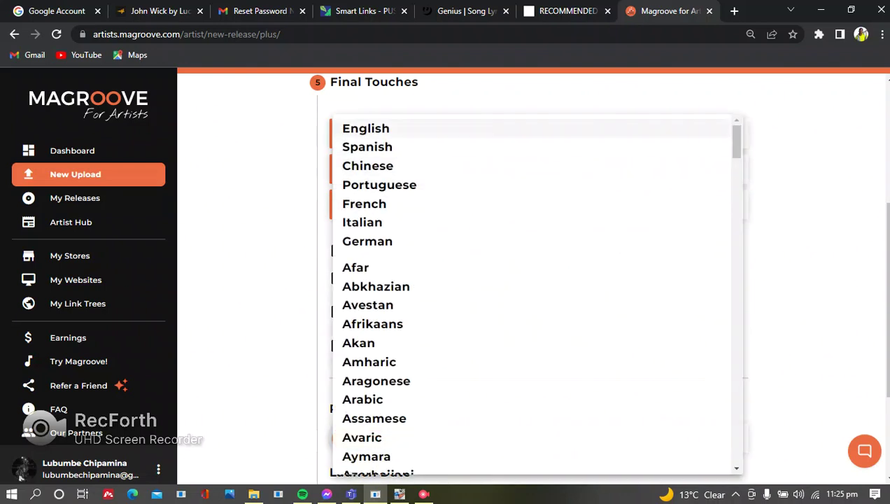
{"action": "key", "text": "Return"}
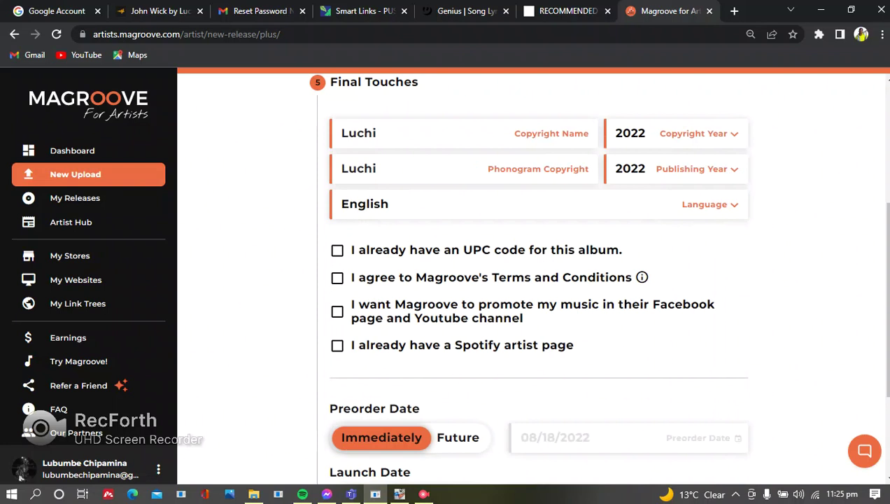
{"action": "left_click", "coordinate": [337, 278]}
{"action": "left_click", "coordinate": [338, 312]}
Search Luchi under existing Spotify artist page, drop that option, and submit the release.
{"action": "left_click", "coordinate": [338, 345]}
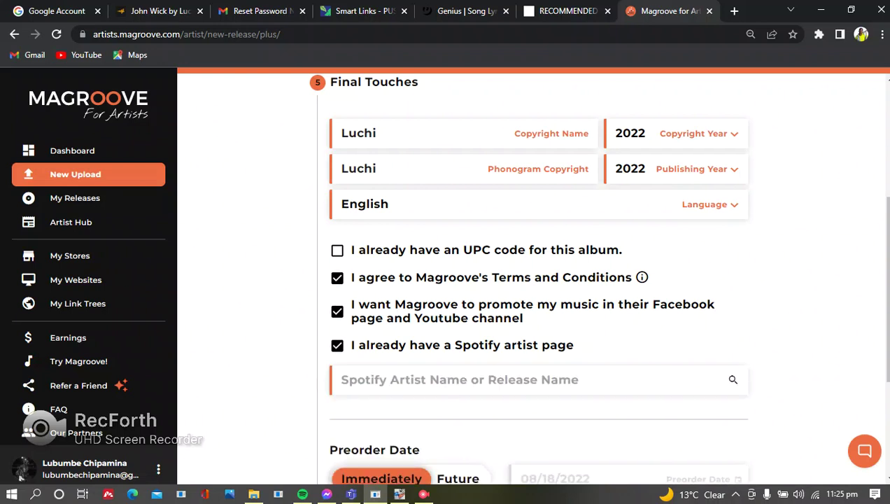
{"action": "left_click", "coordinate": [341, 379]}
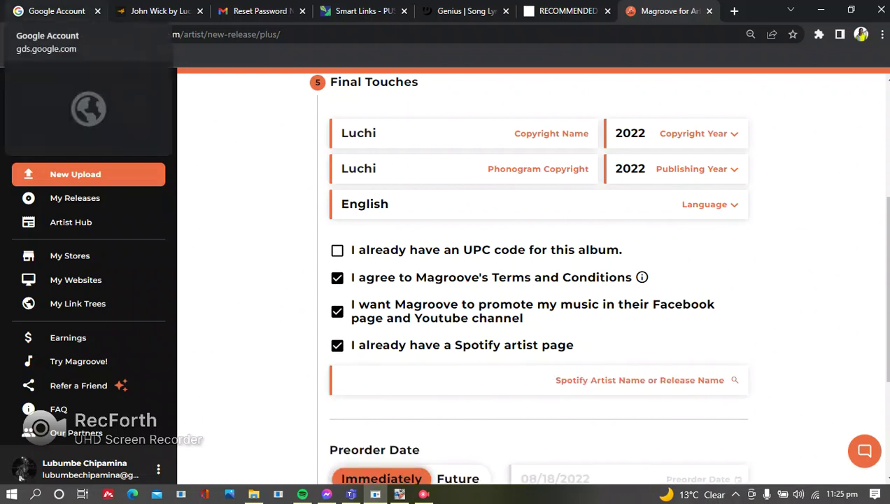
{"action": "type", "text": "Luchi"}
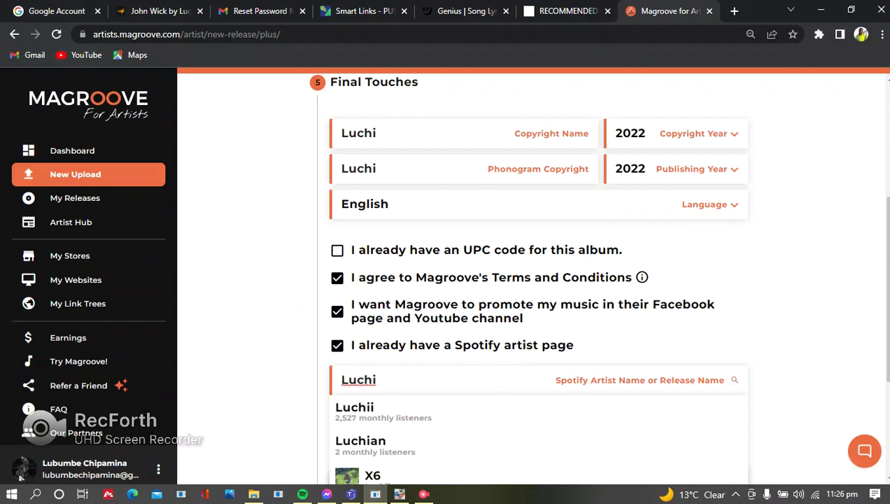
{"action": "left_click", "coordinate": [337, 345]}
{"action": "scroll", "coordinate": [539, 280], "scroll_direction": "down", "scroll_amount": 1}
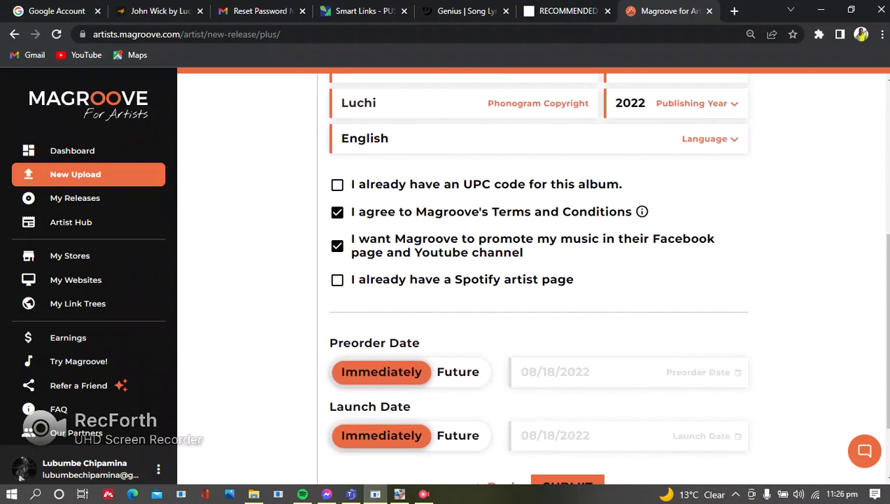
{"action": "scroll", "coordinate": [539, 280], "scroll_direction": "down", "scroll_amount": 1}
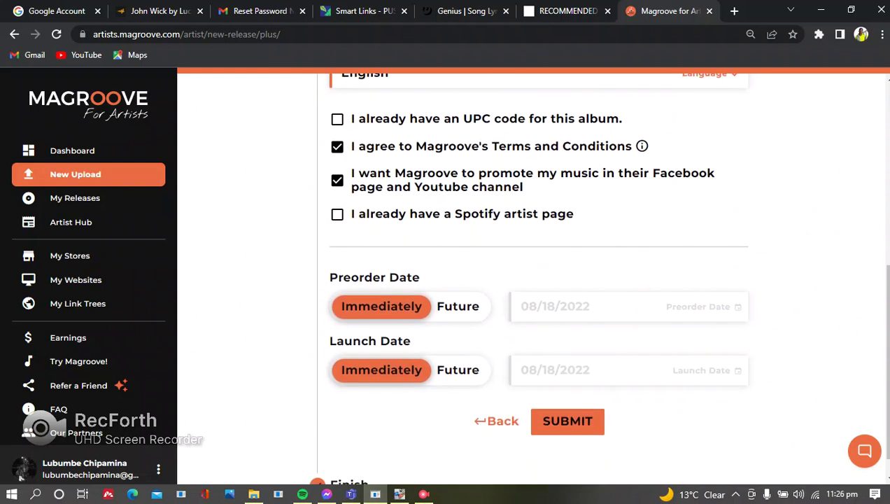
{"action": "left_click", "coordinate": [567, 421]}
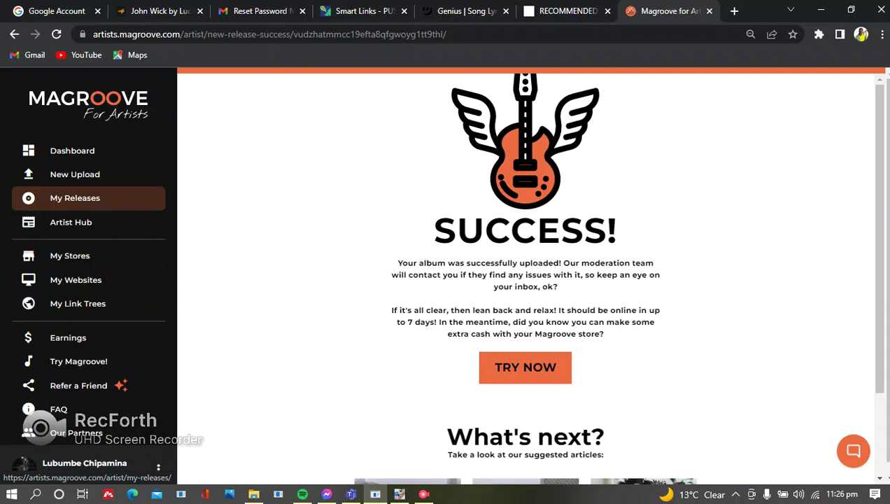
Open My Releases to see John Wick in the upload queue.
{"action": "left_click", "coordinate": [75, 198]}
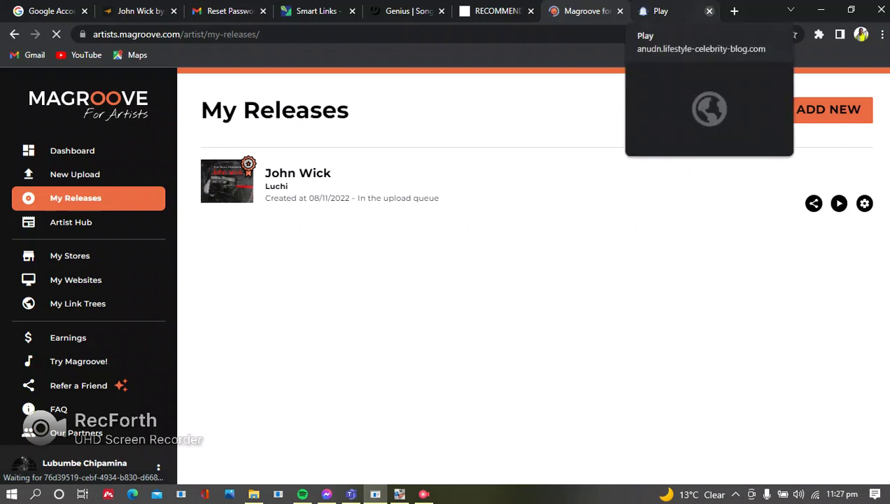
Close the stray Play tab and open the John Wick release in a new tab.
{"action": "left_click", "coordinate": [709, 10]}
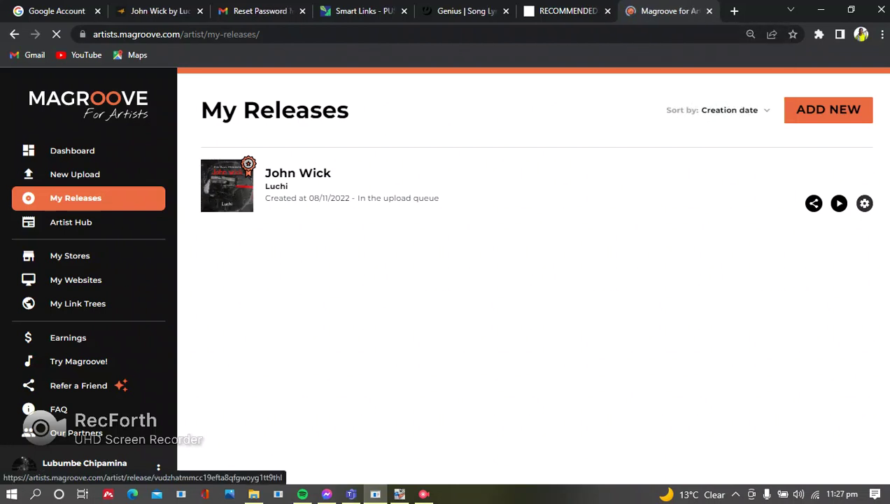
{"action": "left_click", "coordinate": [226, 185]}
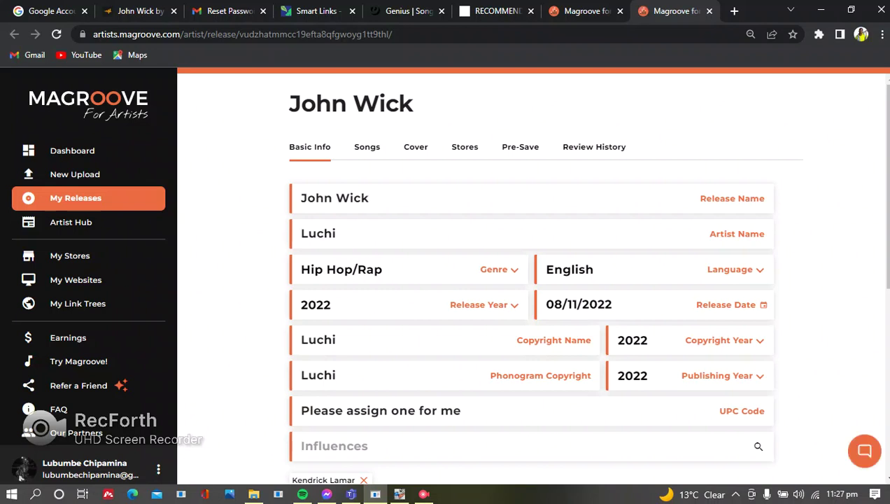
Browse John Wick's Basic Info, Songs, Cover and Stores, ending on the Pre-Save settings.
{"action": "scroll", "coordinate": [532, 280], "scroll_direction": "down", "scroll_amount": 1}
{"action": "scroll", "coordinate": [532, 280], "scroll_direction": "down", "scroll_amount": 4}
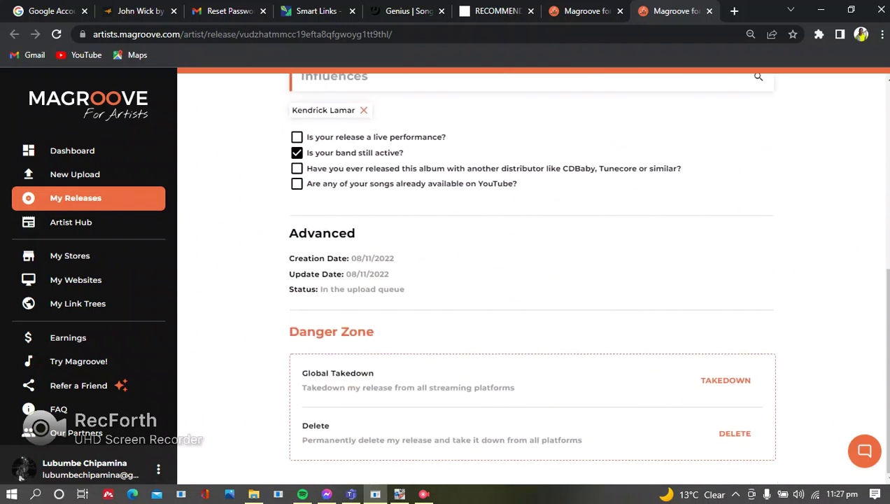
{"action": "scroll", "coordinate": [532, 280], "scroll_direction": "up", "scroll_amount": 5}
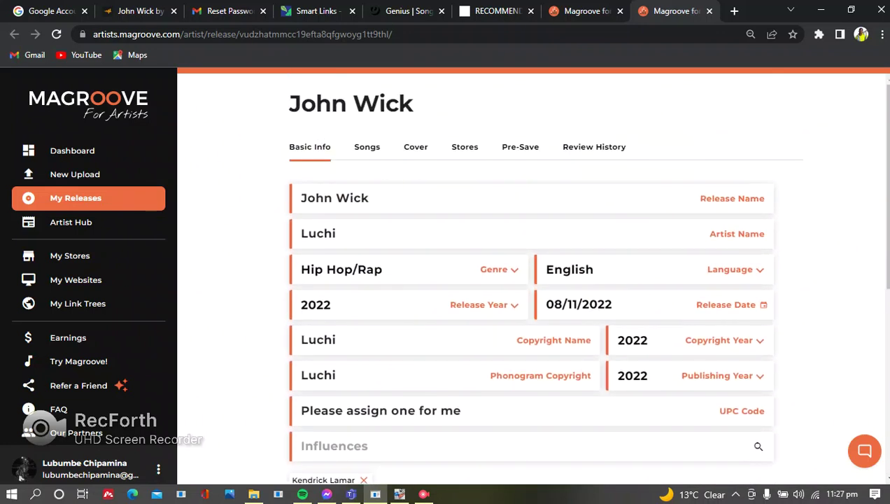
{"action": "left_click", "coordinate": [367, 147]}
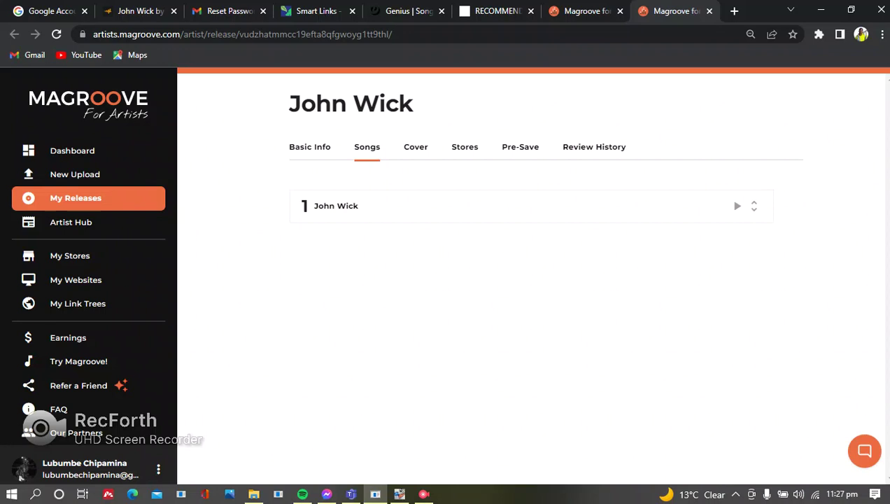
{"action": "left_click", "coordinate": [416, 147]}
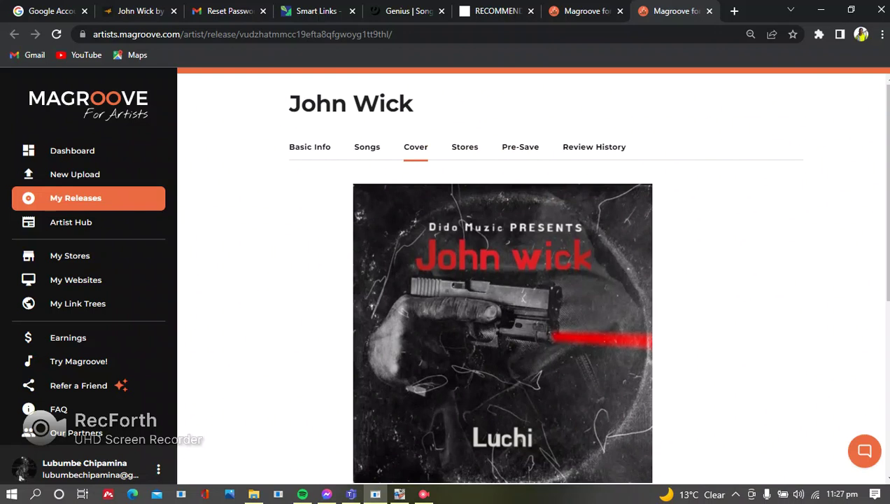
{"action": "left_click", "coordinate": [465, 147]}
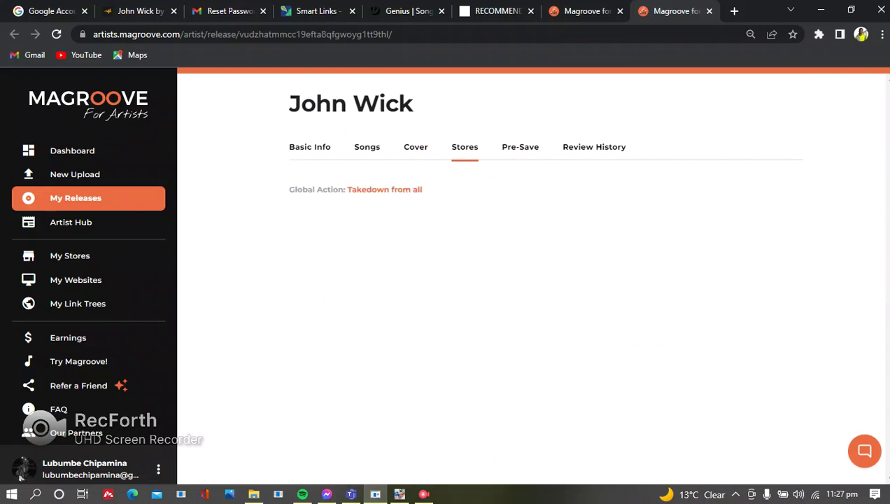
{"action": "left_click", "coordinate": [520, 147]}
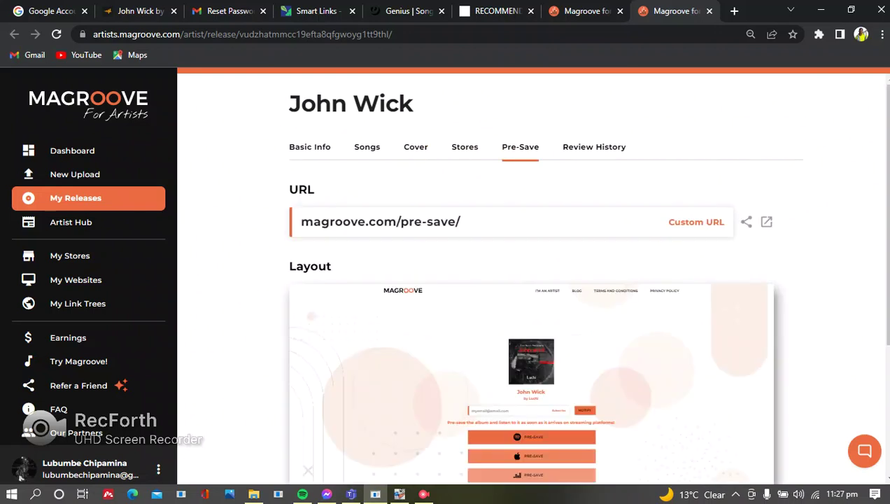
Set the pre-save URL to magroove.com/pre-save/john-wick.
{"action": "scroll", "coordinate": [532, 280], "scroll_direction": "down", "scroll_amount": 1}
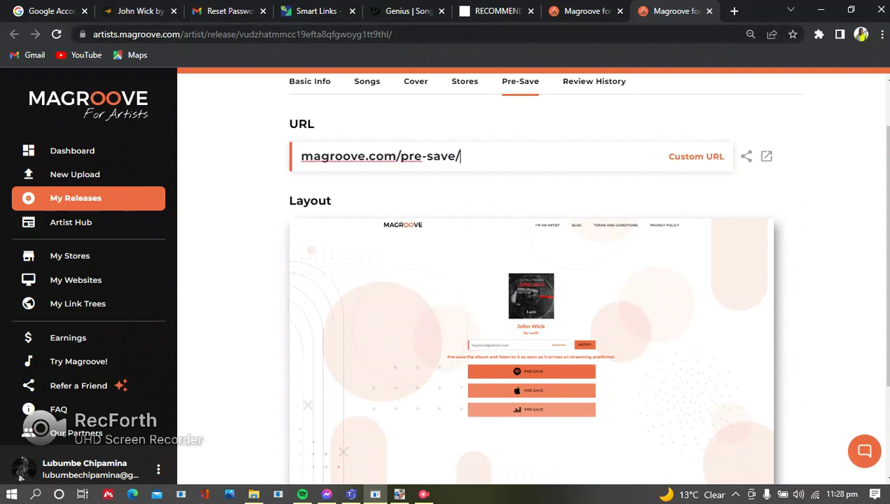
{"action": "type", "text": "jo"}
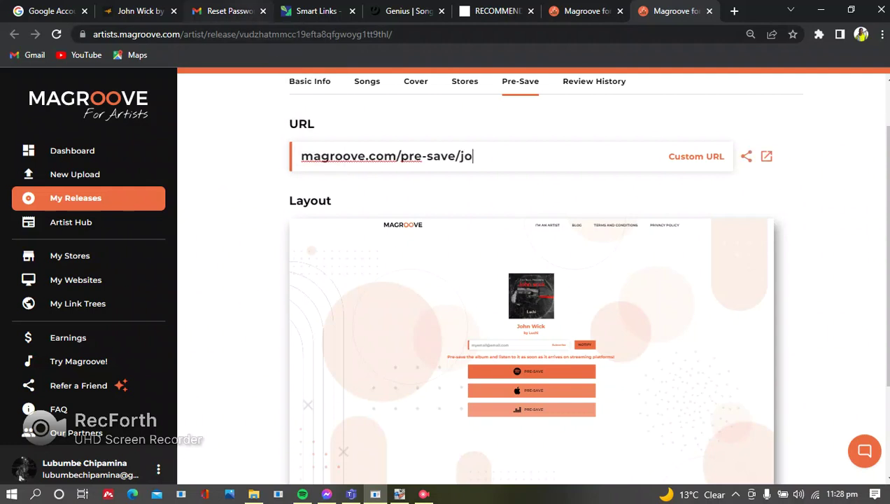
{"action": "type", "text": "hn-wick"}
{"action": "scroll", "coordinate": [19, 476], "scroll_direction": "down", "scroll_amount": 2}
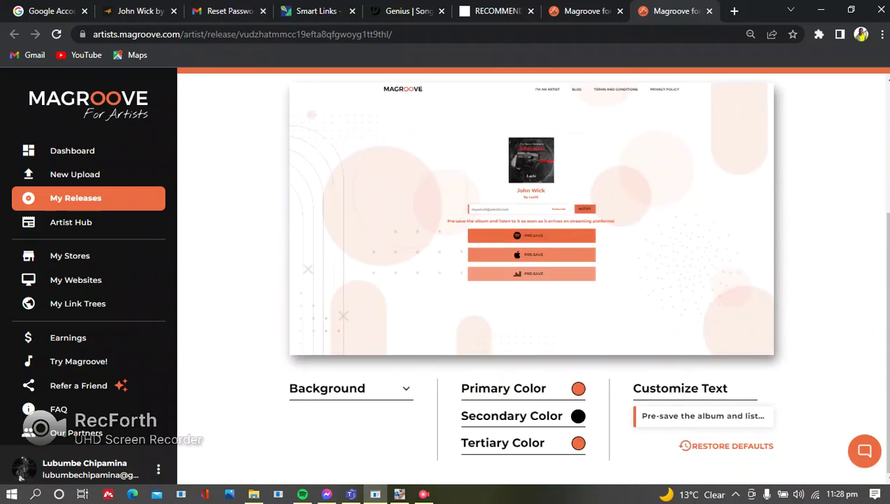
{"action": "scroll", "coordinate": [20, 476], "scroll_direction": "up", "scroll_amount": 3}
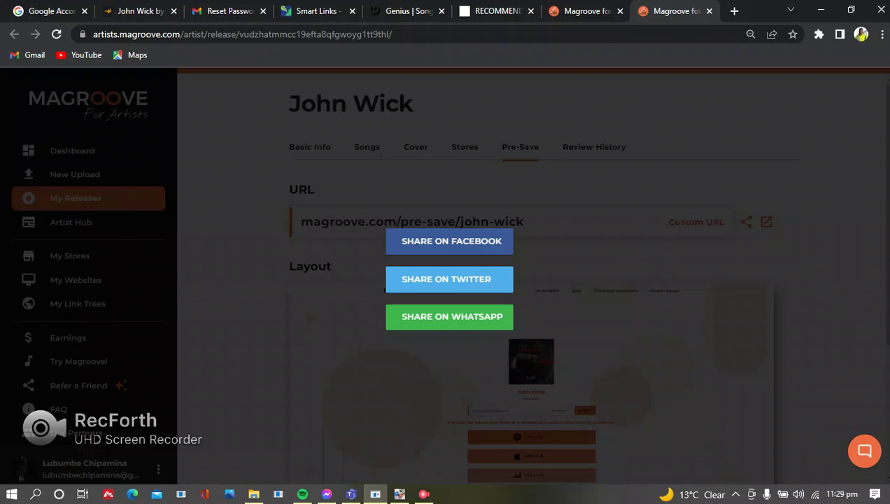
Open the live john-wick pre-save page in a new tab, then go to Audiomack's John Wick song.
{"action": "left_click", "coordinate": [452, 241]}
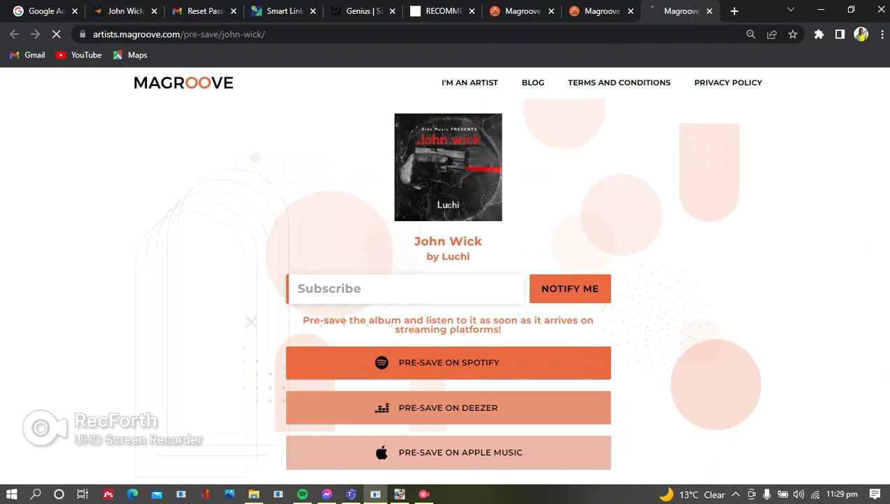
{"action": "mouse_move", "coordinate": [424, 494]}
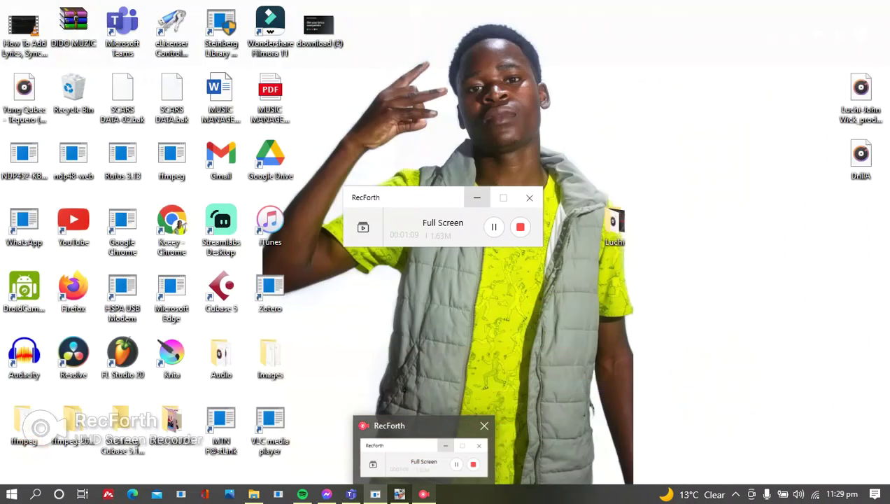
{"action": "left_click", "coordinate": [420, 458]}
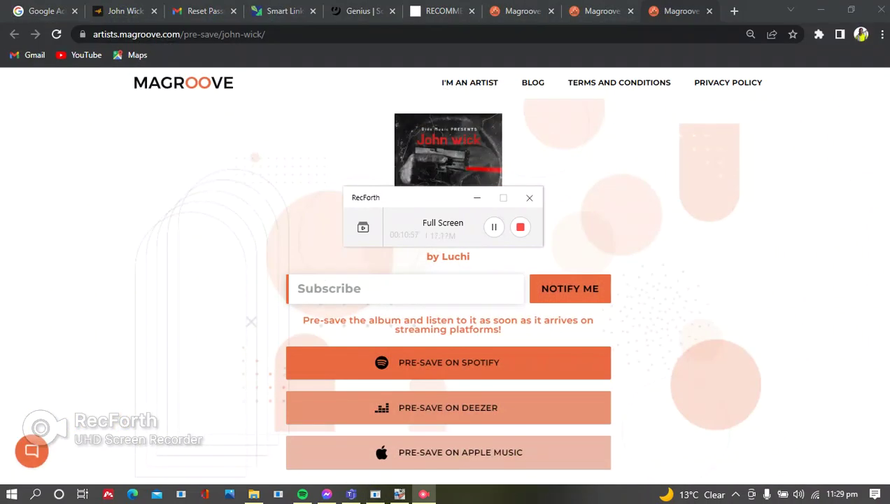
{"action": "left_click", "coordinate": [477, 197]}
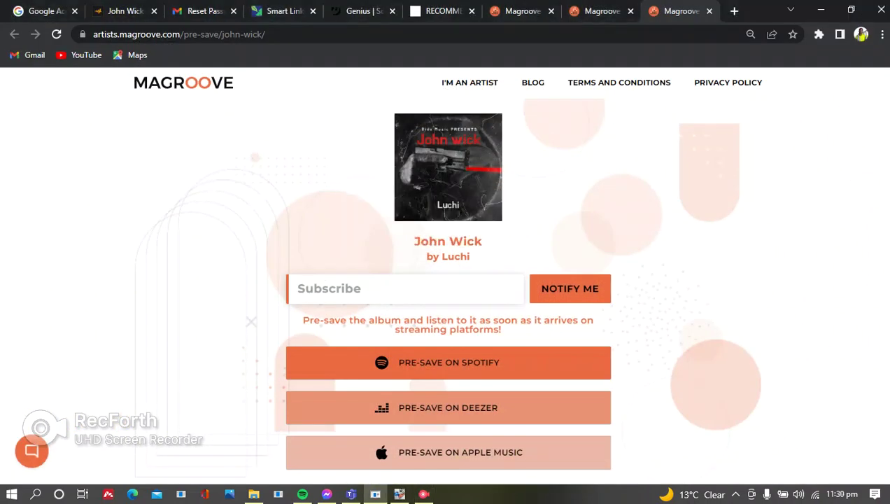
{"action": "left_click", "coordinate": [124, 11]}
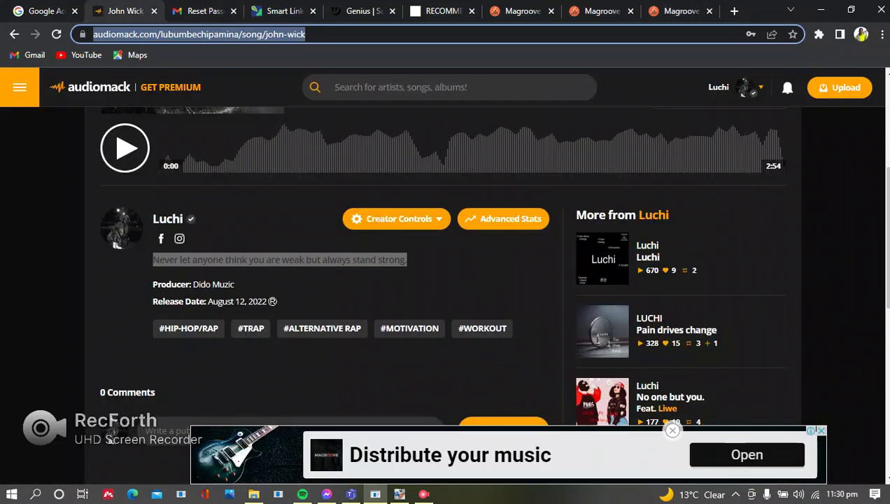
Edit John Wick from the Top Performing Content list on Audiomack's Creator Dashboard.
{"action": "left_click", "coordinate": [746, 87]}
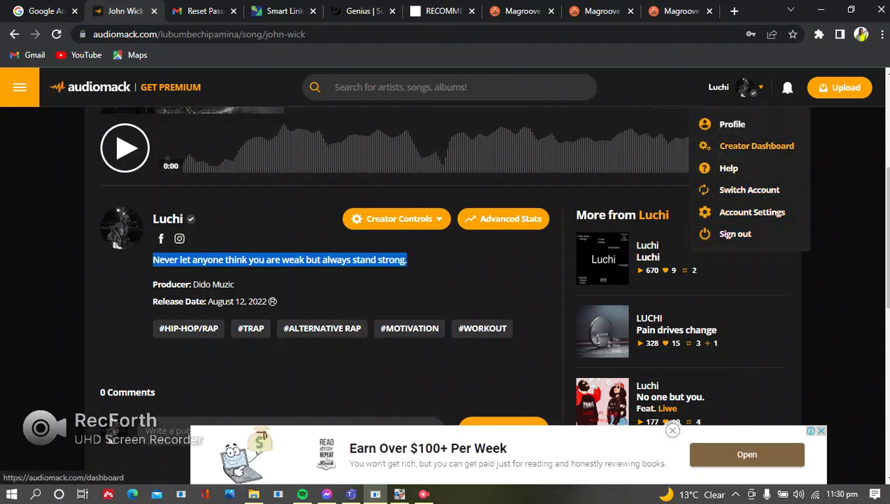
{"action": "left_click", "coordinate": [757, 146]}
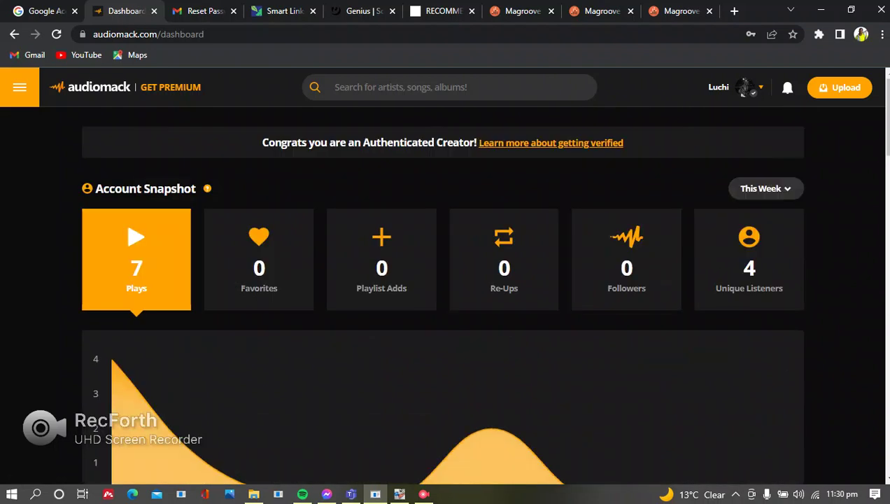
{"action": "scroll", "coordinate": [445, 294], "scroll_direction": "down", "scroll_amount": 10}
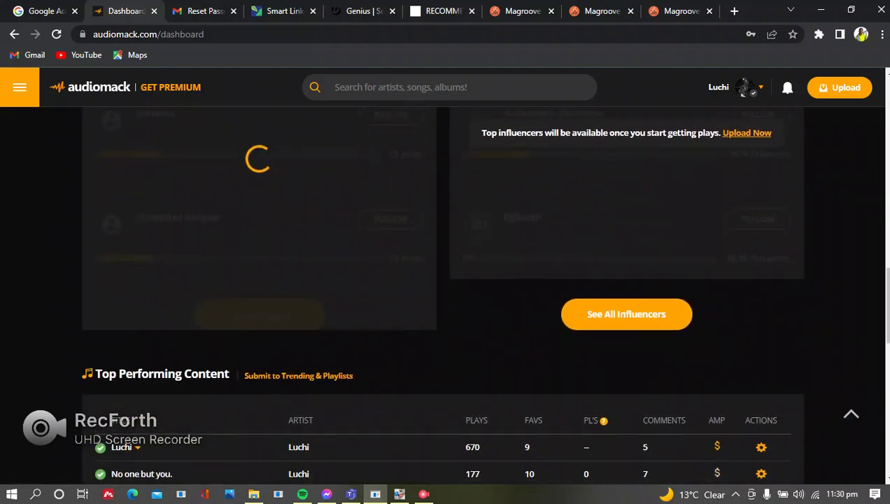
{"action": "scroll", "coordinate": [445, 280], "scroll_direction": "down", "scroll_amount": 3}
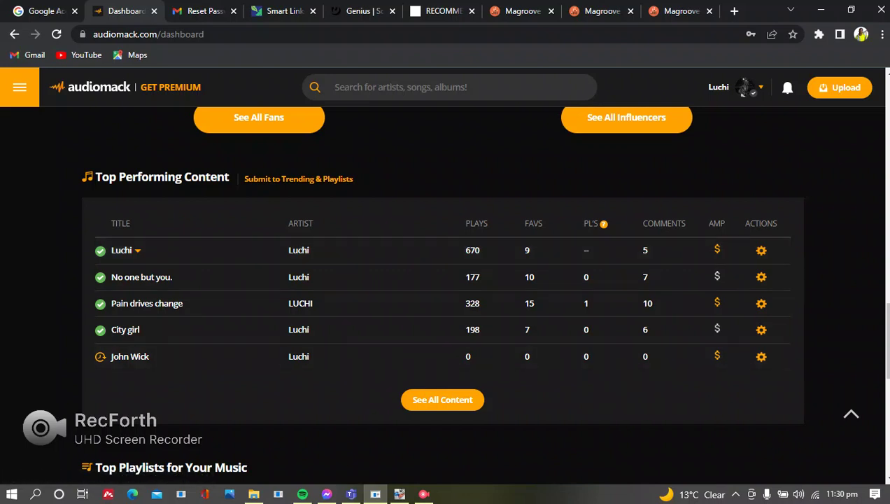
{"action": "left_click", "coordinate": [761, 356]}
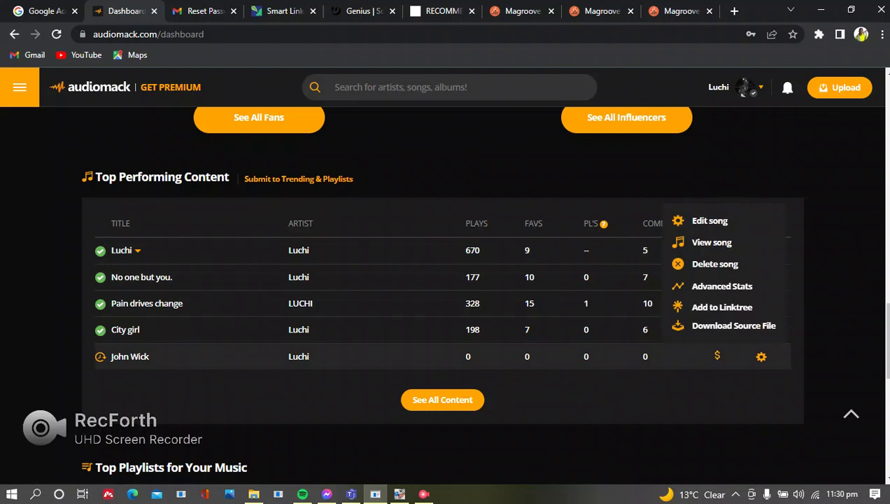
{"action": "left_click", "coordinate": [710, 221]}
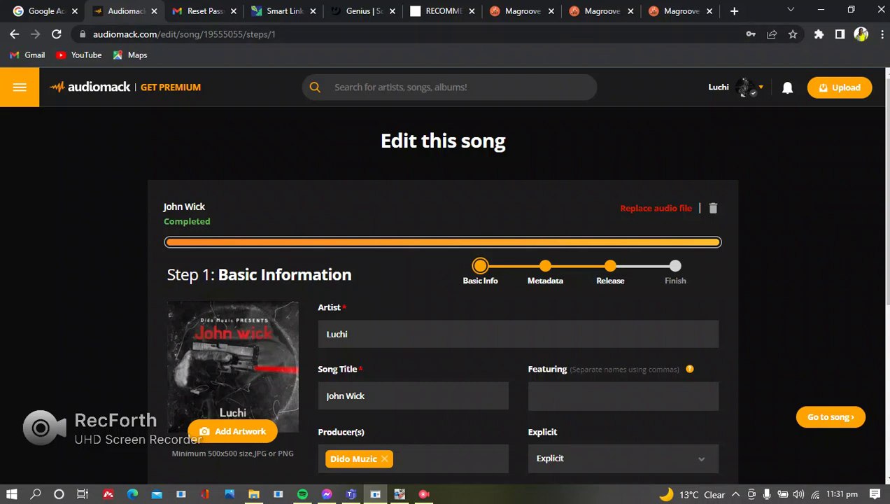
Move John Wick's edit past Basic Information to Step 2: Enter Your Metadata.
{"action": "scroll", "coordinate": [443, 315], "scroll_direction": "down", "scroll_amount": 1}
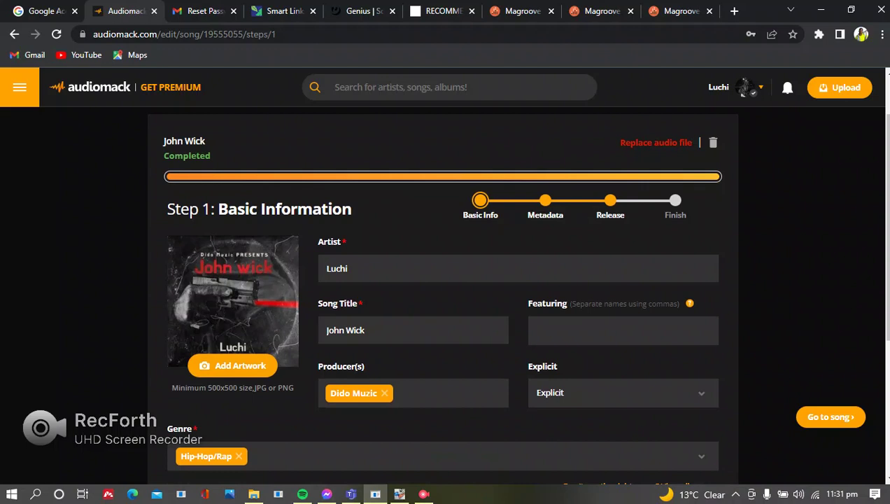
{"action": "scroll", "coordinate": [443, 315], "scroll_direction": "down", "scroll_amount": 2}
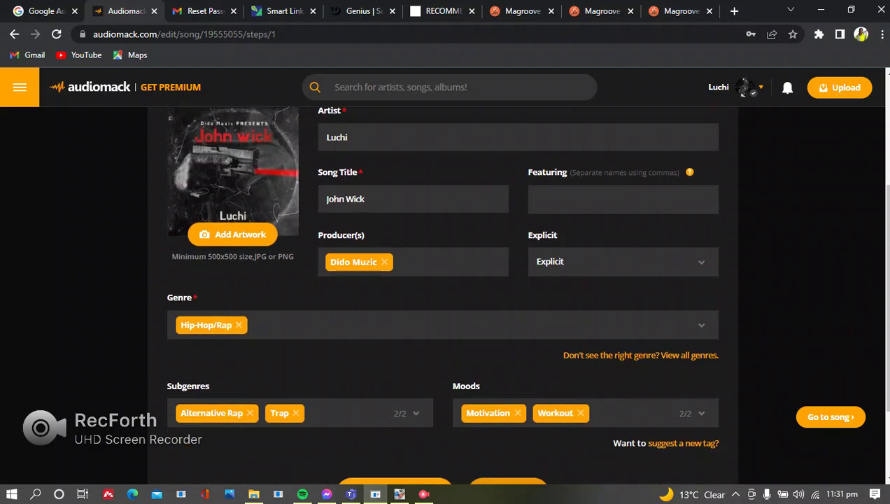
{"action": "scroll", "coordinate": [444, 294], "scroll_direction": "down", "scroll_amount": 2}
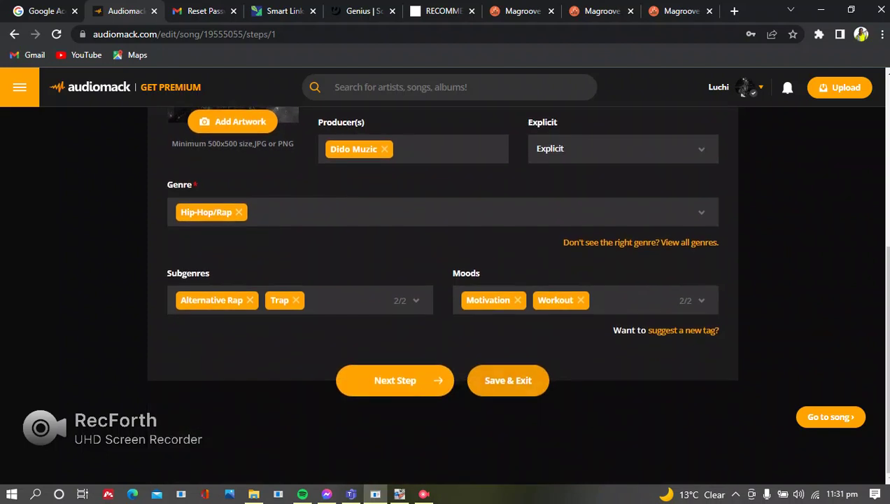
{"action": "left_click", "coordinate": [395, 380]}
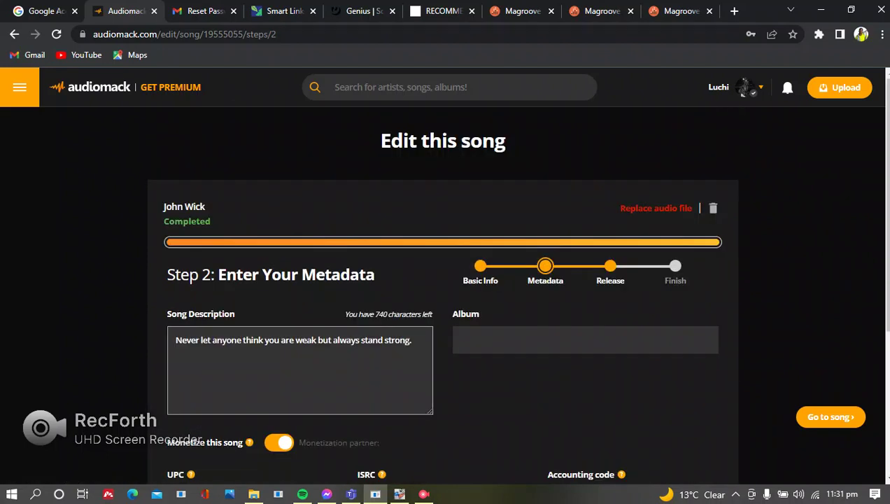
{"action": "scroll", "coordinate": [444, 294], "scroll_direction": "down", "scroll_amount": 2}
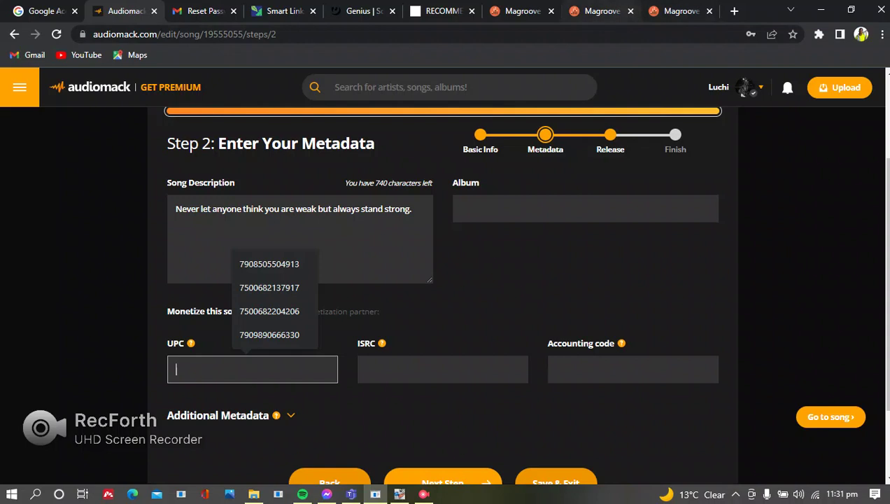
Cycle through the Magroove tabs to reach the John Wick release editor.
{"action": "left_click", "coordinate": [601, 11]}
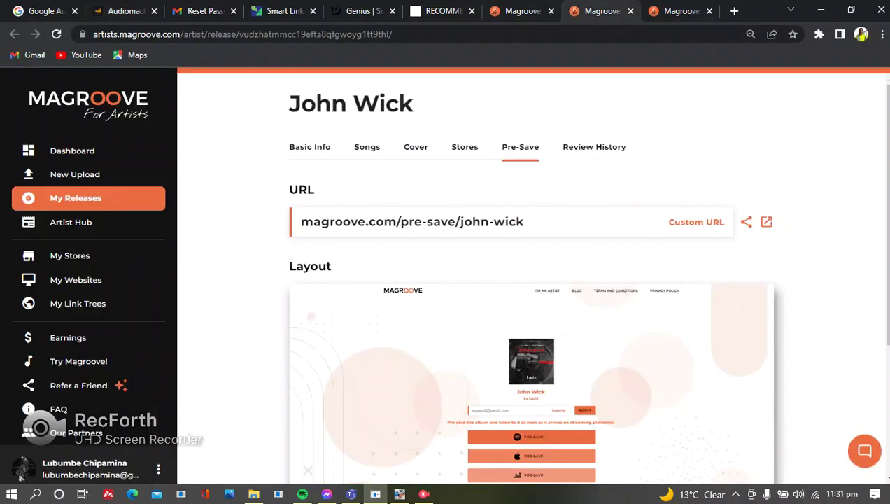
{"action": "left_click", "coordinate": [523, 11]}
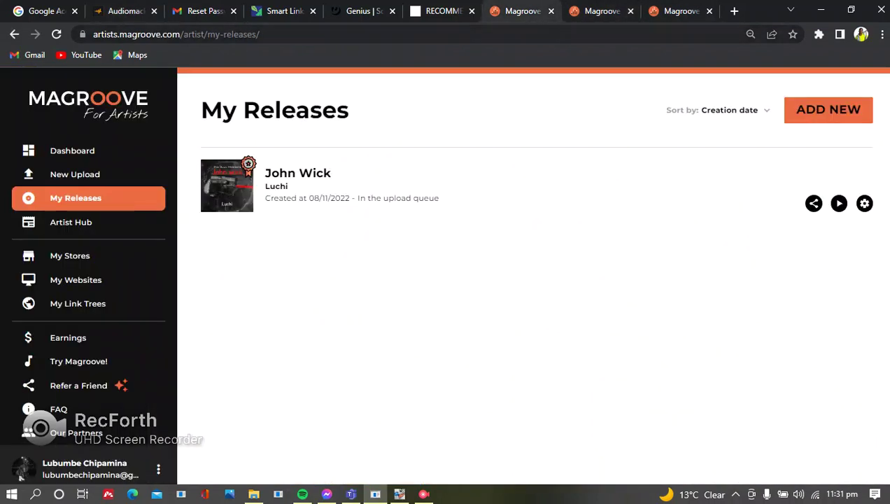
{"action": "left_click", "coordinate": [680, 11]}
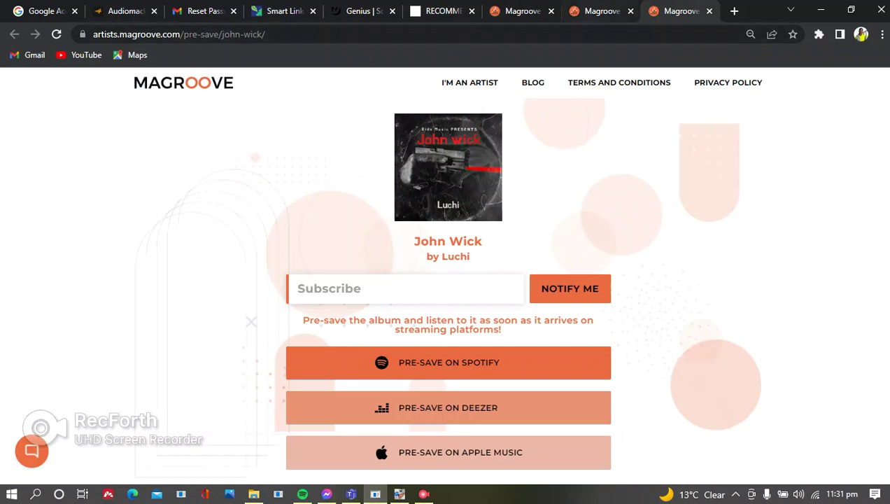
{"action": "left_click", "coordinate": [601, 10]}
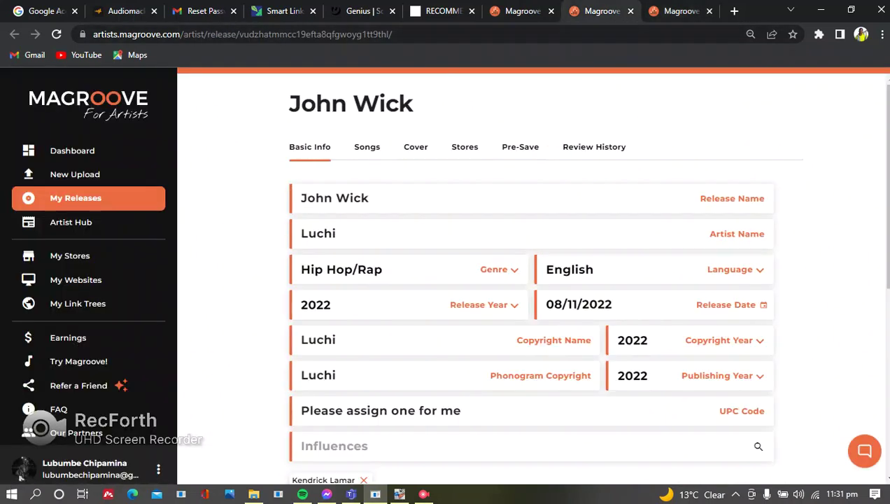
Review John Wick's Basic Info and song details: track 1 explicit, ISRC auto-assigned.
{"action": "scroll", "coordinate": [532, 280], "scroll_direction": "down", "scroll_amount": 4}
{"action": "scroll", "coordinate": [532, 280], "scroll_direction": "up", "scroll_amount": 1}
{"action": "scroll", "coordinate": [533, 280], "scroll_direction": "up", "scroll_amount": 1}
{"action": "scroll", "coordinate": [532, 280], "scroll_direction": "down", "scroll_amount": 4}
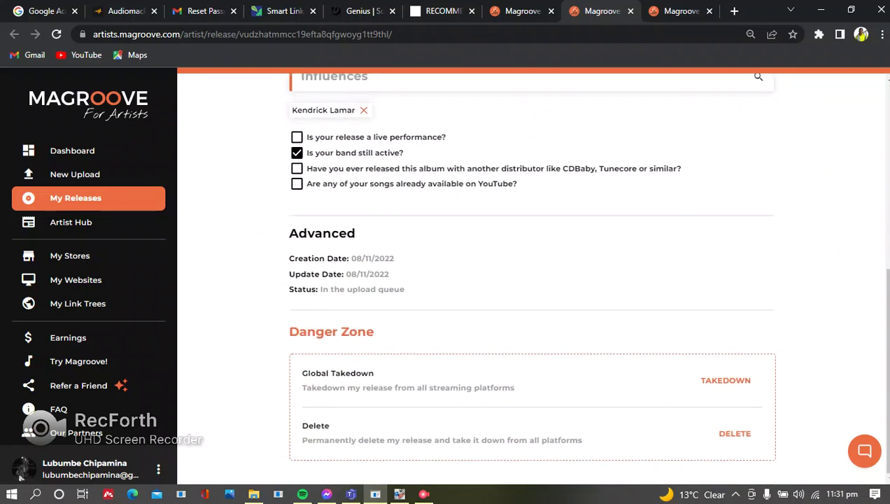
{"action": "scroll", "coordinate": [532, 281], "scroll_direction": "up", "scroll_amount": 6}
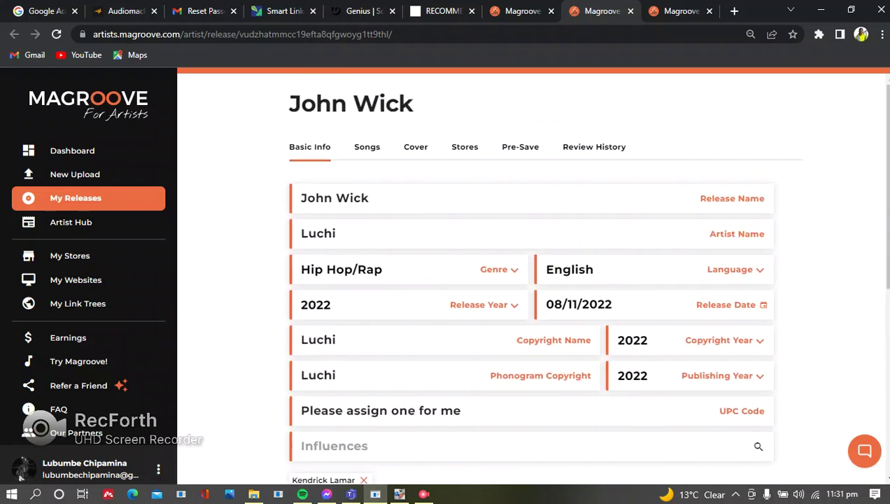
{"action": "scroll", "coordinate": [532, 280], "scroll_direction": "down", "scroll_amount": 2}
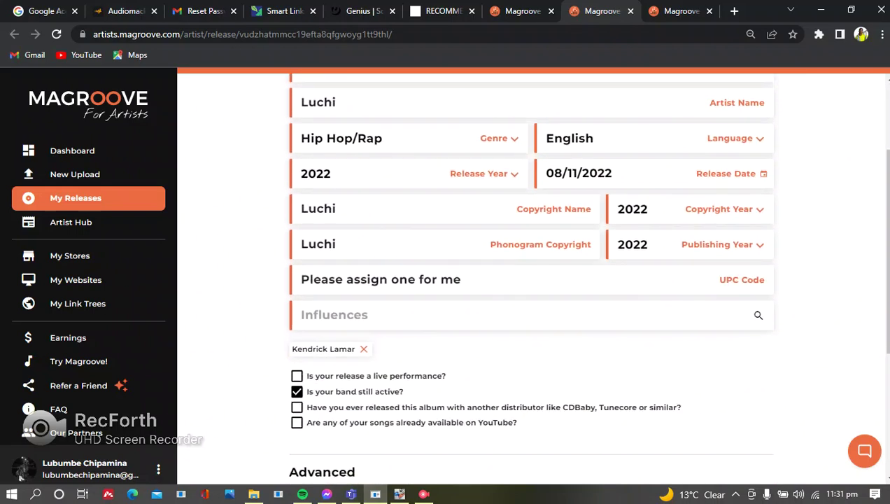
{"action": "scroll", "coordinate": [532, 280], "scroll_direction": "down", "scroll_amount": 3}
{"action": "scroll", "coordinate": [21, 477], "scroll_direction": "up", "scroll_amount": 5}
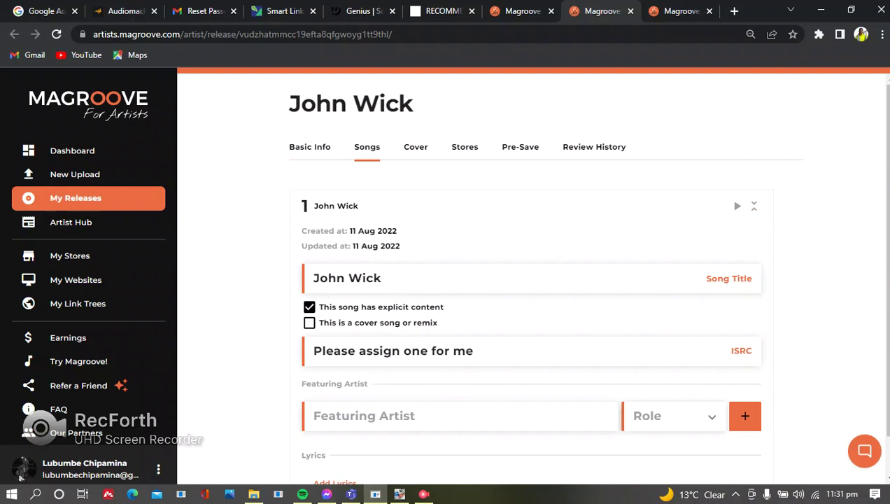
{"action": "scroll", "coordinate": [20, 476], "scroll_direction": "down", "scroll_amount": 1}
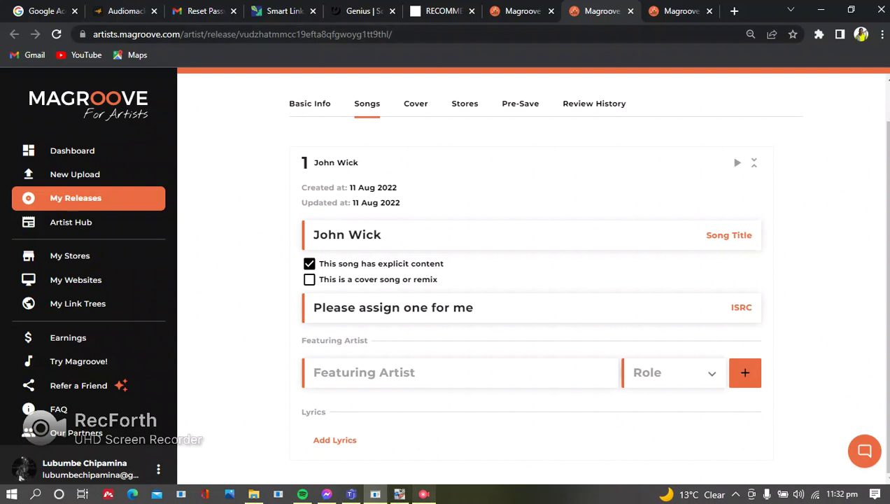
{"action": "key", "text": "alt+Tab"}
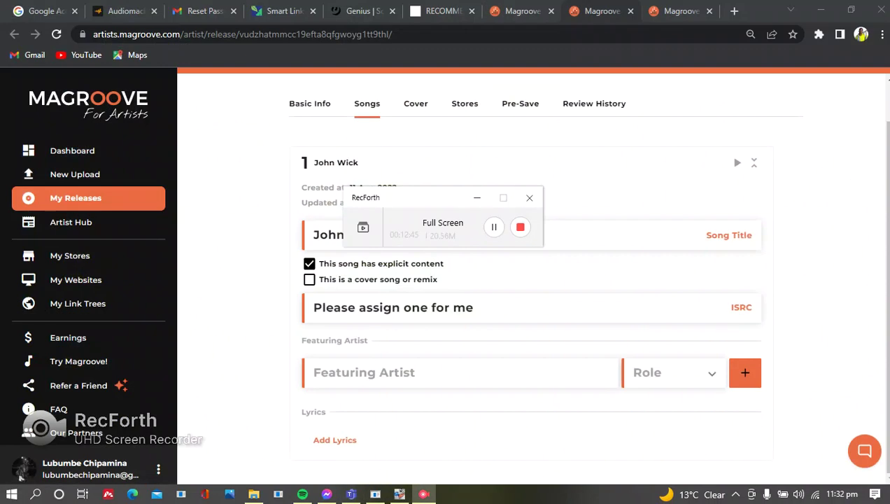
{"action": "left_click", "coordinate": [477, 197]}
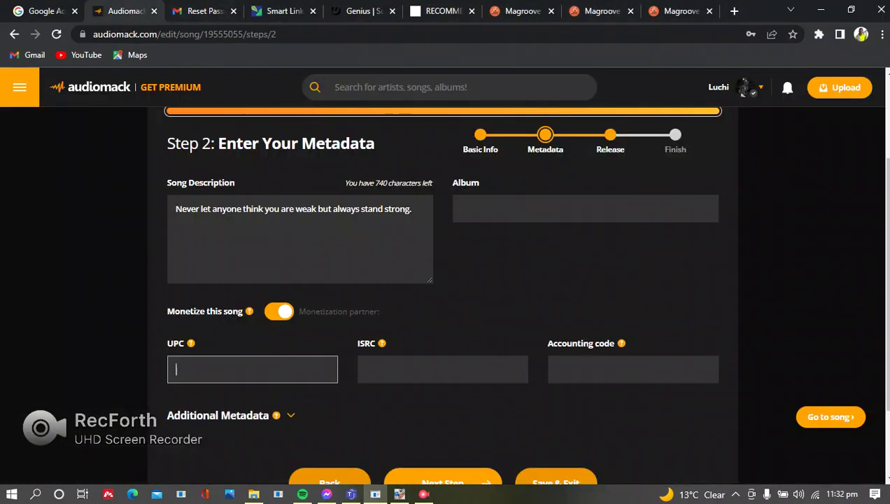
Expand and review John Wick's Additional Metadata on Audiomack.
{"action": "left_click", "coordinate": [122, 10]}
{"action": "left_click", "coordinate": [217, 415]}
{"action": "scroll", "coordinate": [443, 350], "scroll_direction": "down", "scroll_amount": 3}
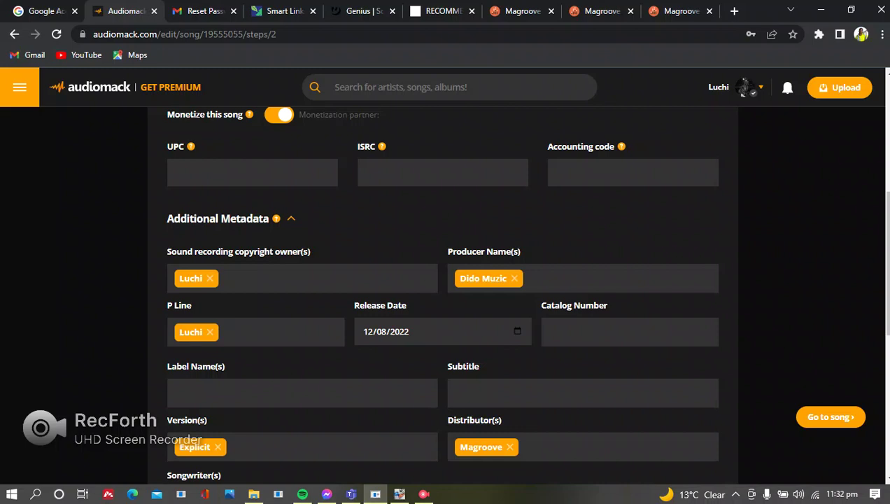
{"action": "scroll", "coordinate": [442, 294], "scroll_direction": "down", "scroll_amount": 2}
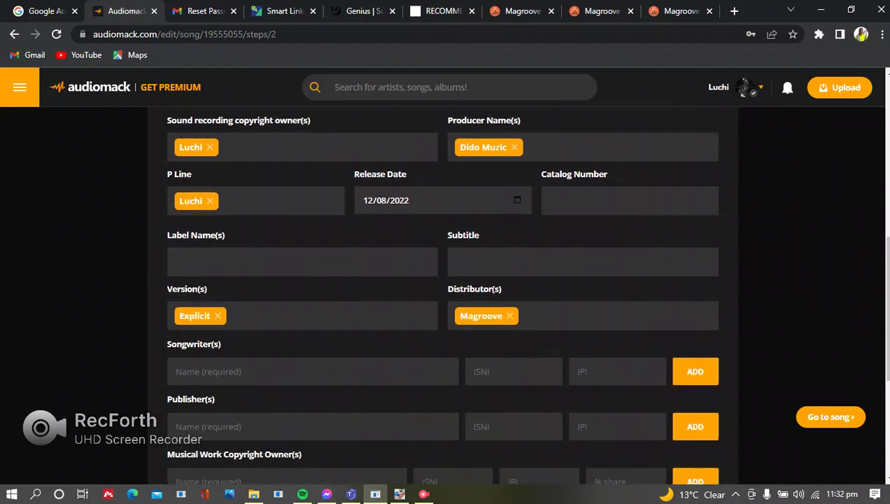
{"action": "scroll", "coordinate": [442, 294], "scroll_direction": "down", "scroll_amount": 2}
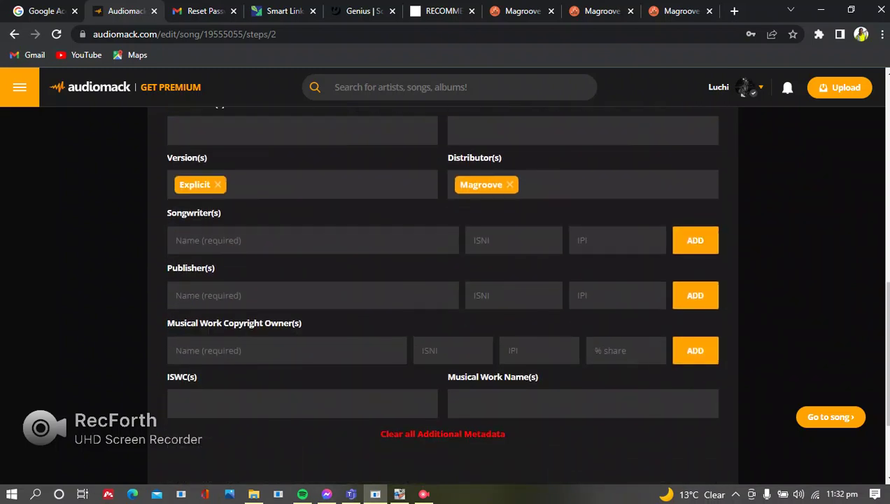
{"action": "scroll", "coordinate": [854, 415], "scroll_direction": "down", "scroll_amount": 2}
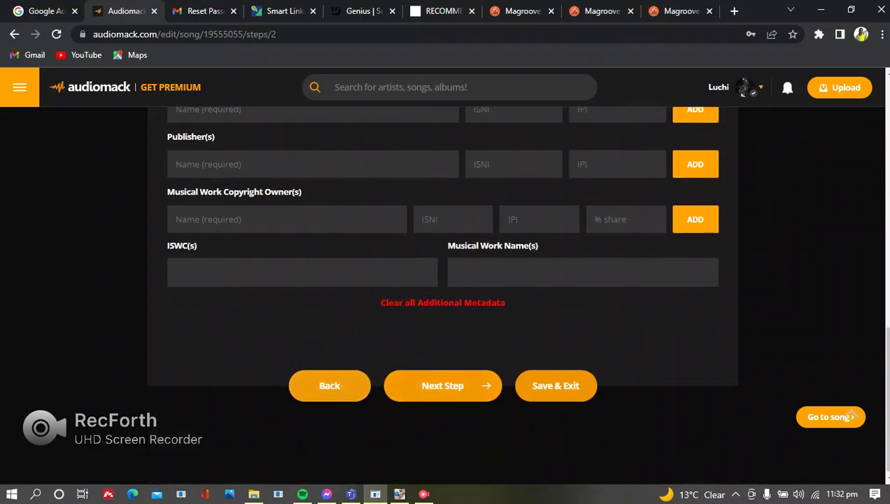
Check the 08/12/2022 scheduled release and open the published John Wick song page.
{"action": "left_click", "coordinate": [442, 386]}
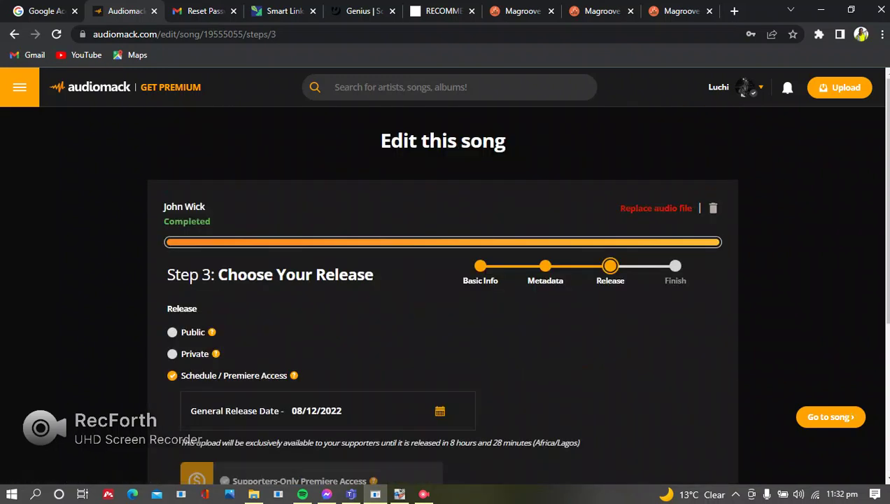
{"action": "scroll", "coordinate": [442, 294], "scroll_direction": "down", "scroll_amount": 1}
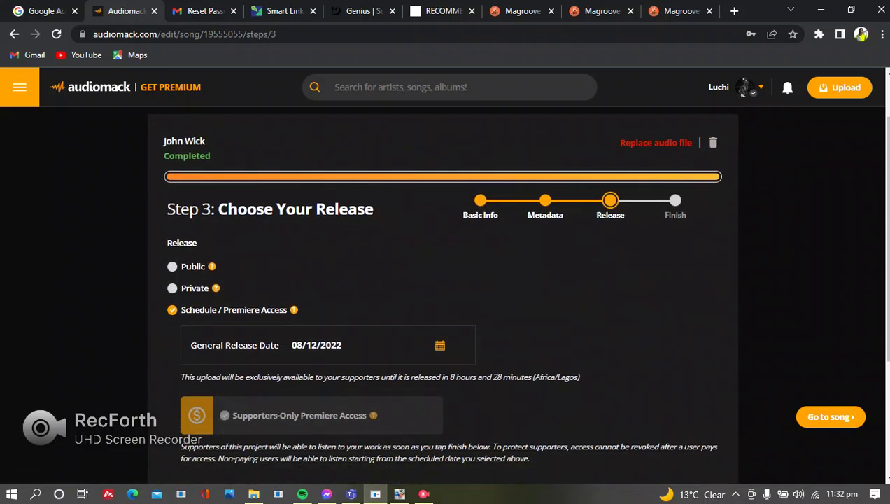
{"action": "scroll", "coordinate": [443, 294], "scroll_direction": "down", "scroll_amount": 3}
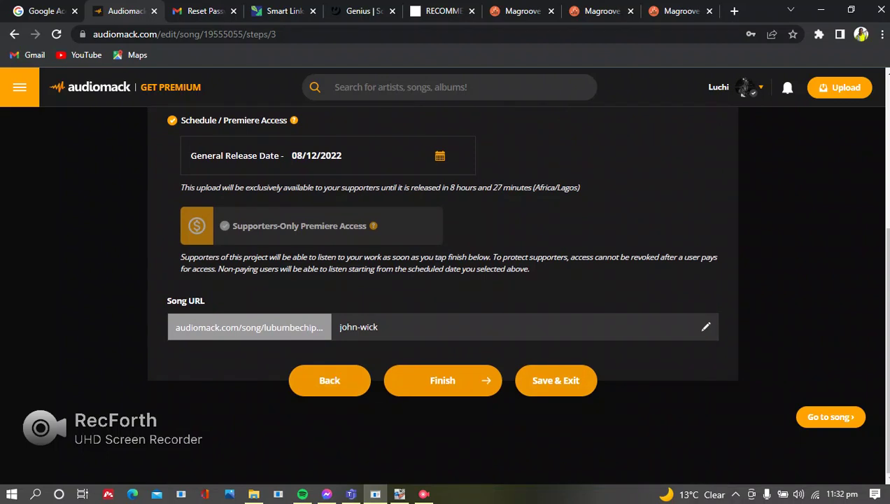
{"action": "left_click", "coordinate": [831, 416]}
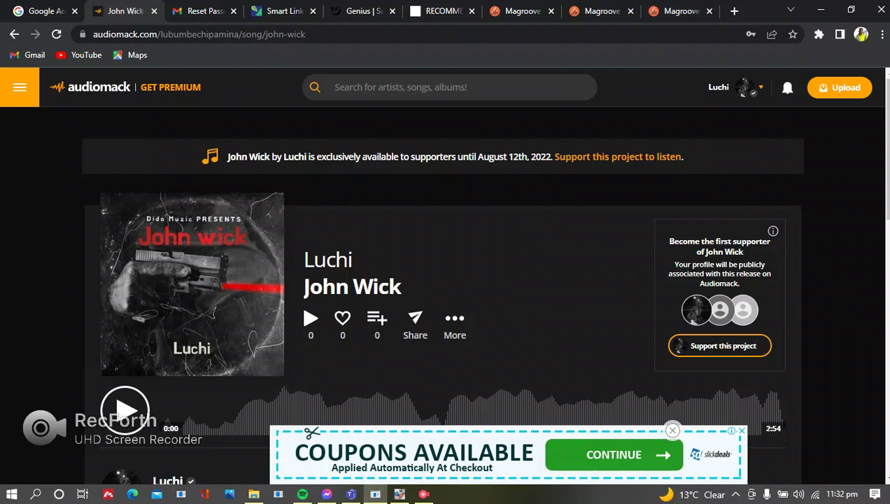
{"action": "scroll", "coordinate": [448, 280], "scroll_direction": "down", "scroll_amount": 3}
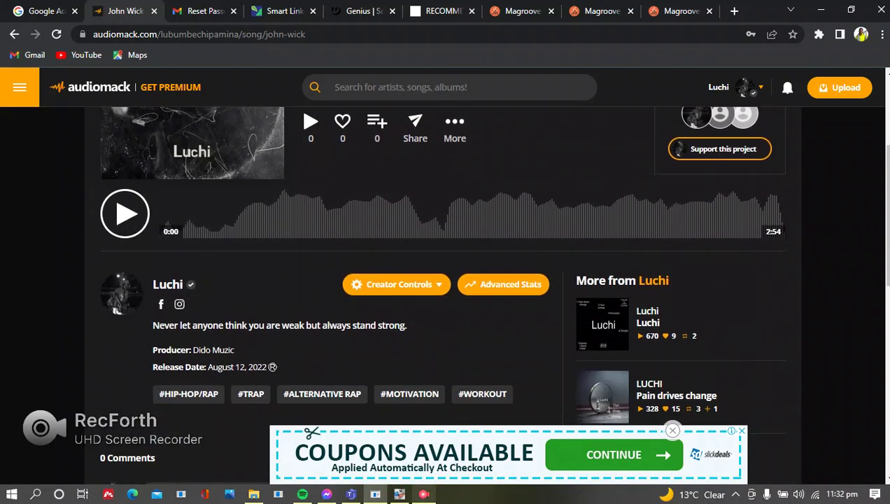
{"action": "left_click", "coordinate": [424, 494]}
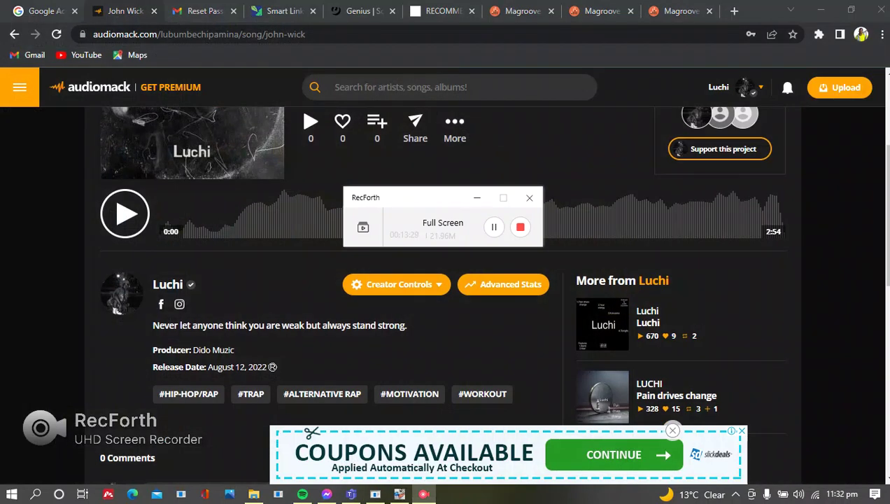
{"action": "left_click", "coordinate": [280, 11]}
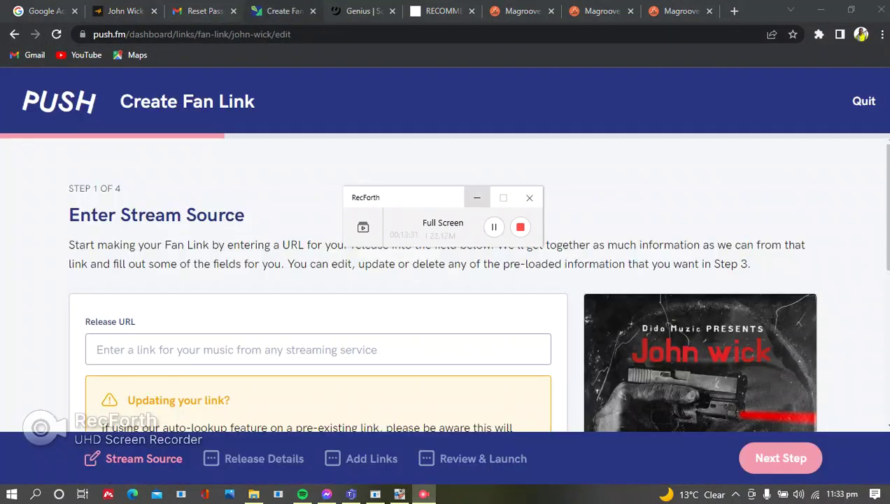
Advance the Push.fm fan link from stream source to Release Details.
{"action": "left_click", "coordinate": [477, 197]}
{"action": "scroll", "coordinate": [445, 280], "scroll_direction": "down", "scroll_amount": 2}
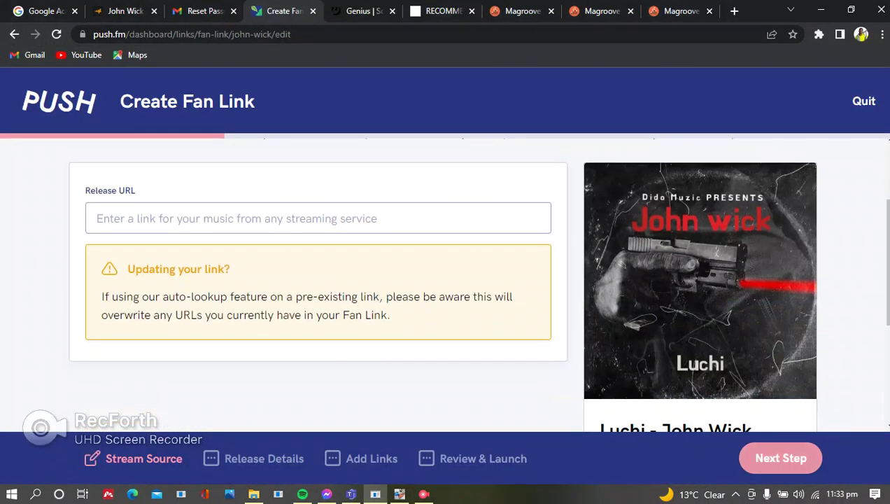
{"action": "left_click", "coordinate": [781, 458]}
{"action": "scroll", "coordinate": [445, 280], "scroll_direction": "down", "scroll_amount": 2}
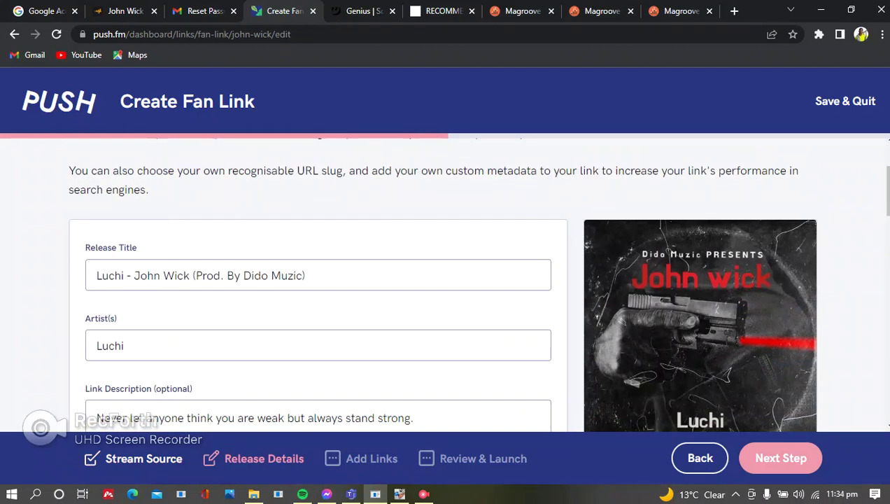
{"action": "scroll", "coordinate": [445, 280], "scroll_direction": "down", "scroll_amount": 1}
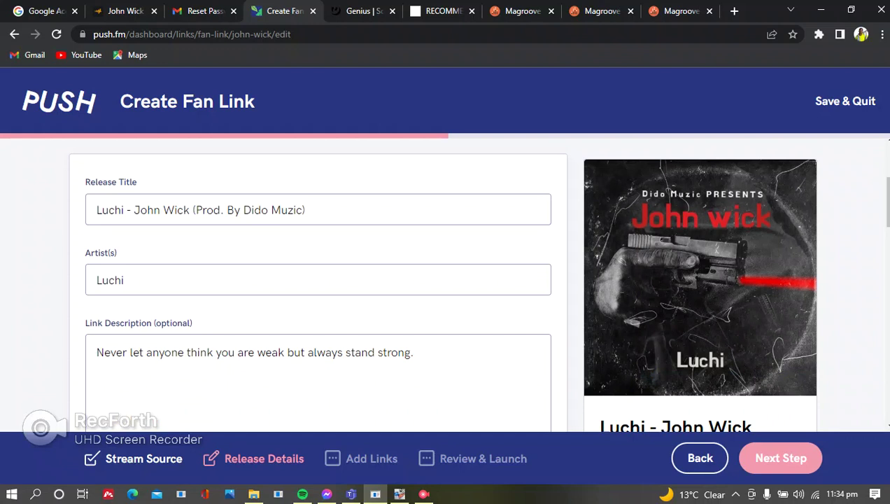
Trim the artist prefix and producer credit from the release title.
{"action": "left_click", "coordinate": [133, 210]}
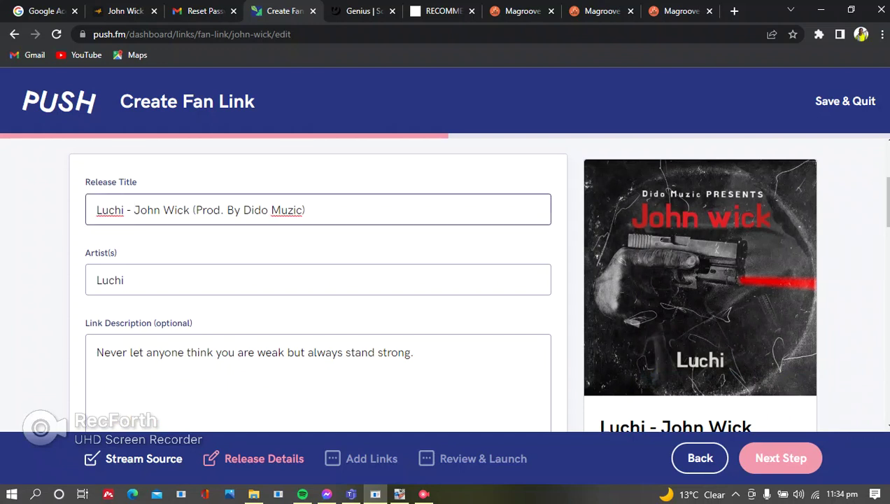
{"action": "key", "text": "BackSpace"}
{"action": "key", "text": "BackSpace"}
{"action": "key", "text": "BackSpace"}
{"action": "key", "text": "BackSpace"}
{"action": "key", "text": "BackSpace"}
{"action": "key", "text": "BackSpace"}
{"action": "key", "text": "BackSpace"}
{"action": "key", "text": "BackSpace"}
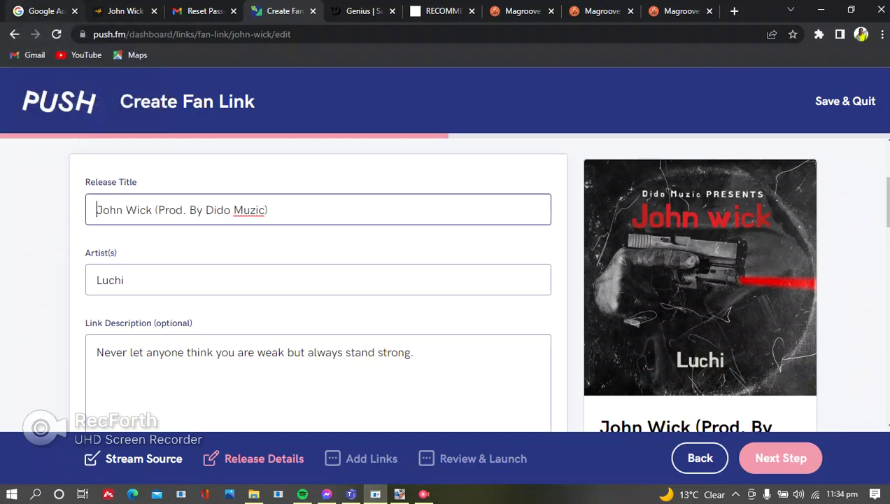
{"action": "left_click", "coordinate": [267, 210]}
{"action": "key", "text": "BackSpace"}
{"action": "key", "text": "BackSpace"}
{"action": "key", "text": "BackSpace"}
{"action": "key", "text": "BackSpace"}
{"action": "key", "text": "BackSpace"}
{"action": "key", "text": "BackSpace"}
{"action": "key", "text": "BackSpace"}
{"action": "key", "text": "BackSpace"}
{"action": "key", "text": "BackSpace"}
{"action": "key", "text": "BackSpace"}
{"action": "key", "text": "BackSpace"}
{"action": "key", "text": "BackSpace"}
{"action": "key", "text": "BackSpace"}
{"action": "key", "text": "BackSpace"}
{"action": "key", "text": "BackSpace"}
{"action": "key", "text": "BackSpace"}
{"action": "key", "text": "BackSpace"}
{"action": "key", "text": "BackSpace"}
{"action": "key", "text": "BackSpace"}
{"action": "key", "text": "BackSpace"}
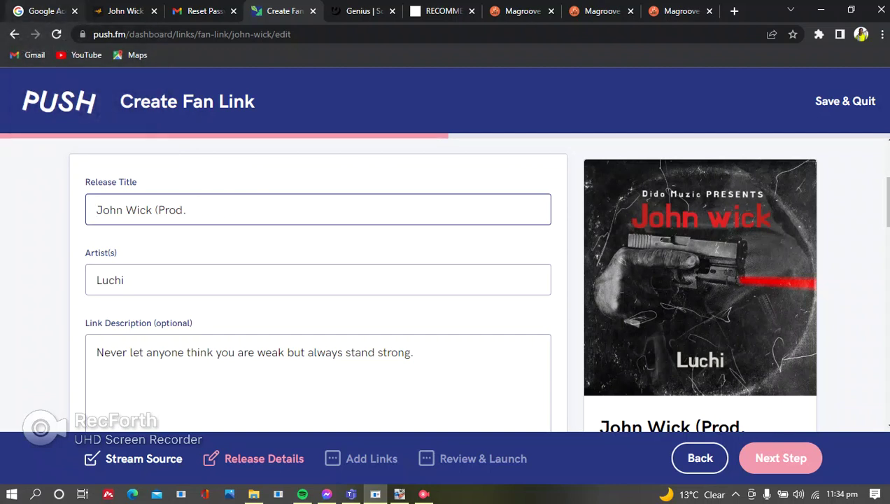
{"action": "key", "text": "BackSpace"}
{"action": "key", "text": "BackSpace"}
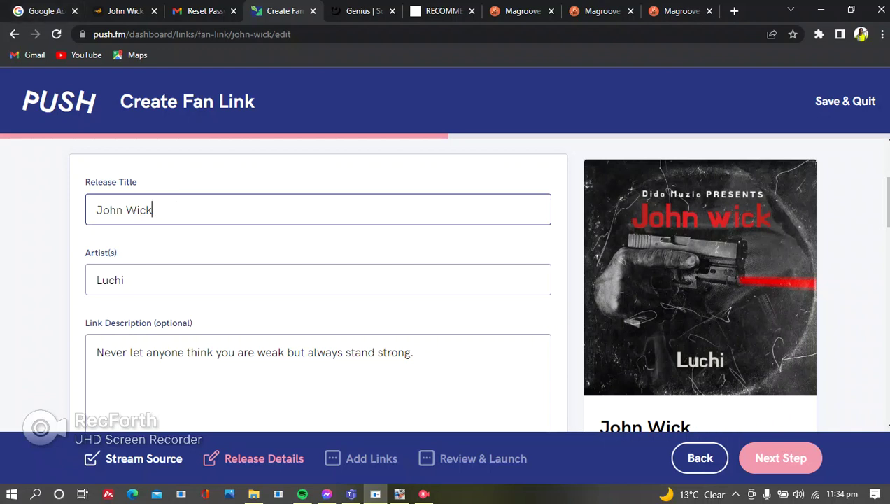
Proceed to Add Links with Audiomack enabled and launch the John Wick campaign.
{"action": "scroll", "coordinate": [318, 280], "scroll_direction": "down", "scroll_amount": 1}
{"action": "scroll", "coordinate": [318, 280], "scroll_direction": "down", "scroll_amount": 3}
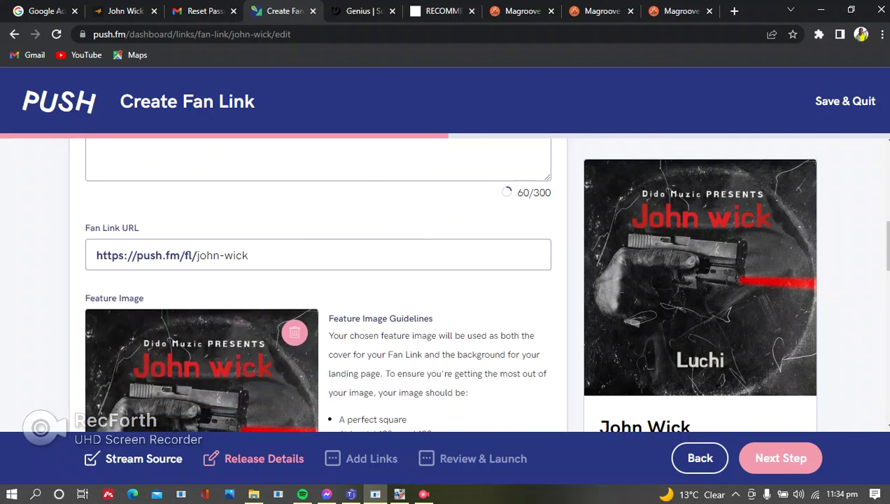
{"action": "scroll", "coordinate": [317, 280], "scroll_direction": "down", "scroll_amount": 2}
{"action": "scroll", "coordinate": [318, 280], "scroll_direction": "down", "scroll_amount": 3}
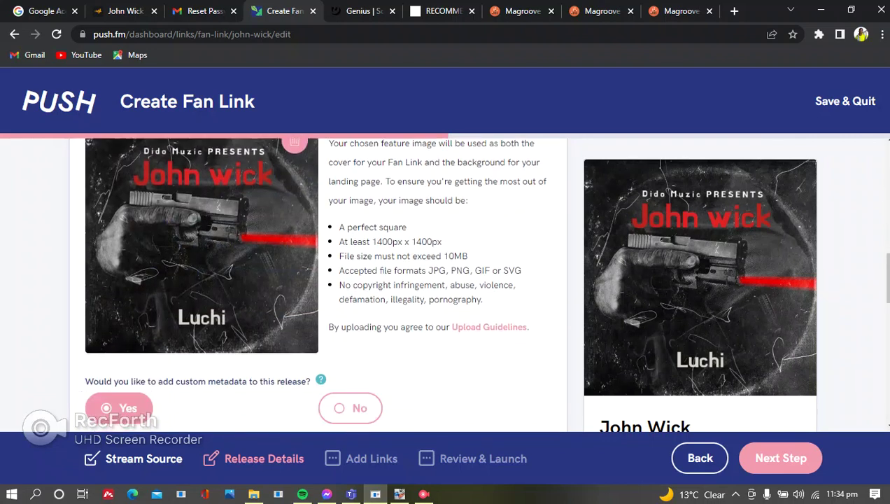
{"action": "scroll", "coordinate": [318, 280], "scroll_direction": "down", "scroll_amount": 2}
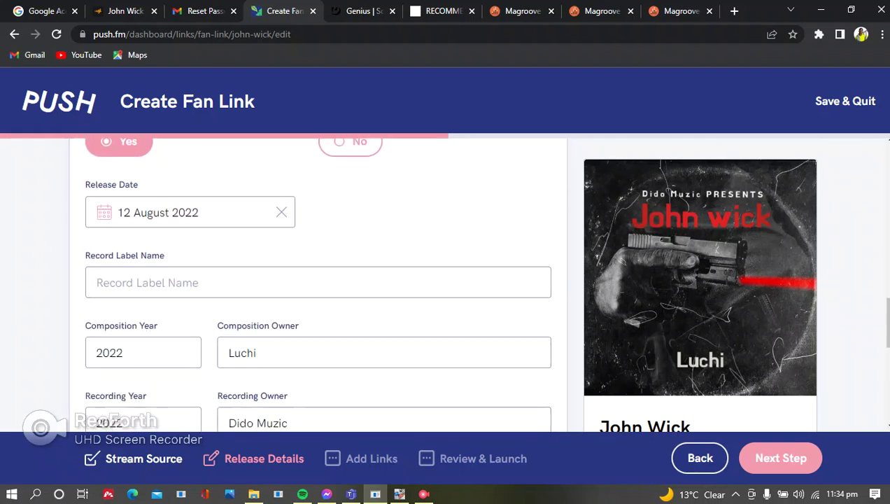
{"action": "scroll", "coordinate": [318, 280], "scroll_direction": "down", "scroll_amount": 1}
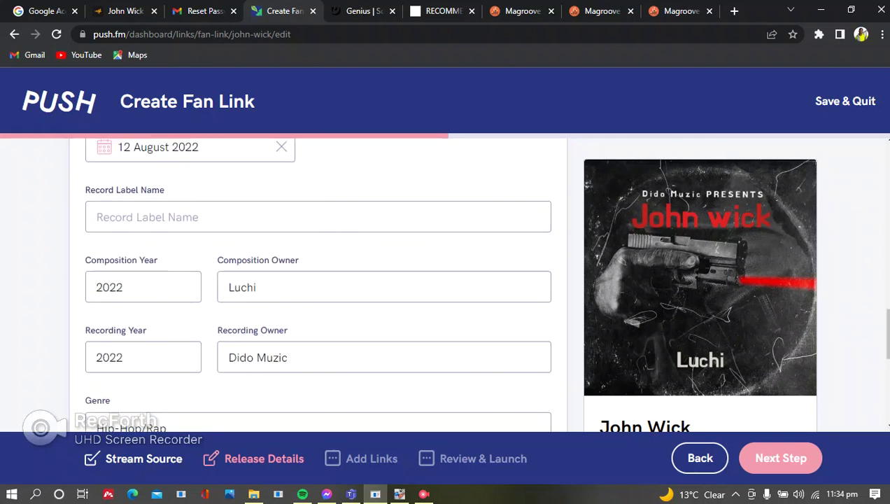
{"action": "scroll", "coordinate": [318, 280], "scroll_direction": "down", "scroll_amount": 2}
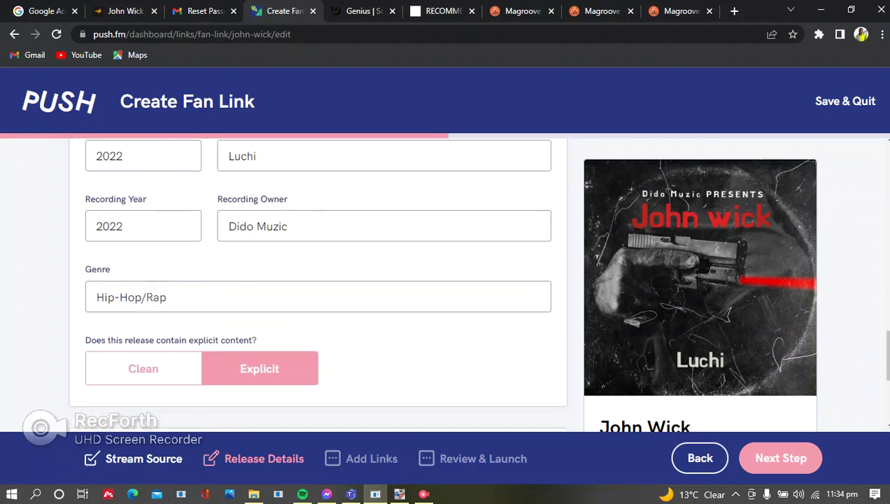
{"action": "scroll", "coordinate": [318, 280], "scroll_direction": "up", "scroll_amount": 9}
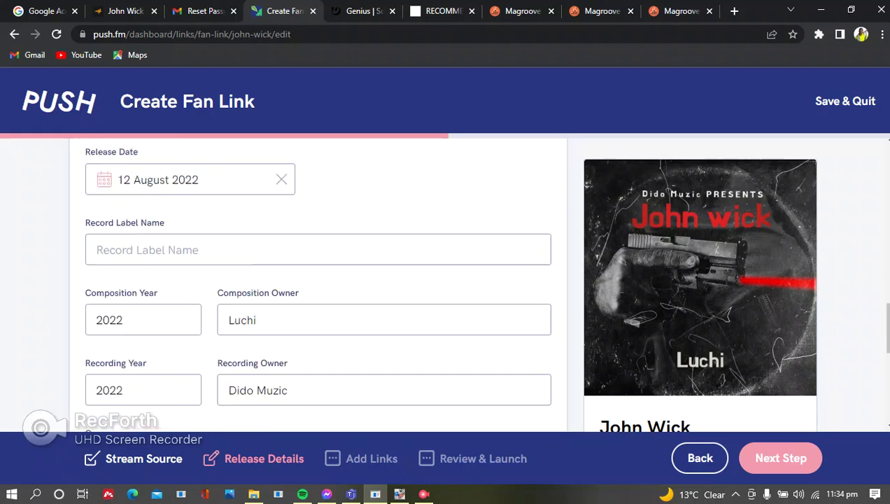
{"action": "left_click", "coordinate": [780, 459]}
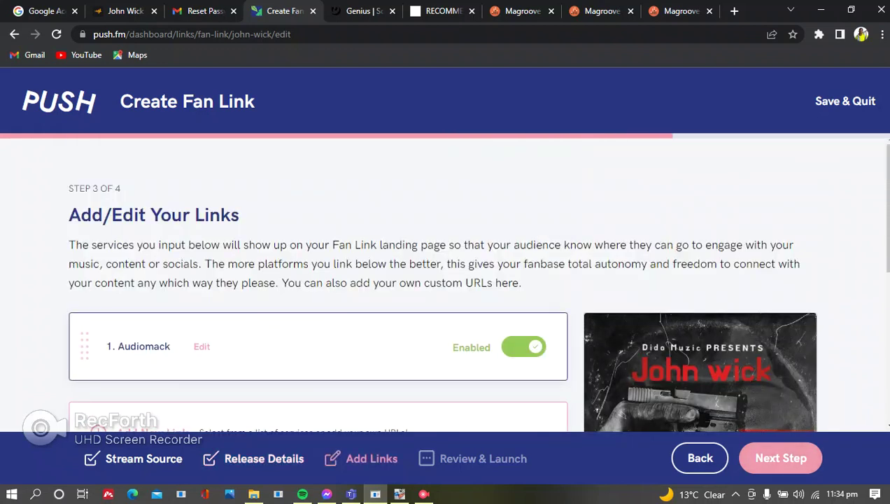
{"action": "scroll", "coordinate": [476, 287], "scroll_direction": "down", "scroll_amount": 2}
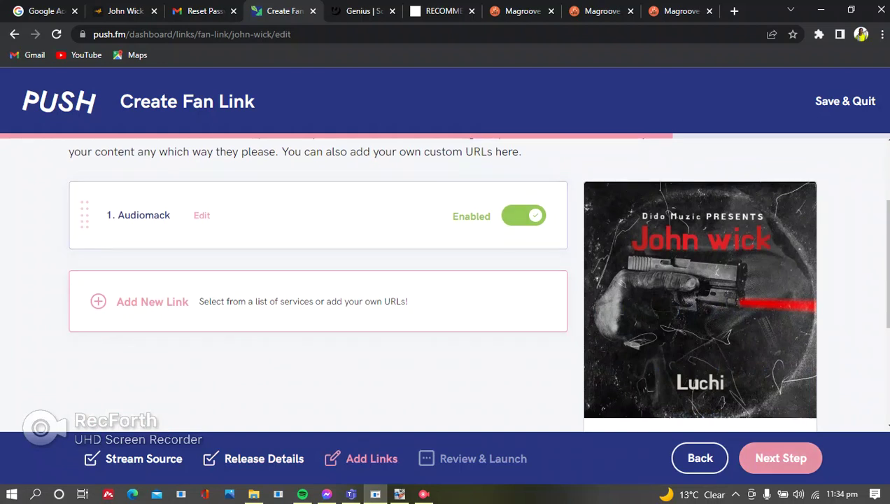
{"action": "left_click", "coordinate": [760, 457]}
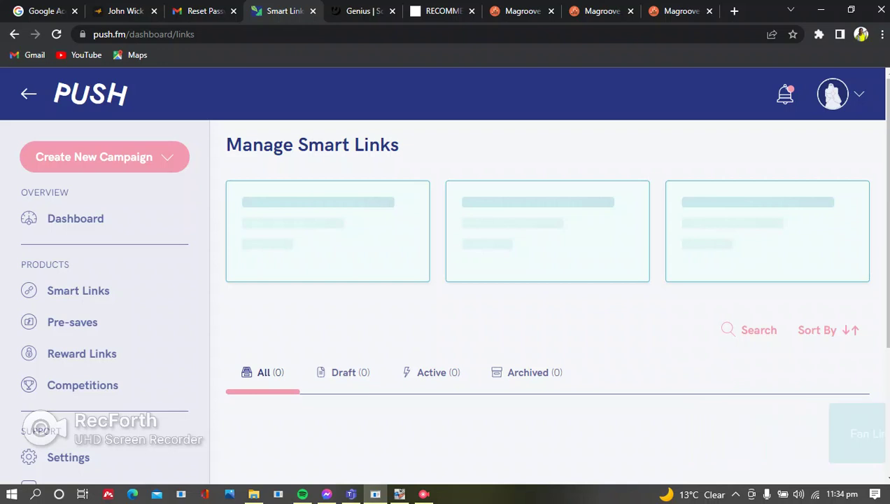
Open the public push.fm/fl/john-wick fan link page and follow it to the artist's SoundCloud profile.
{"action": "scroll", "coordinate": [548, 294], "scroll_direction": "down", "scroll_amount": 2}
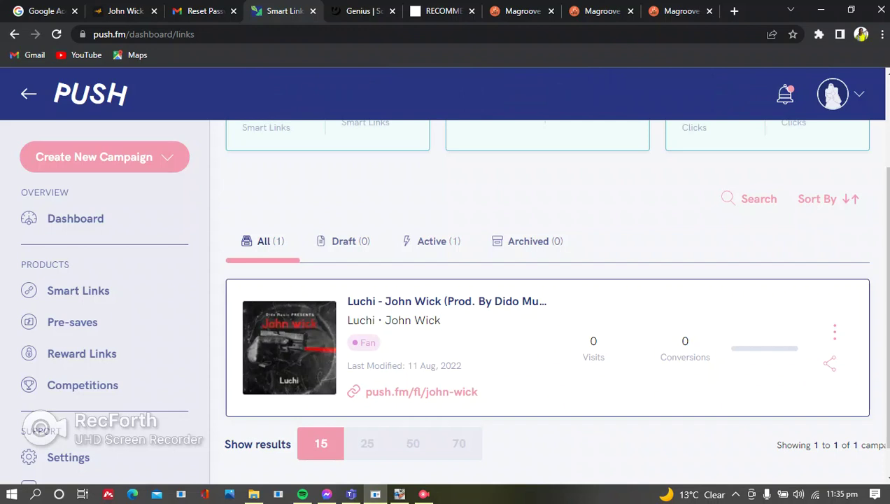
{"action": "left_click", "coordinate": [420, 393]}
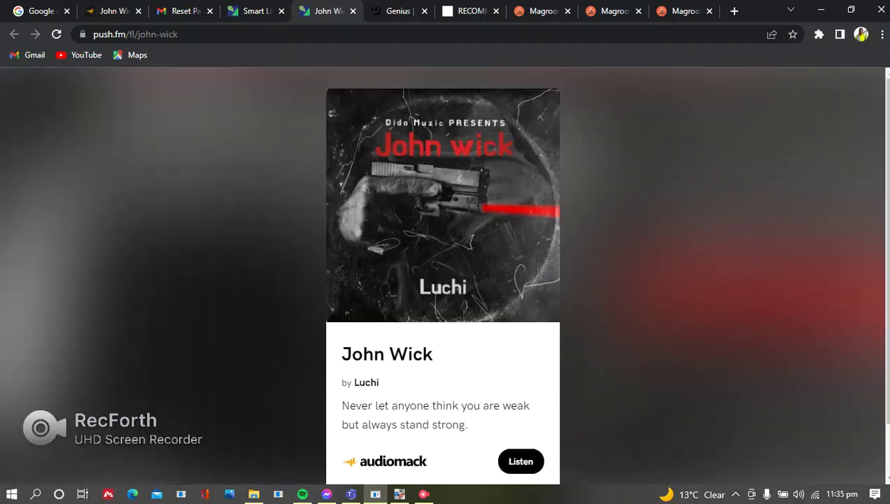
{"action": "scroll", "coordinate": [445, 273], "scroll_direction": "down", "scroll_amount": 1}
{"action": "scroll", "coordinate": [445, 274], "scroll_direction": "up", "scroll_amount": 1}
{"action": "left_click", "coordinate": [423, 494]}
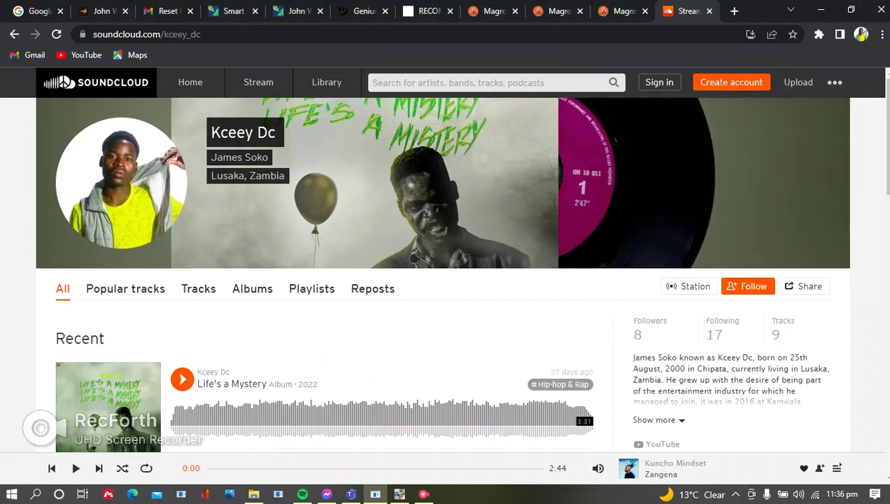
Sign in to SoundCloud with Continue with Google and pick the Google account.
{"action": "left_click", "coordinate": [732, 82]}
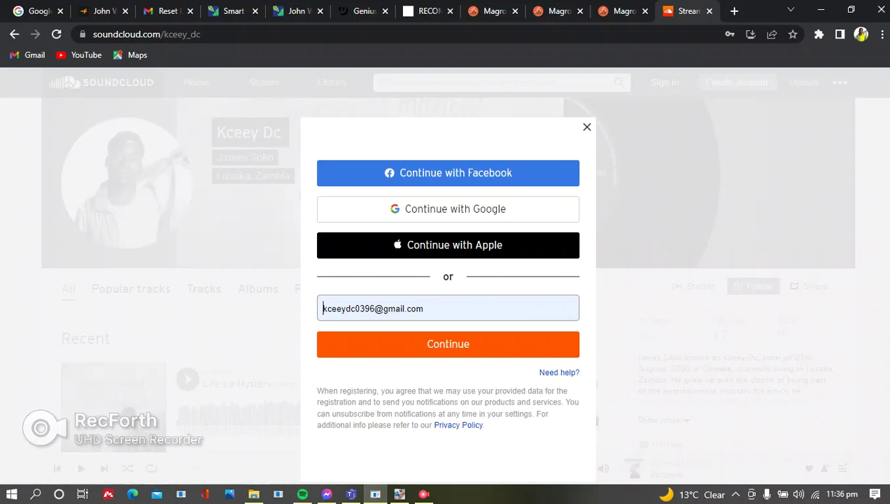
{"action": "key", "text": "Return"}
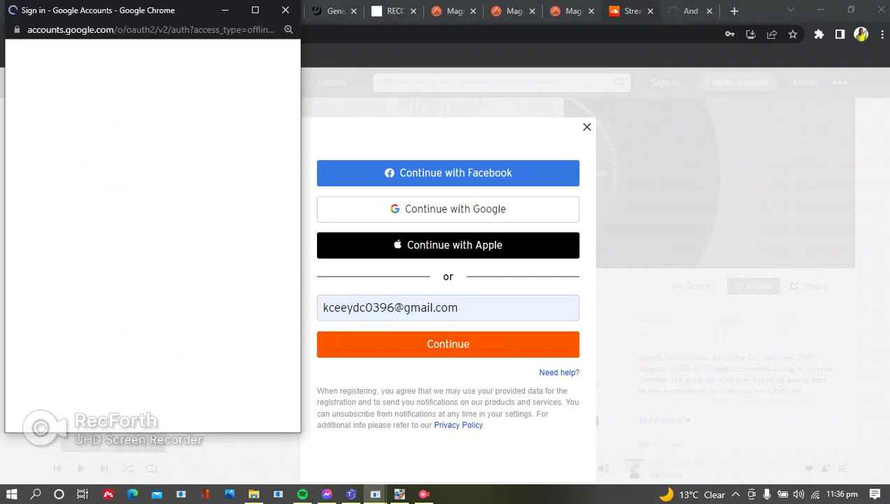
{"action": "scroll", "coordinate": [147, 210], "scroll_direction": "down", "scroll_amount": 3}
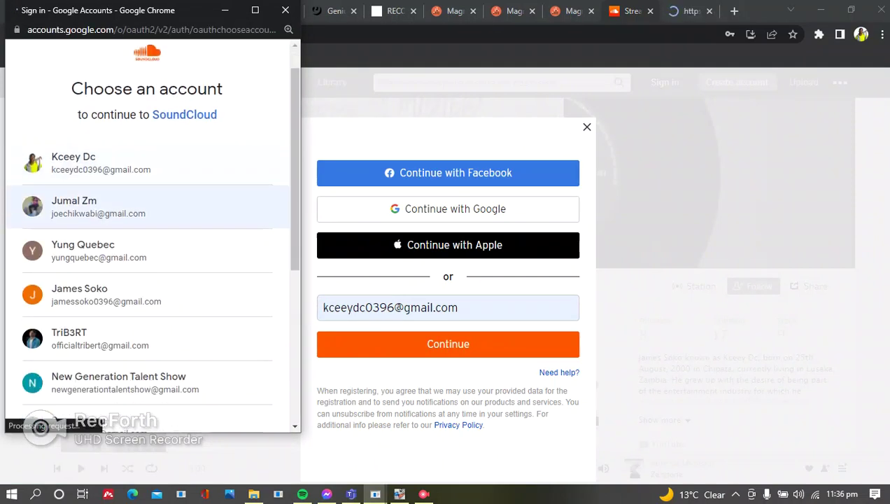
{"action": "scroll", "coordinate": [147, 210], "scroll_direction": "up", "scroll_amount": 1}
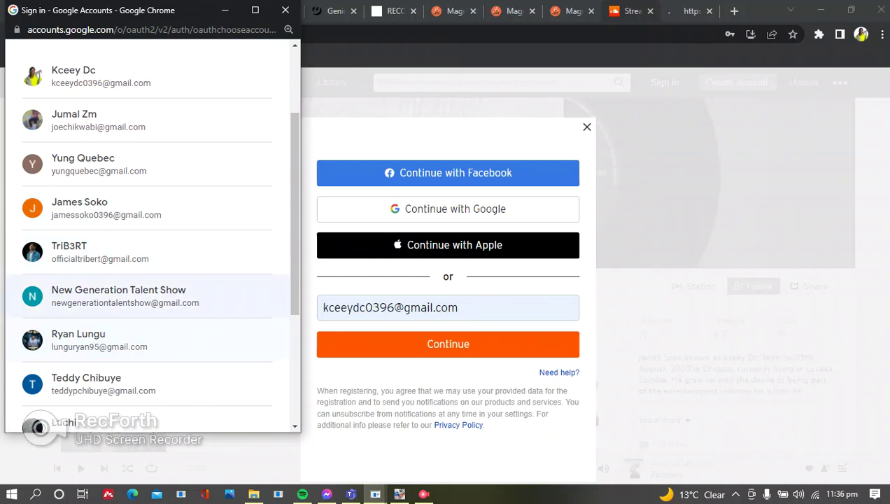
{"action": "scroll", "coordinate": [147, 294], "scroll_direction": "down", "scroll_amount": 2}
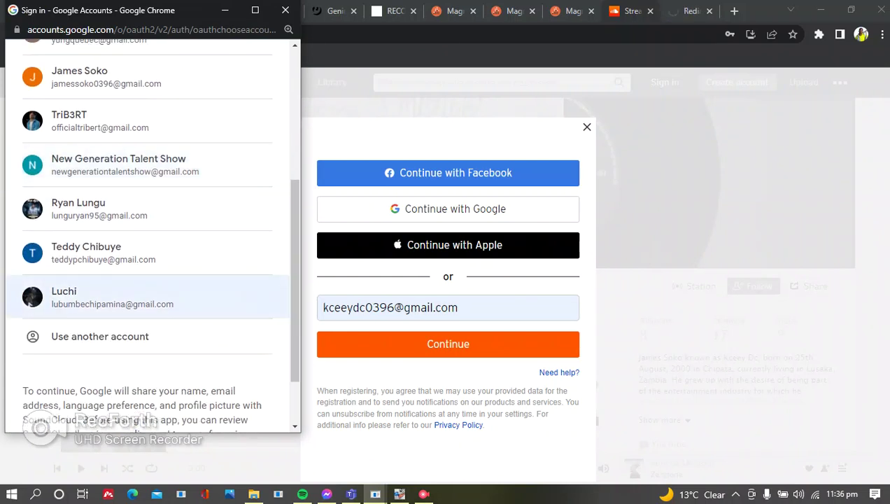
{"action": "left_click", "coordinate": [112, 297]}
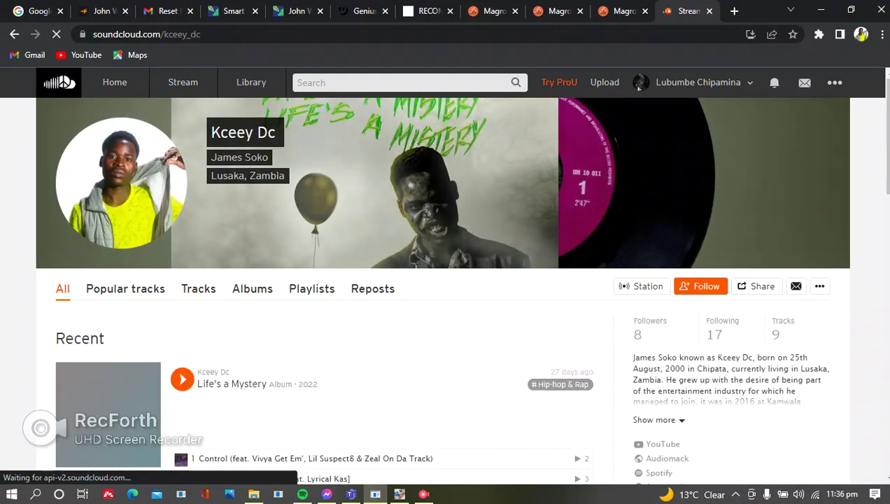
Follow the open artist profile, then go to your own profile from the account menu.
{"action": "left_click", "coordinate": [700, 286]}
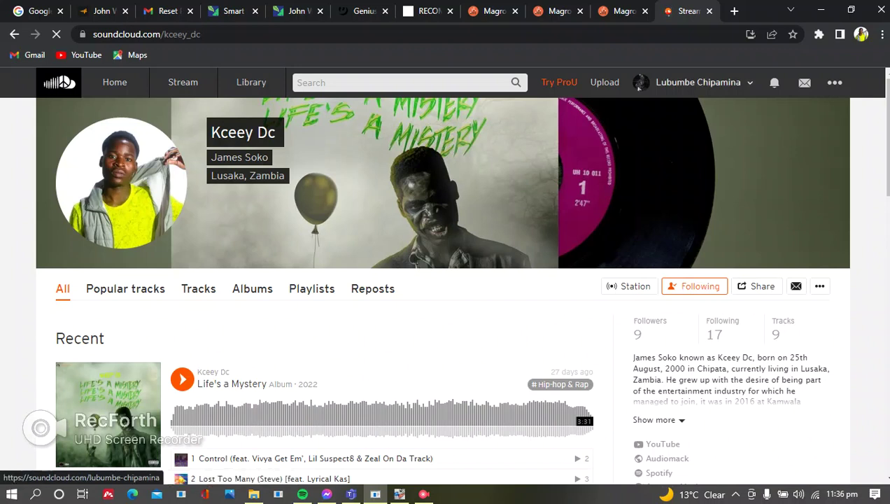
{"action": "left_click", "coordinate": [639, 88]}
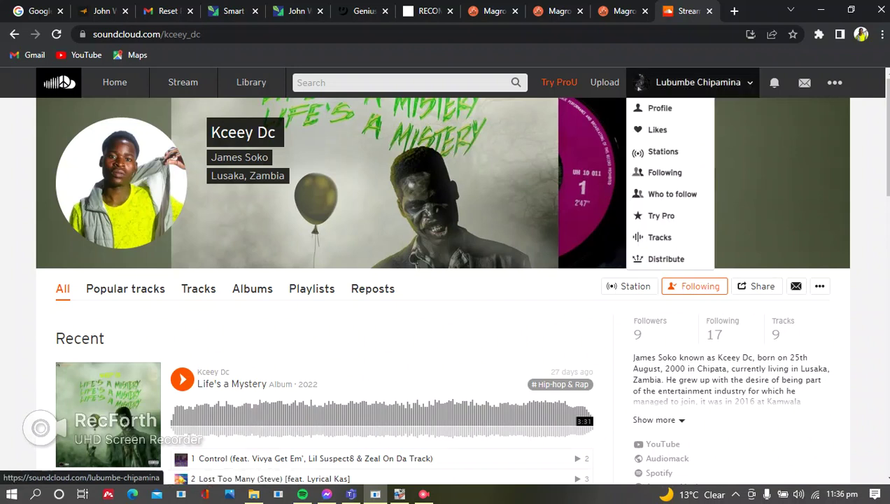
{"action": "left_click", "coordinate": [640, 87]}
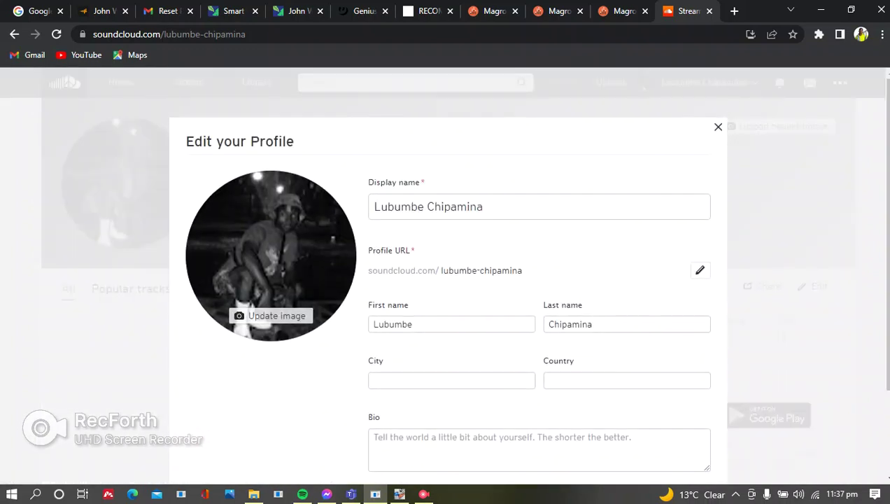
Change the profile display name to Luchi.
{"action": "left_click", "coordinate": [482, 207]}
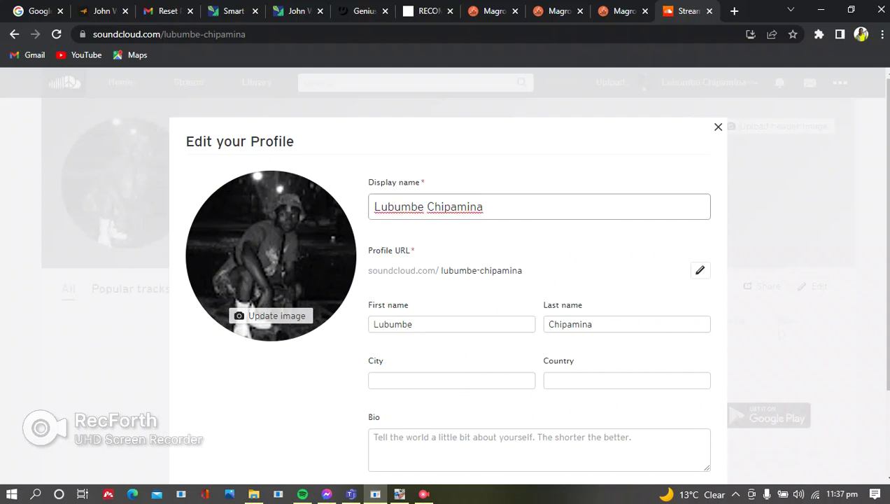
{"action": "key", "text": "BackSpace"}
{"action": "key", "text": "BackSpace"}
{"action": "key", "text": "BackSpace"}
{"action": "key", "text": "BackSpace"}
{"action": "key", "text": "BackSpace"}
{"action": "key", "text": "BackSpace"}
{"action": "key", "text": "BackSpace"}
{"action": "key", "text": "BackSpace"}
{"action": "key", "text": "BackSpace"}
{"action": "key", "text": "BackSpace"}
{"action": "key", "text": "BackSpace"}
{"action": "key", "text": "BackSpace"}
{"action": "key", "text": "BackSpace"}
{"action": "key", "text": "BackSpace"}
{"action": "key", "text": "BackSpace"}
{"action": "key", "text": "BackSpace"}
{"action": "key", "text": "BackSpace"}
{"action": "type", "text": "L"}
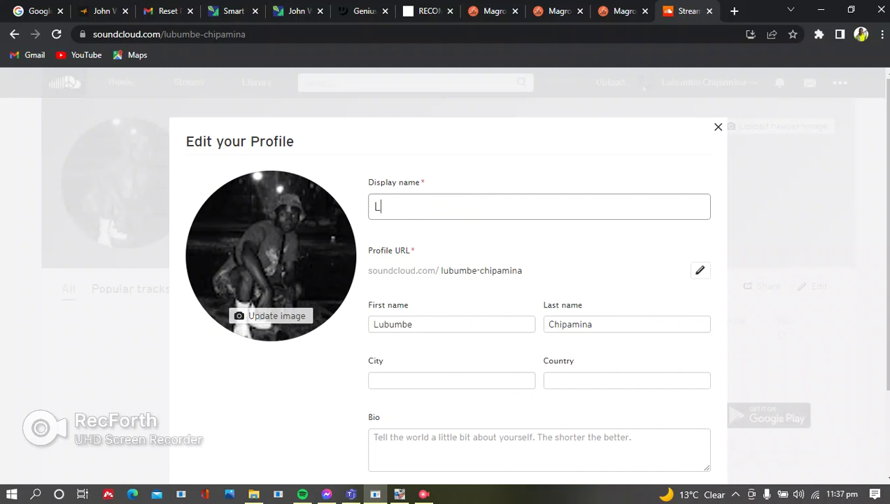
{"action": "type", "text": "uchi"}
Try the profile URLs luchi and luchi-1, then close the editor without saving.
{"action": "key", "text": "Tab"}
{"action": "key", "text": "Return"}
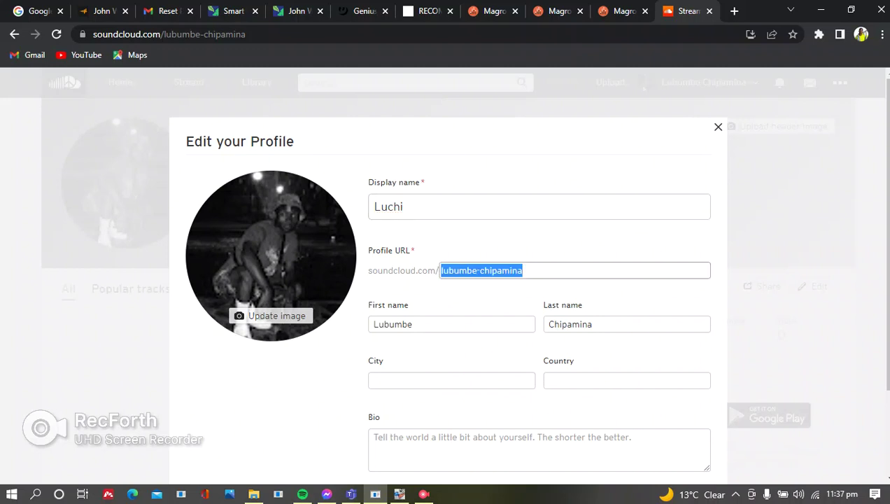
{"action": "key", "text": "BackSpace"}
{"action": "type", "text": "lu"}
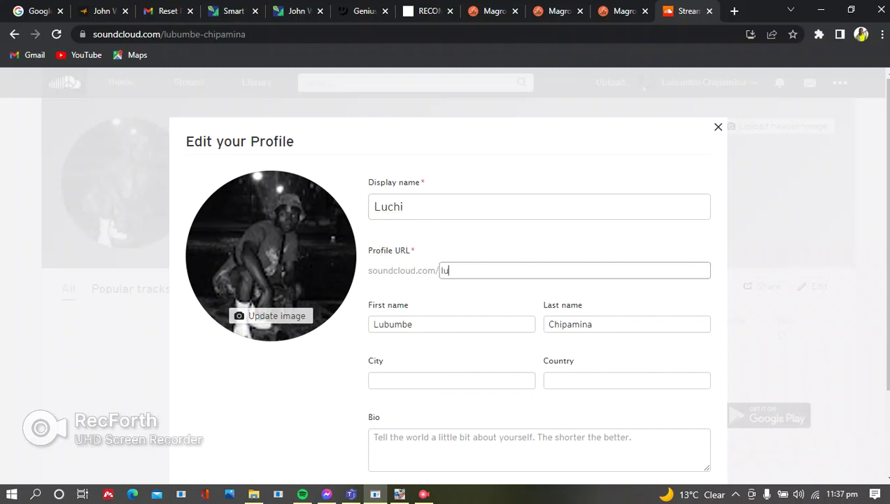
{"action": "type", "text": "chi"}
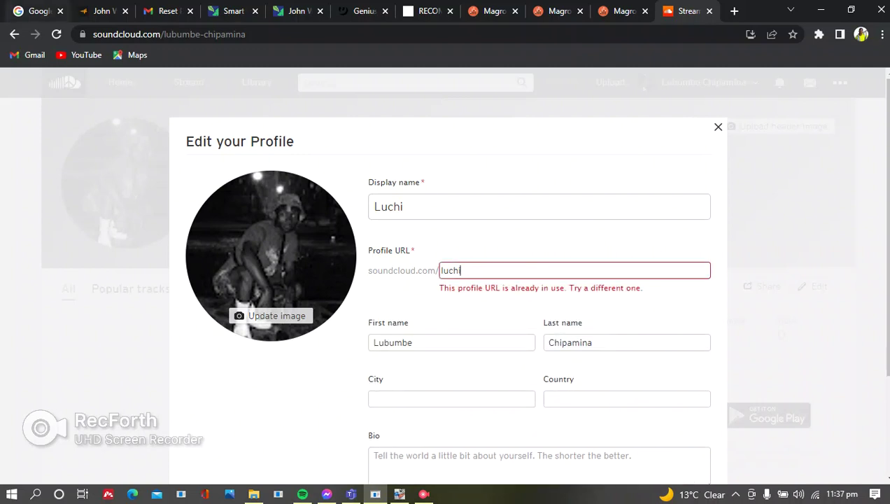
{"action": "type", "text": "-"}
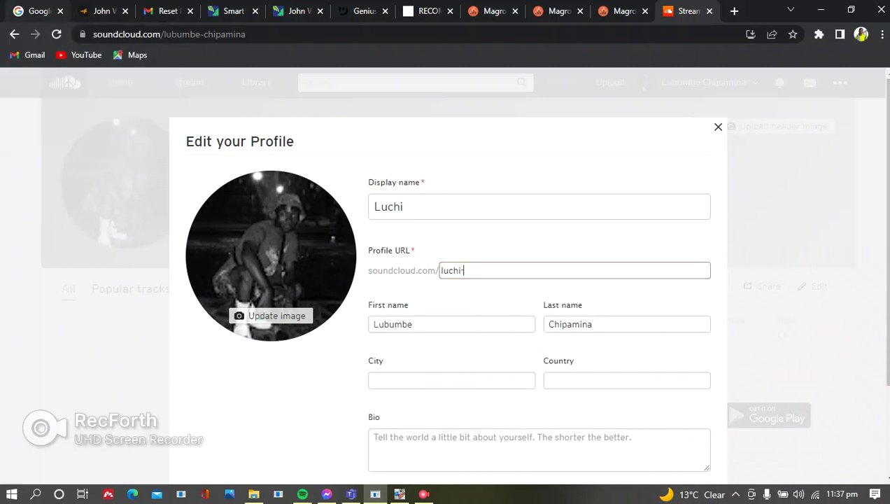
{"action": "type", "text": "1"}
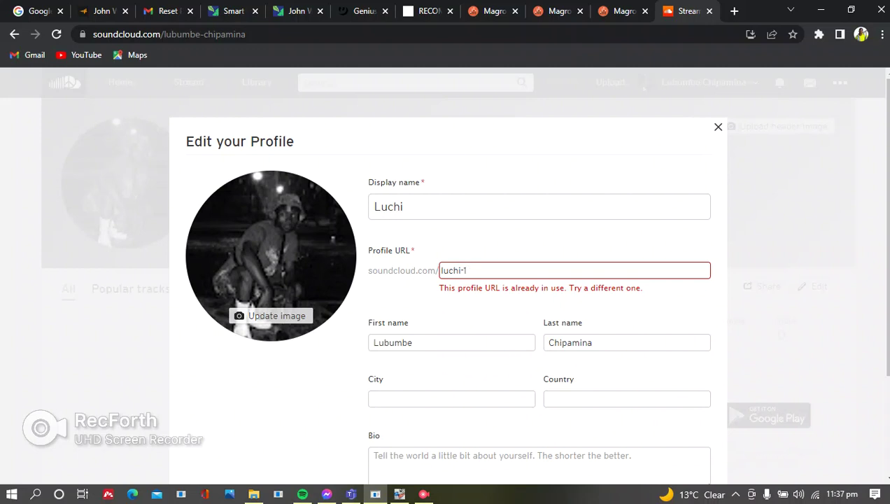
{"action": "key", "text": "BackSpace"}
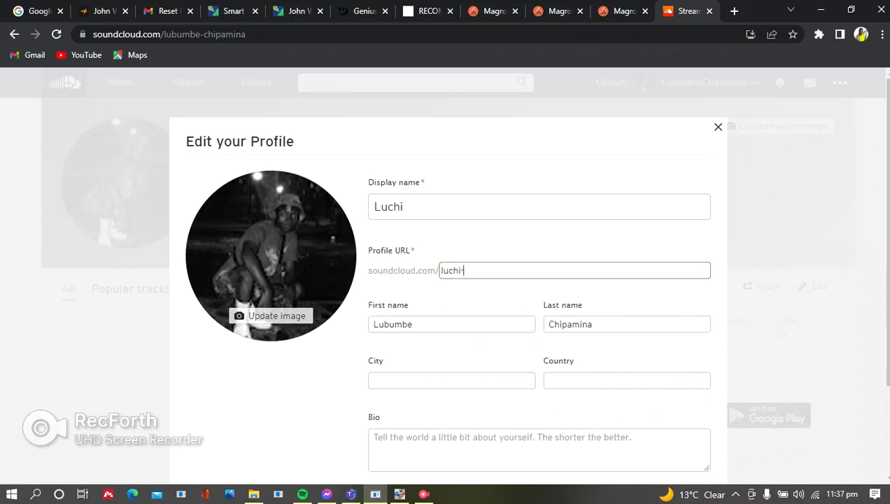
{"action": "key", "text": "BackSpace"}
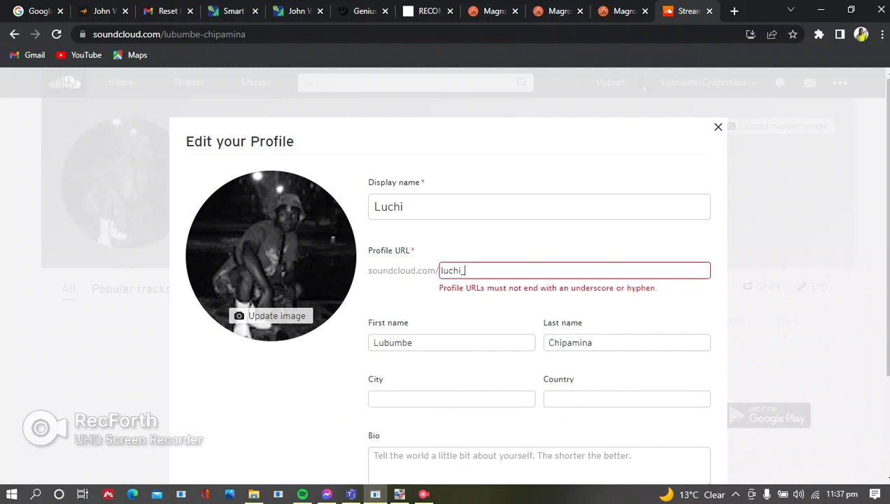
{"action": "key", "text": "BackSpace"}
{"action": "key", "text": "BackSpace"}
{"action": "key", "text": "BackSpace"}
{"action": "key", "text": "BackSpace"}
{"action": "key", "text": "BackSpace"}
{"action": "key", "text": "BackSpace"}
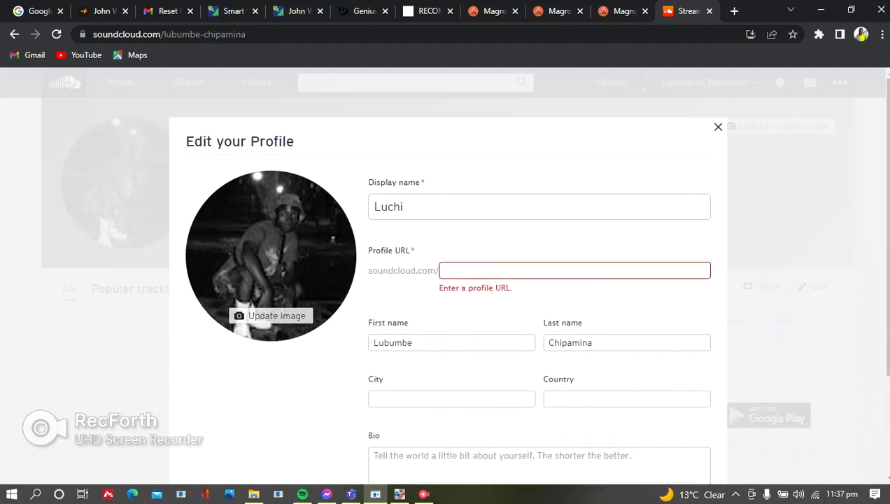
{"action": "left_click", "coordinate": [718, 127]}
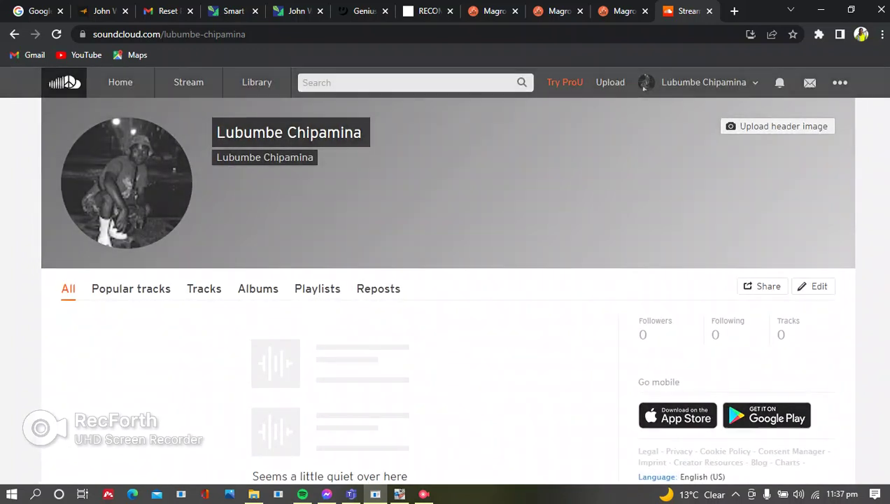
Reopen the profile editor and retype the display name.
{"action": "left_click", "coordinate": [814, 286]}
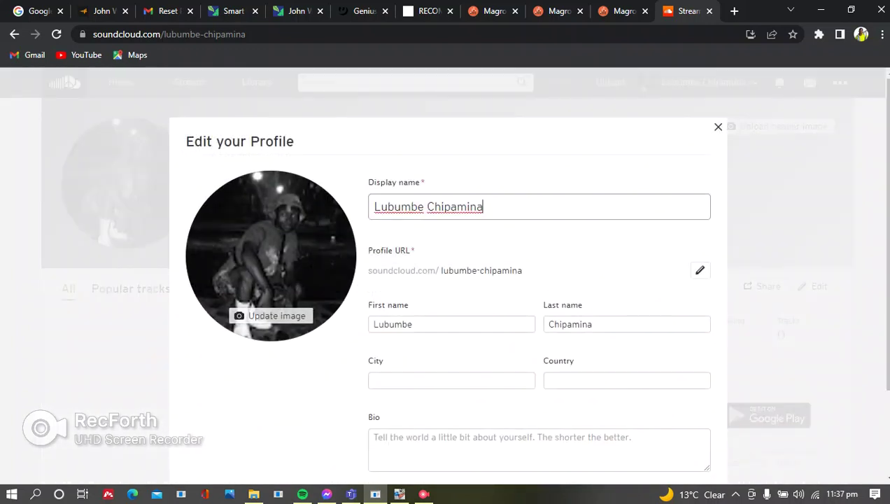
{"action": "key", "text": "BackSpace"}
{"action": "key", "text": "BackSpace"}
{"action": "key", "text": "BackSpace"}
{"action": "key", "text": "BackSpace"}
{"action": "key", "text": "BackSpace"}
{"action": "key", "text": "BackSpace"}
{"action": "key", "text": "BackSpace"}
{"action": "key", "text": "BackSpace"}
{"action": "key", "text": "BackSpace"}
{"action": "key", "text": "BackSpace"}
{"action": "key", "text": "BackSpace"}
{"action": "key", "text": "BackSpace"}
{"action": "key", "text": "BackSpace"}
{"action": "key", "text": "BackSpace"}
{"action": "key", "text": "BackSpace"}
{"action": "key", "text": "BackSpace"}
{"action": "key", "text": "BackSpace"}
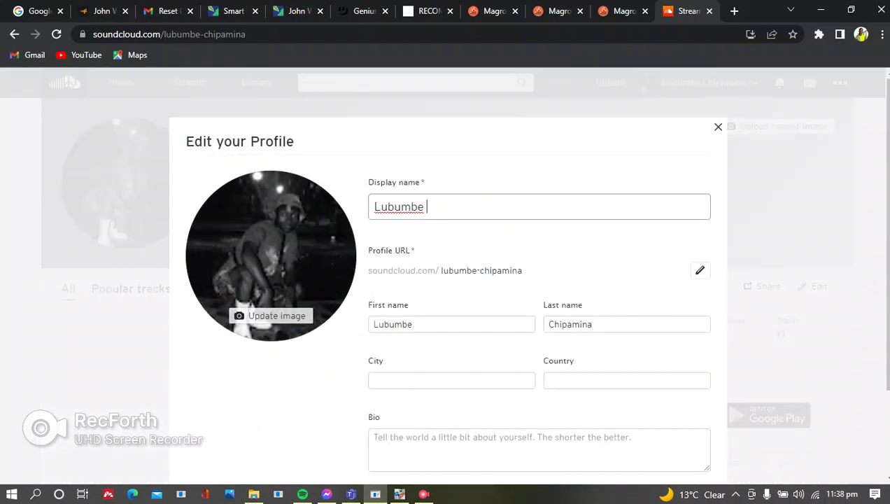
{"action": "type", "text": "L"}
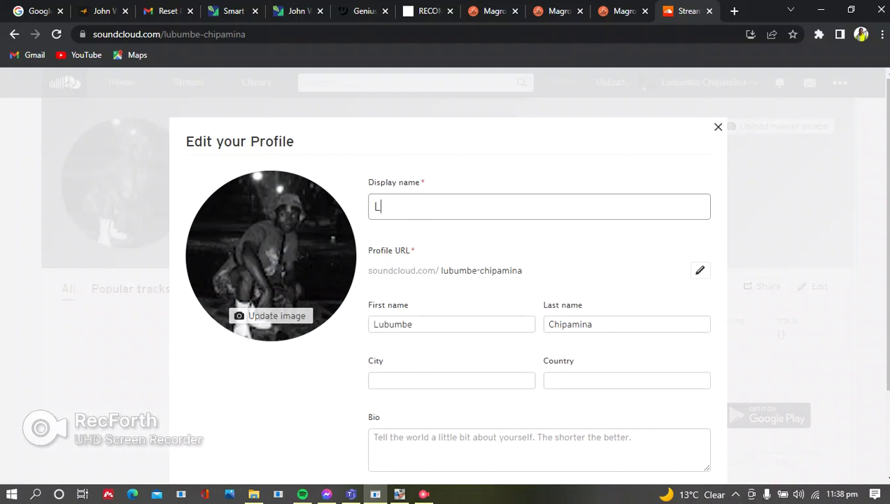
{"action": "type", "text": "uc"}
{"action": "type", "text": "i"}
Enter Lusaka as the profile's City.
{"action": "left_click", "coordinate": [451, 380]}
{"action": "key", "text": "Down"}
{"action": "key", "text": "Down"}
{"action": "key", "text": "Up"}
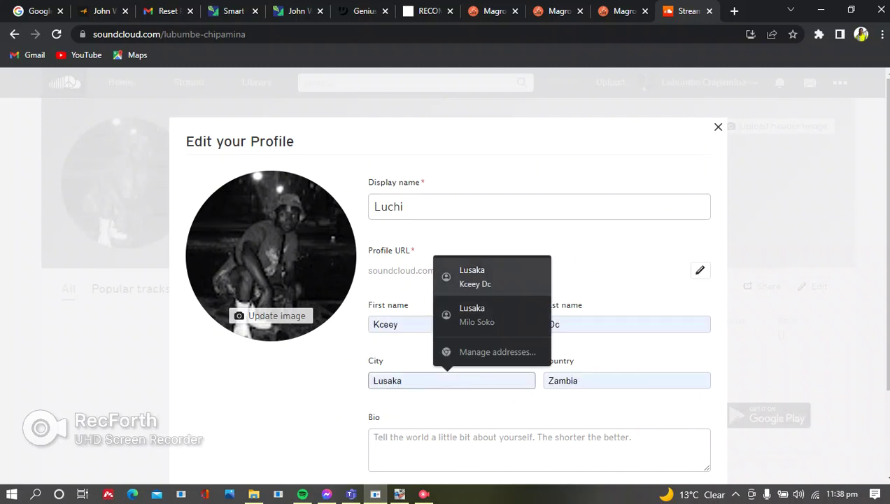
{"action": "key", "text": "Up"}
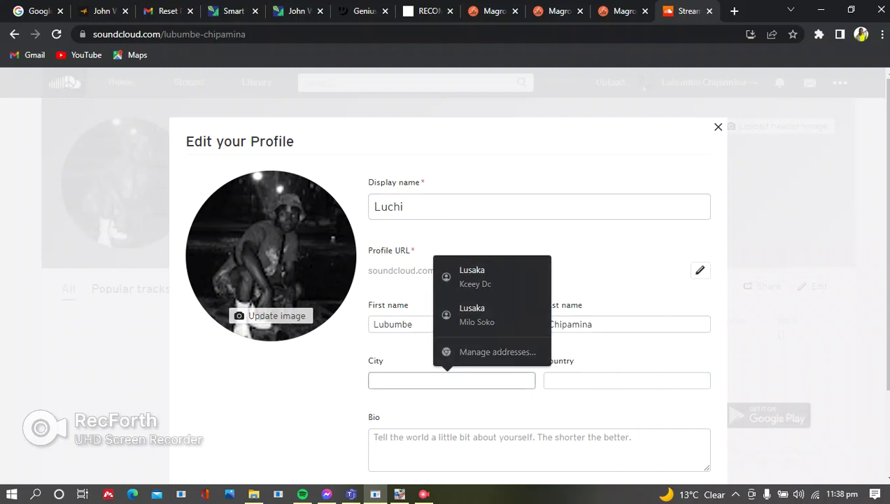
{"action": "type", "text": "Lusaka"}
{"action": "key", "text": "Escape"}
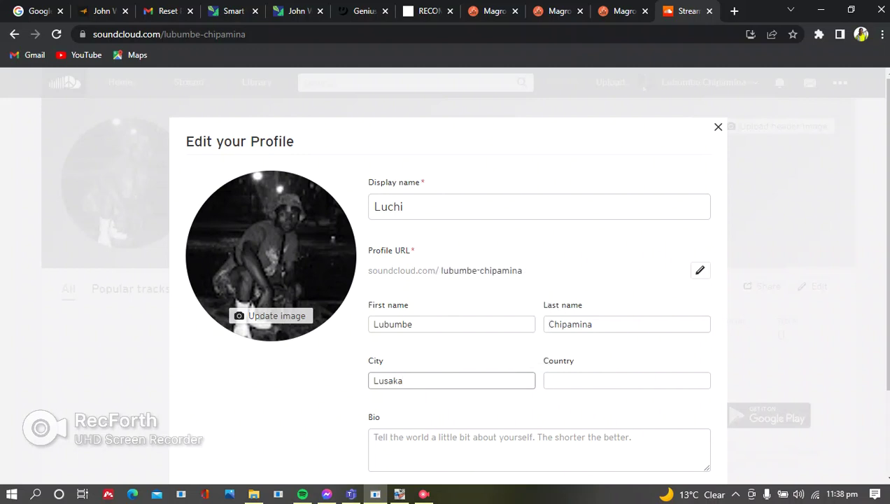
Set Country to Zambia, replacing the mistakenly chosen Paraguay.
{"action": "left_click", "coordinate": [627, 380]}
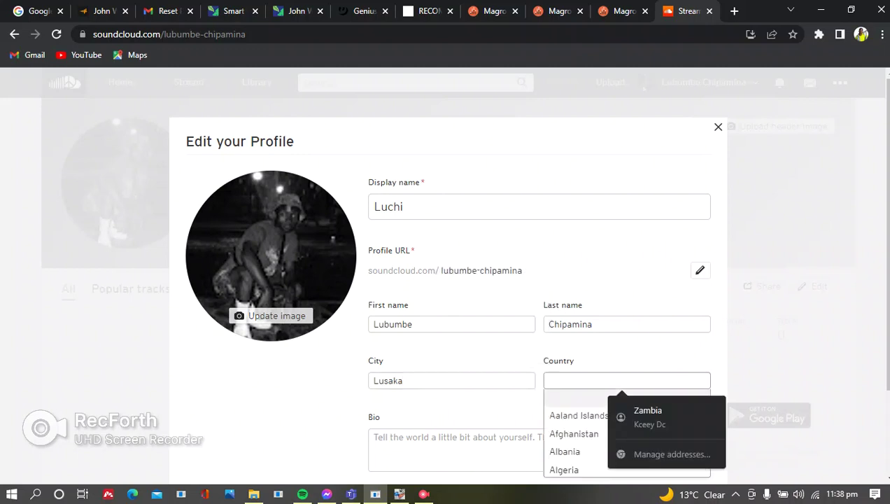
{"action": "scroll", "coordinate": [575, 433], "scroll_direction": "down", "scroll_amount": 10}
{"action": "scroll", "coordinate": [576, 433], "scroll_direction": "down", "scroll_amount": 20}
{"action": "scroll", "coordinate": [576, 433], "scroll_direction": "down", "scroll_amount": 5}
{"action": "left_click", "coordinate": [576, 430]}
{"action": "scroll", "coordinate": [570, 185], "scroll_direction": "down", "scroll_amount": 2}
{"action": "right_click", "coordinate": [570, 184]}
{"action": "scroll", "coordinate": [570, 184], "scroll_direction": "down", "scroll_amount": 2}
{"action": "key", "text": "Escape"}
{"action": "key", "text": "Tab"}
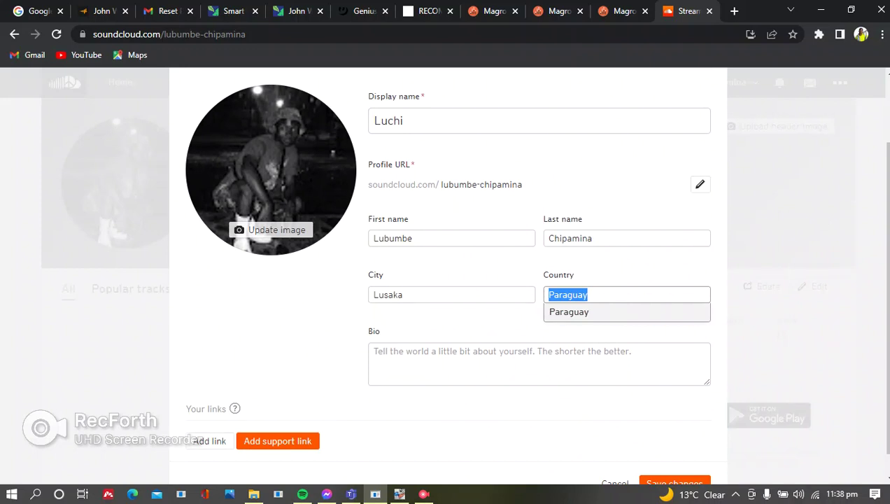
{"action": "key", "text": "BackSpace"}
{"action": "type", "text": "z"}
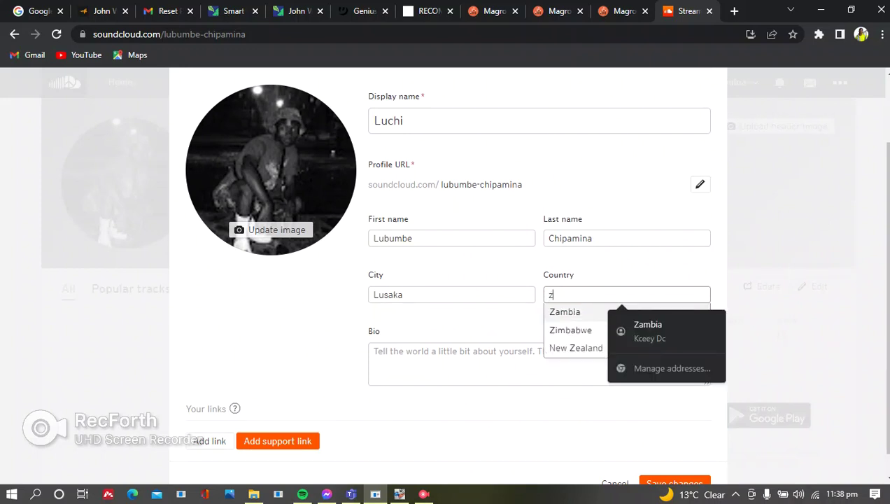
{"action": "key", "text": "Return"}
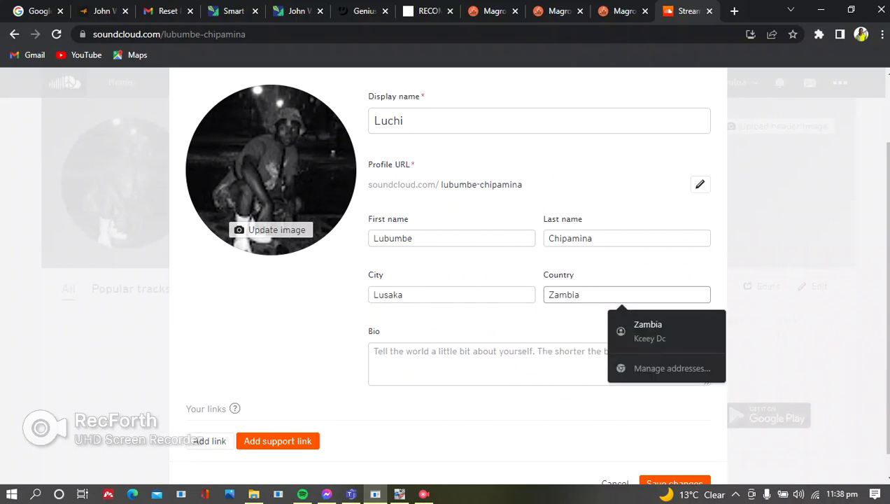
{"action": "key", "text": "Escape"}
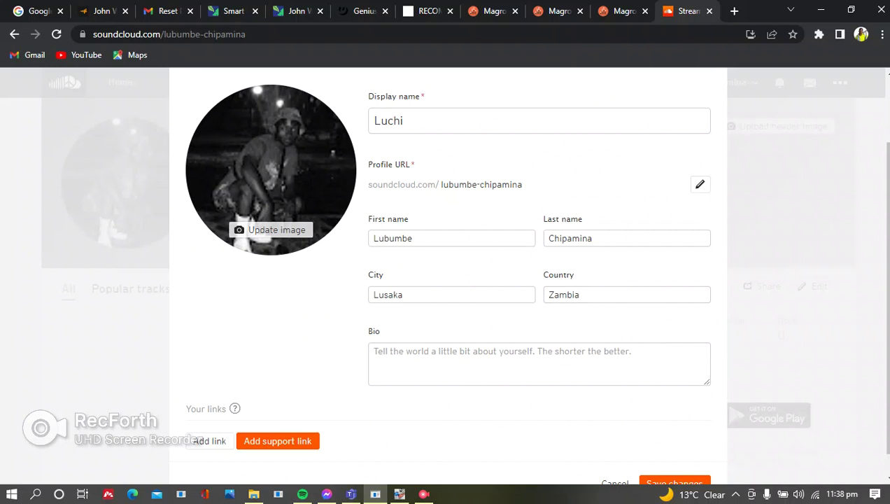
{"action": "scroll", "coordinate": [448, 273], "scroll_direction": "down", "scroll_amount": 1}
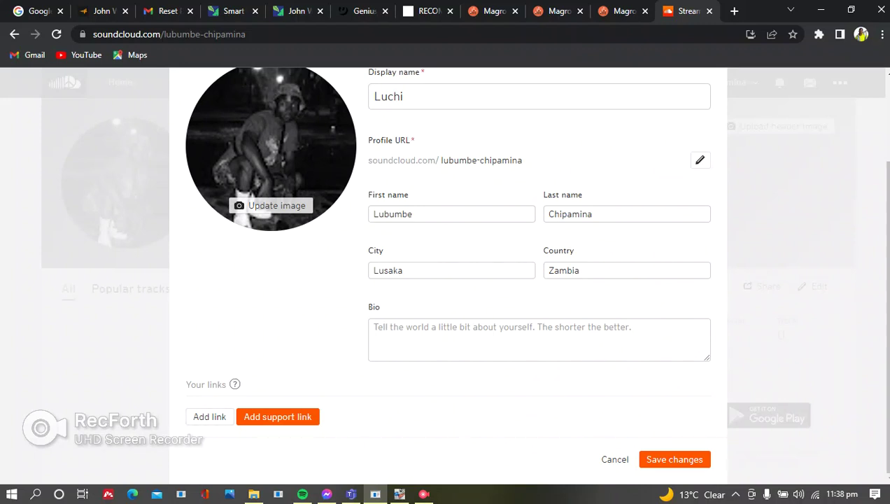
Add a profile link with the pasted Audiomack URL and short title Audiomack.
{"action": "left_click", "coordinate": [209, 416]}
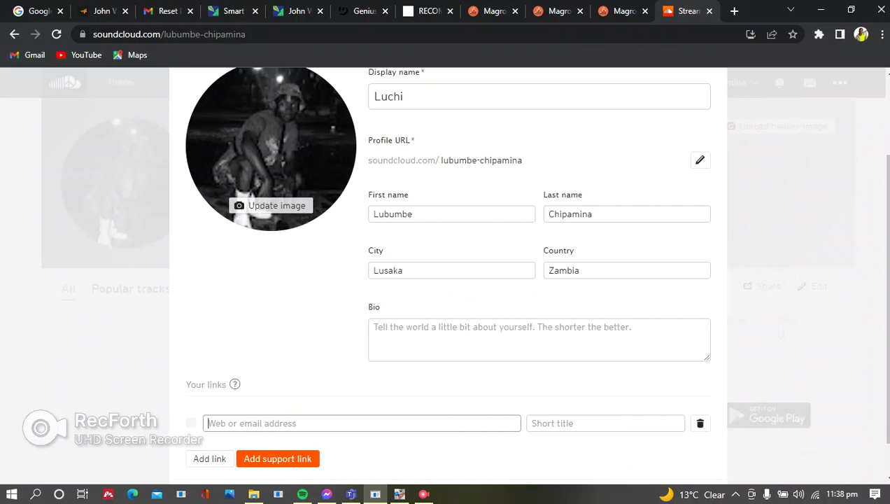
{"action": "left_click", "coordinate": [560, 423]}
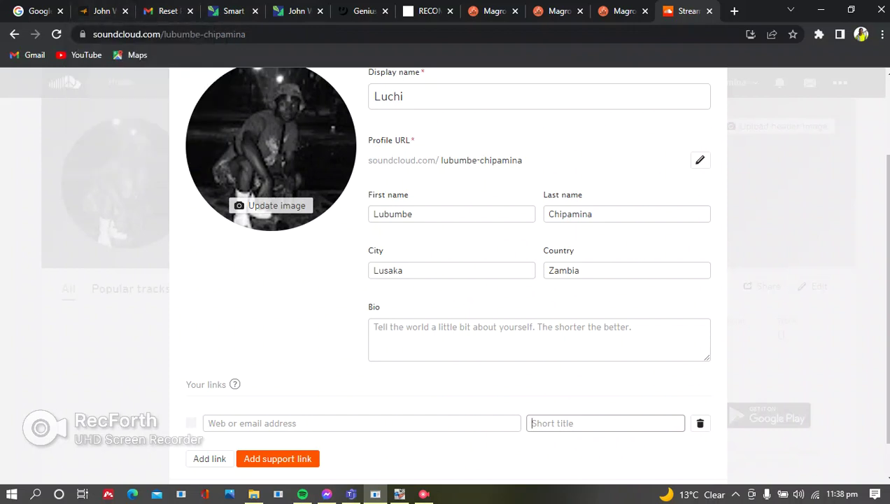
{"action": "left_click", "coordinate": [423, 494]}
{"action": "left_click", "coordinate": [493, 227]}
{"action": "right_click", "coordinate": [407, 423]}
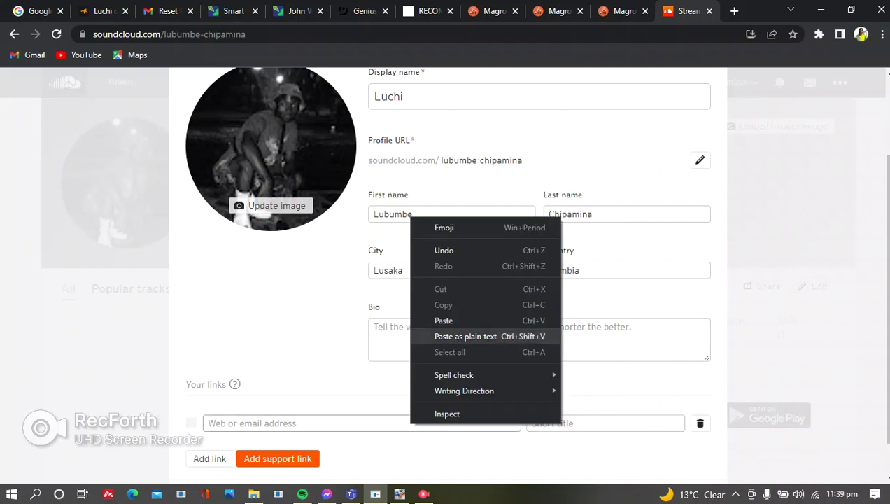
{"action": "left_click", "coordinate": [435, 319]}
{"action": "left_click", "coordinate": [606, 423]}
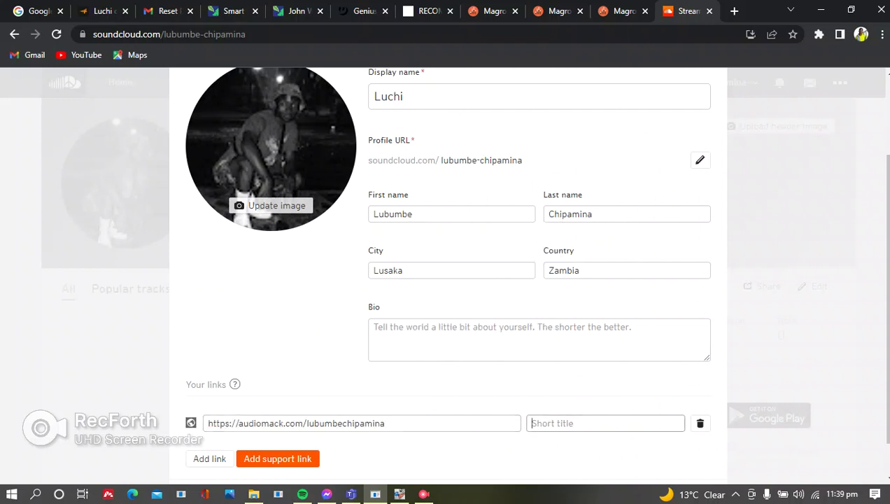
{"action": "type", "text": "Audiomack"}
Add another empty link row and bring up the artist's YouTube channel page.
{"action": "scroll", "coordinate": [448, 280], "scroll_direction": "down", "scroll_amount": 1}
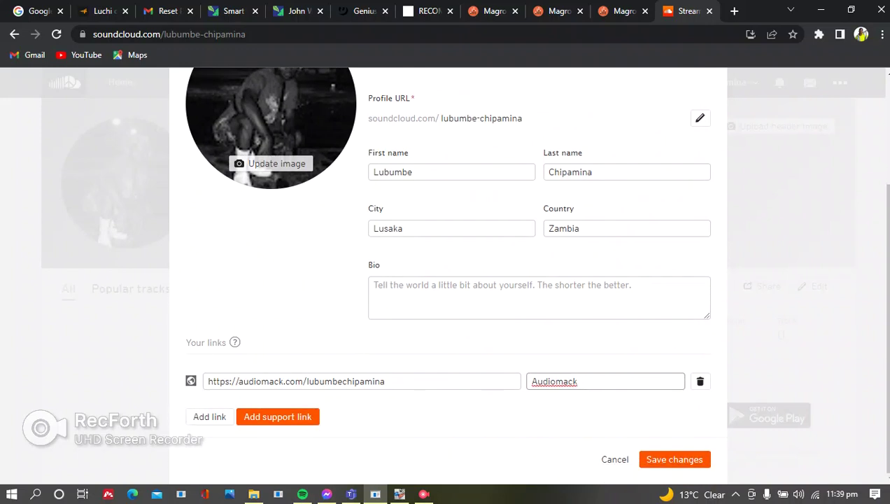
{"action": "left_click", "coordinate": [209, 417]}
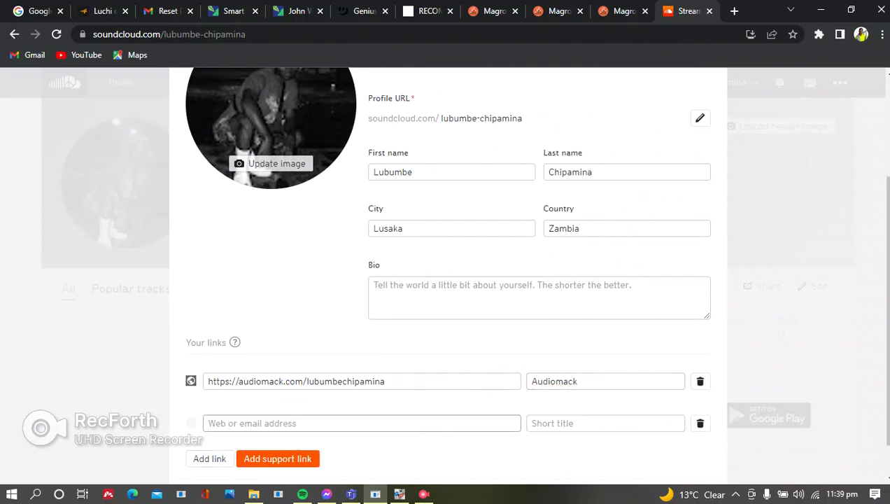
{"action": "left_click", "coordinate": [424, 495]}
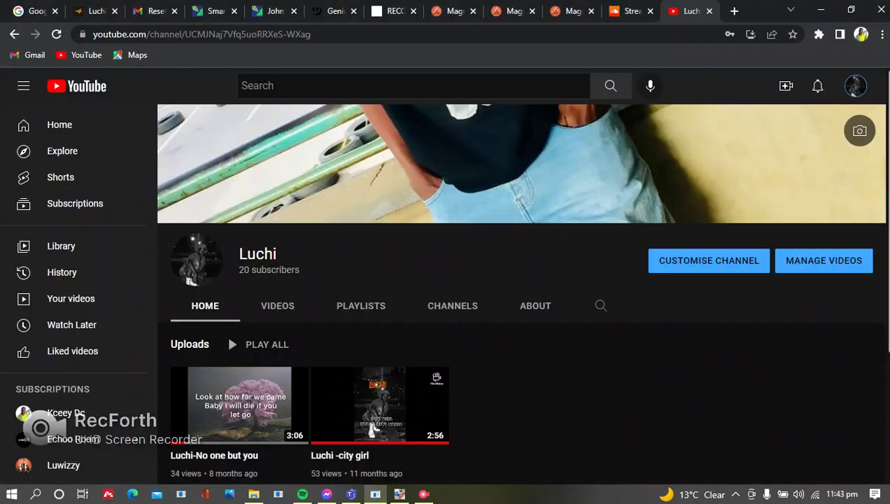
Copy the Luchi YouTube channel URL from the address bar and return to SoundCloud.
{"action": "right_click", "coordinate": [228, 34]}
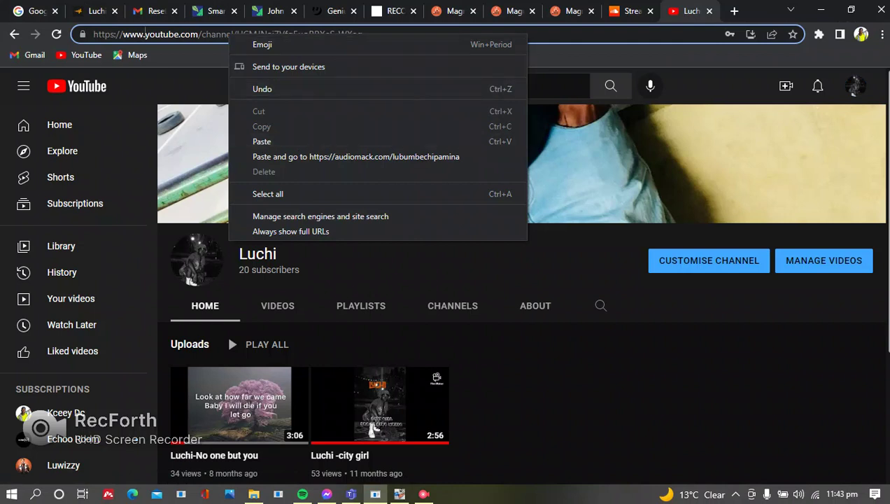
{"action": "right_click", "coordinate": [173, 34]}
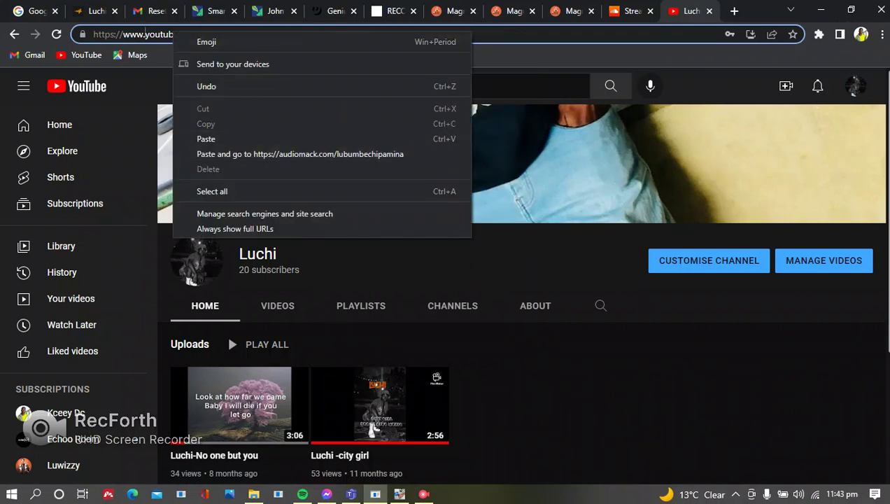
{"action": "left_click", "coordinate": [212, 191]}
{"action": "right_click", "coordinate": [191, 33]}
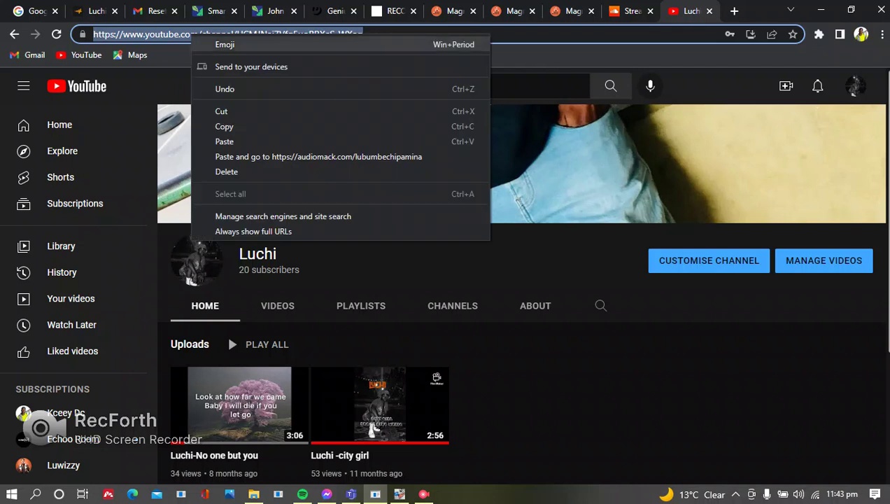
{"action": "left_click", "coordinate": [224, 127]}
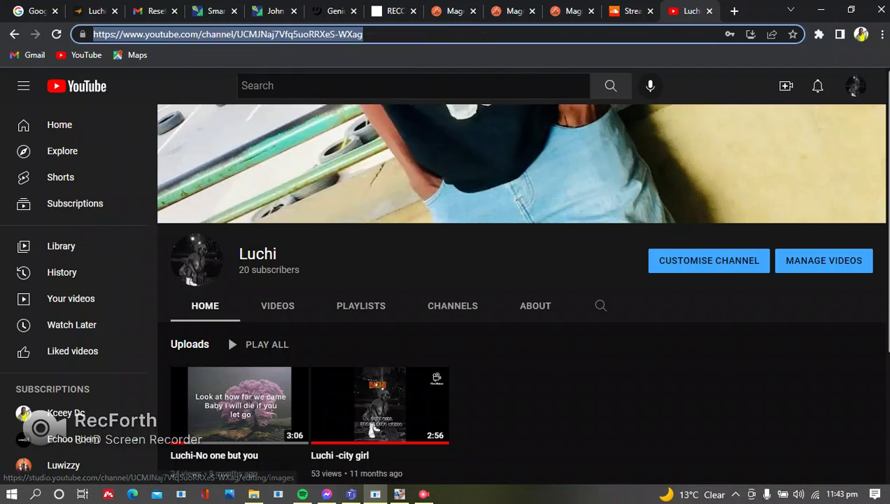
{"action": "key", "text": "ctrl+shift+Tab"}
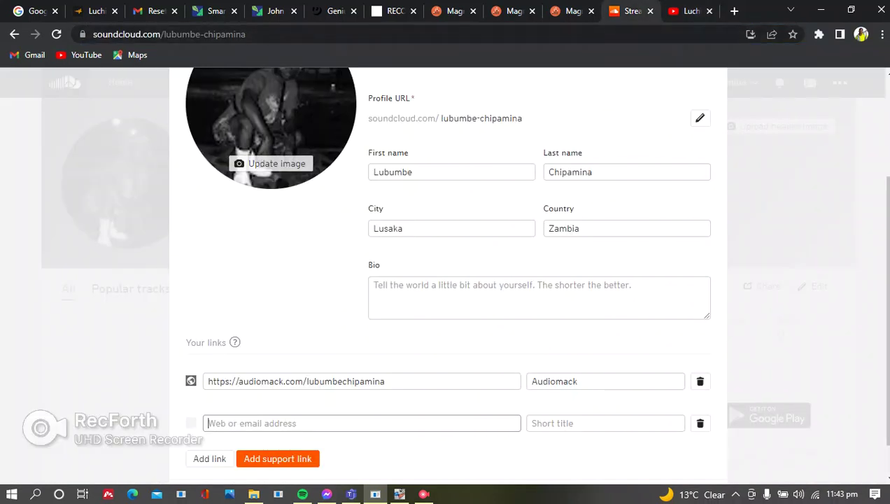
Paste the YouTube channel URL into the new link row, title it YouTube, and save.
{"action": "right_click", "coordinate": [455, 424]}
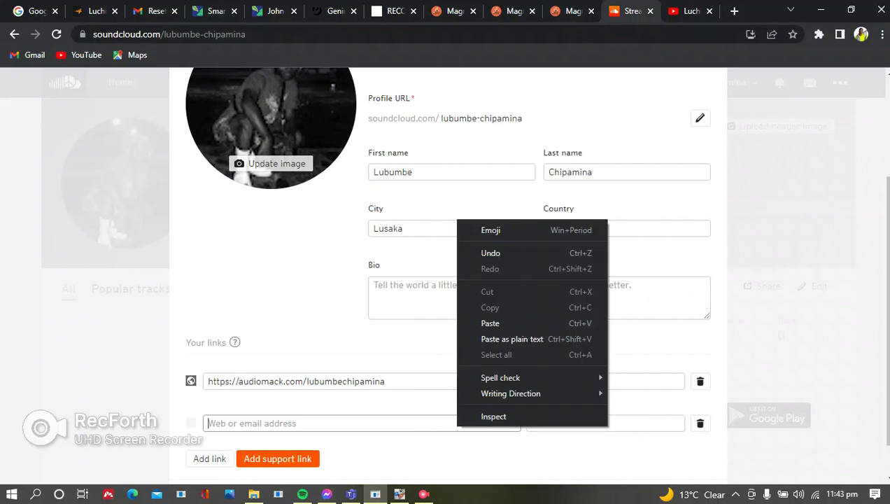
{"action": "left_click", "coordinate": [483, 320]}
{"action": "left_click", "coordinate": [605, 423]}
{"action": "type", "text": "You"}
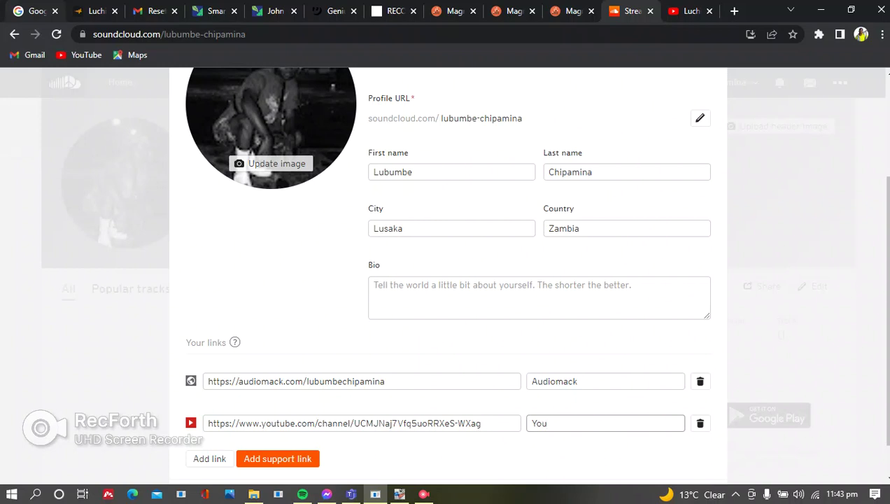
{"action": "type", "text": "Tube"}
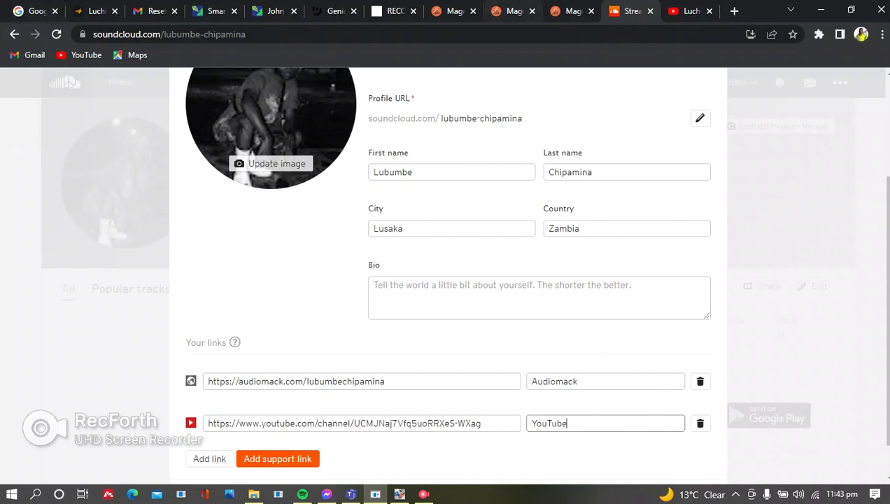
{"action": "scroll", "coordinate": [448, 273], "scroll_direction": "down", "scroll_amount": 1}
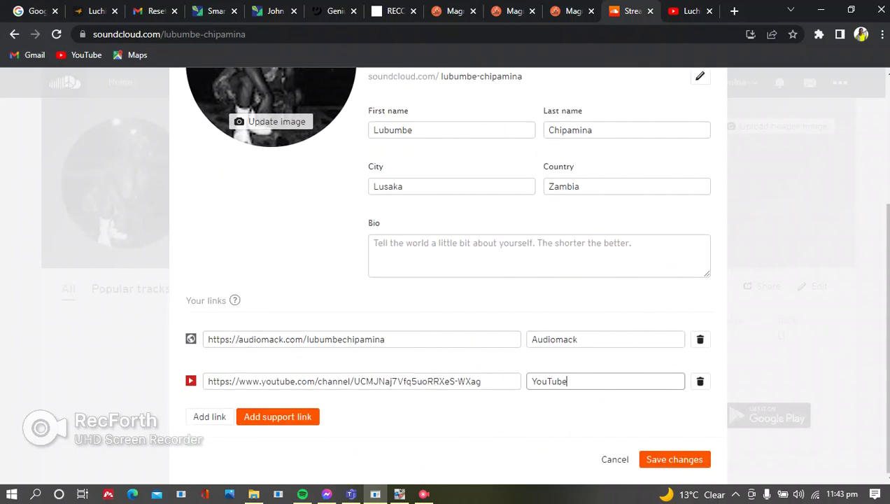
{"action": "key", "text": "Return"}
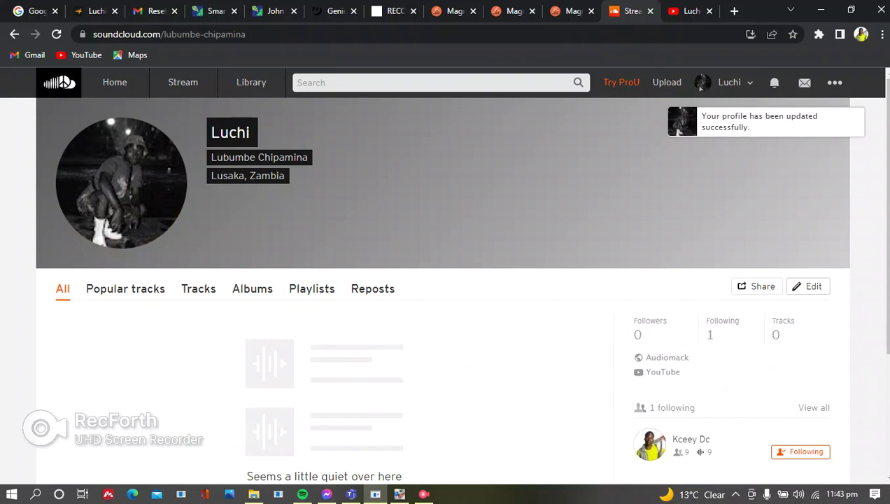
Upload the John Wick mp3 to SoundCloud and attach its cover picture as artwork.
{"action": "left_click", "coordinate": [667, 82]}
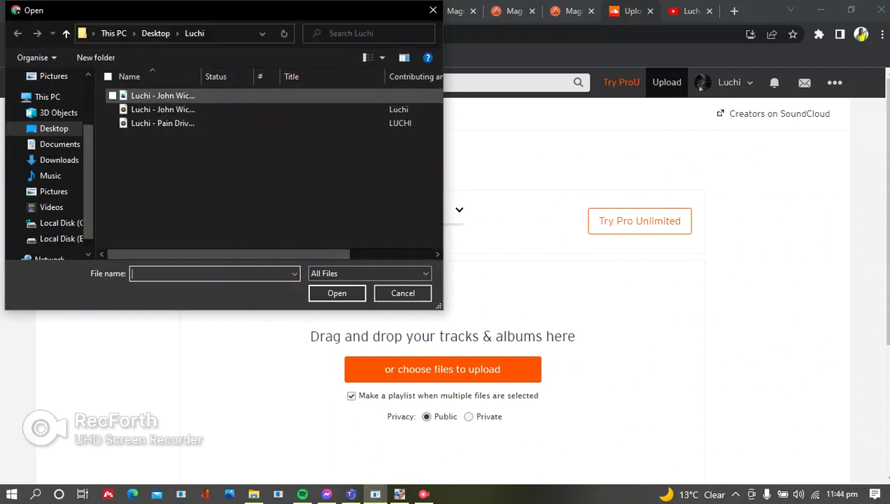
{"action": "left_click", "coordinate": [162, 109]}
{"action": "left_click", "coordinate": [337, 293]}
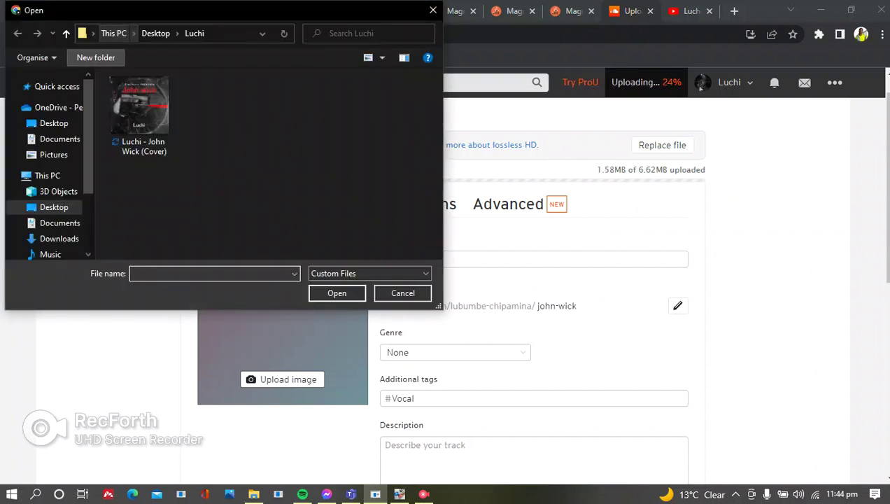
{"action": "key", "text": "Down"}
{"action": "key", "text": "Return"}
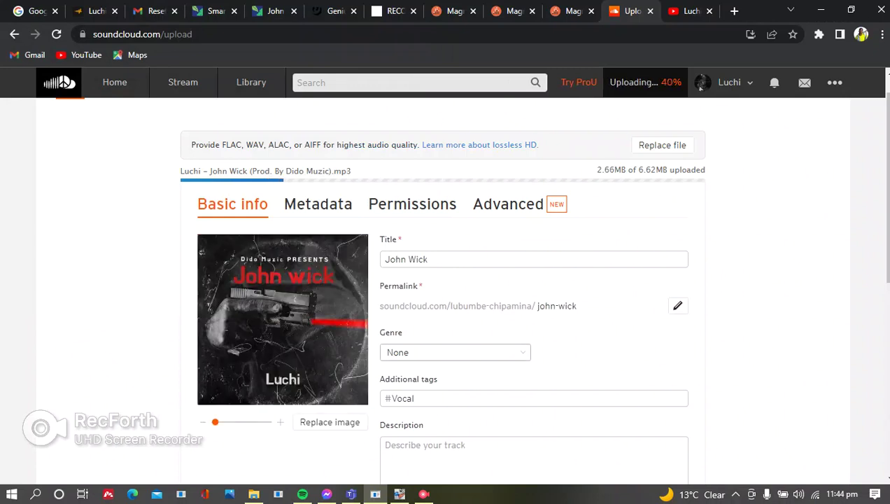
Choose Hip-hop & Rap from the Genre list for the John Wick upload.
{"action": "left_click", "coordinate": [455, 352]}
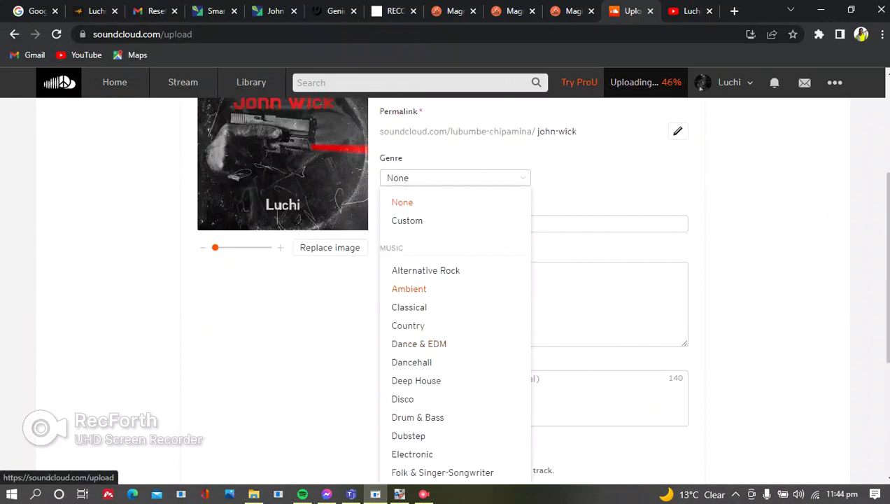
{"action": "scroll", "coordinate": [420, 286], "scroll_direction": "down", "scroll_amount": 2}
{"action": "scroll", "coordinate": [420, 286], "scroll_direction": "down", "scroll_amount": 1}
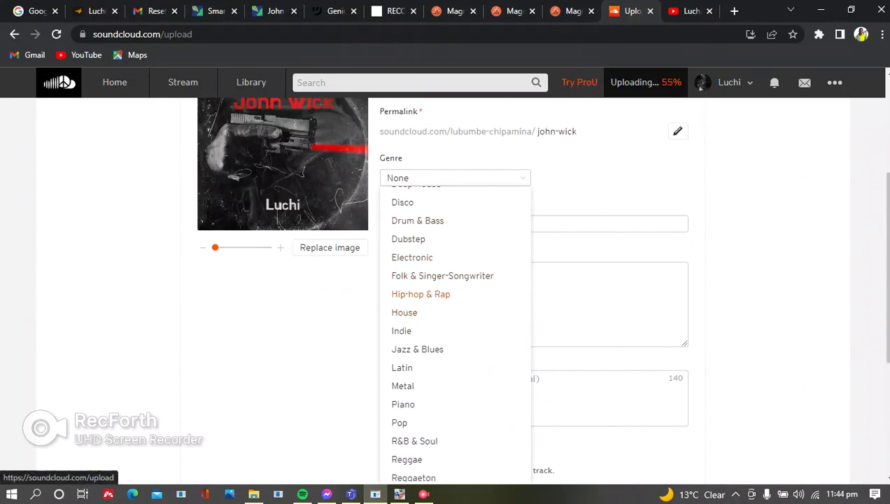
{"action": "left_click", "coordinate": [420, 294]}
{"action": "key", "text": "Tab"}
{"action": "key", "text": "Tab"}
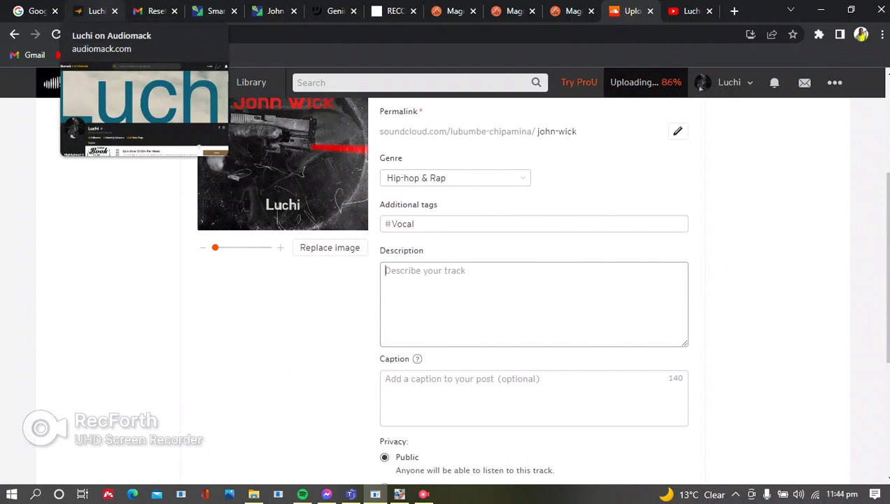
Copy the Push.fm fan link description 'Never let anyone think you are weak but always stand strong.'.
{"action": "left_click", "coordinate": [275, 11]}
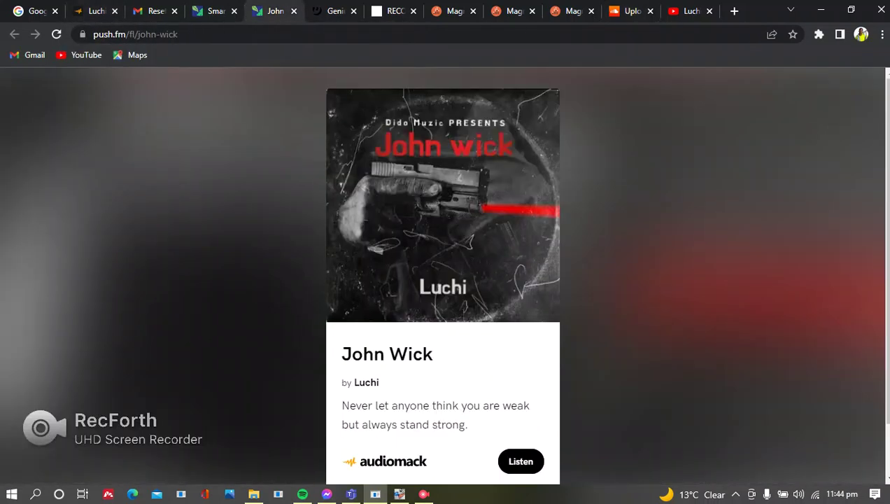
{"action": "left_click_drag", "start_coordinate": [342, 406], "coordinate": [468, 424]}
{"action": "right_click", "coordinate": [450, 422]}
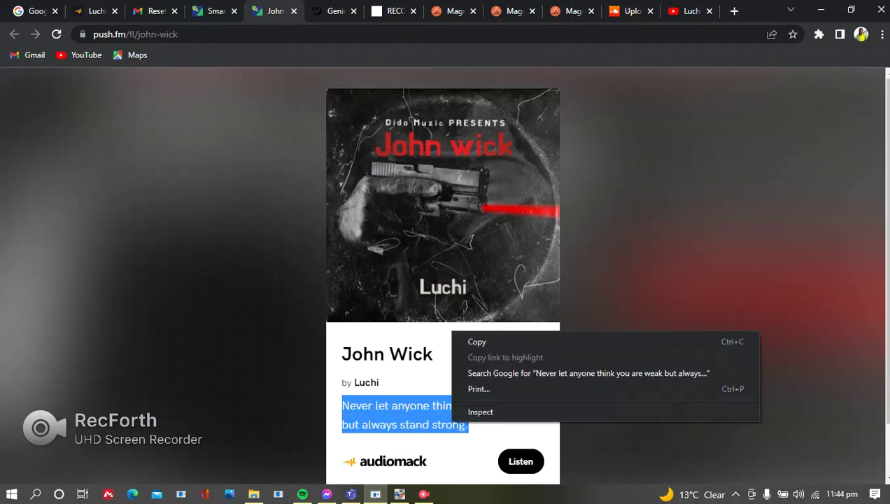
{"action": "left_click", "coordinate": [483, 335]}
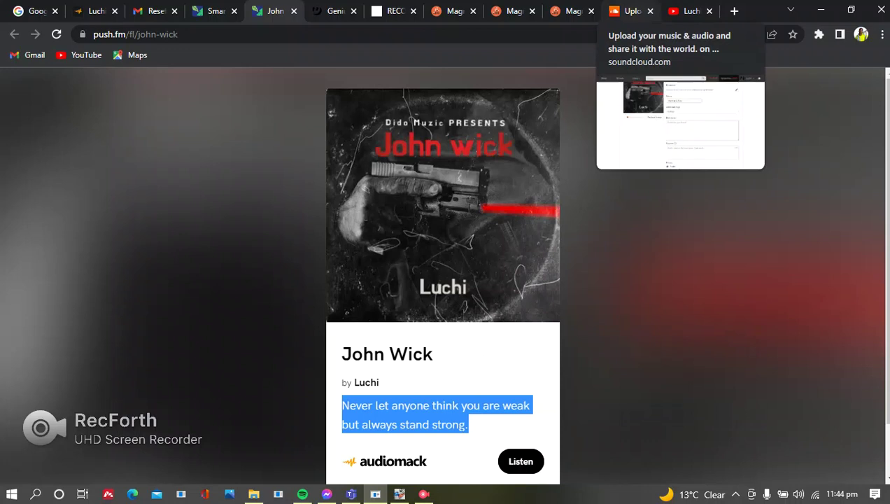
{"action": "left_click", "coordinate": [629, 10]}
Paste the standing-strong line into both the Description and Caption boxes of the SoundCloud upload.
{"action": "right_click", "coordinate": [443, 281]}
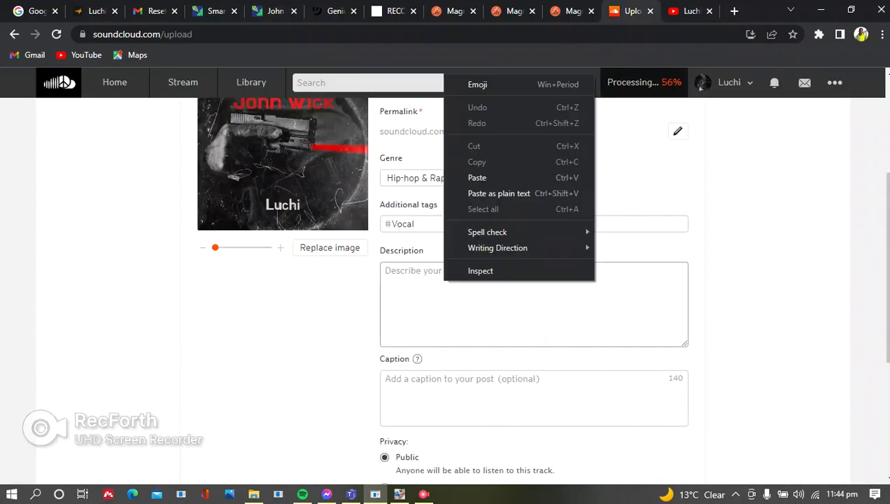
{"action": "left_click", "coordinate": [477, 177]}
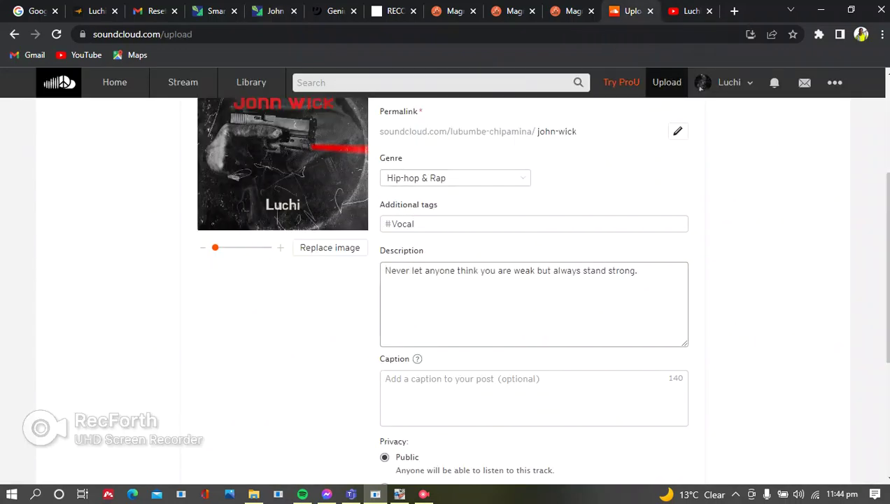
{"action": "right_click", "coordinate": [498, 390]}
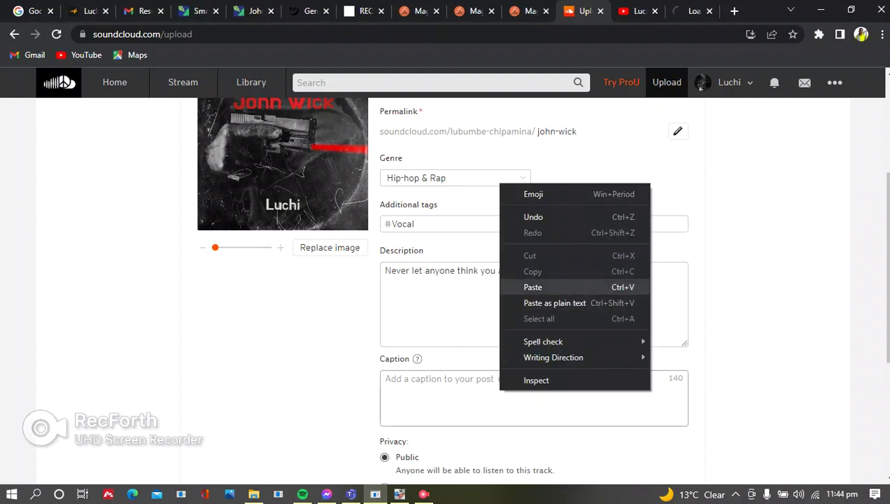
{"action": "left_click", "coordinate": [525, 286]}
{"action": "scroll", "coordinate": [701, 88], "scroll_direction": "down", "scroll_amount": 1}
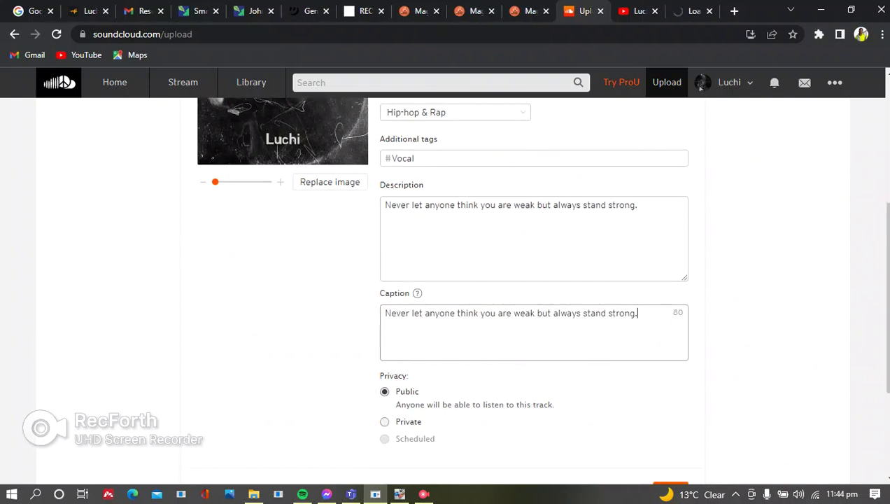
{"action": "scroll", "coordinate": [701, 86], "scroll_direction": "up", "scroll_amount": 3}
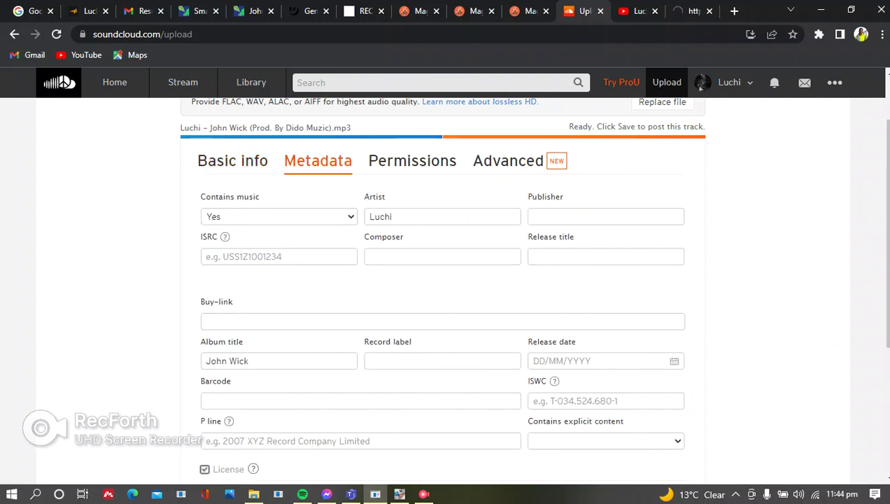
Enter the publisher's name in the Publisher field and save the John Wick upload to post it.
{"action": "key", "text": "Tab"}
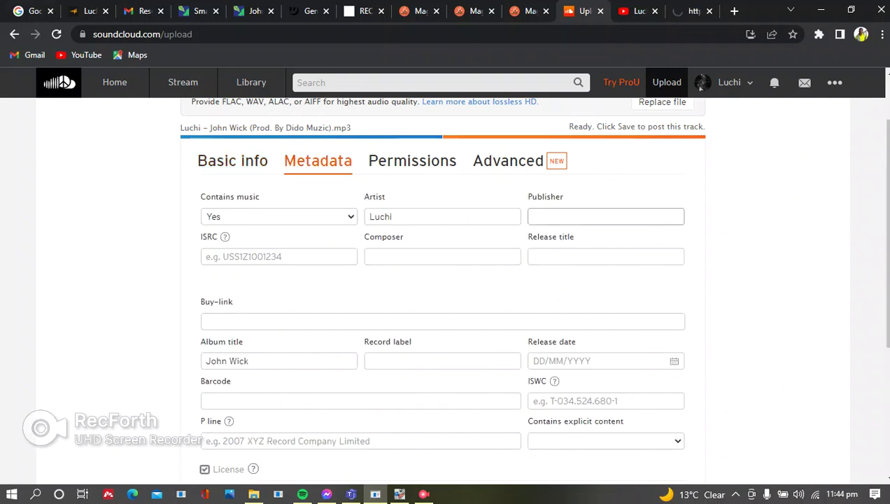
{"action": "type", "text": "Kceey Dc"}
{"action": "left_click", "coordinate": [424, 494]}
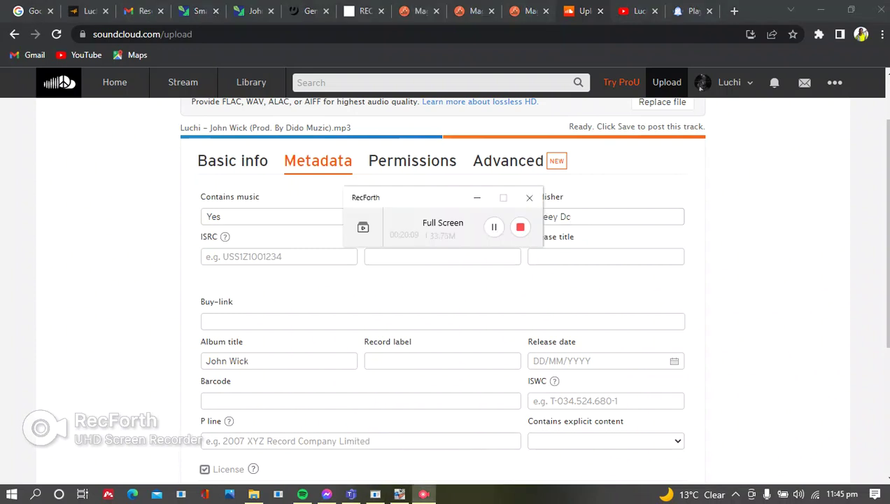
{"action": "left_click", "coordinate": [494, 226]}
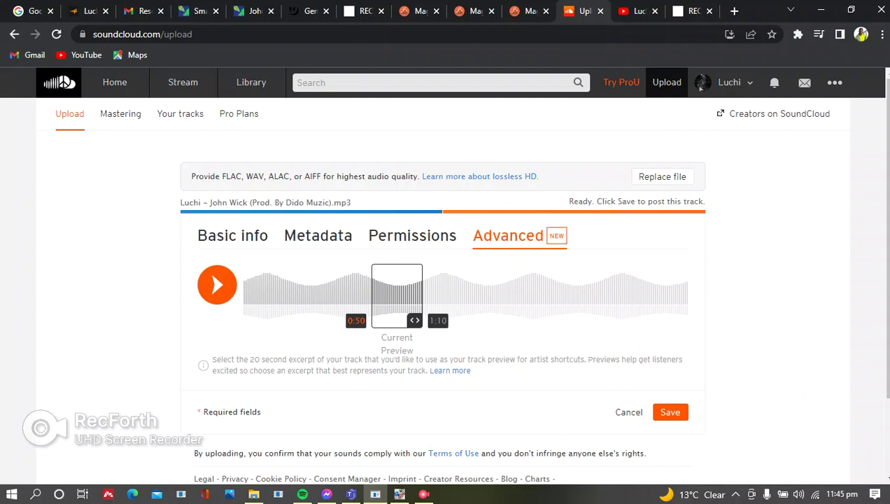
{"action": "left_click", "coordinate": [670, 412]}
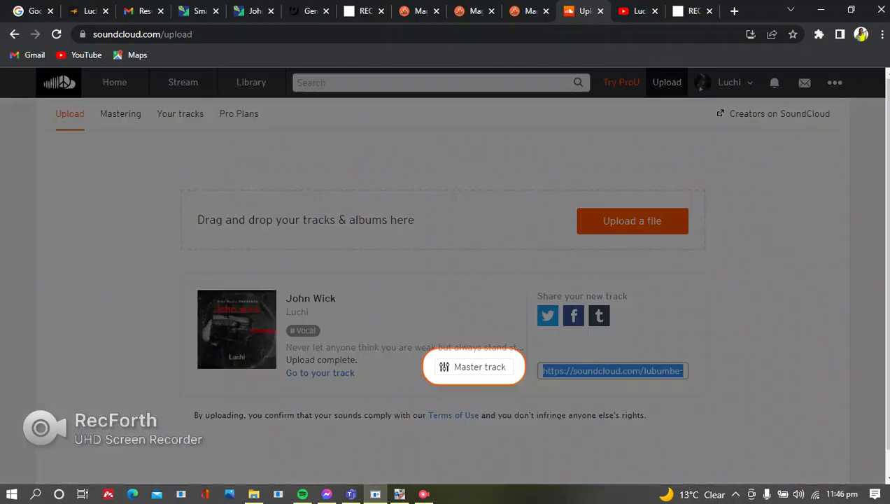
Copy the new John Wick track's share link and confirm it appears under Recent on the profile.
{"action": "left_click", "coordinate": [701, 87]}
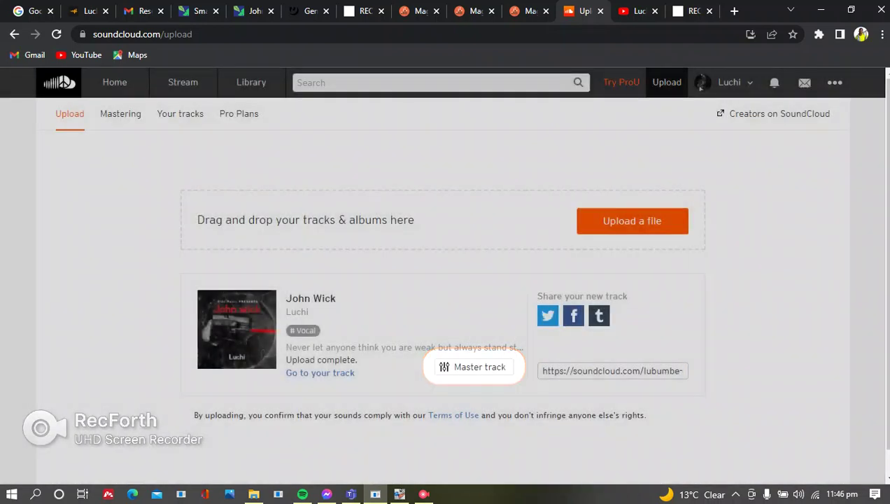
{"action": "right_click", "coordinate": [613, 371]}
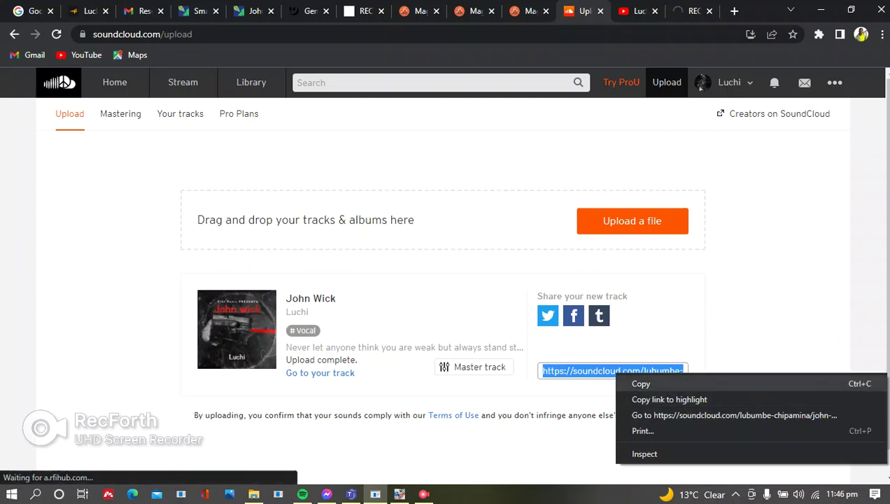
{"action": "left_click", "coordinate": [640, 383]}
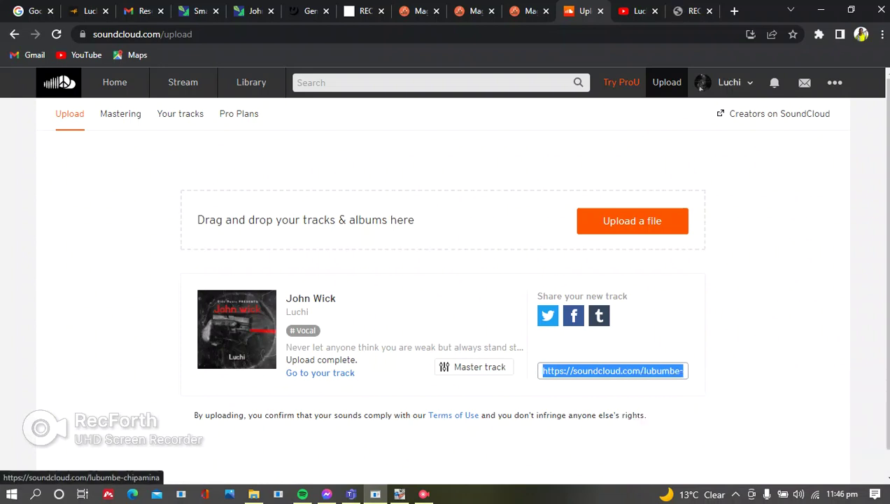
{"action": "left_click", "coordinate": [701, 87]}
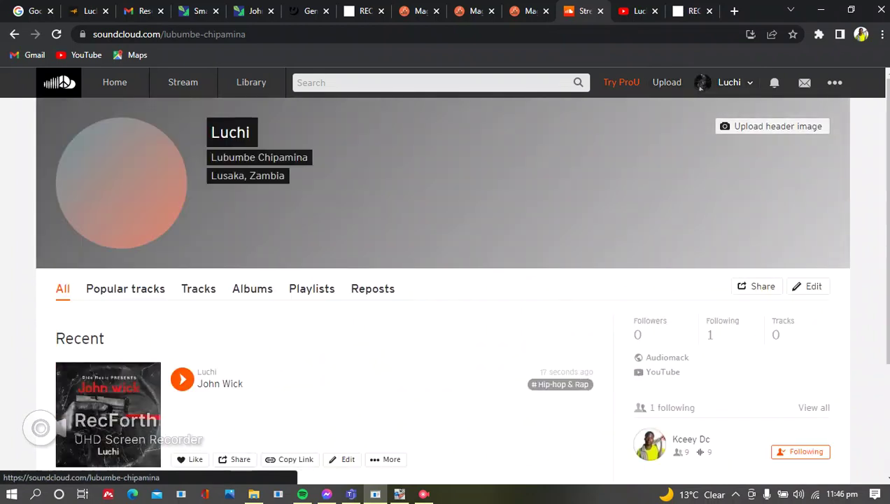
{"action": "scroll", "coordinate": [701, 87], "scroll_direction": "down", "scroll_amount": 1}
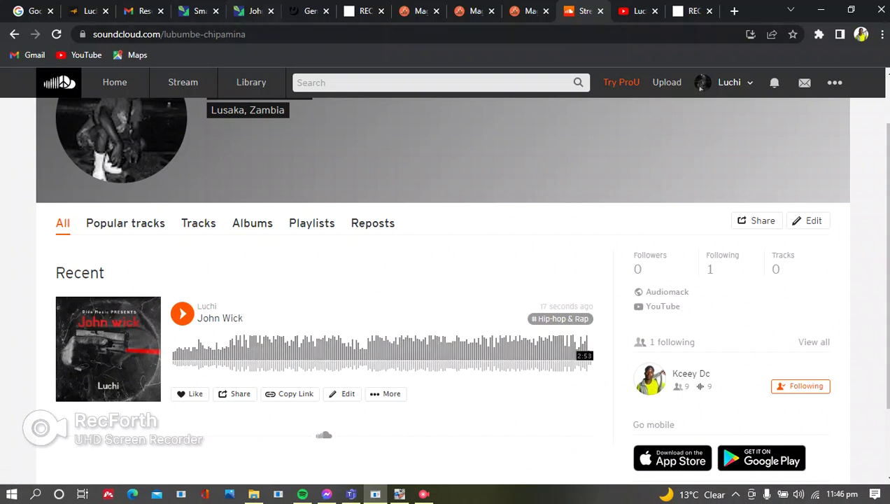
{"action": "left_click", "coordinate": [196, 10]}
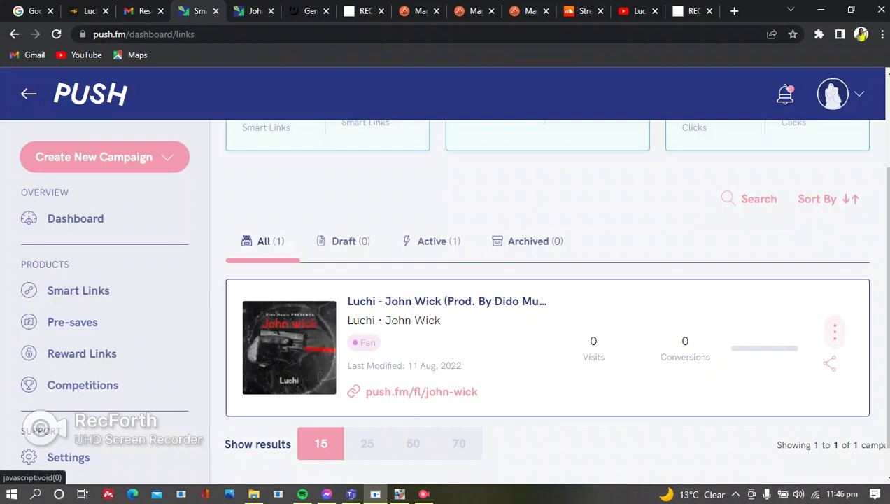
Edit the John Wick fan link and add SoundCloud as a new streaming service.
{"action": "left_click", "coordinate": [835, 331]}
{"action": "scroll", "coordinate": [721, 133], "scroll_direction": "up", "scroll_amount": 2}
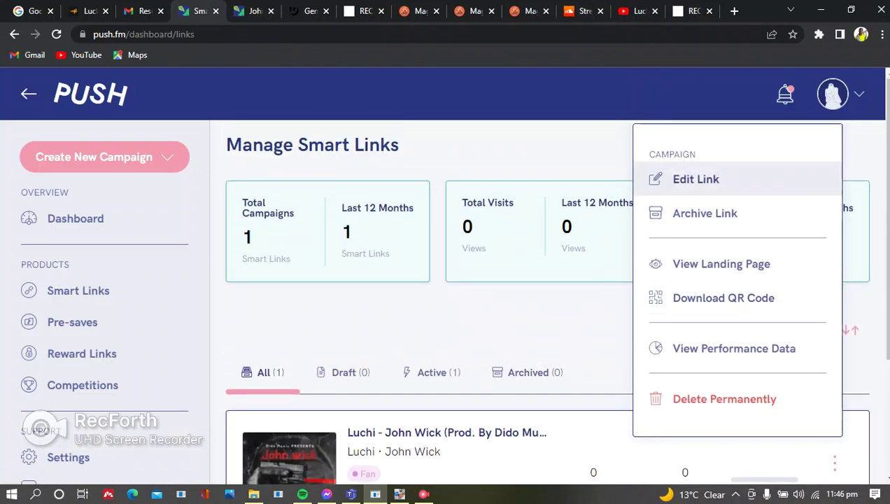
{"action": "left_click", "coordinate": [697, 179]}
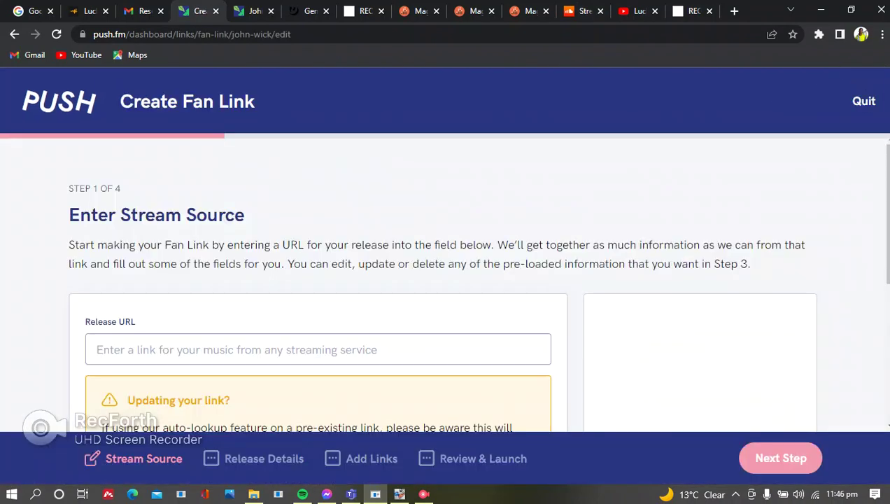
{"action": "scroll", "coordinate": [445, 280], "scroll_direction": "down", "scroll_amount": 2}
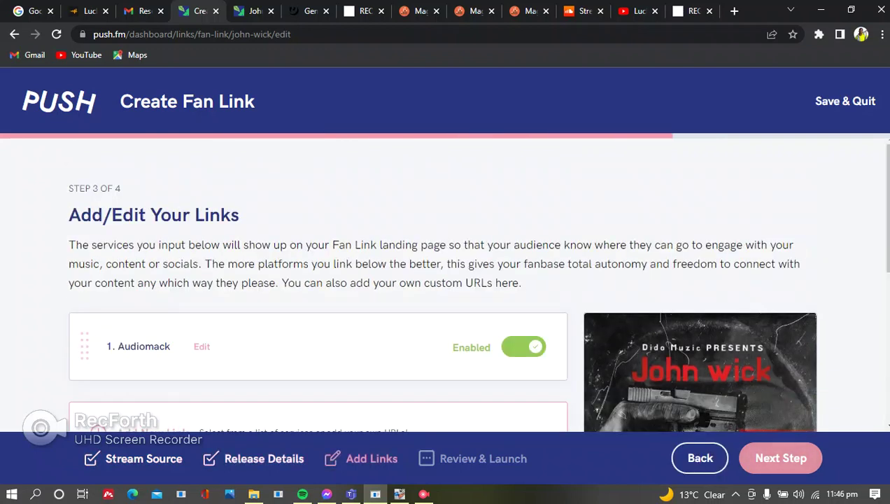
{"action": "scroll", "coordinate": [445, 294], "scroll_direction": "down", "scroll_amount": 2}
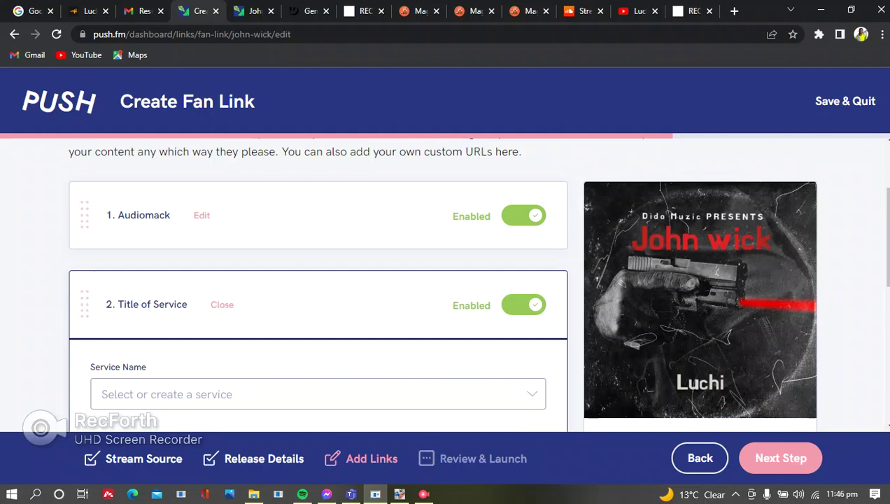
{"action": "left_click", "coordinate": [102, 394]}
{"action": "scroll", "coordinate": [315, 354], "scroll_direction": "down", "scroll_amount": 15}
{"action": "scroll", "coordinate": [315, 353], "scroll_direction": "down", "scroll_amount": 8}
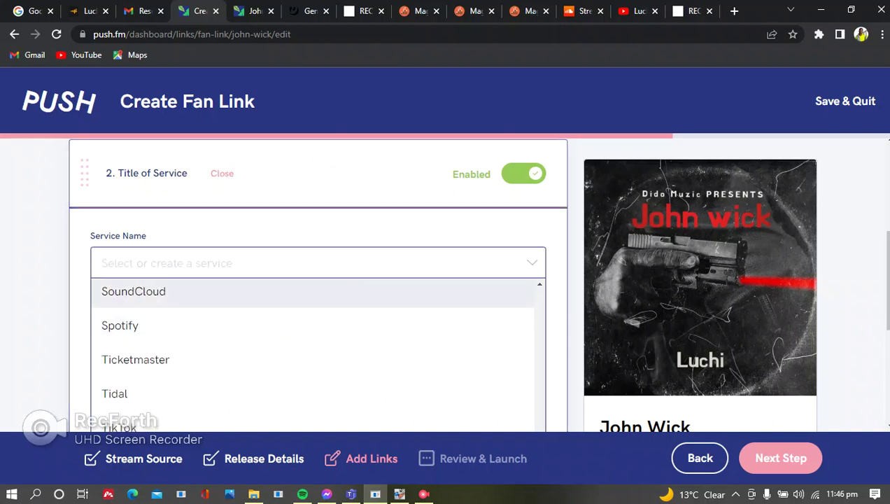
{"action": "key", "text": "Return"}
{"action": "scroll", "coordinate": [318, 280], "scroll_direction": "down", "scroll_amount": 3}
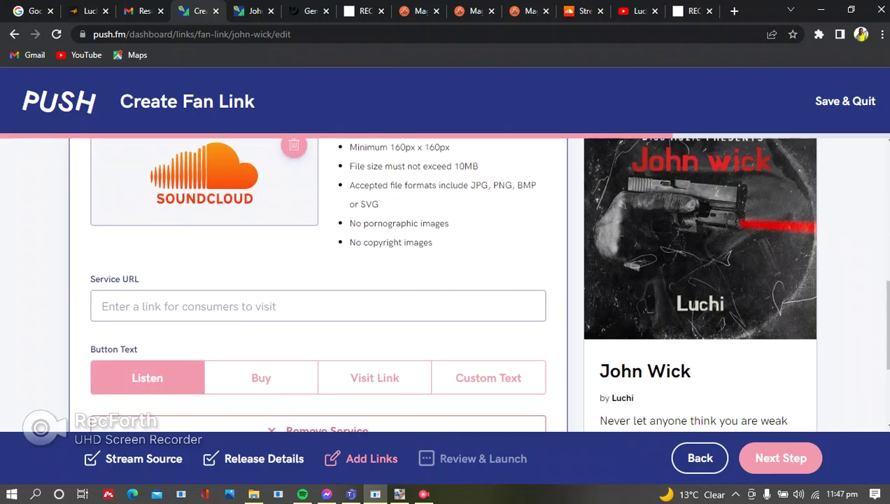
Paste the SoundCloud track URL as the Service URL and relaunch the campaign.
{"action": "left_click", "coordinate": [327, 308]}
{"action": "right_click", "coordinate": [327, 308]}
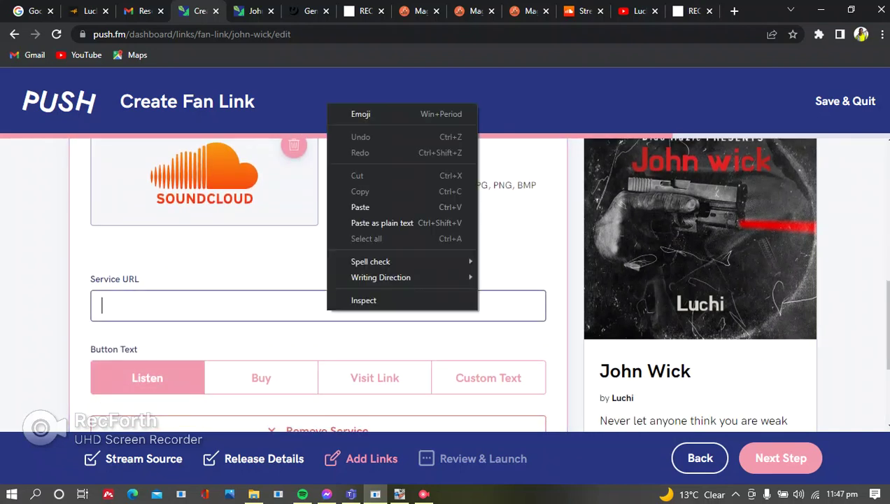
{"action": "left_click", "coordinate": [361, 207]}
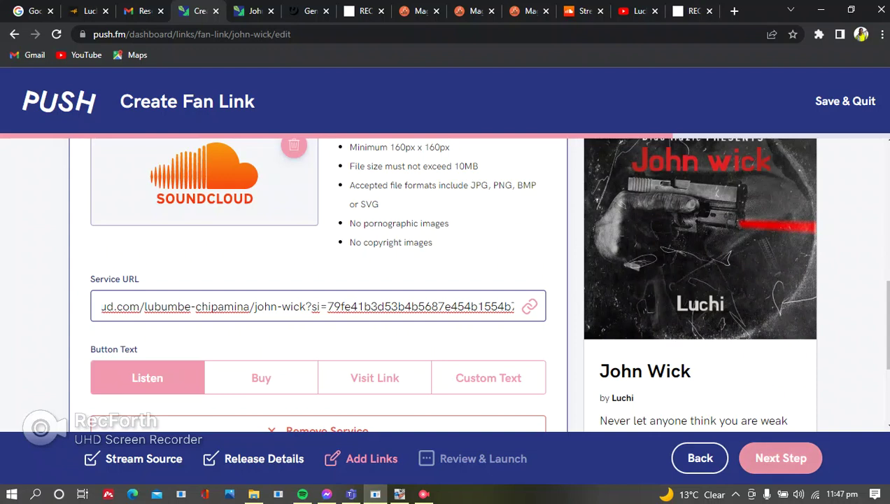
{"action": "scroll", "coordinate": [476, 280], "scroll_direction": "down", "scroll_amount": 5}
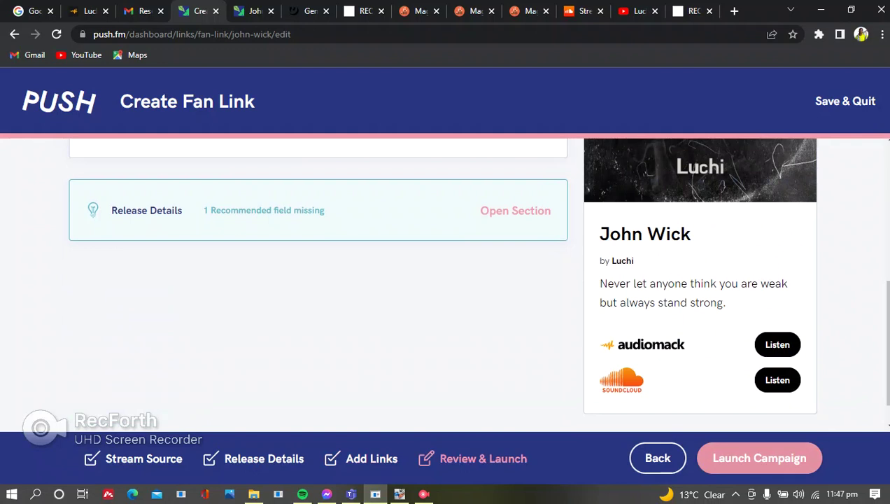
{"action": "left_click", "coordinate": [759, 457]}
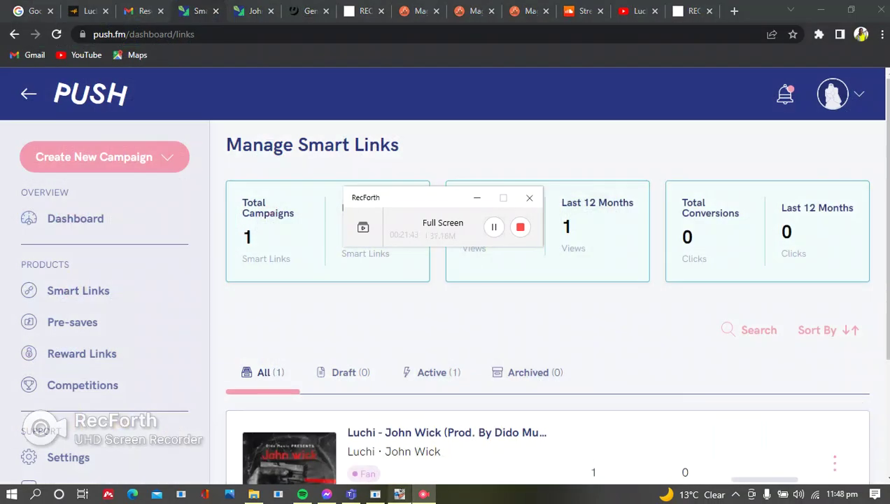
Dismiss FilmForth's Premium offer and start a new untitled project with the Desktop import dialog.
{"action": "left_click", "coordinate": [399, 495]}
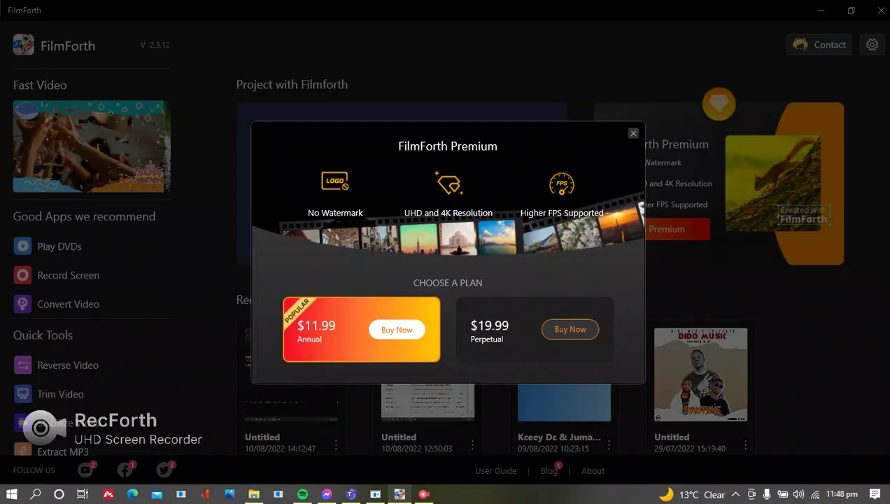
{"action": "key", "text": "Tab"}
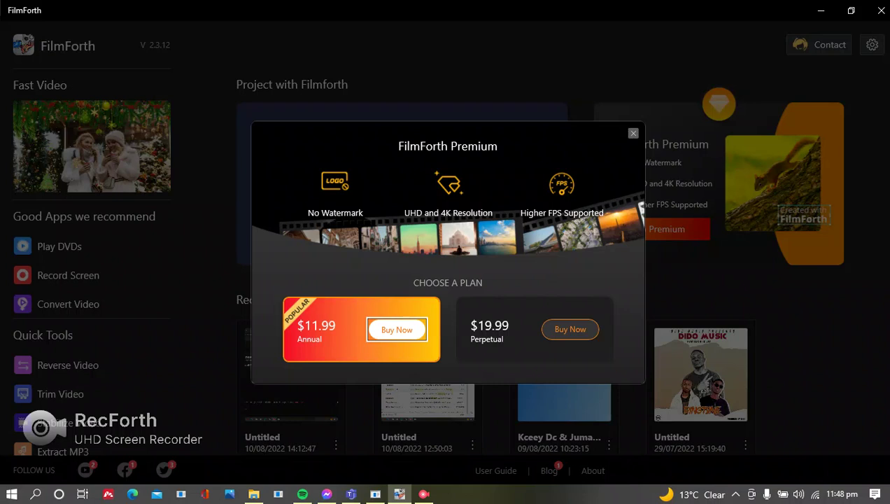
{"action": "key", "text": "Escape"}
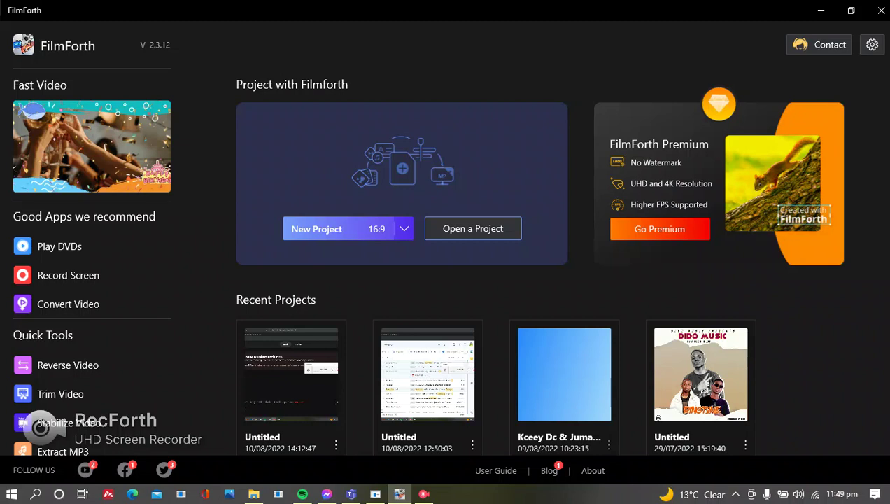
{"action": "mouse_move", "coordinate": [424, 494]}
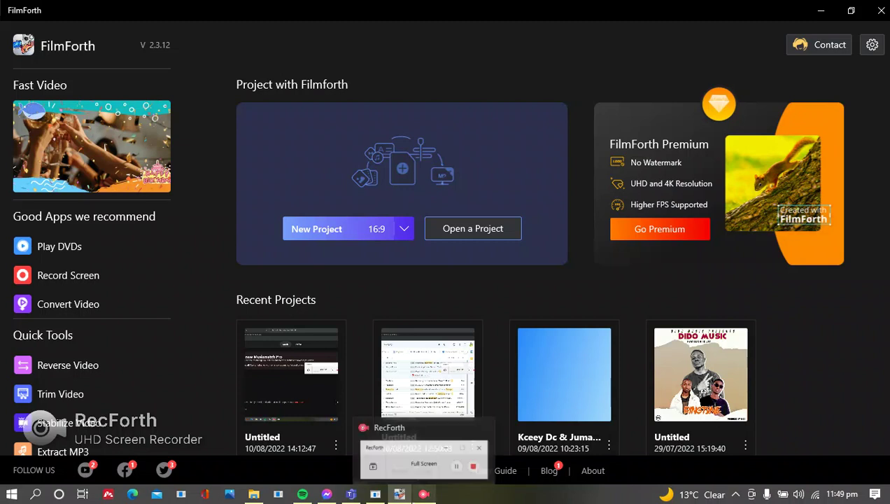
{"action": "left_click", "coordinate": [423, 495]}
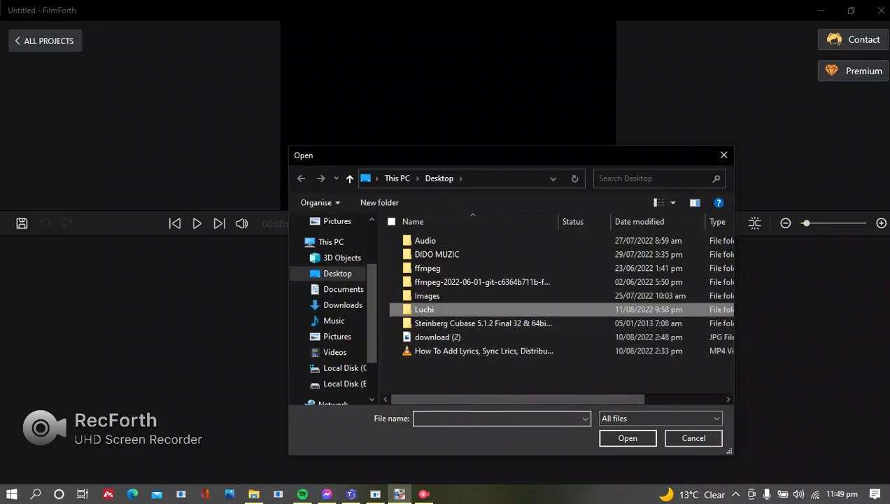
Import the John Wick cover image from the Luchi folder onto the timeline.
{"action": "double_click", "coordinate": [424, 310]}
{"action": "left_click", "coordinate": [423, 255]}
{"action": "left_click", "coordinate": [628, 438]}
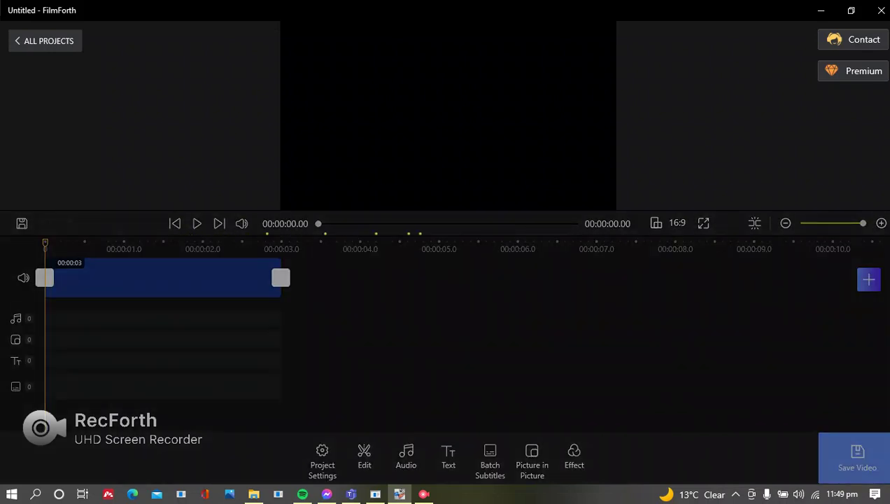
{"action": "left_click", "coordinate": [161, 278]}
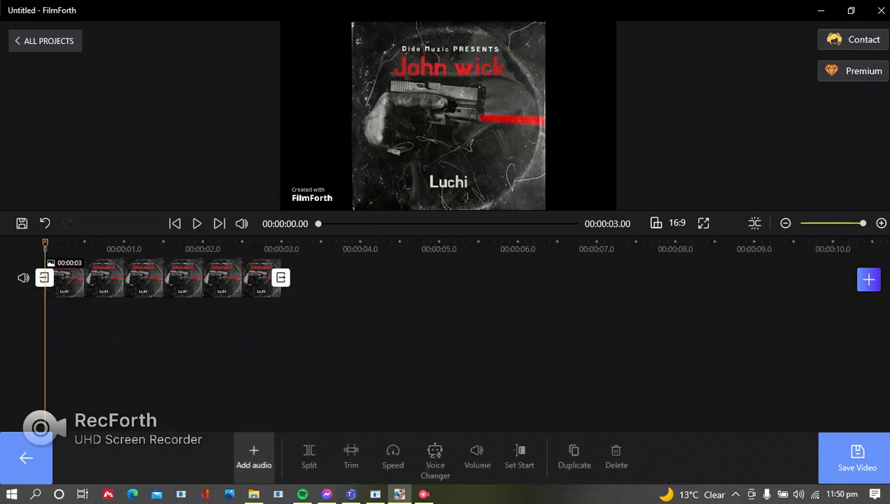
Add the John Wick song file as a 2:53 audio track under the cover clip.
{"action": "left_click", "coordinate": [253, 457]}
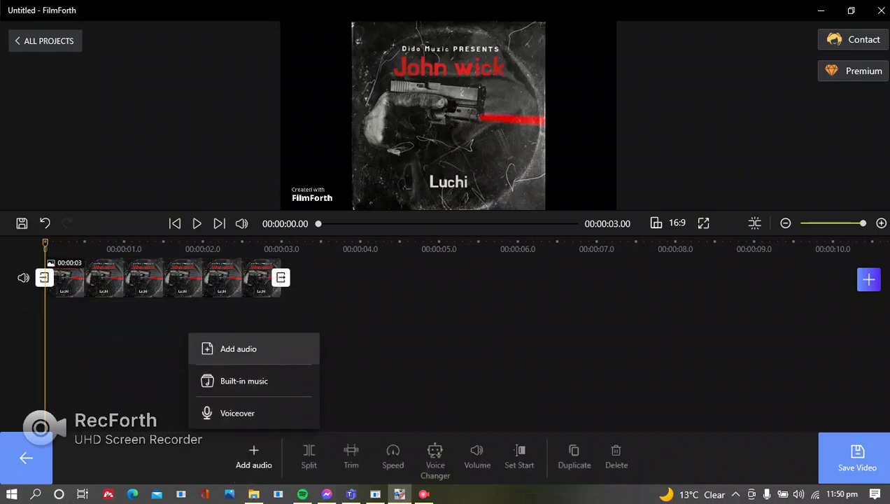
{"action": "left_click", "coordinate": [238, 348]}
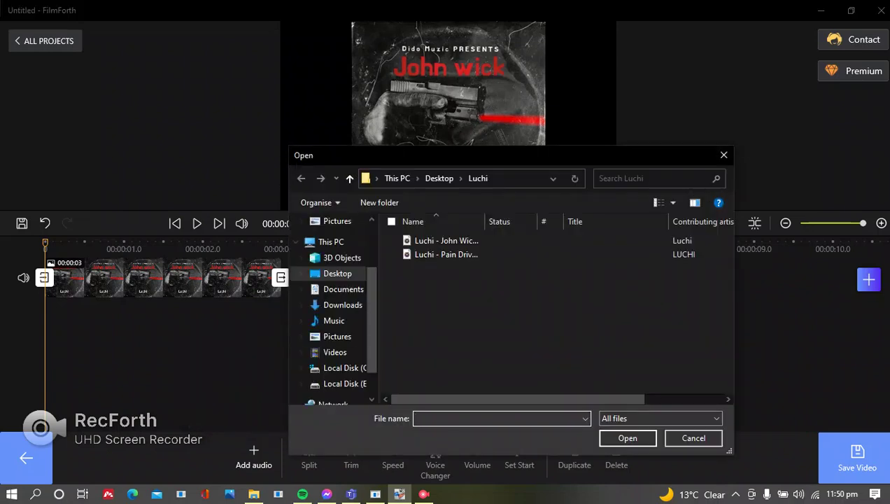
{"action": "left_click", "coordinate": [446, 240]}
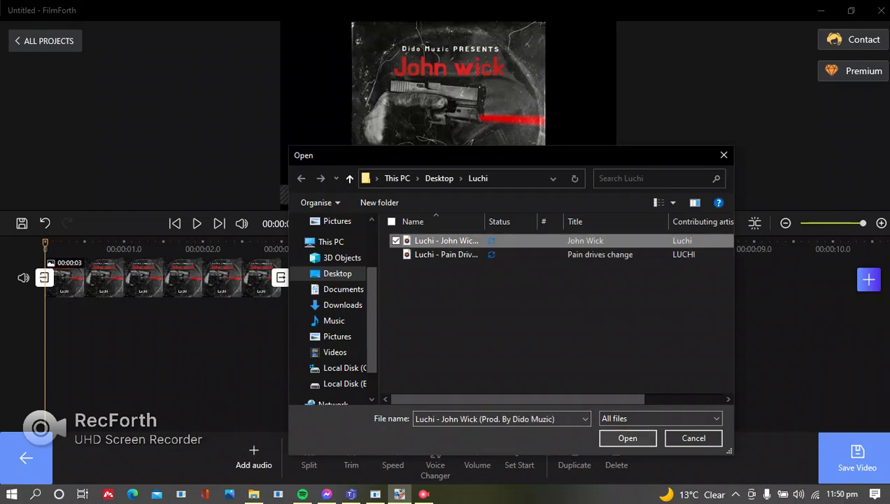
{"action": "key", "text": "Return"}
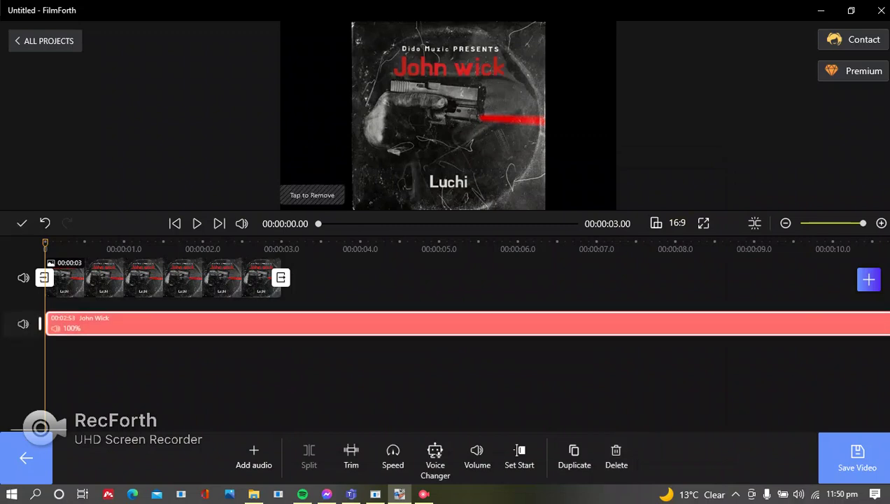
{"action": "left_click", "coordinate": [163, 277]}
Stretch the cover-image clip to end with the audio at 00:02:53, then start Save Video.
{"action": "left_click_drag", "start_coordinate": [284, 278], "coordinate": [885, 278]}
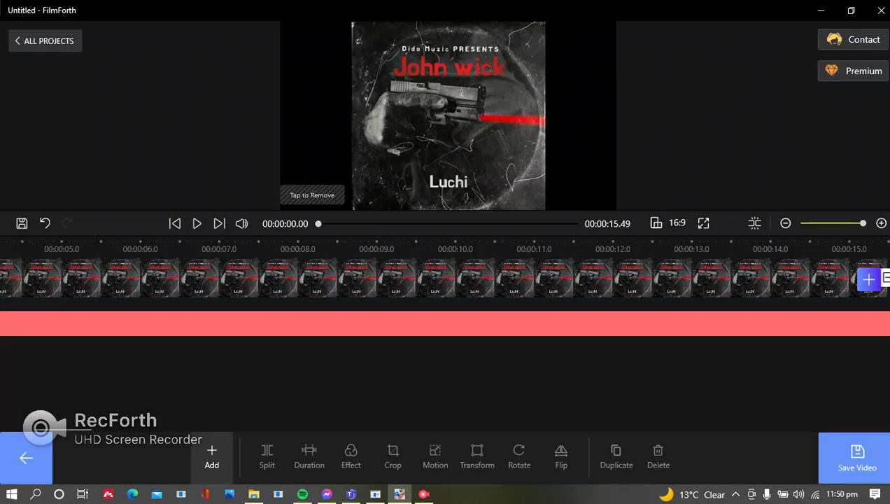
{"action": "left_click", "coordinate": [420, 323]}
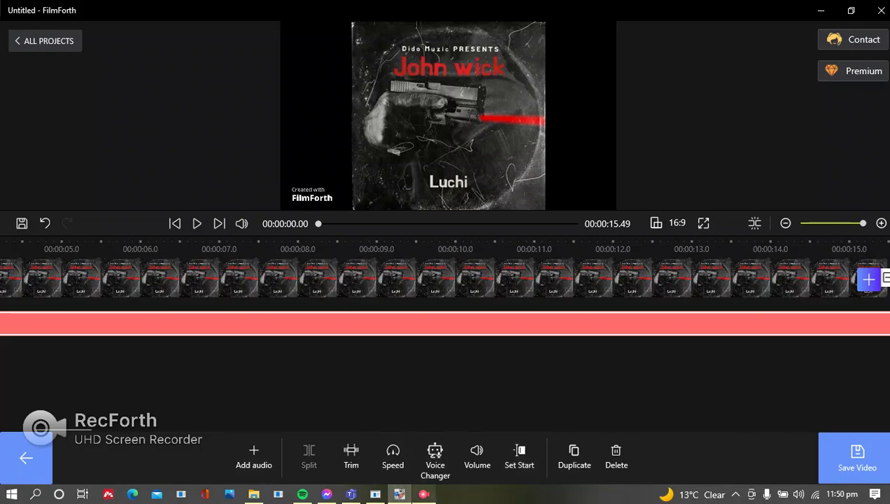
{"action": "mouse_move", "coordinate": [424, 494]}
{"action": "left_click", "coordinate": [423, 459]}
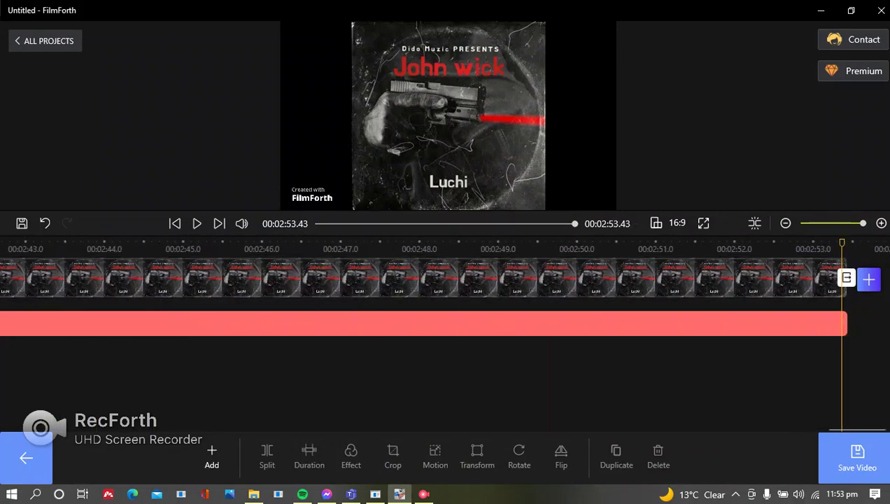
{"action": "left_click", "coordinate": [857, 457]}
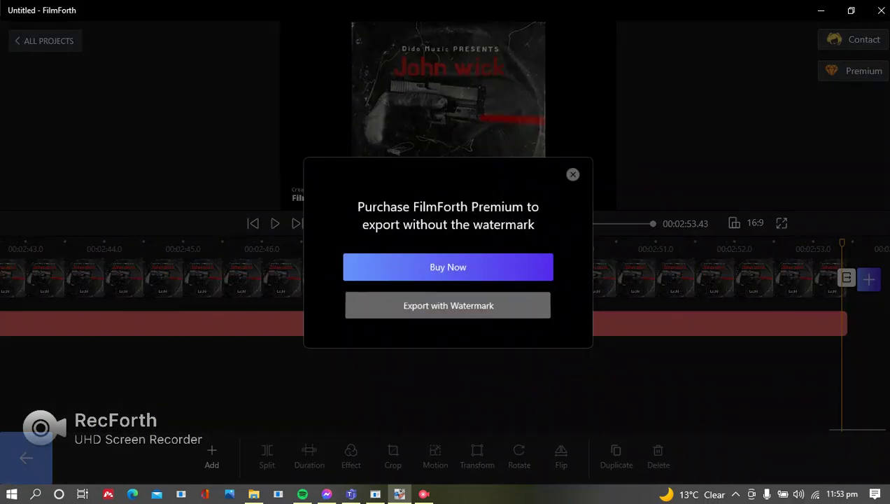
Export with watermark at 720P, Standard, 30 fps, saving into the Luchi folder.
{"action": "left_click", "coordinate": [448, 305]}
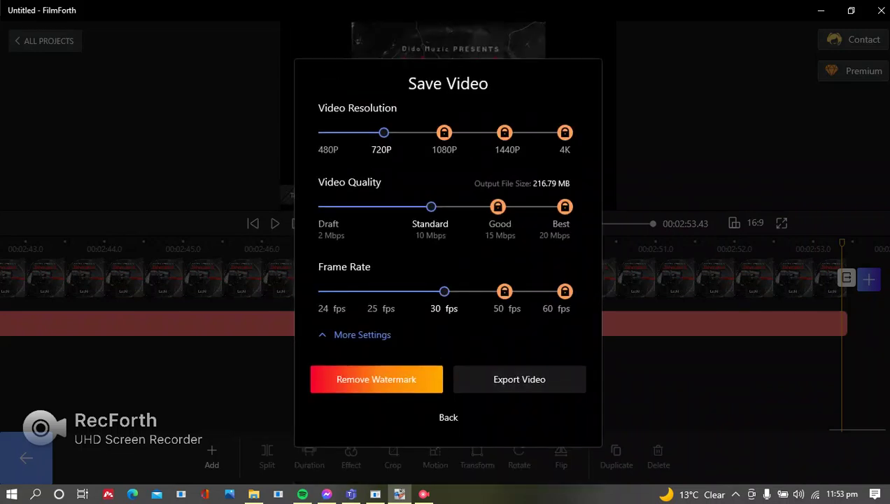
{"action": "key", "text": "Escape"}
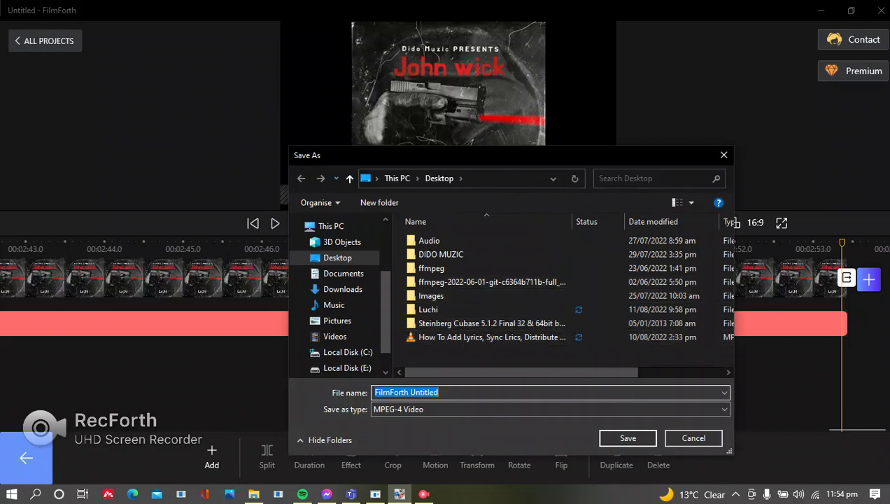
{"action": "left_click", "coordinate": [429, 309]}
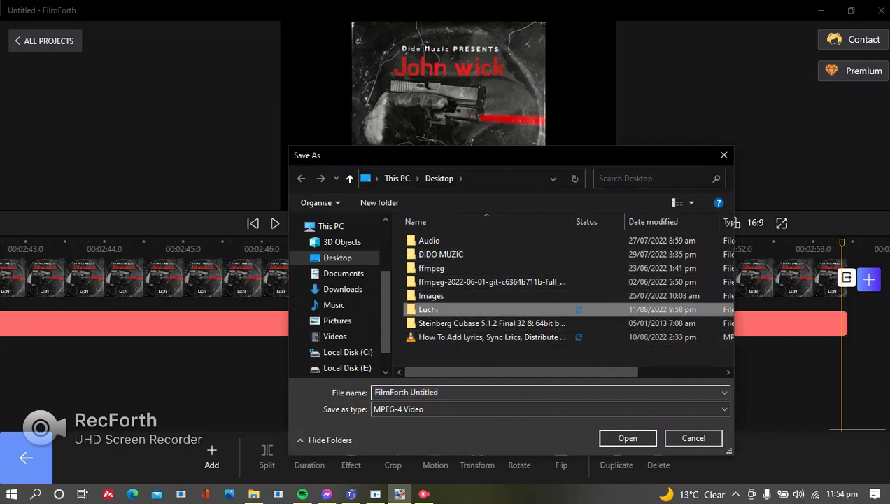
{"action": "double_click", "coordinate": [429, 309]}
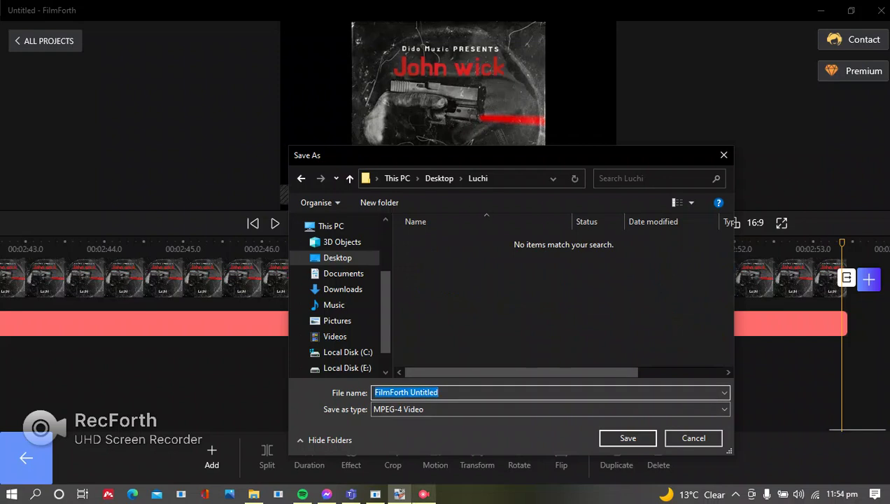
Name the video 'Luchi - John Wick (Official Audio)' and save it to start rendering.
{"action": "mouse_move", "coordinate": [424, 494]}
{"action": "left_click", "coordinate": [423, 462]}
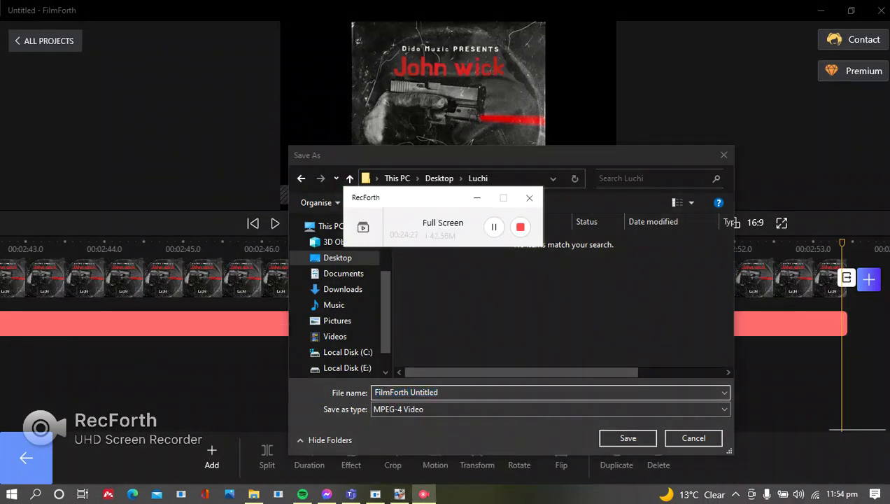
{"action": "type", "text": "Luchi - John Wick (Official Audio)"}
{"action": "left_click", "coordinate": [477, 198]}
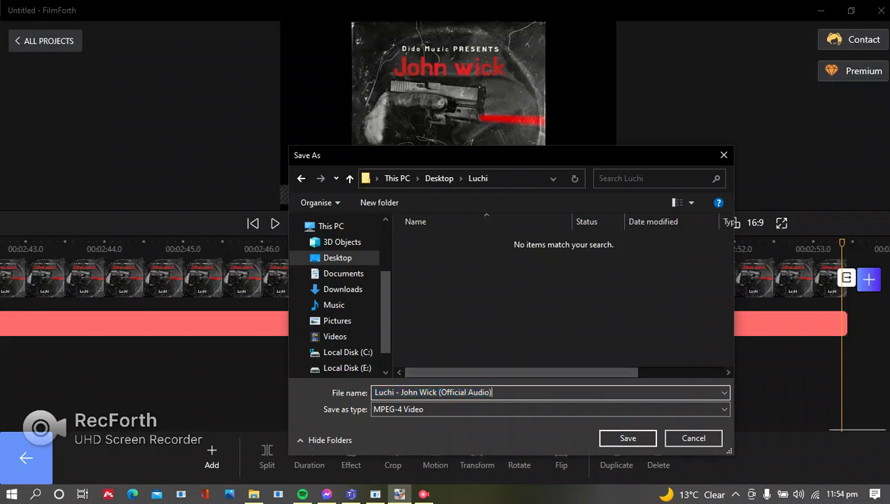
{"action": "right_click", "coordinate": [381, 393]}
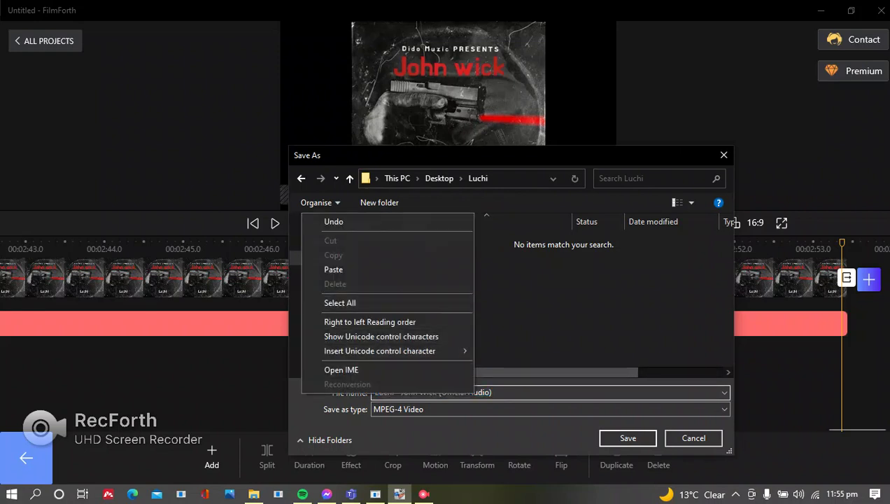
{"action": "left_click", "coordinate": [340, 302]}
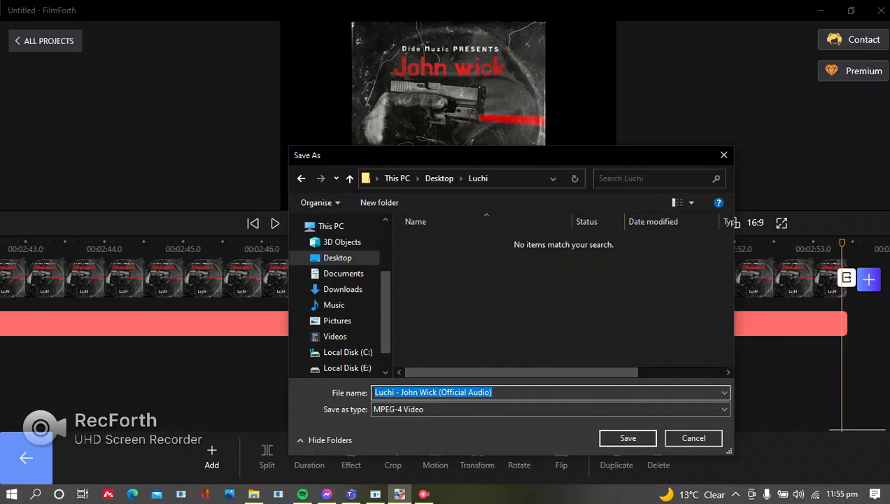
{"action": "right_click", "coordinate": [382, 393]}
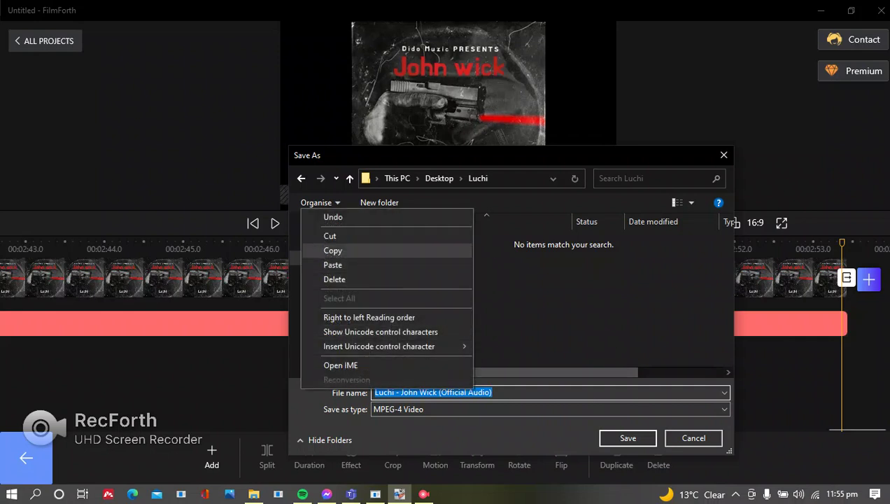
{"action": "left_click", "coordinate": [333, 250]}
{"action": "left_click", "coordinate": [492, 392]}
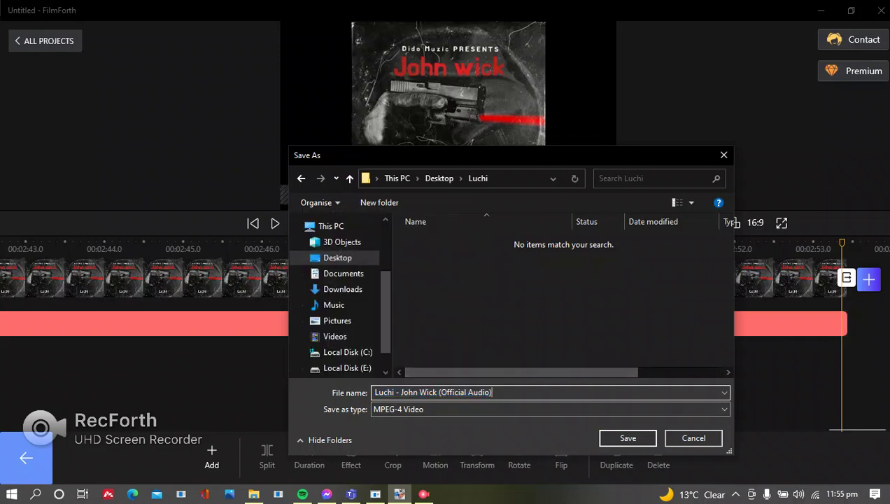
{"action": "key", "text": "ctrl+a"}
{"action": "key", "text": "Return"}
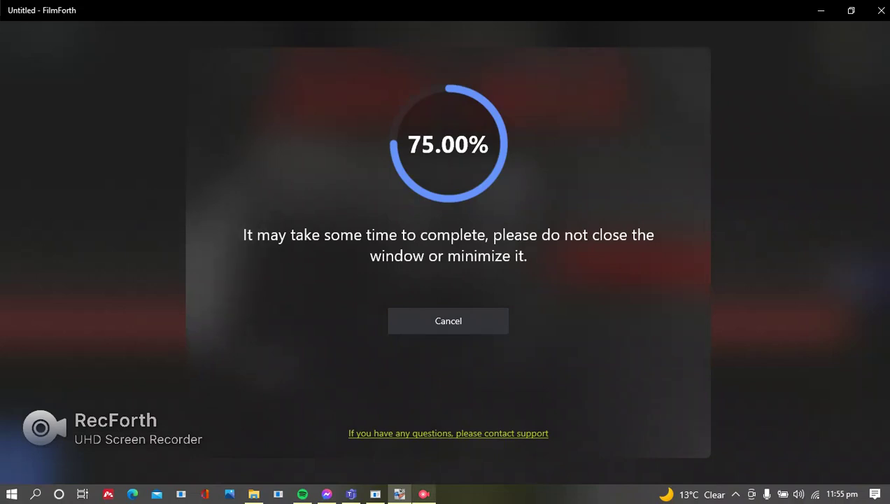
After the export finishes, view the 219 MB video in the Luchi folder, then return to the browser.
{"action": "mouse_move", "coordinate": [423, 494]}
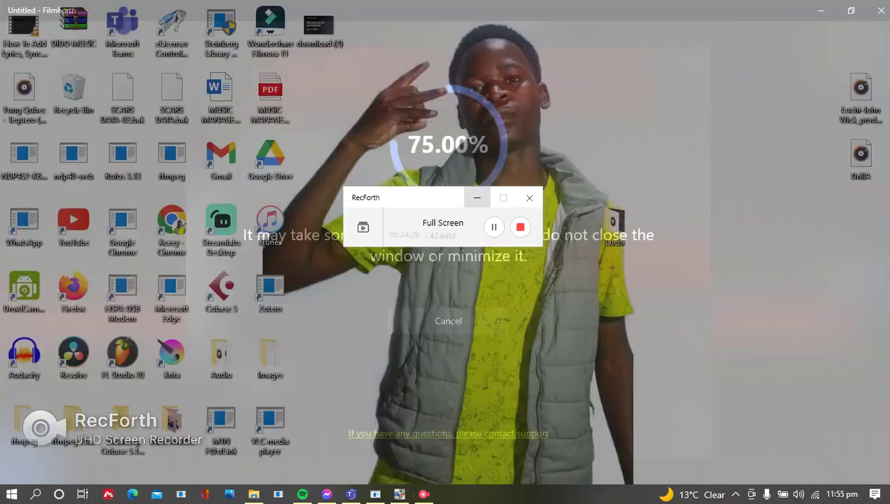
{"action": "left_click", "coordinate": [424, 455]}
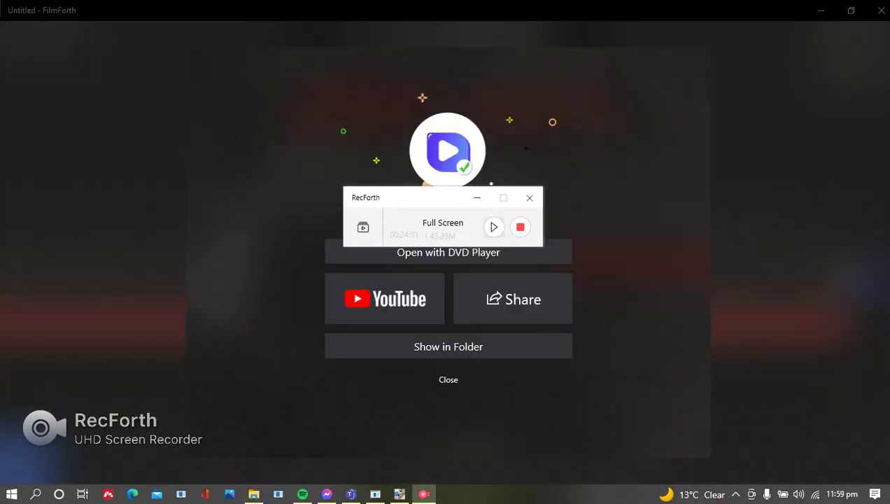
{"action": "left_click", "coordinate": [477, 197]}
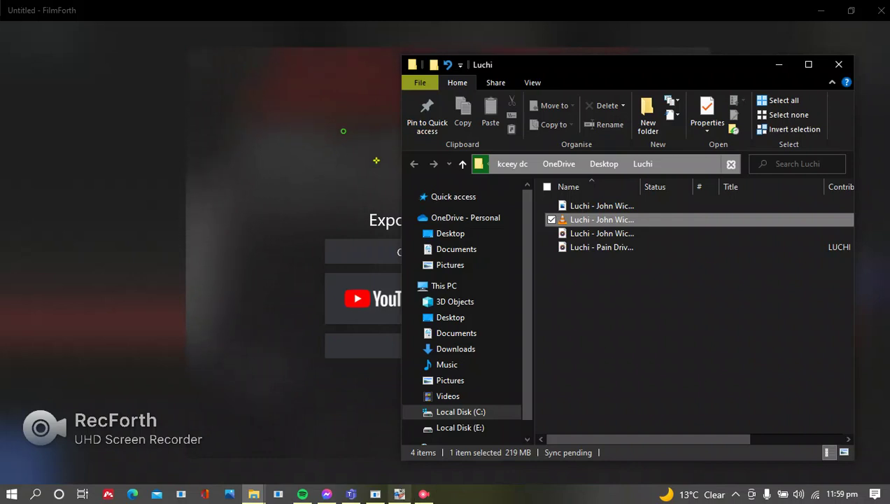
{"action": "mouse_move", "coordinate": [375, 494]}
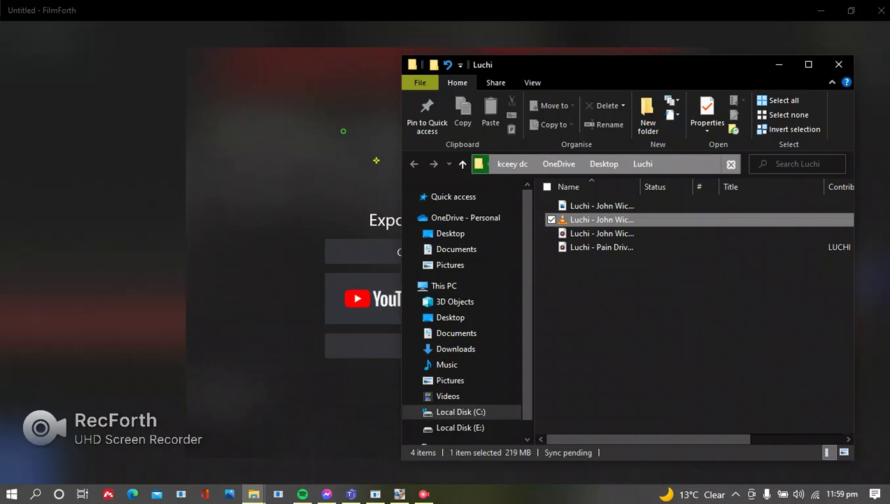
{"action": "left_click", "coordinate": [423, 494]}
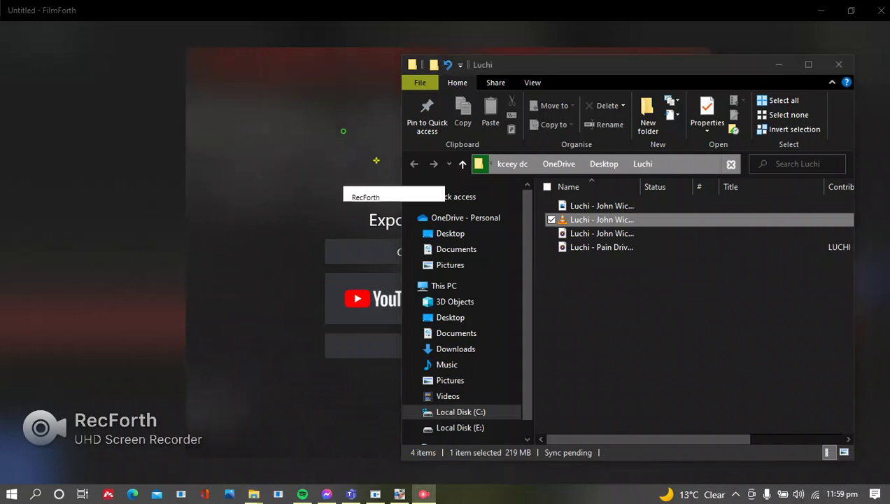
{"action": "key", "text": "alt+Tab"}
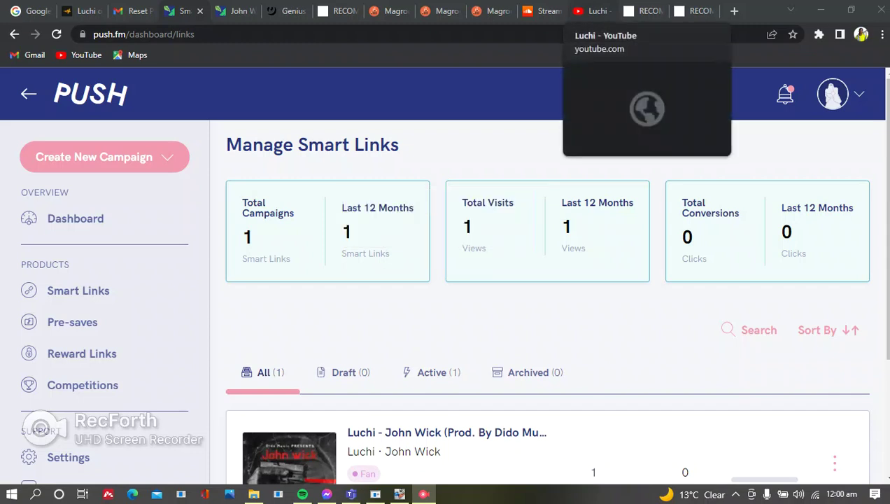
{"action": "left_click", "coordinate": [595, 10]}
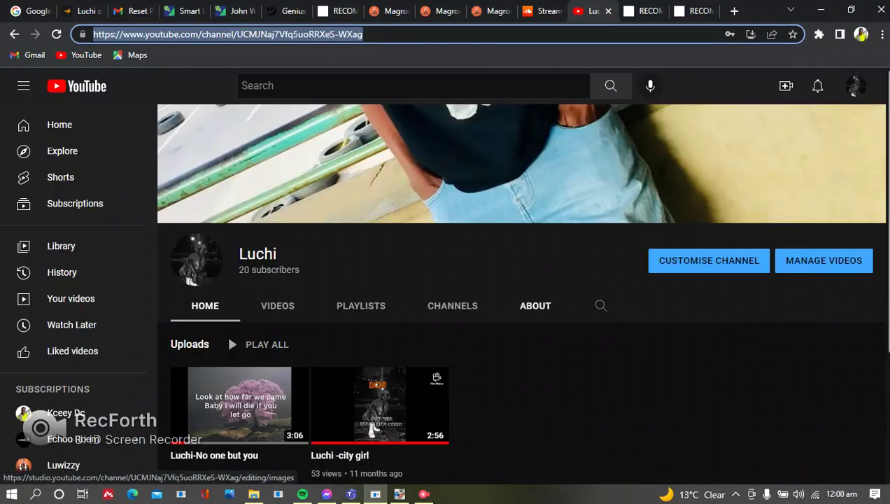
Open YouTube Studio from the Luchi channel's profile avatar menu.
{"action": "left_click", "coordinate": [854, 131]}
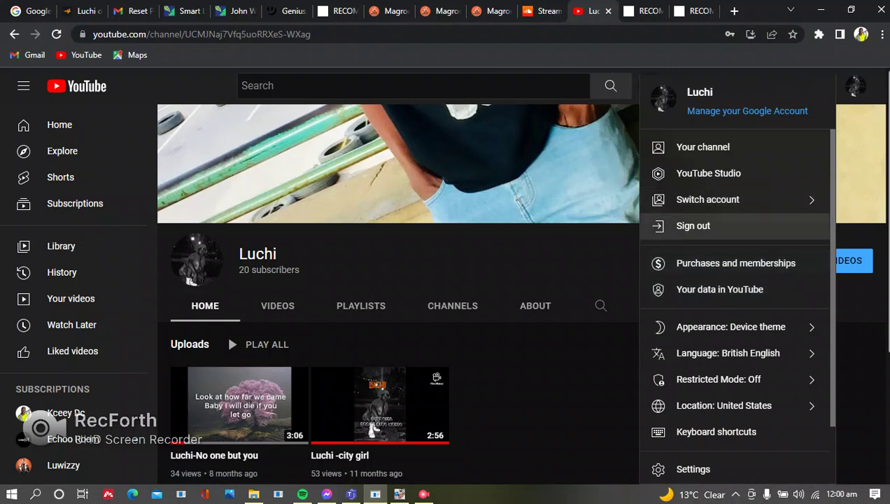
{"action": "left_click", "coordinate": [708, 173]}
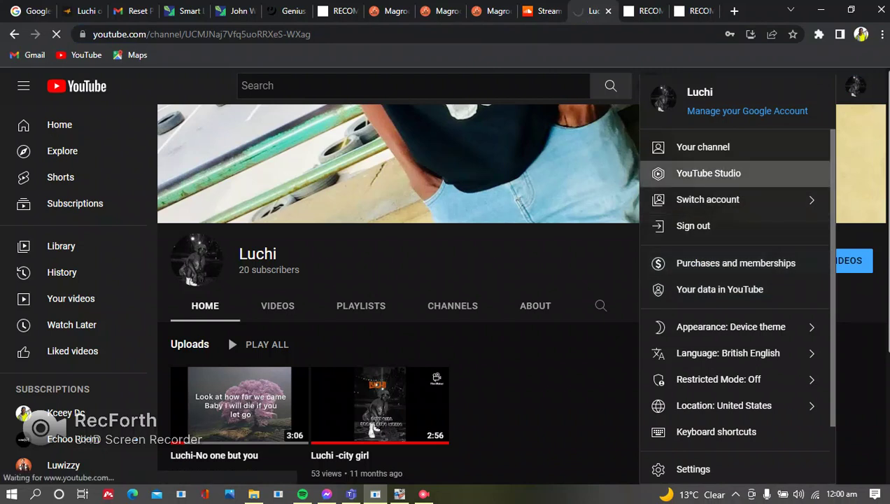
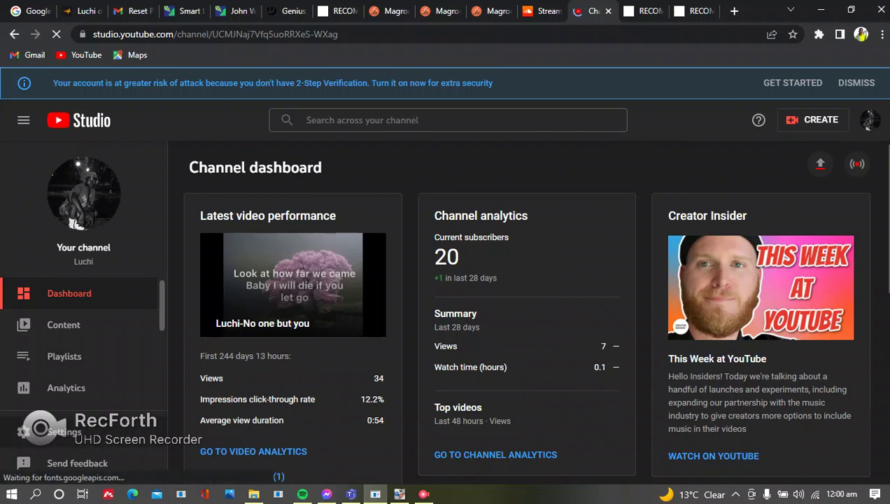
Add 'Music' as a channel keyword and set the channel as not made for kids.
{"action": "left_click", "coordinate": [63, 432]}
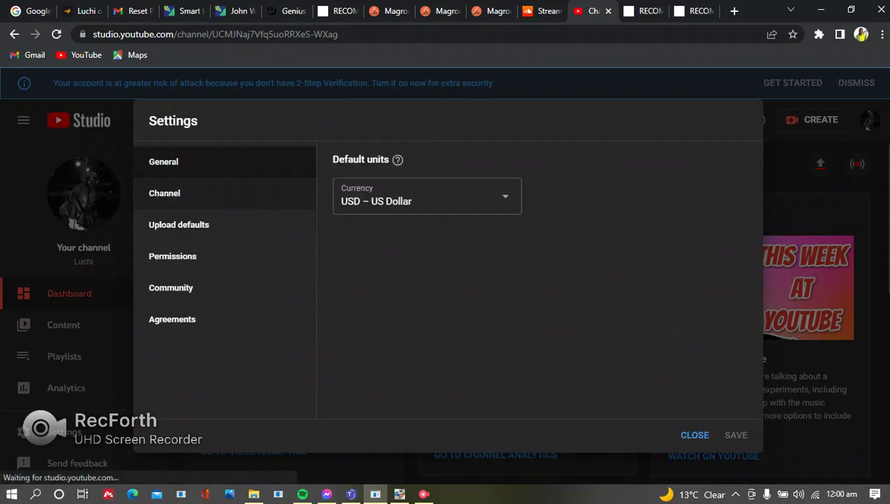
{"action": "left_click", "coordinate": [165, 193]}
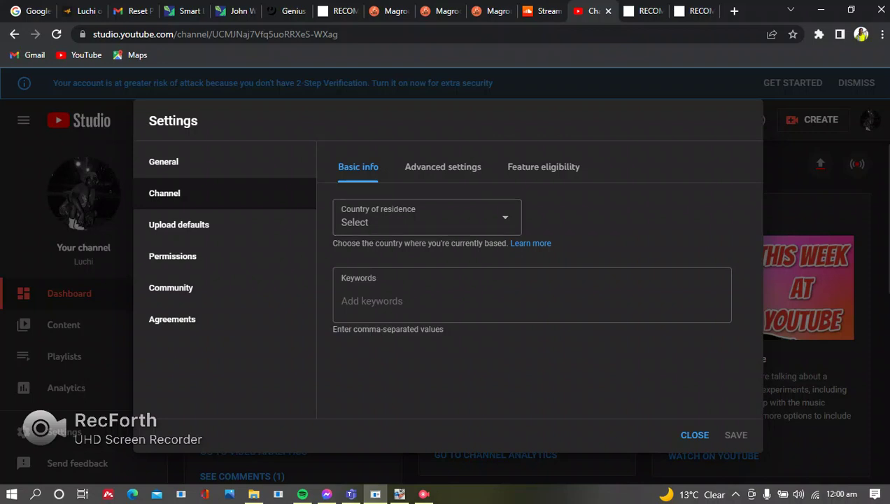
{"action": "left_click", "coordinate": [371, 301]}
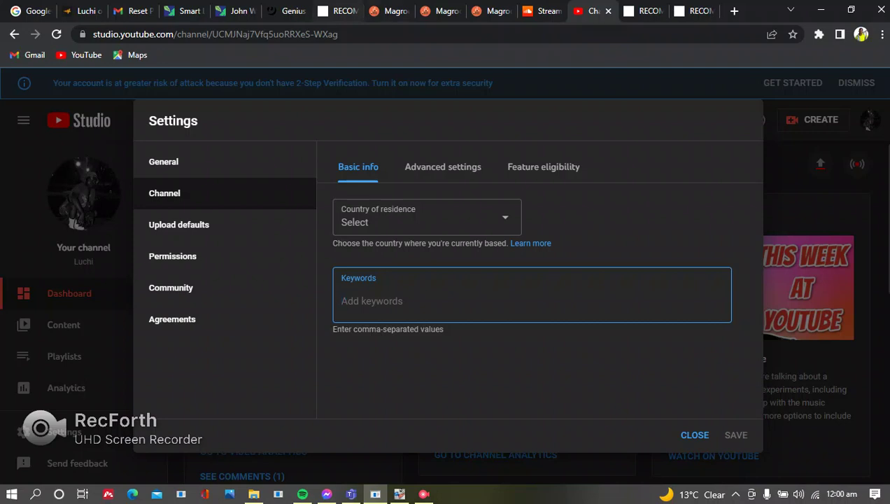
{"action": "type", "text": "Music,"}
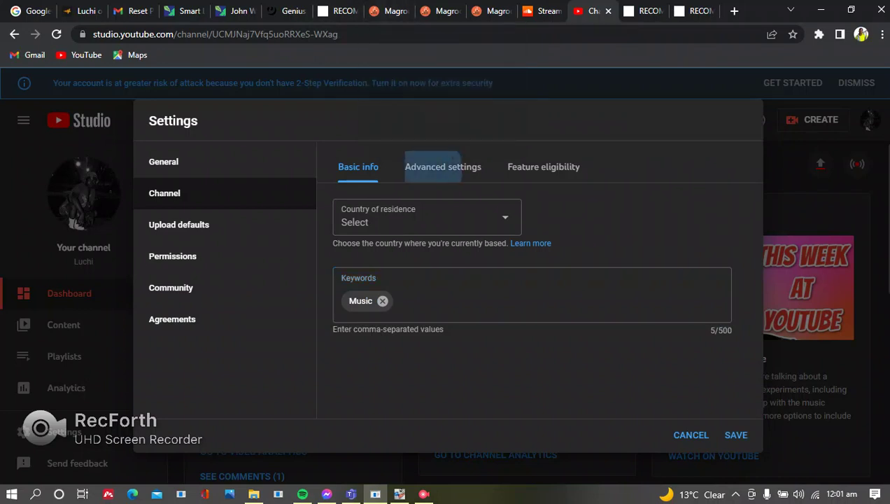
{"action": "left_click", "coordinate": [443, 167]}
{"action": "left_click", "coordinate": [339, 347]}
Review Advanced settings, toggling hiding inappropriate caption words on and back off.
{"action": "scroll", "coordinate": [339, 347], "scroll_direction": "down", "scroll_amount": 2}
{"action": "scroll", "coordinate": [539, 301], "scroll_direction": "down", "scroll_amount": 1}
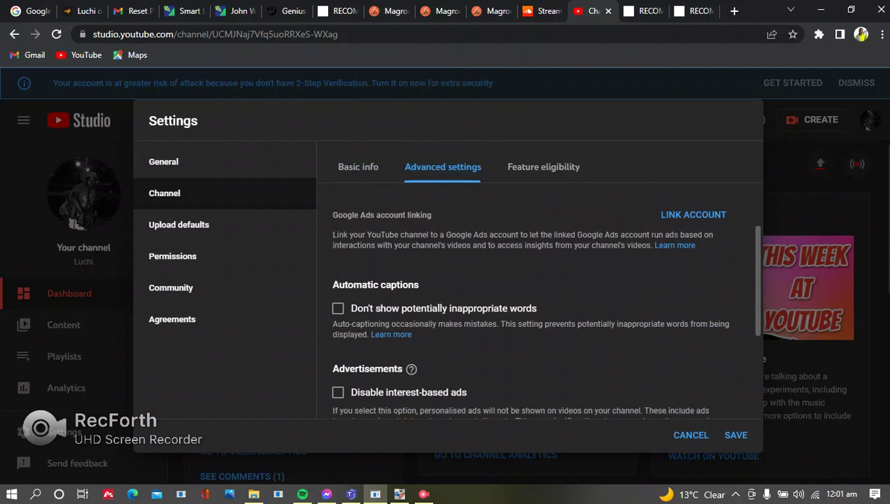
{"action": "scroll", "coordinate": [539, 301], "scroll_direction": "down", "scroll_amount": 2}
{"action": "scroll", "coordinate": [540, 301], "scroll_direction": "up", "scroll_amount": 1}
{"action": "left_click", "coordinate": [338, 242]}
{"action": "left_click", "coordinate": [338, 242]}
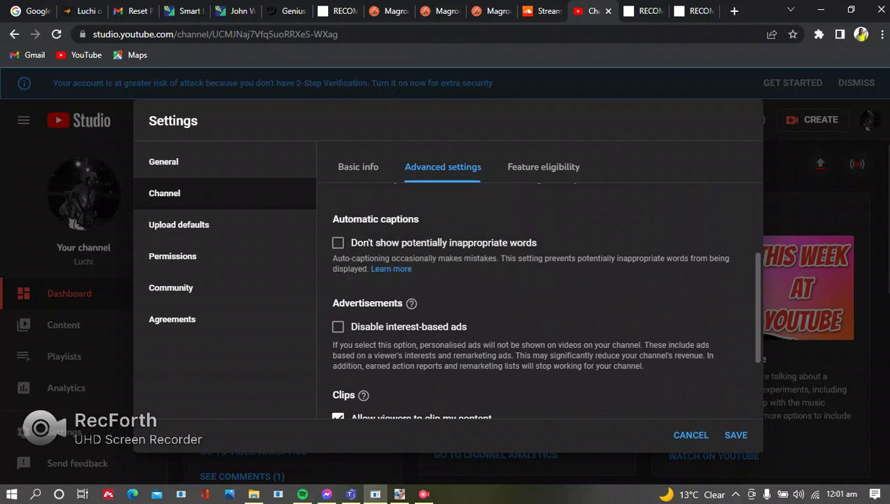
{"action": "scroll", "coordinate": [539, 301], "scroll_direction": "down", "scroll_amount": 2}
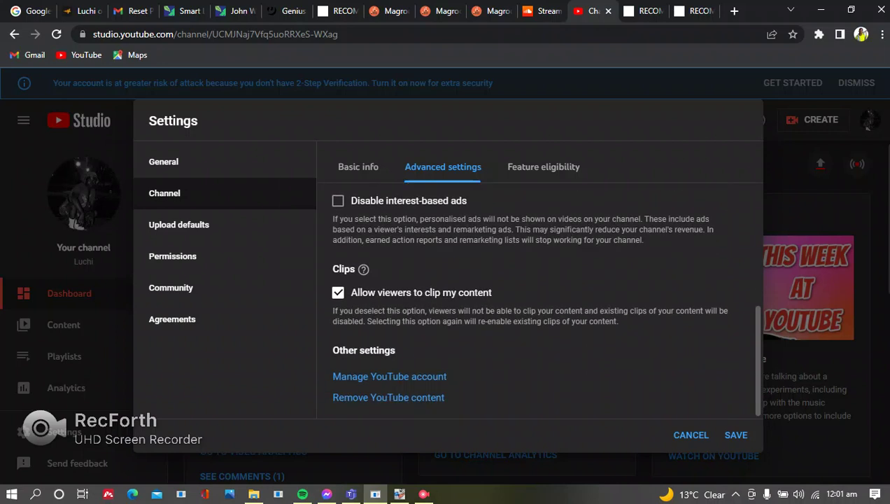
{"action": "scroll", "coordinate": [539, 301], "scroll_direction": "up", "scroll_amount": 5}
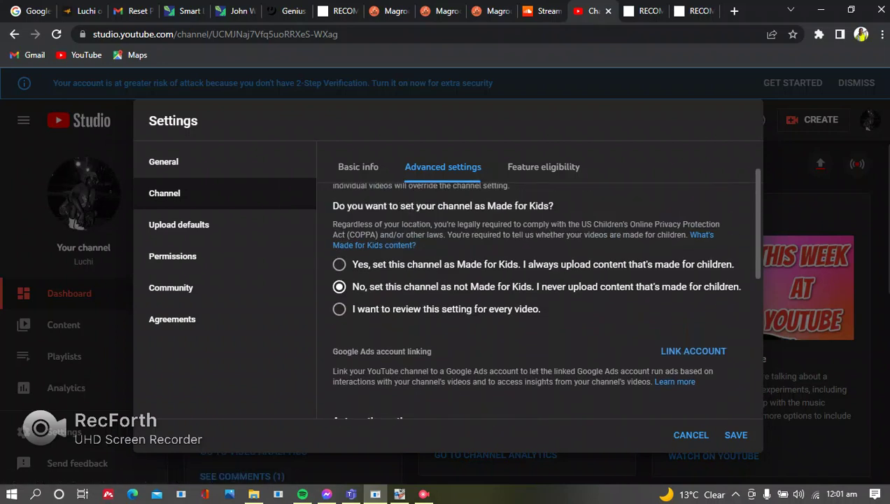
Open Feature eligibility and start verifying the phone number for phone-verified features.
{"action": "left_click", "coordinate": [543, 167]}
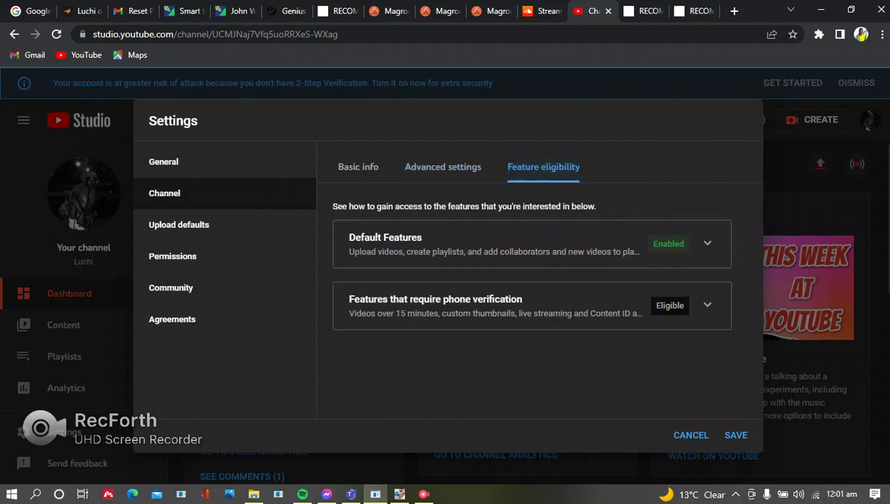
{"action": "left_click", "coordinate": [707, 305]}
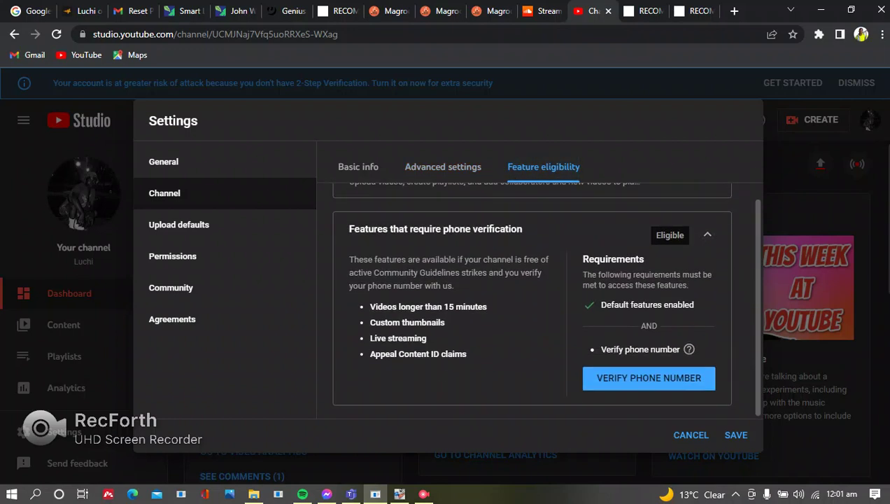
{"action": "left_click", "coordinate": [649, 378]}
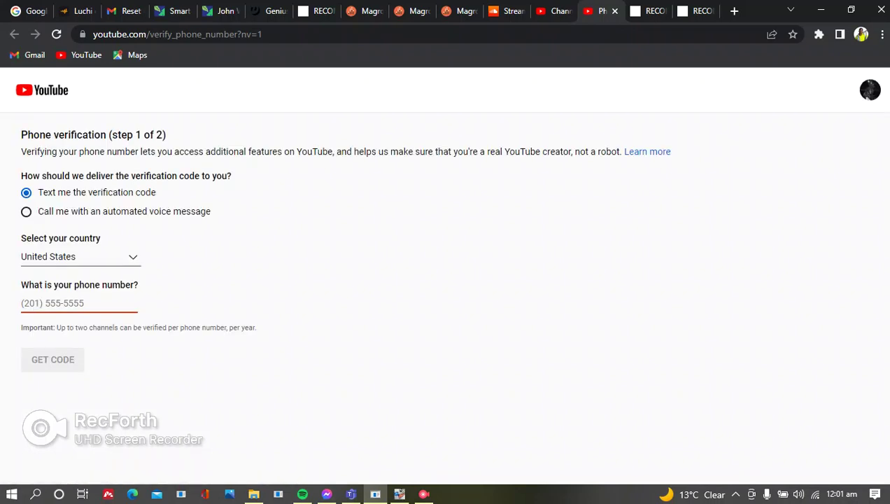
Choose Zambia as the country, enter the phone number and request a code.
{"action": "left_click", "coordinate": [77, 257]}
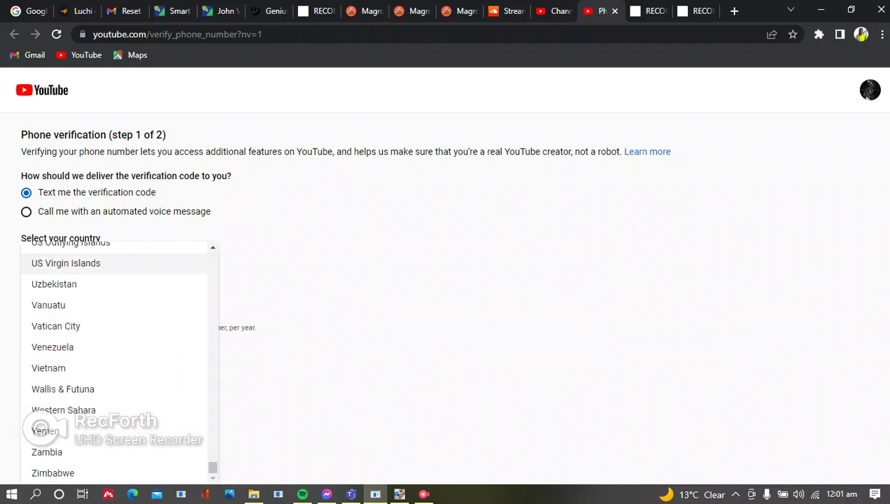
{"action": "key", "text": "Down"}
{"action": "key", "text": "Down"}
{"action": "key", "text": "Down"}
{"action": "key", "text": "Down"}
{"action": "key", "text": "Down"}
{"action": "key", "text": "Down"}
{"action": "key", "text": "Down"}
{"action": "key", "text": "Down"}
{"action": "key", "text": "Down"}
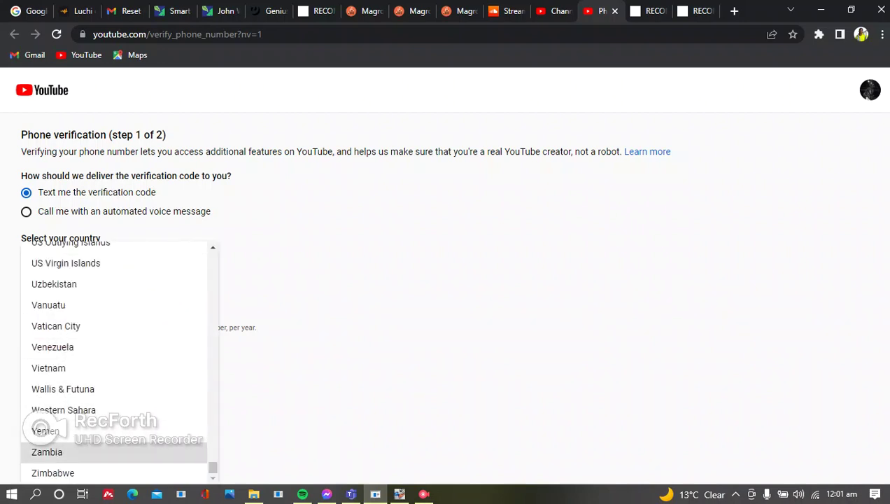
{"action": "key", "text": "Return"}
{"action": "left_click", "coordinate": [22, 303]}
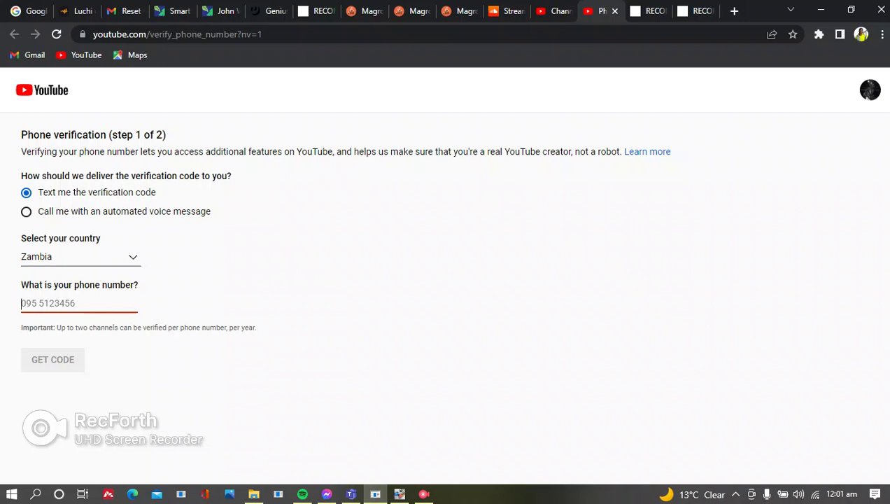
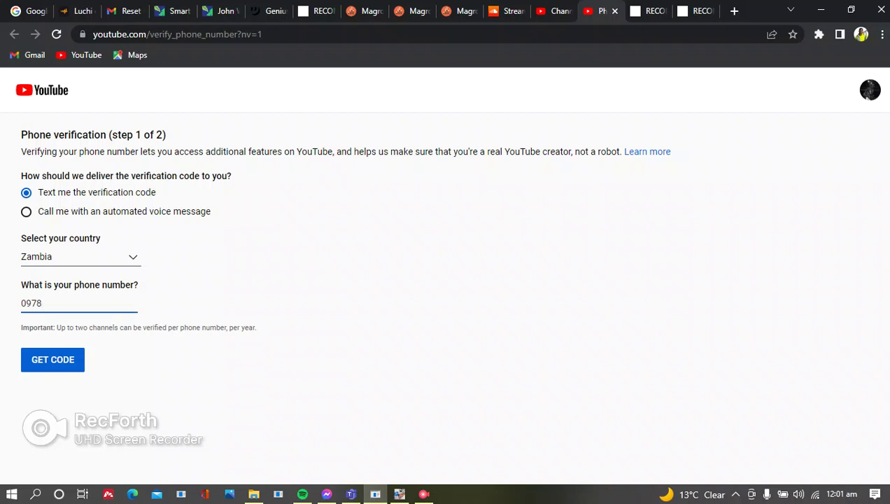
{"action": "key", "text": "Return"}
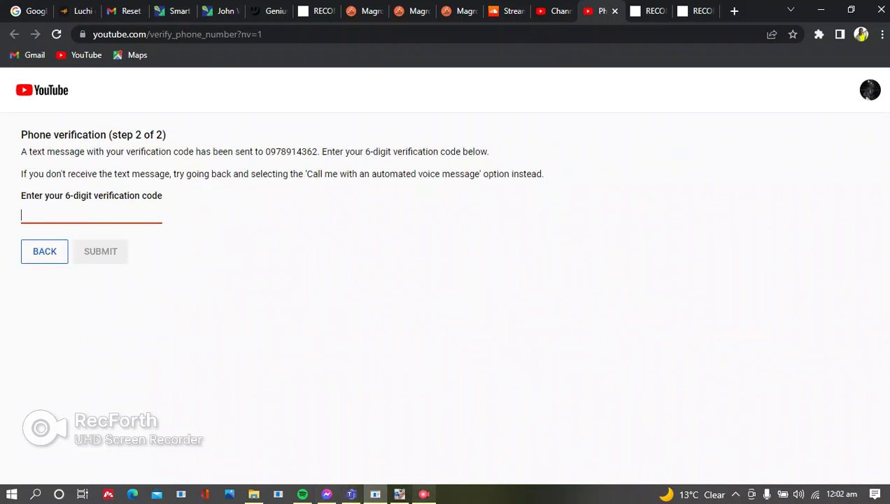
Submit the verification code and return to the Studio settings tab.
{"action": "left_click", "coordinate": [424, 495]}
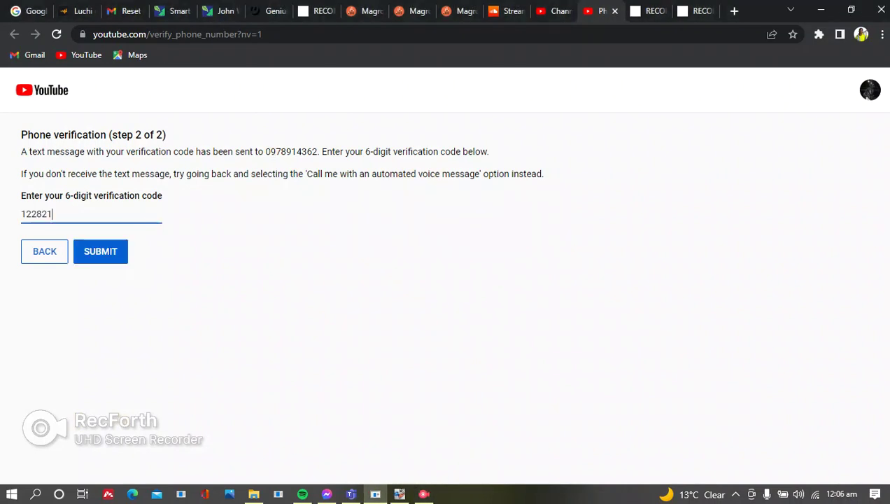
{"action": "key", "text": "Return"}
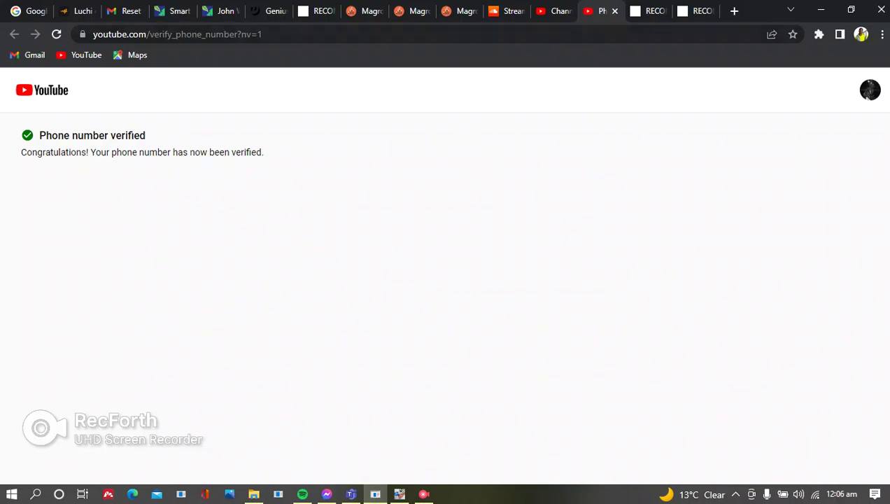
{"action": "key", "text": "ctrl+shift+Tab"}
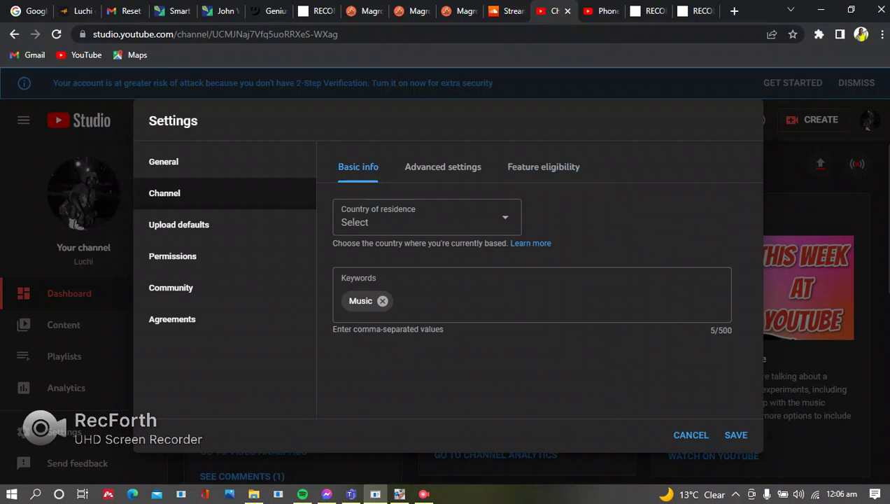
Confirm phone-verified features show Enabled and save the channel settings.
{"action": "left_click", "coordinate": [443, 167]}
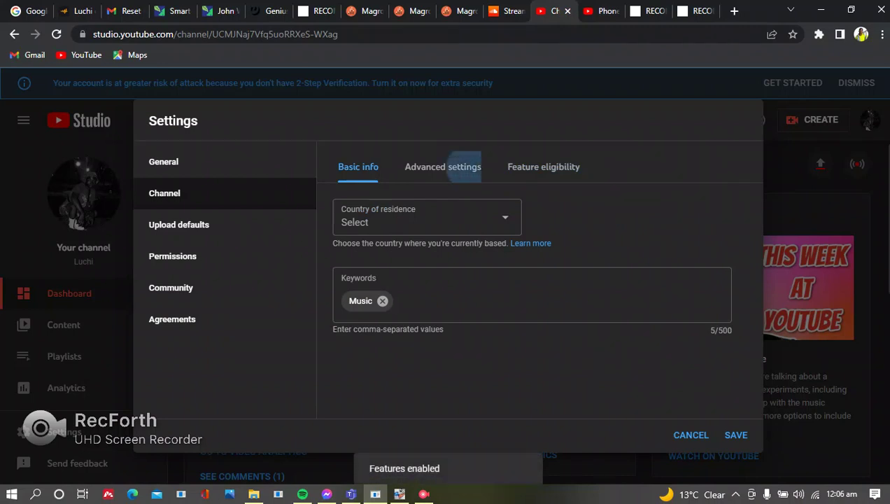
{"action": "left_click", "coordinate": [544, 166]}
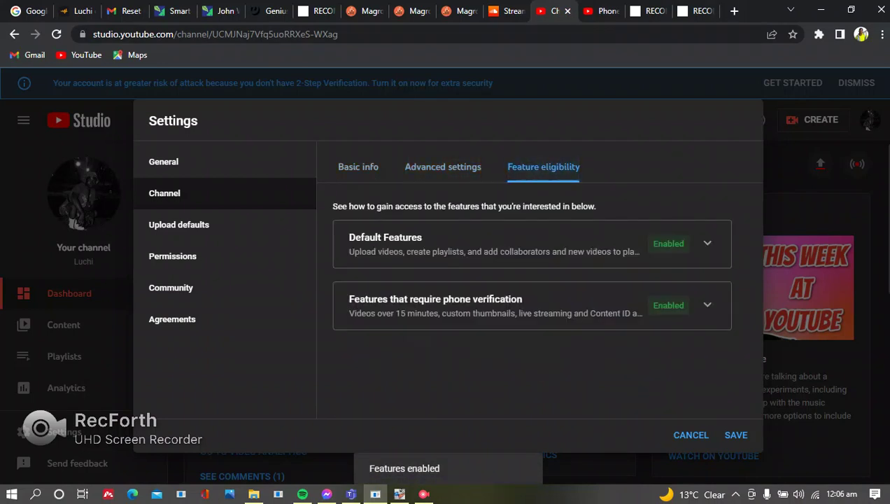
{"action": "left_click", "coordinate": [735, 434]}
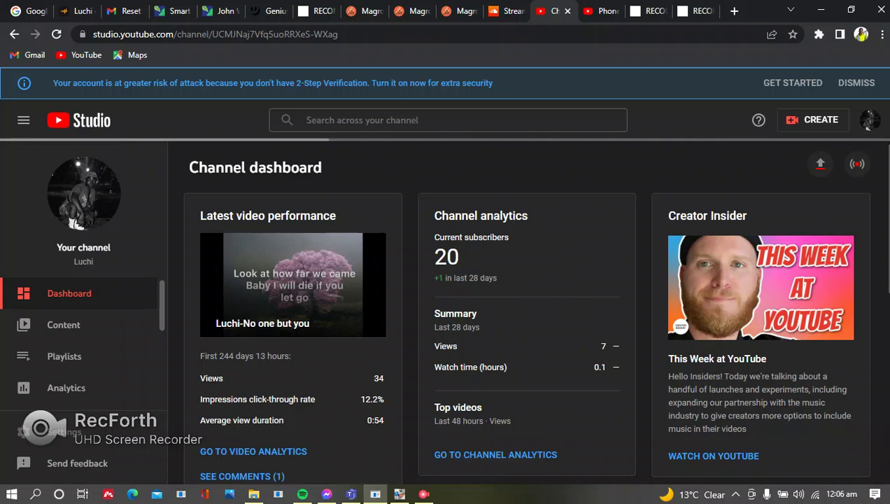
Recheck the channel's advanced settings and feature eligibility, then open Upload defaults.
{"action": "mouse_move", "coordinate": [423, 494]}
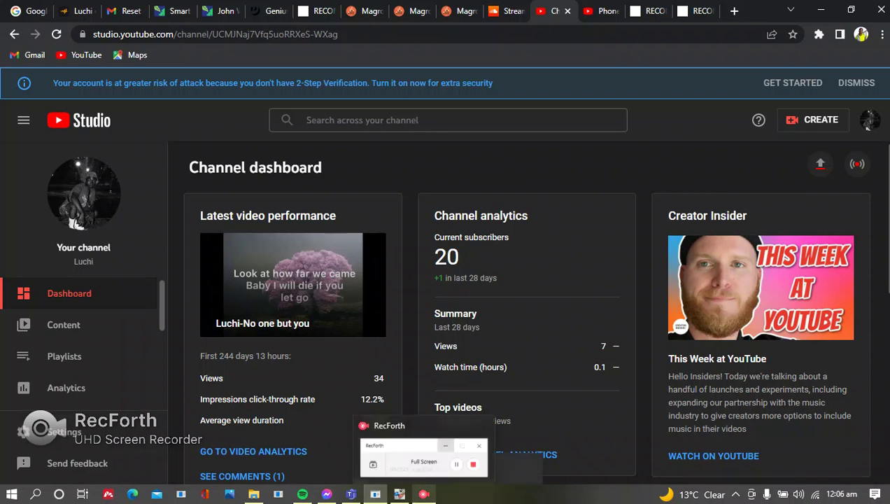
{"action": "left_click", "coordinate": [53, 432]}
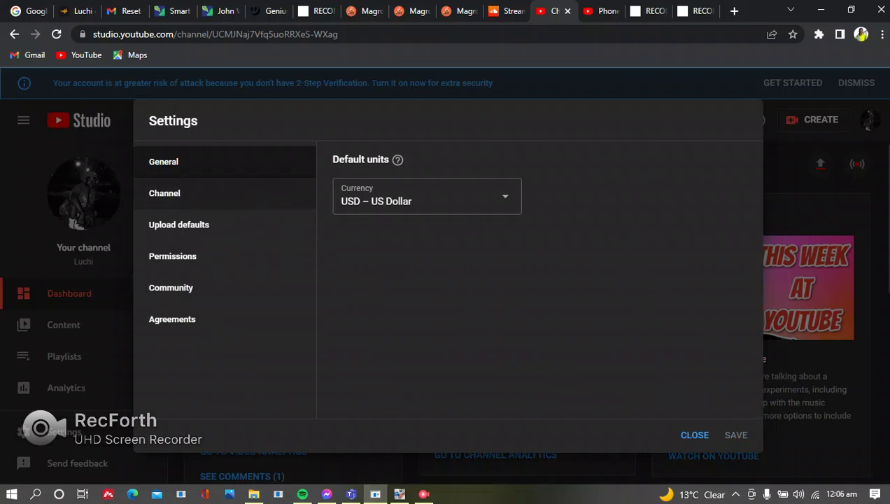
{"action": "left_click", "coordinate": [165, 193]}
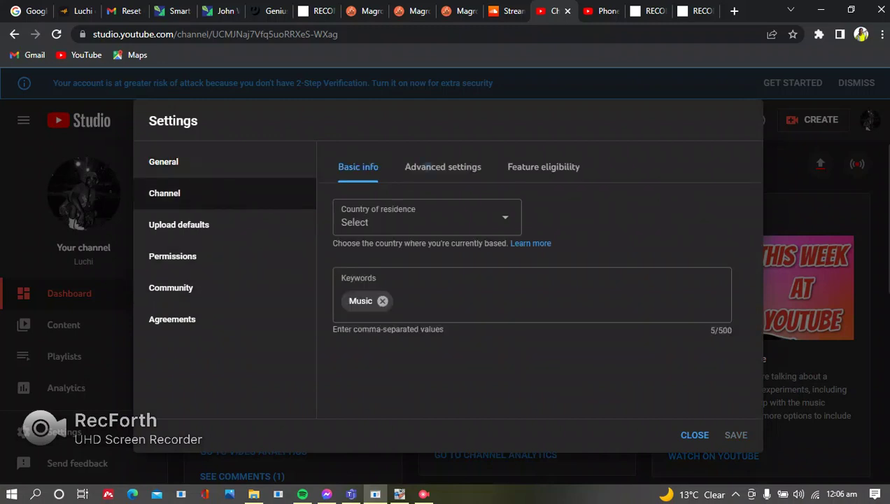
{"action": "left_click", "coordinate": [429, 166]}
{"action": "left_click", "coordinate": [560, 166]}
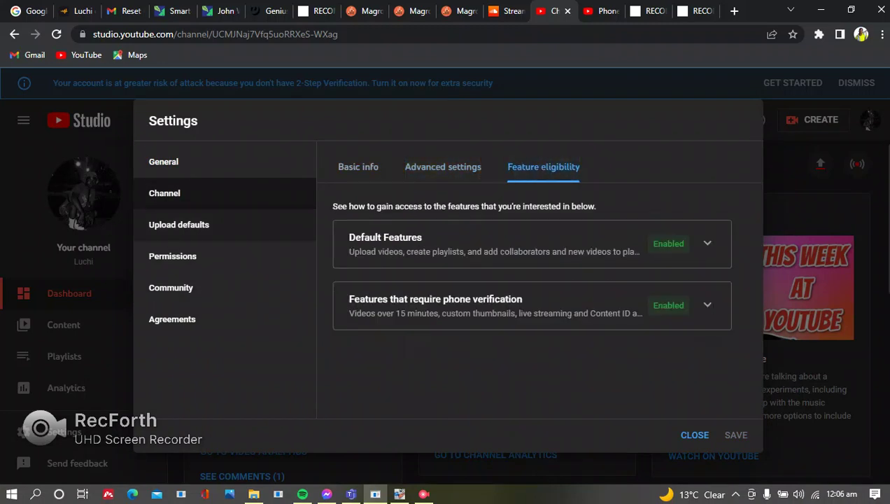
{"action": "left_click", "coordinate": [178, 225]}
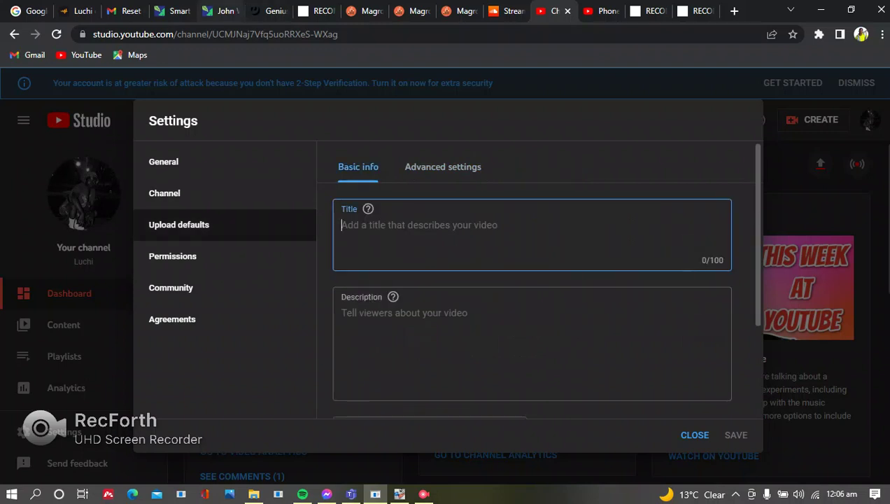
Set the default upload title to the channel name plus '(Official)'.
{"action": "type", "text": "Luch"}
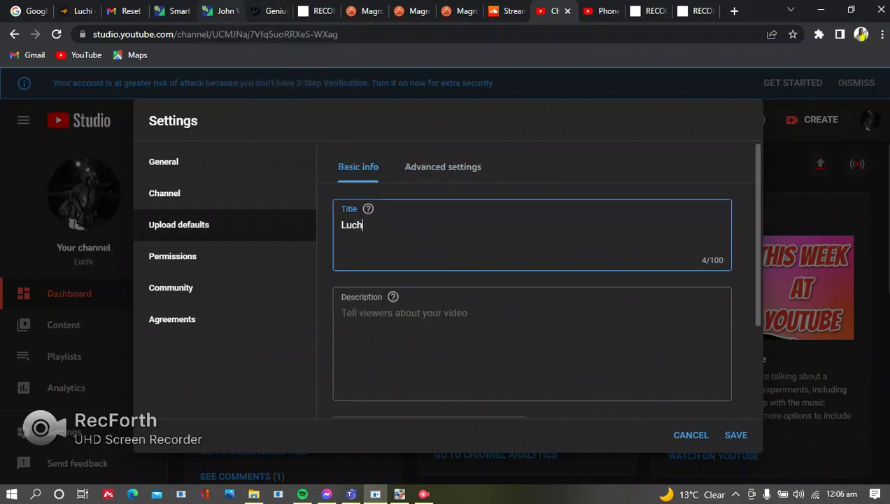
{"action": "type", "text": "i - (Official"}
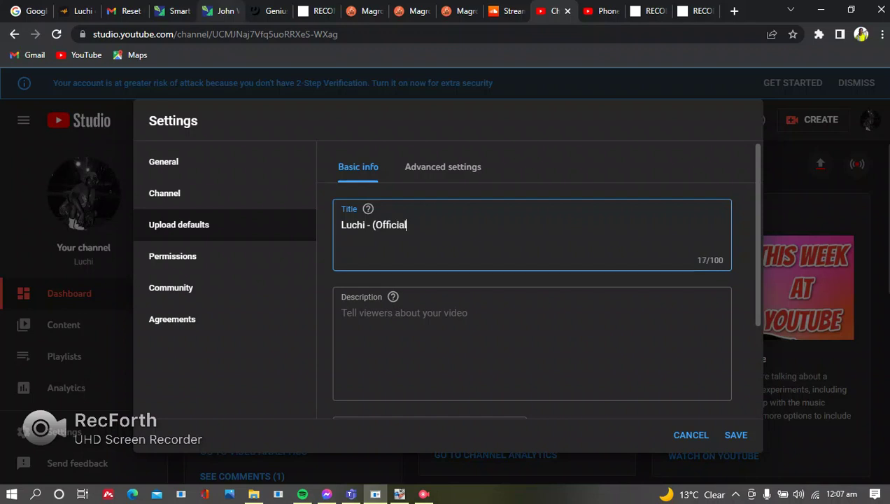
{"action": "type", "text": ")"}
{"action": "left_click", "coordinate": [420, 322]}
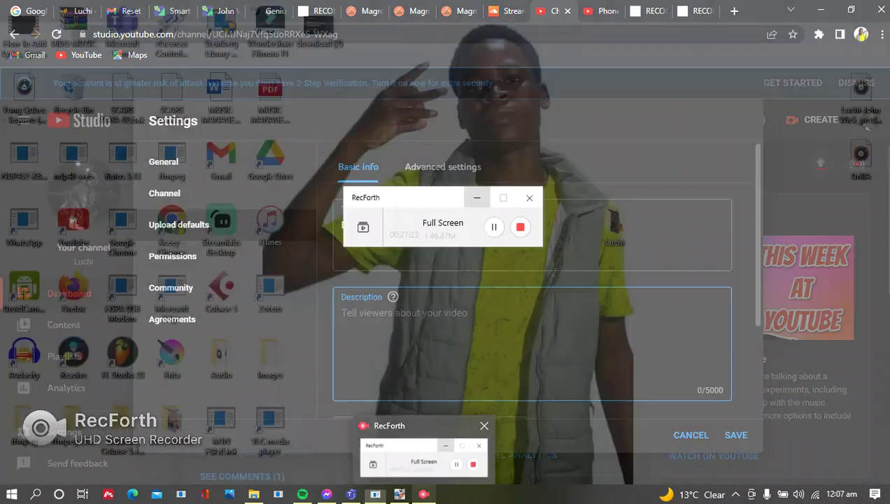
{"action": "left_click", "coordinate": [423, 453]}
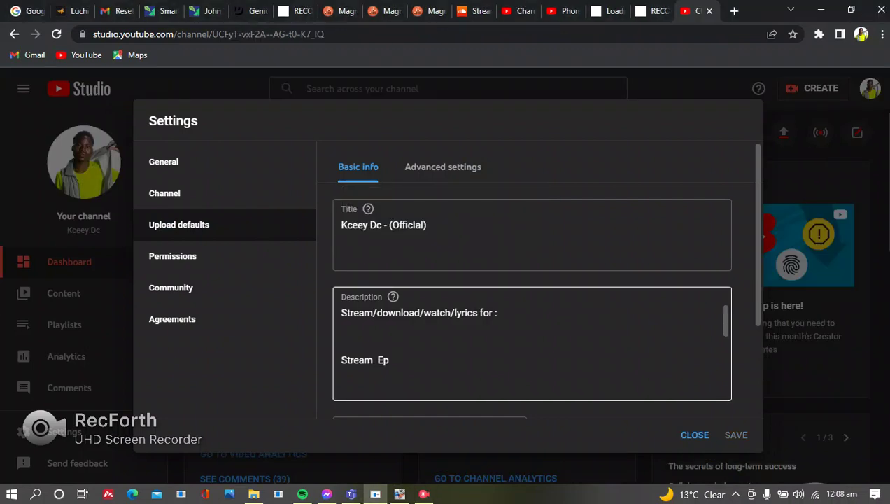
Copy the other channel's whole default description and paste it into this channel's.
{"action": "right_click", "coordinate": [420, 313]}
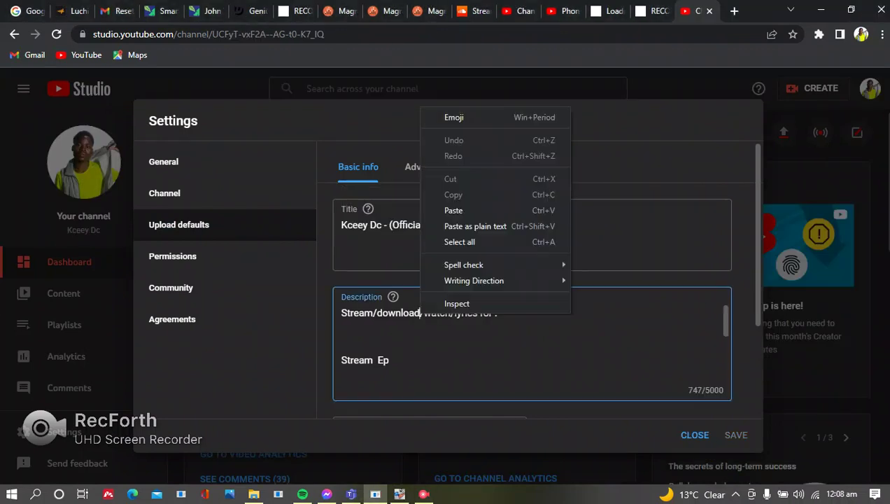
{"action": "left_click", "coordinate": [460, 241]}
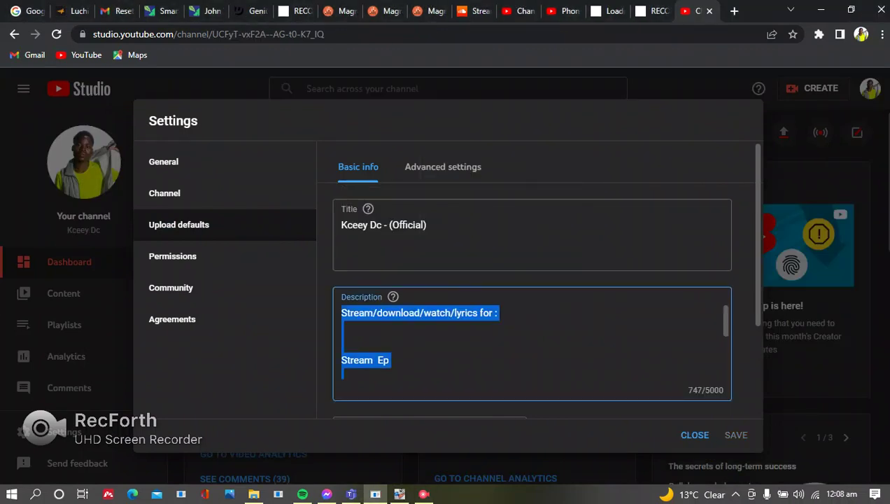
{"action": "right_click", "coordinate": [437, 312]}
{"action": "left_click", "coordinate": [462, 155]}
{"action": "left_click", "coordinate": [518, 10]}
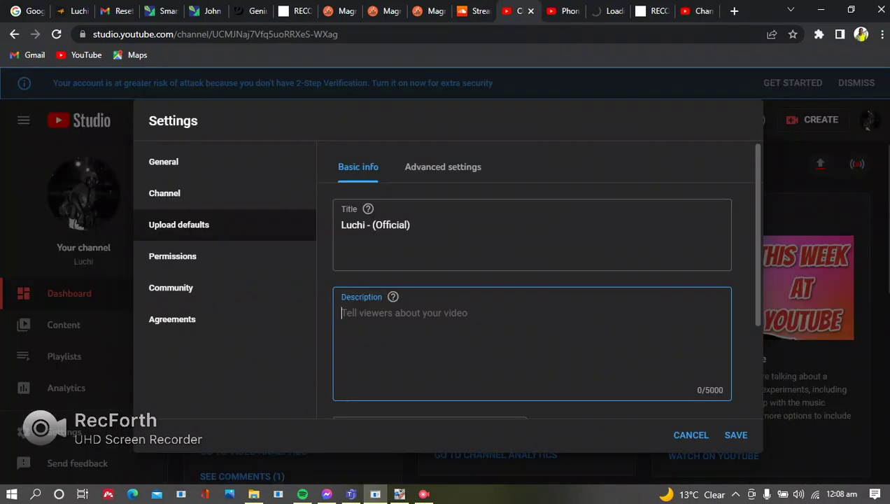
{"action": "right_click", "coordinate": [413, 335]}
{"action": "left_click", "coordinate": [438, 231]}
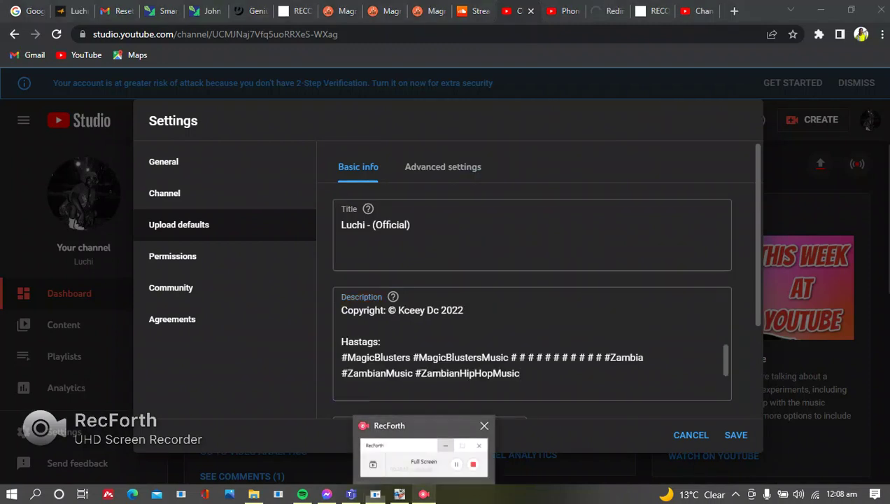
Review the pasted credits, Music label, copyright and hashtag lines.
{"action": "left_click", "coordinate": [424, 494]}
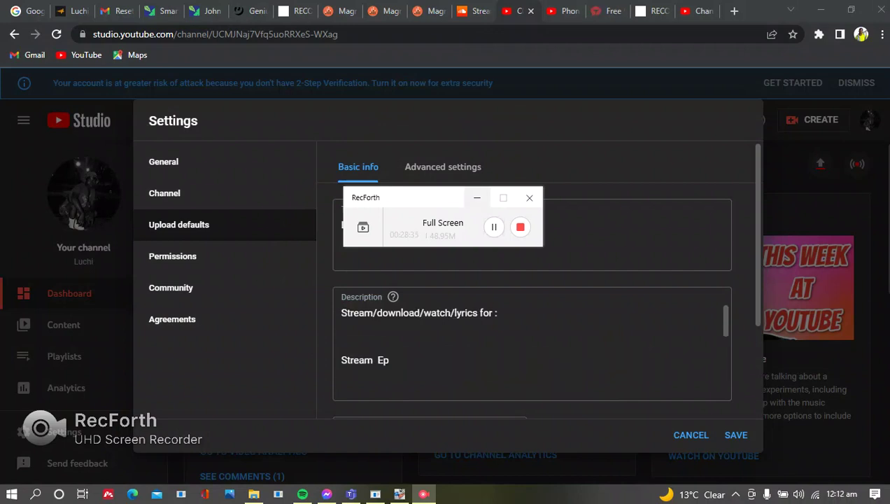
{"action": "key", "text": "Down"}
{"action": "key", "text": "Down"}
{"action": "key", "text": "Down"}
{"action": "key", "text": "Down"}
{"action": "key", "text": "Down"}
{"action": "key", "text": "Down"}
{"action": "key", "text": "Down"}
{"action": "key", "text": "Down"}
{"action": "key", "text": "Down"}
{"action": "key", "text": "Down"}
{"action": "key", "text": "Down"}
{"action": "key", "text": "Down"}
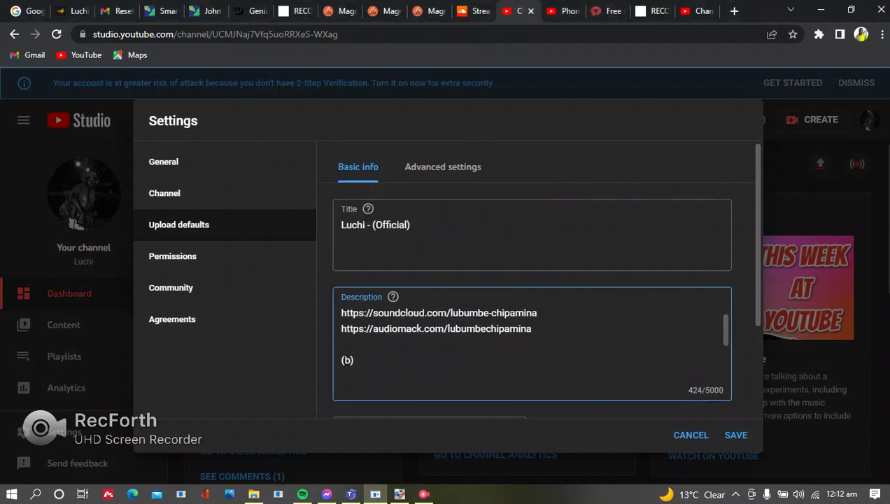
{"action": "key", "text": "Down"}
{"action": "key", "text": "Down"}
{"action": "key", "text": "Up"}
{"action": "key", "text": "Up"}
{"action": "key", "text": "Up"}
{"action": "key", "text": "Up"}
{"action": "key", "text": "Up"}
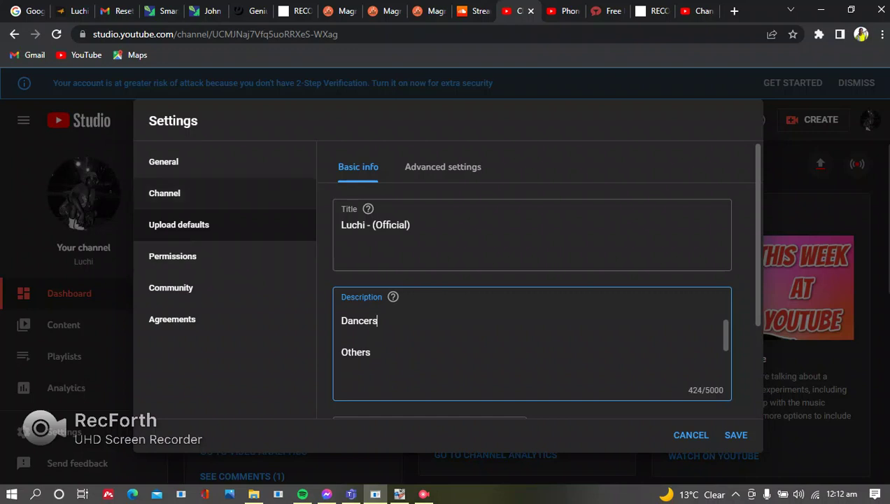
{"action": "key", "text": "Down"}
{"action": "key", "text": "Down"}
{"action": "key", "text": "Down"}
{"action": "key", "text": "Down"}
{"action": "key", "text": "Down"}
{"action": "key", "text": "Down"}
{"action": "key", "text": "Down"}
{"action": "key", "text": "Down"}
{"action": "key", "text": "Down"}
{"action": "key", "text": "Down"}
{"action": "key", "text": "Down"}
{"action": "key", "text": "Down"}
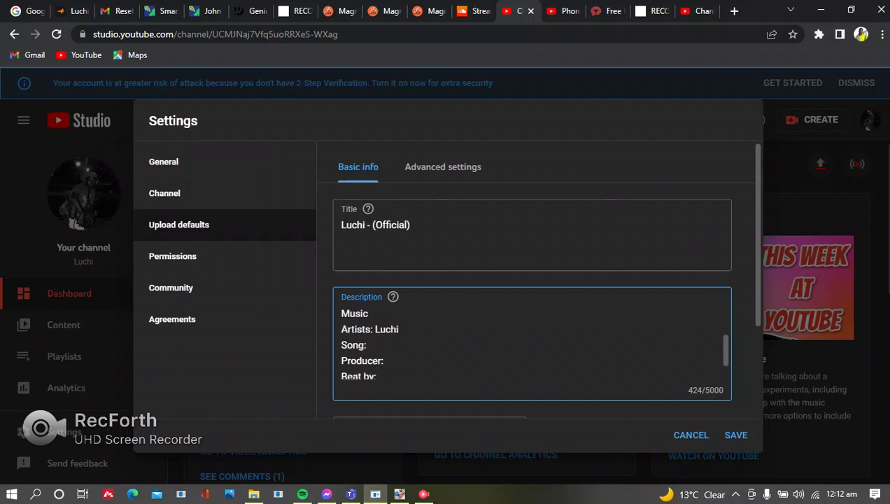
{"action": "key", "text": "Up"}
{"action": "key", "text": "Up"}
{"action": "key", "text": "Up"}
{"action": "key", "text": "Up"}
{"action": "key", "text": "Up"}
{"action": "key", "text": "Up"}
{"action": "key", "text": "Up"}
{"action": "key", "text": "Up"}
{"action": "key", "text": "Down"}
{"action": "key", "text": "Down"}
{"action": "key", "text": "Down"}
{"action": "key", "text": "Down"}
{"action": "key", "text": "Down"}
{"action": "key", "text": "Down"}
{"action": "key", "text": "Down"}
{"action": "key", "text": "Down"}
{"action": "key", "text": "Down"}
{"action": "key", "text": "Down"}
{"action": "key", "text": "Down"}
{"action": "key", "text": "Down"}
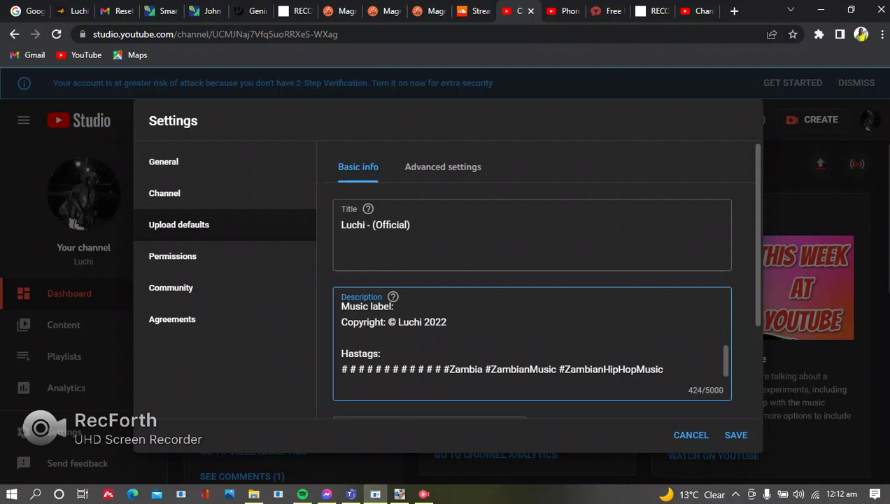
{"action": "left_click", "coordinate": [442, 167]}
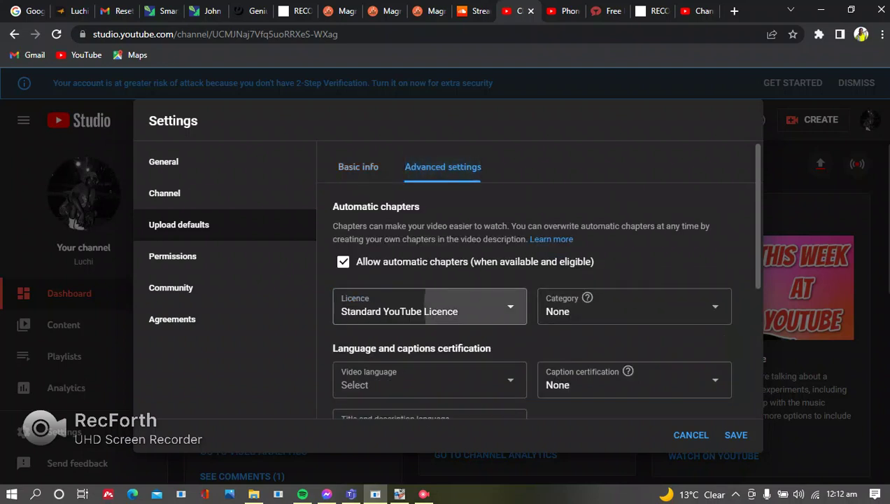
Set the default licence to Creative Commons – Attribution and category to Music.
{"action": "left_click", "coordinate": [490, 308]}
{"action": "left_click", "coordinate": [419, 323]}
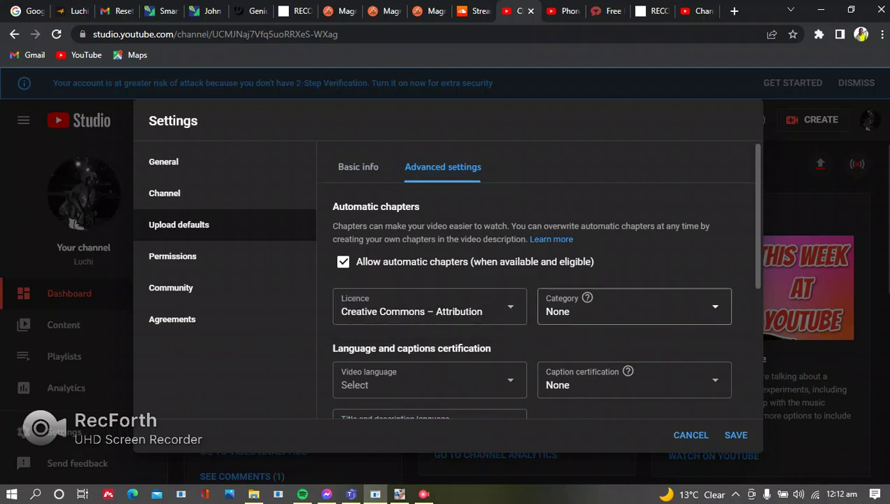
{"action": "left_click", "coordinate": [634, 308]}
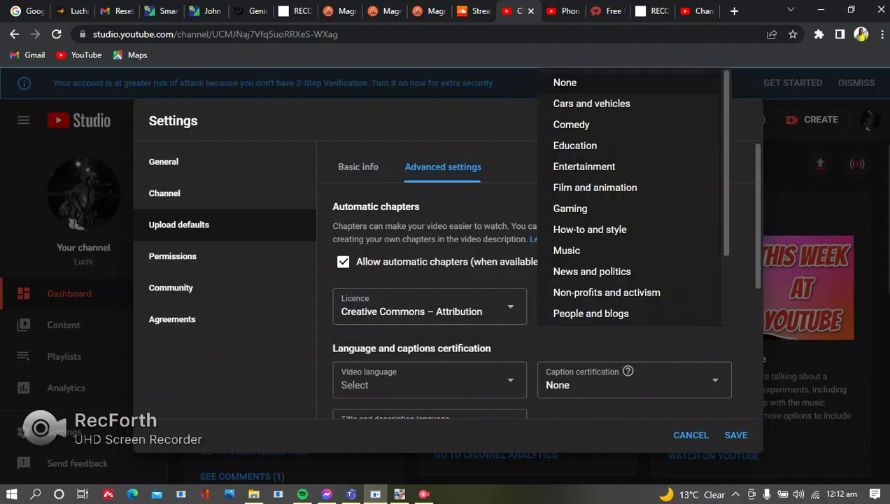
{"action": "left_click", "coordinate": [567, 251]}
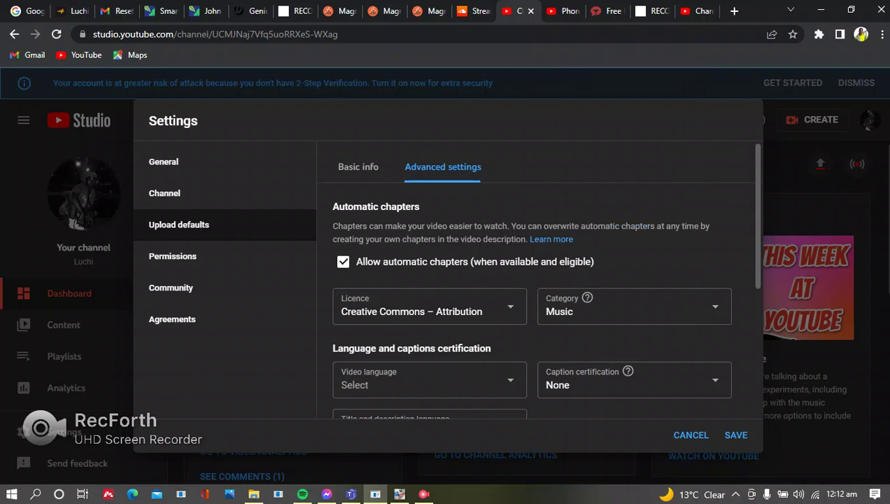
{"action": "scroll", "coordinate": [635, 314], "scroll_direction": "down", "scroll_amount": 1}
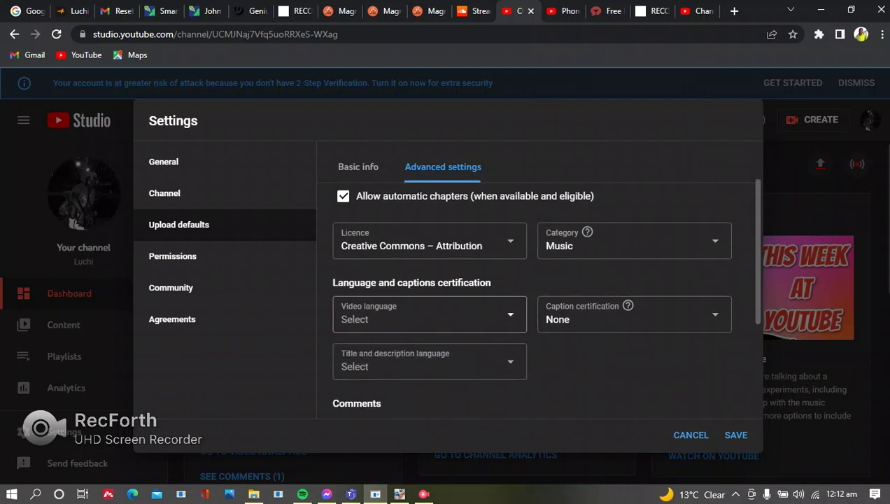
Set both the video language and title/description language to English.
{"action": "left_click", "coordinate": [449, 314]}
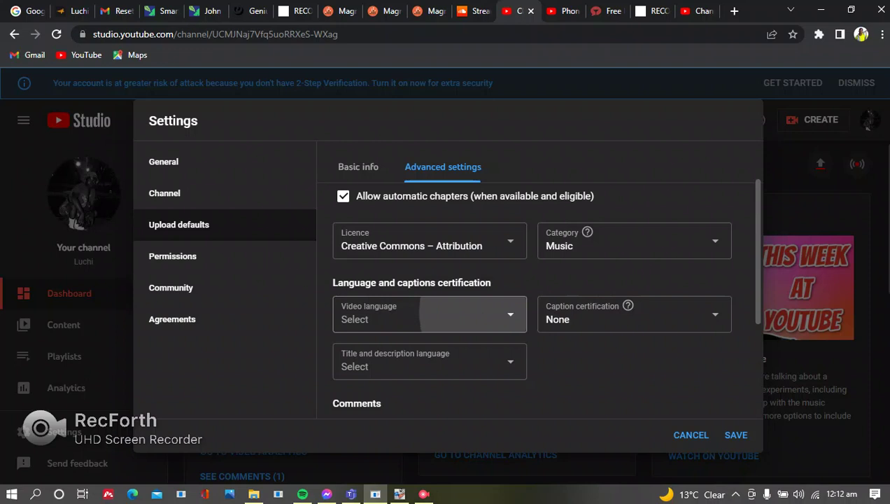
{"action": "scroll", "coordinate": [431, 201], "scroll_direction": "down", "scroll_amount": 5}
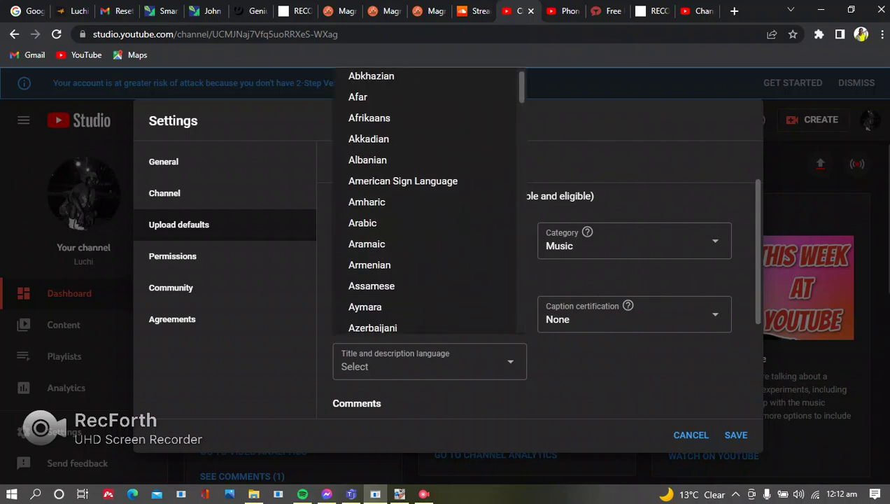
{"action": "scroll", "coordinate": [431, 201], "scroll_direction": "down", "scroll_amount": 6}
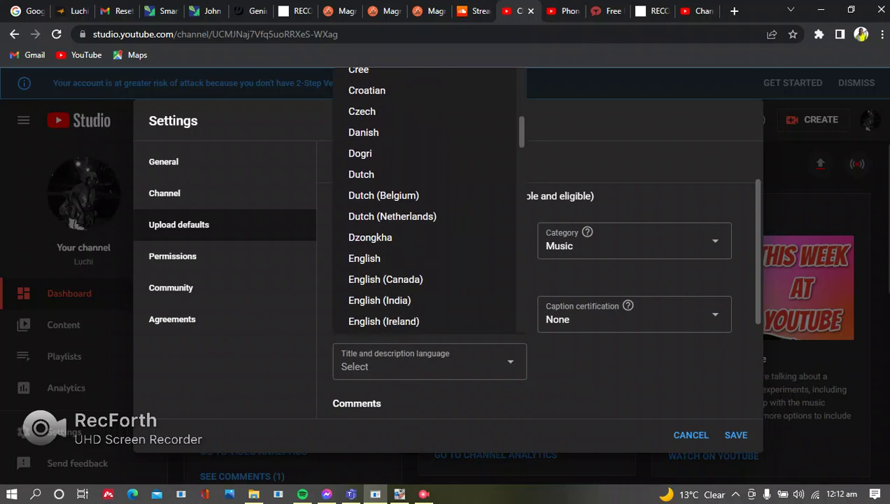
{"action": "left_click", "coordinate": [429, 260]}
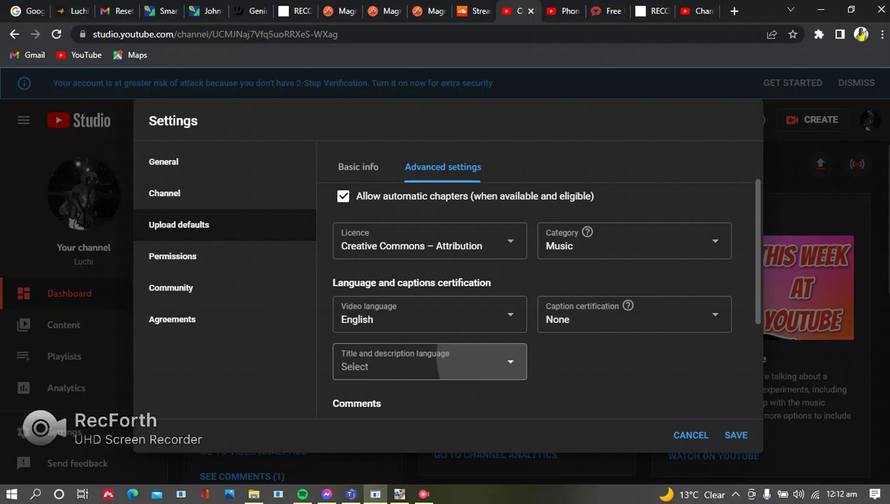
{"action": "left_click", "coordinate": [452, 362]}
{"action": "scroll", "coordinate": [429, 224], "scroll_direction": "down", "scroll_amount": 10}
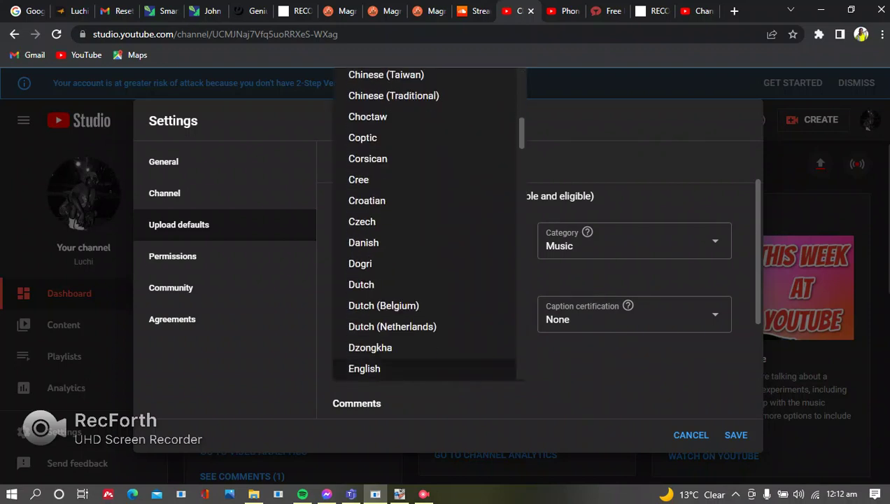
{"action": "left_click", "coordinate": [364, 368]}
Allow all comments by default and save the upload defaults.
{"action": "scroll", "coordinate": [543, 296], "scroll_direction": "down", "scroll_amount": 3}
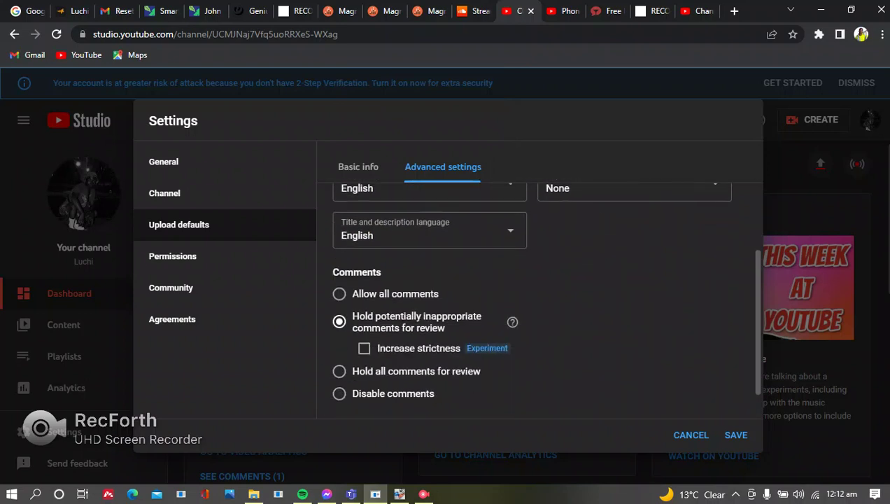
{"action": "left_click", "coordinate": [339, 293]}
{"action": "scroll", "coordinate": [339, 293], "scroll_direction": "down", "scroll_amount": 1}
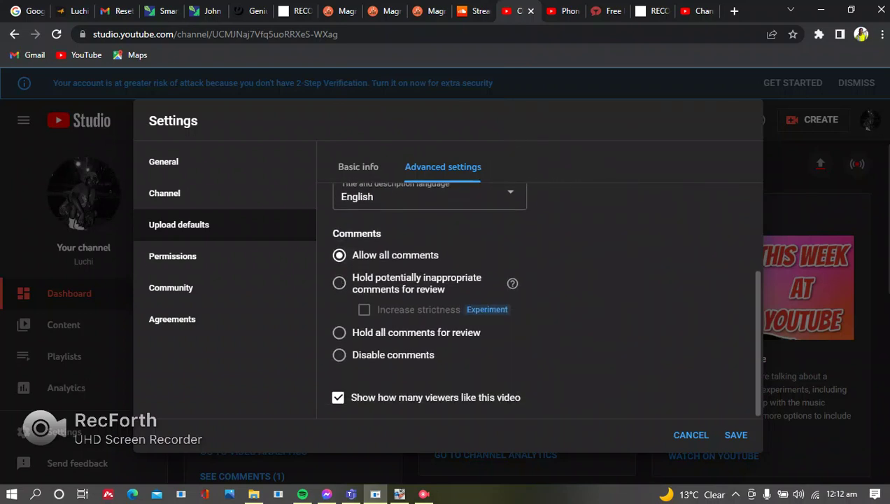
{"action": "left_click", "coordinate": [736, 434]}
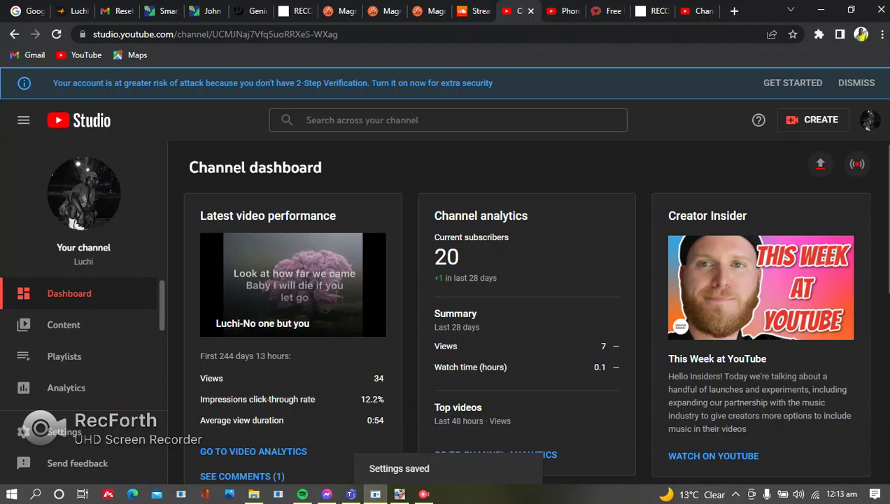
Upload 'Luchi - John Wick (Official Audio).mp4', copying its file name first.
{"action": "left_click", "coordinate": [812, 119]}
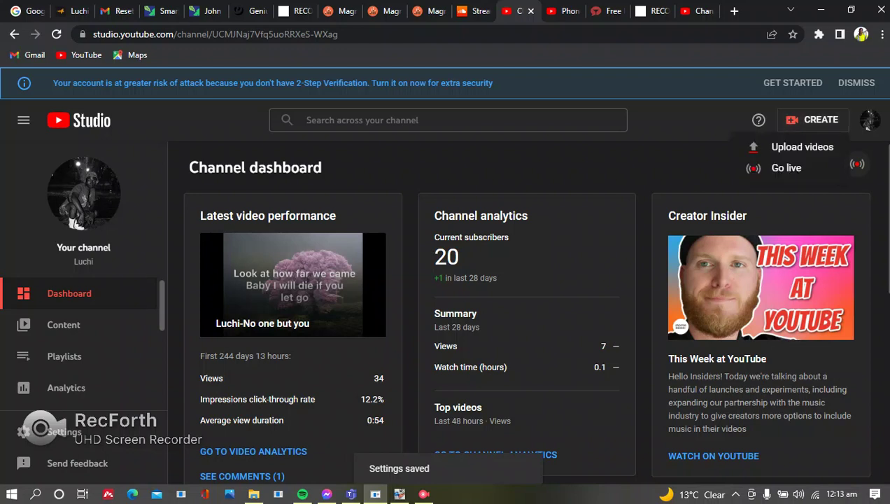
{"action": "left_click", "coordinate": [803, 146]}
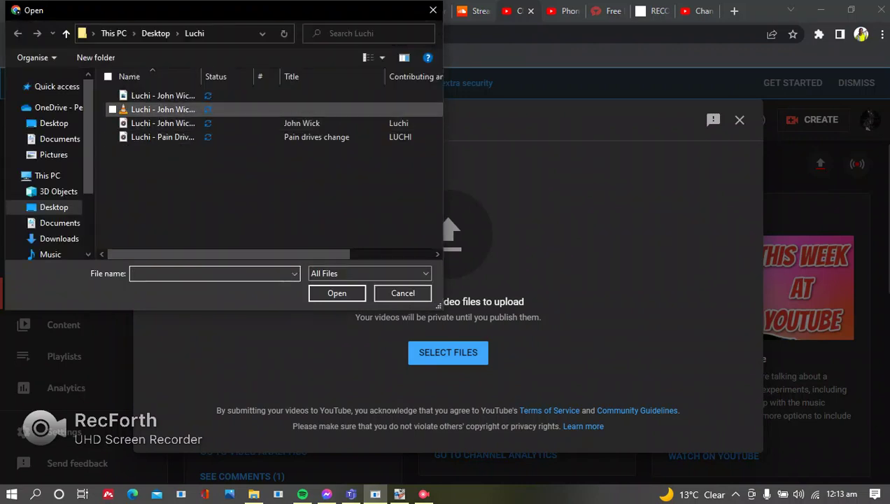
{"action": "left_click", "coordinate": [161, 109]}
{"action": "right_click", "coordinate": [210, 274]}
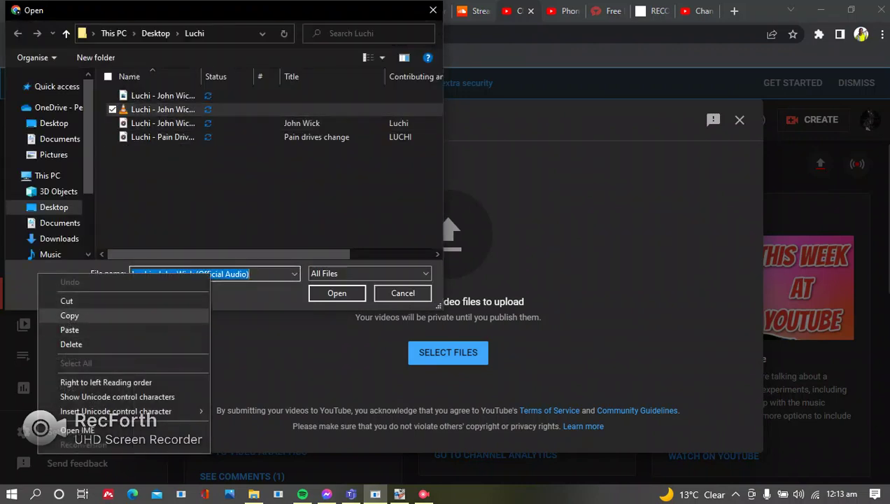
{"action": "left_click", "coordinate": [70, 315]}
{"action": "left_click", "coordinate": [336, 293]}
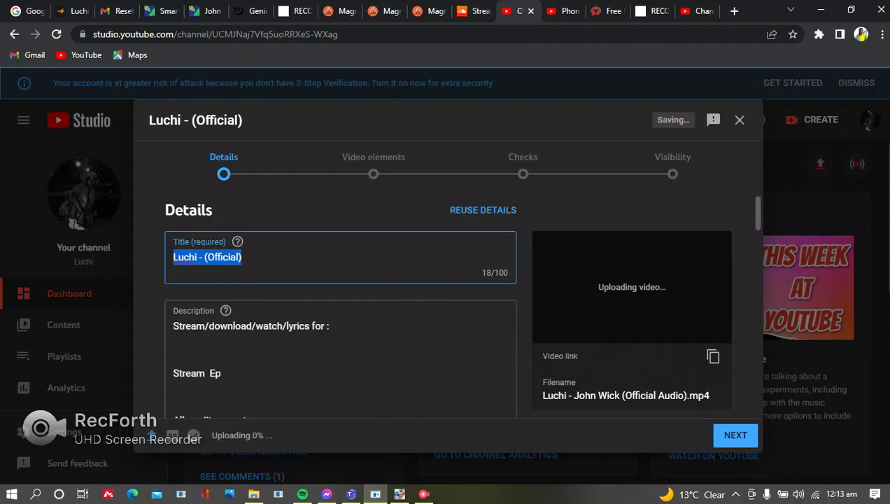
Paste the file name as the video title and dismiss the two tips.
{"action": "right_click", "coordinate": [267, 251]}
{"action": "left_click", "coordinate": [288, 324]}
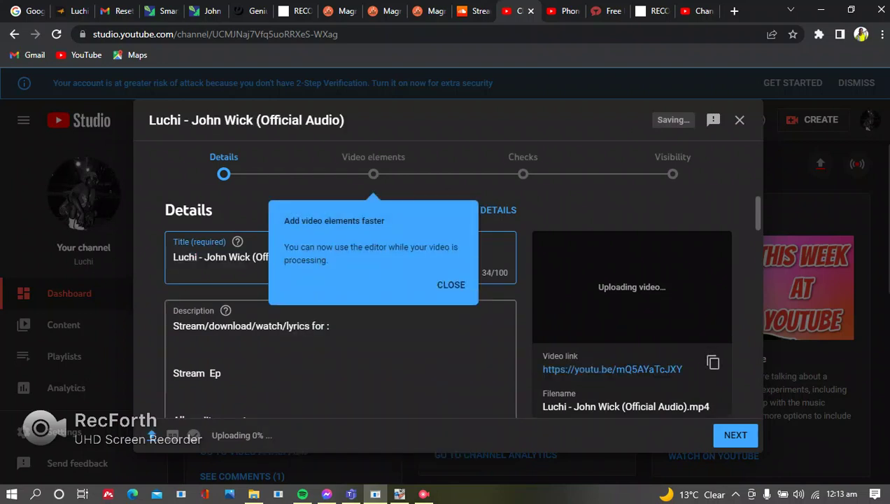
{"action": "left_click", "coordinate": [451, 284]}
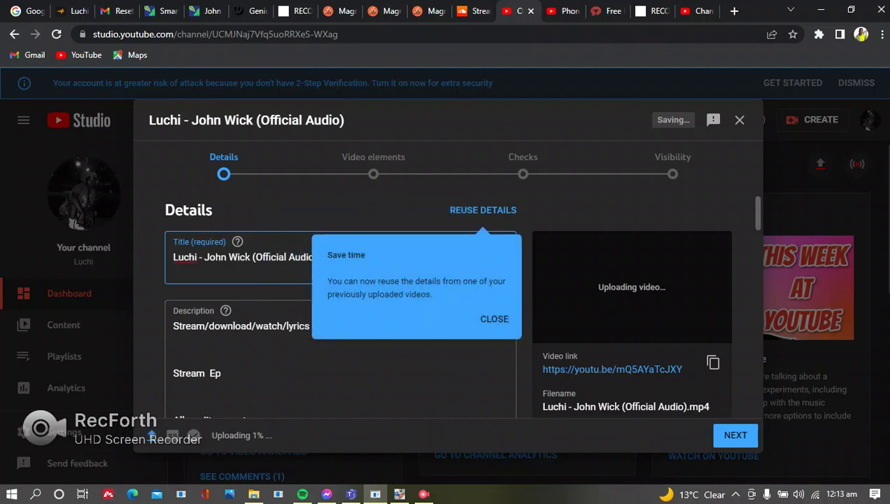
{"action": "left_click", "coordinate": [494, 319]}
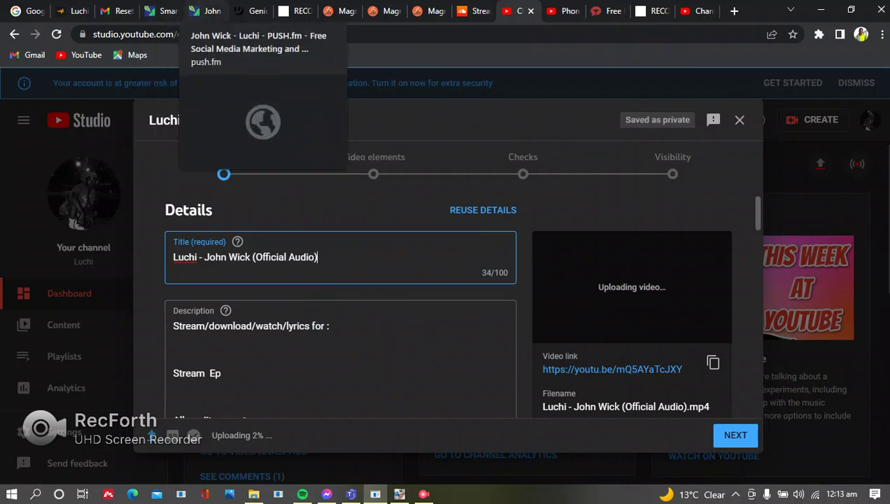
Copy the song page's tagline and paste it on a new first description line.
{"action": "left_click", "coordinate": [210, 11]}
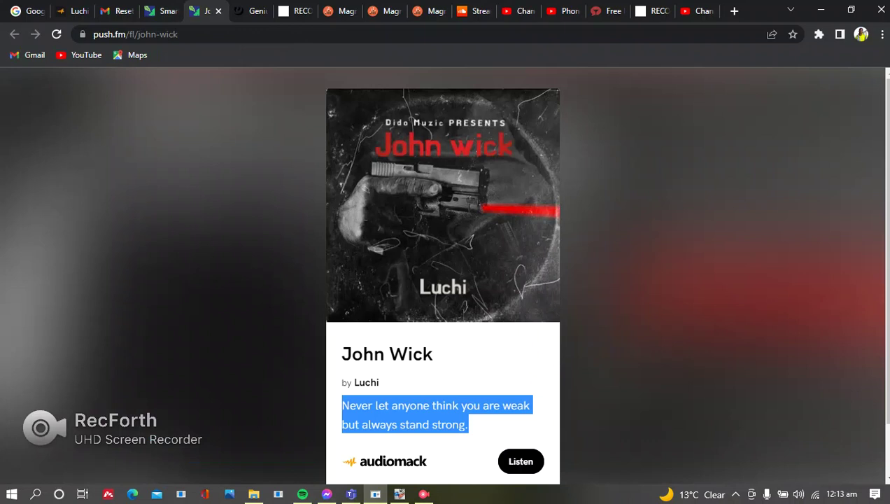
{"action": "right_click", "coordinate": [394, 319]}
{"action": "left_click", "coordinate": [420, 331]}
{"action": "left_click", "coordinate": [522, 10]}
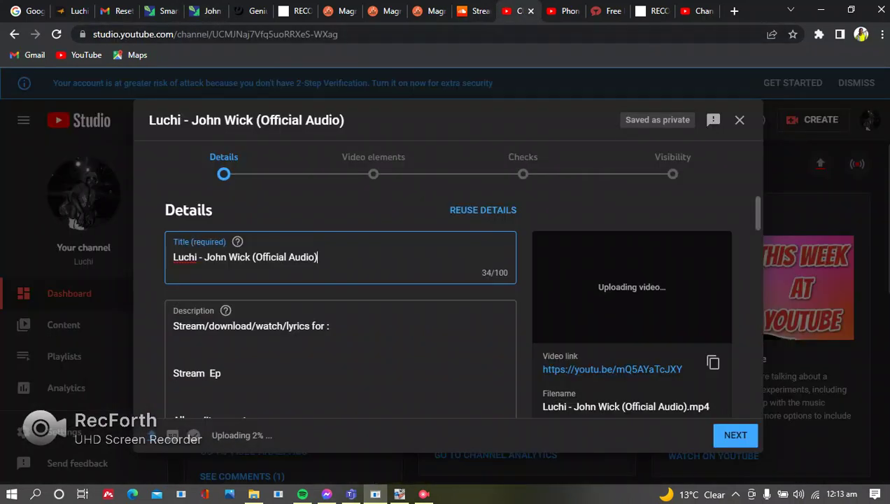
{"action": "left_click", "coordinate": [174, 326]}
{"action": "key", "text": "Return"}
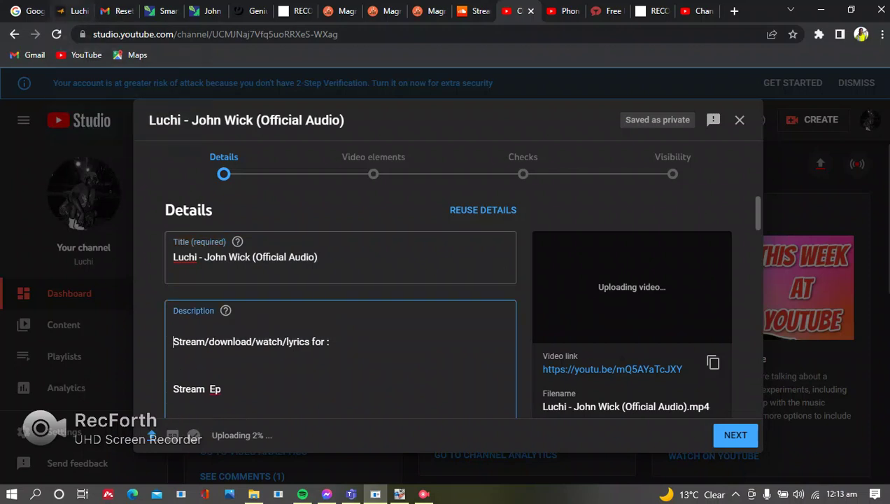
{"action": "right_click", "coordinate": [194, 324]}
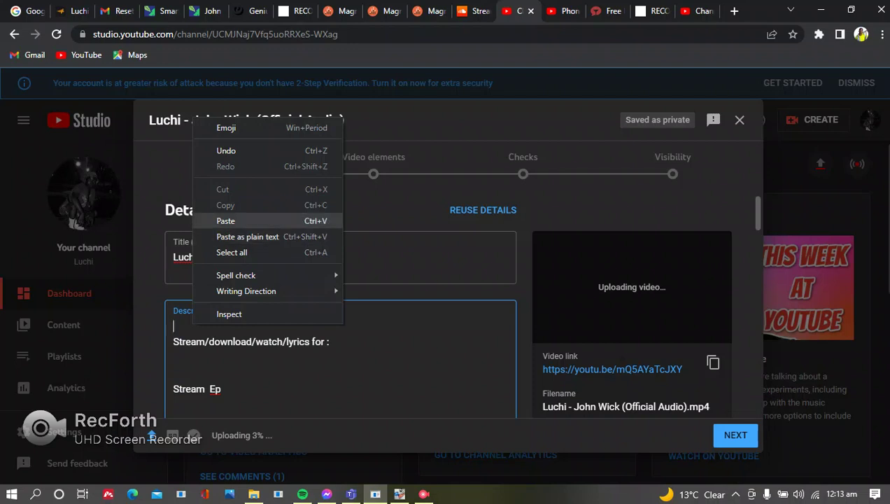
{"action": "left_click", "coordinate": [226, 220]}
Remove the space before the colon in 'lyrics for:' and start a new line.
{"action": "left_click", "coordinate": [329, 341]}
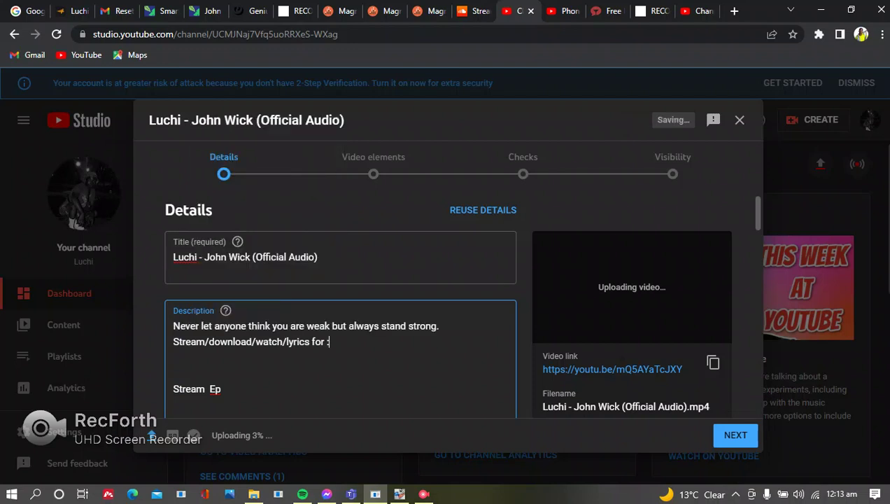
{"action": "key", "text": "Left"}
{"action": "key", "text": "BackSpace"}
{"action": "key", "text": "Right"}
{"action": "key", "text": "Return"}
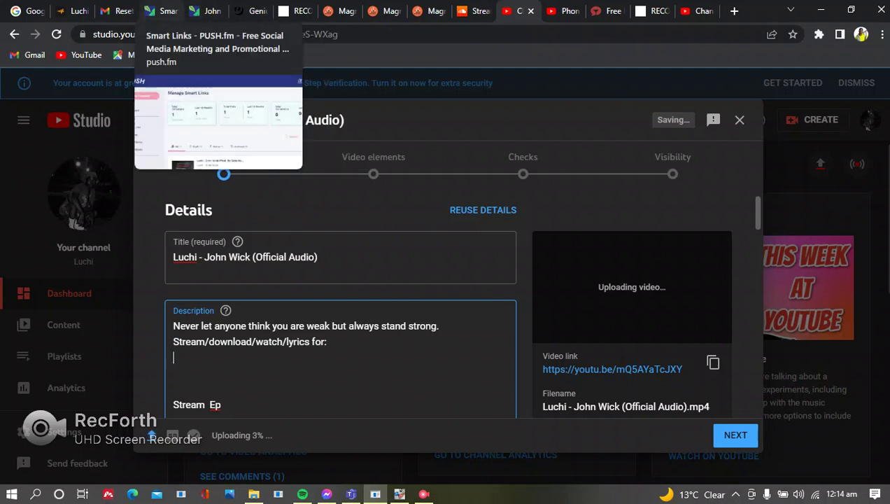
{"action": "left_click", "coordinate": [204, 10]}
{"action": "right_click", "coordinate": [162, 33]}
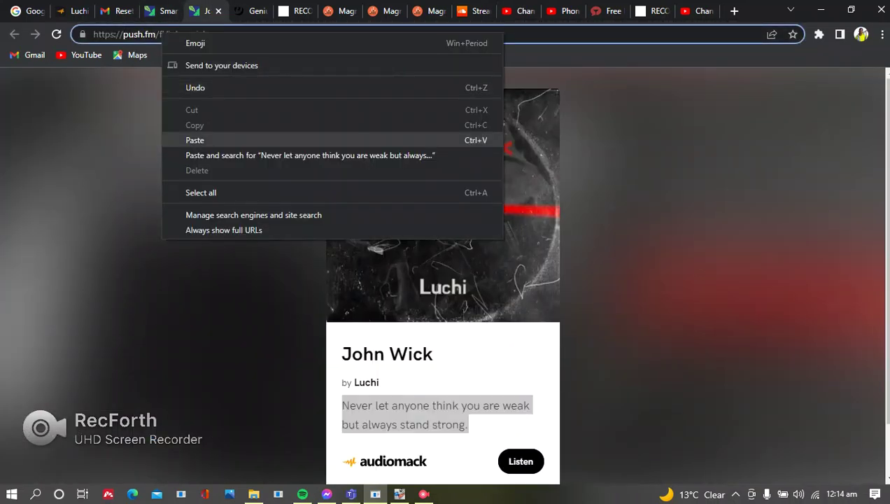
{"action": "left_click", "coordinate": [201, 192]}
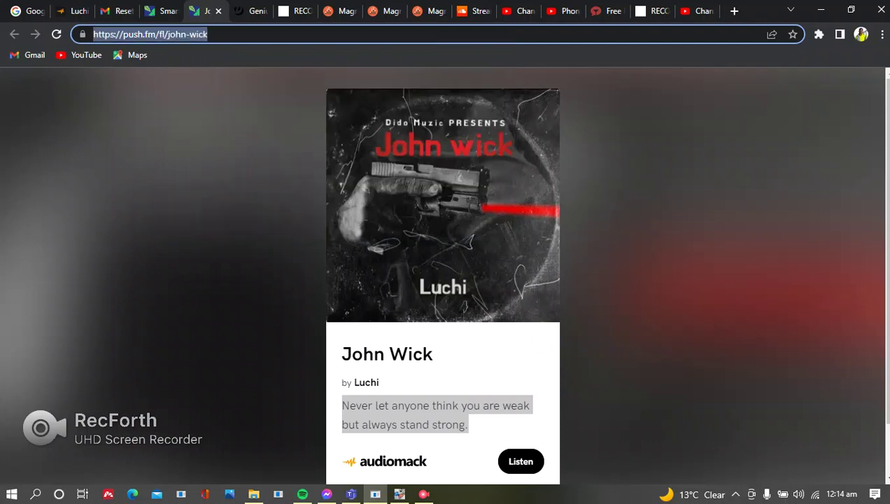
{"action": "right_click", "coordinate": [180, 34]}
{"action": "left_click", "coordinate": [210, 124]}
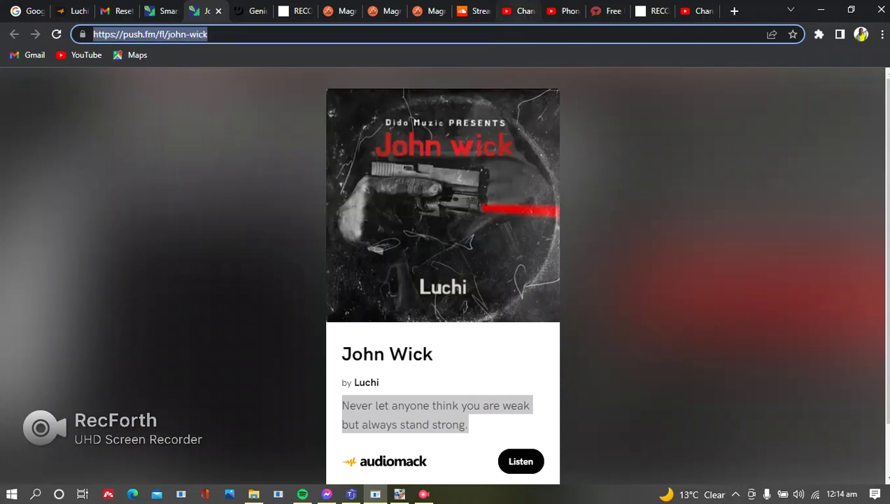
{"action": "left_click", "coordinate": [518, 11]}
{"action": "right_click", "coordinate": [248, 360]}
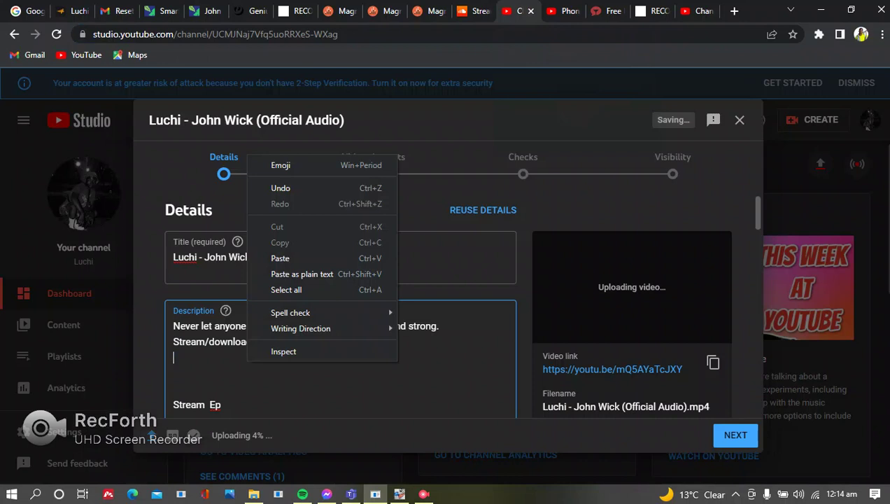
{"action": "left_click", "coordinate": [281, 259]}
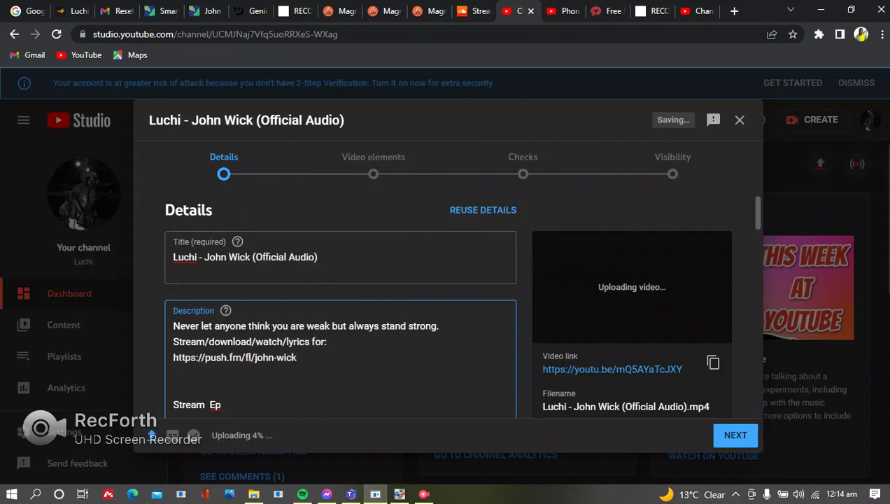
Delete the Stream Ep line and the empty lines above the credits.
{"action": "left_click", "coordinate": [195, 404]}
{"action": "key", "text": "End"}
{"action": "key", "text": "BackSpace"}
{"action": "key", "text": "BackSpace"}
{"action": "key", "text": "BackSpace"}
{"action": "key", "text": "BackSpace"}
{"action": "key", "text": "BackSpace"}
{"action": "key", "text": "BackSpace"}
{"action": "key", "text": "BackSpace"}
{"action": "key", "text": "BackSpace"}
{"action": "key", "text": "BackSpace"}
{"action": "key", "text": "BackSpace"}
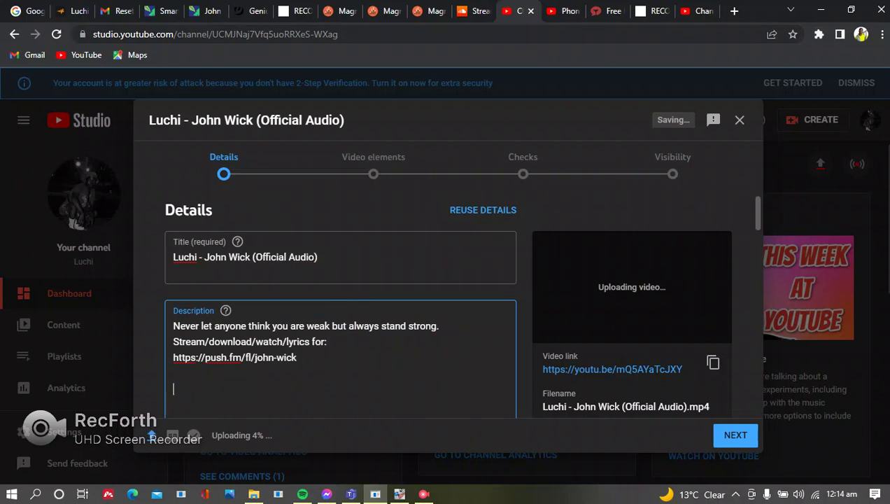
{"action": "key", "text": "BackSpace"}
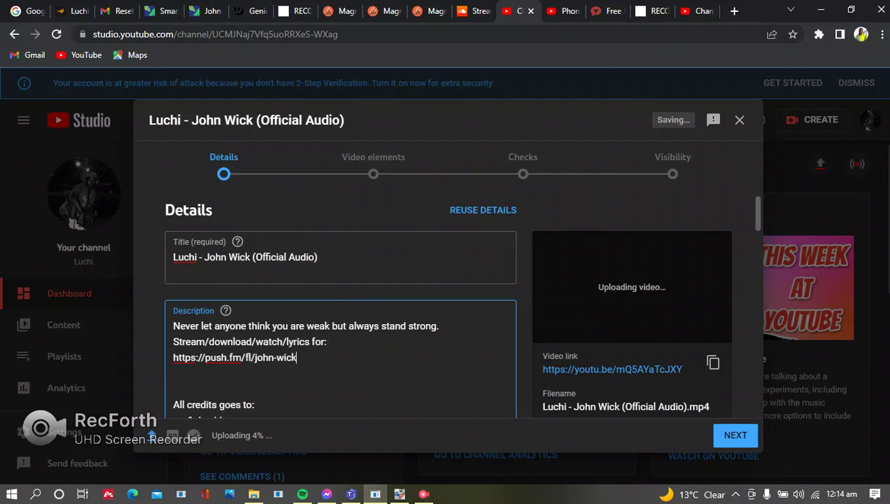
{"action": "left_click", "coordinate": [174, 388]}
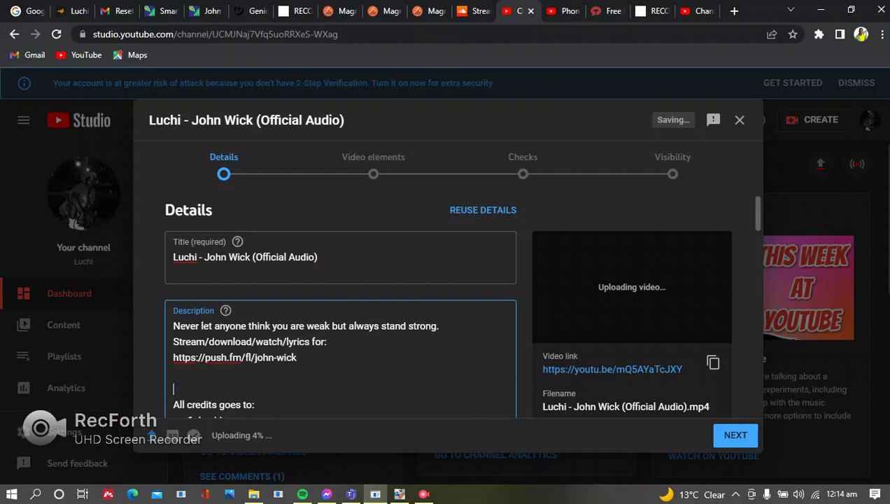
{"action": "key", "text": "BackSpace"}
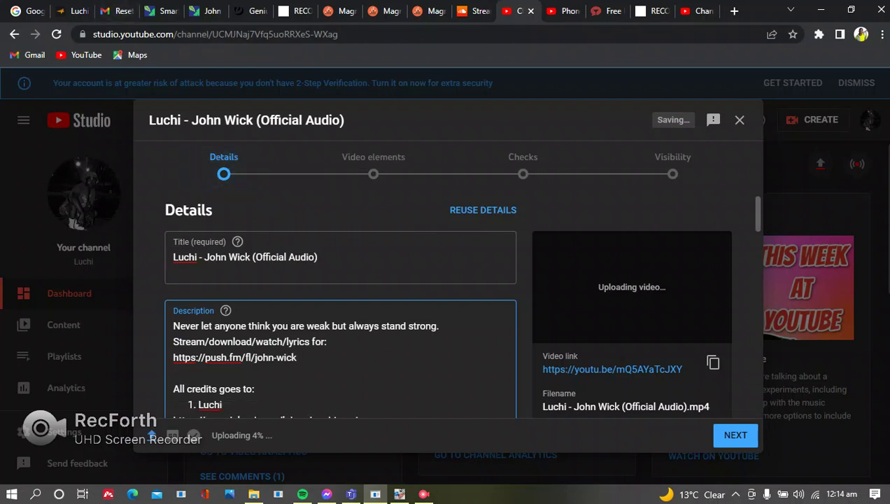
{"action": "scroll", "coordinate": [343, 322], "scroll_direction": "down", "scroll_amount": 3}
Delete the (b) and Dancers lines and add a new line under Others.
{"action": "left_click", "coordinate": [187, 336]}
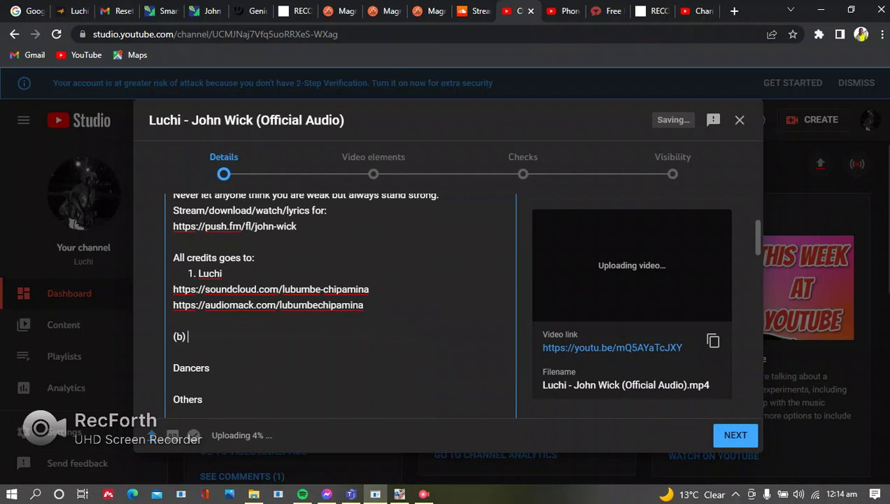
{"action": "key", "text": "BackSpace"}
{"action": "key", "text": "BackSpace"}
{"action": "key", "text": "BackSpace"}
{"action": "key", "text": "BackSpace"}
{"action": "key", "text": "BackSpace"}
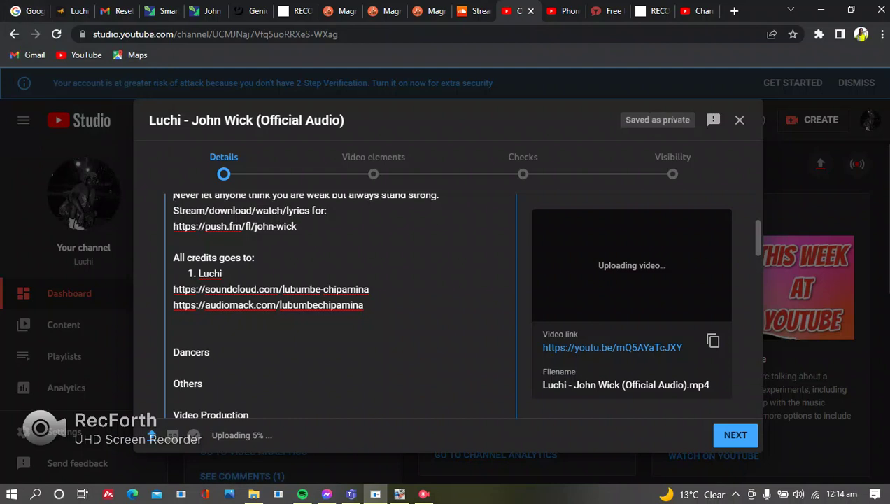
{"action": "left_click", "coordinate": [172, 367]}
{"action": "key", "text": "BackSpace"}
{"action": "key", "text": "BackSpace"}
{"action": "key", "text": "BackSpace"}
{"action": "key", "text": "BackSpace"}
{"action": "key", "text": "BackSpace"}
{"action": "key", "text": "BackSpace"}
{"action": "key", "text": "BackSpace"}
{"action": "key", "text": "BackSpace"}
{"action": "key", "text": "BackSpace"}
{"action": "key", "text": "BackSpace"}
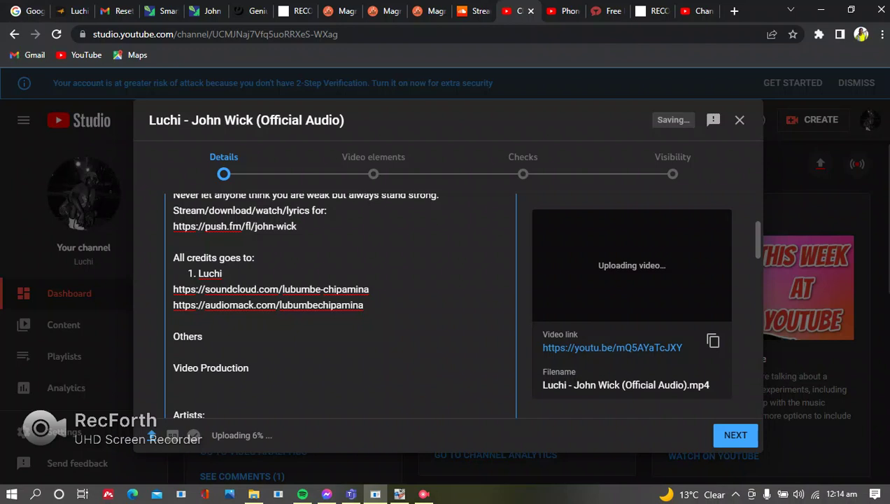
{"action": "key", "text": "Return"}
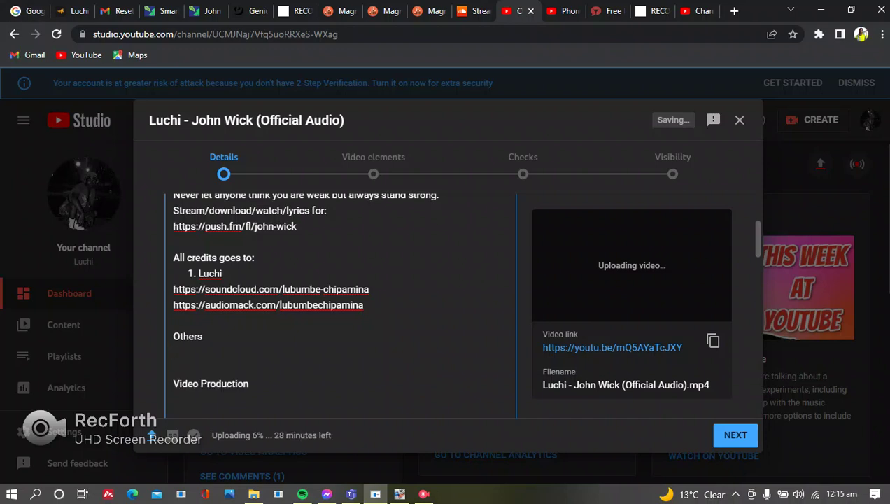
Type 'Publisher:' under Others, followed by an empty line.
{"action": "scroll", "coordinate": [282, 305], "scroll_direction": "down", "scroll_amount": 5}
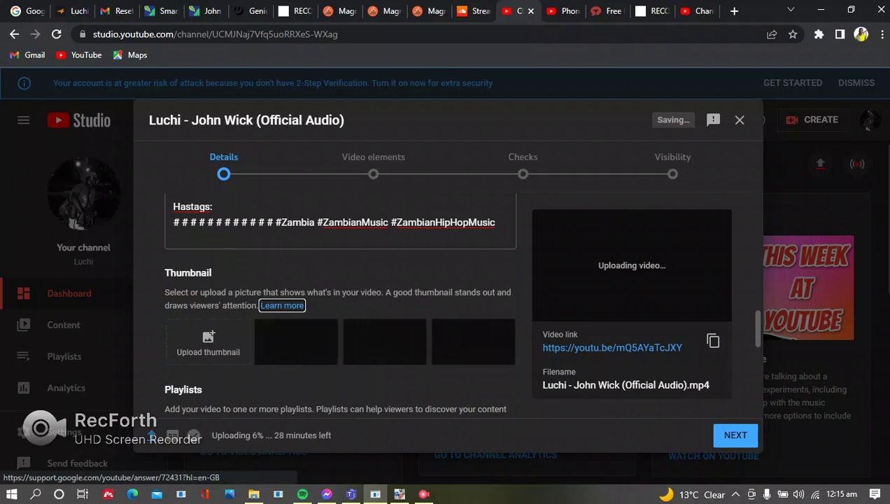
{"action": "scroll", "coordinate": [282, 306], "scroll_direction": "up", "scroll_amount": 1}
{"action": "scroll", "coordinate": [340, 306], "scroll_direction": "up", "scroll_amount": 7}
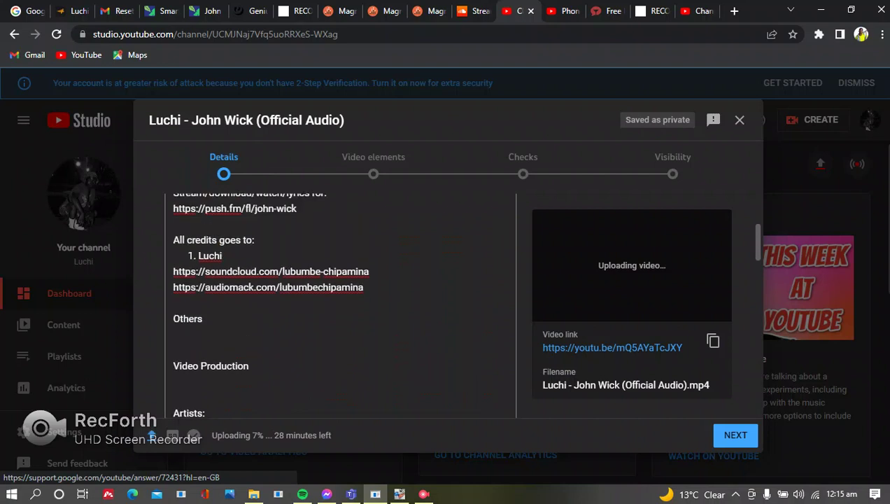
{"action": "scroll", "coordinate": [340, 306], "scroll_direction": "down", "scroll_amount": 1}
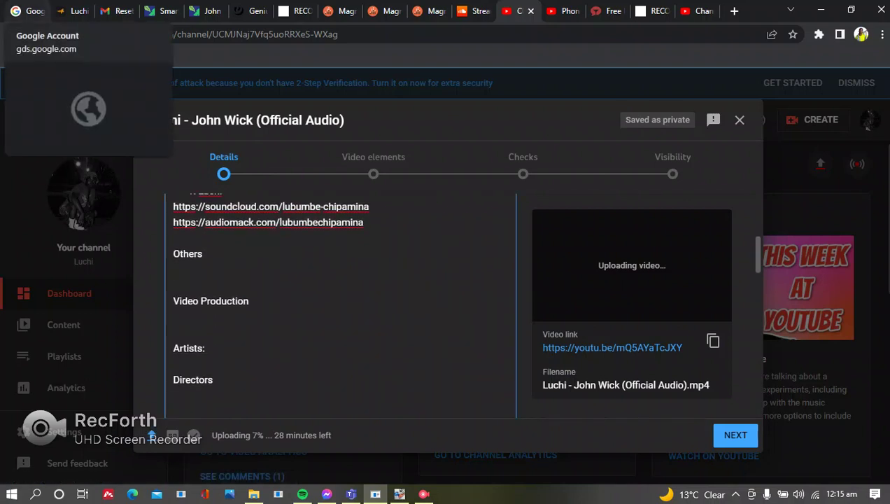
{"action": "type", "text": "P"}
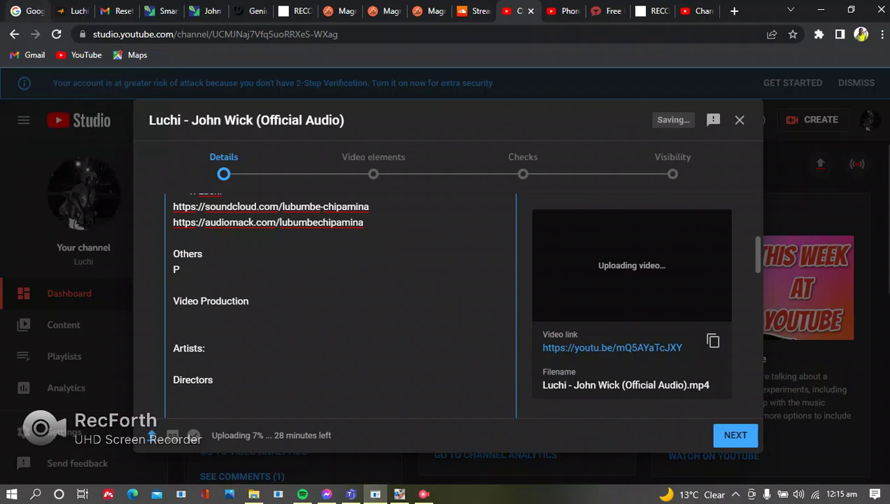
{"action": "type", "text": "ublis"}
{"action": "type", "text": "her"}
{"action": "type", "text": ":"}
{"action": "key", "text": "Return"}
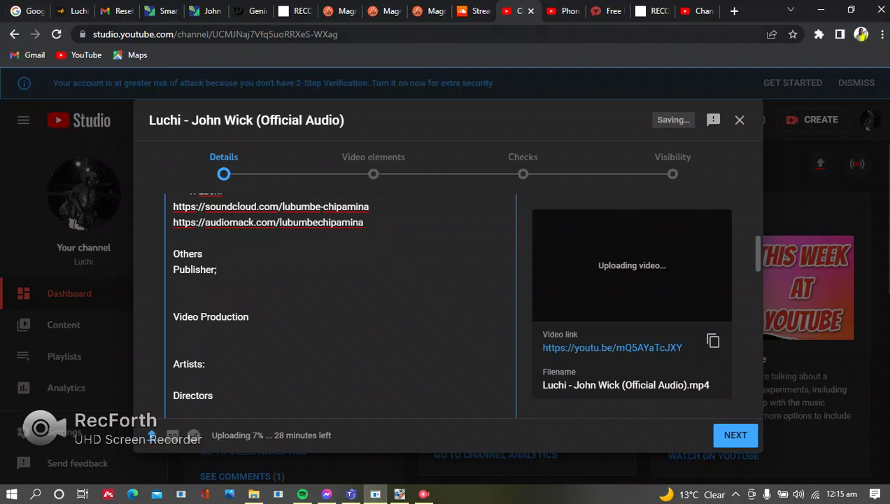
{"action": "left_click", "coordinate": [696, 11]}
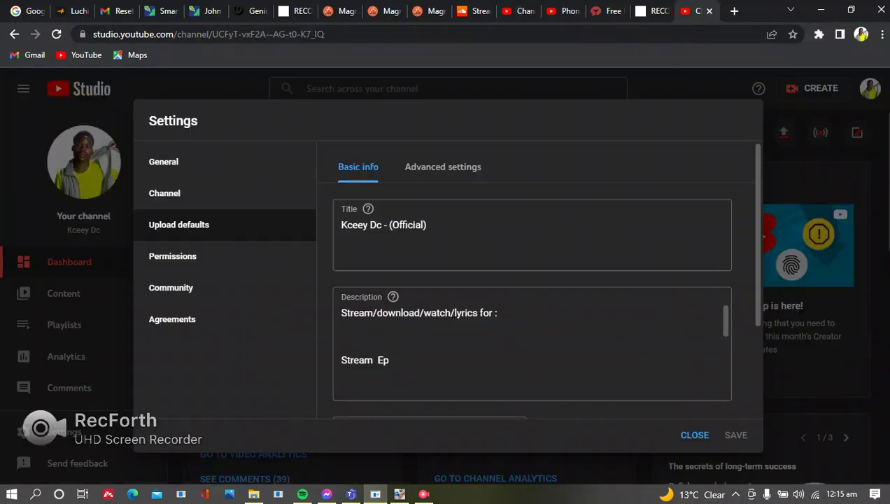
Copy the artist entry and its four social links from Upload defaults, then return to the John Wick upload.
{"action": "left_click", "coordinate": [532, 343]}
{"action": "scroll", "coordinate": [532, 343], "scroll_direction": "down", "scroll_amount": 5}
{"action": "scroll", "coordinate": [532, 343], "scroll_direction": "down", "scroll_amount": 1}
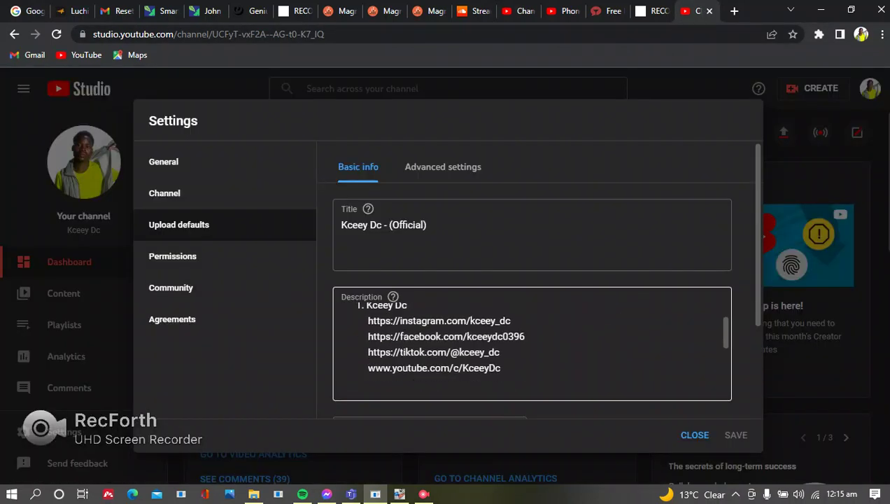
{"action": "key", "text": "ctrl+a"}
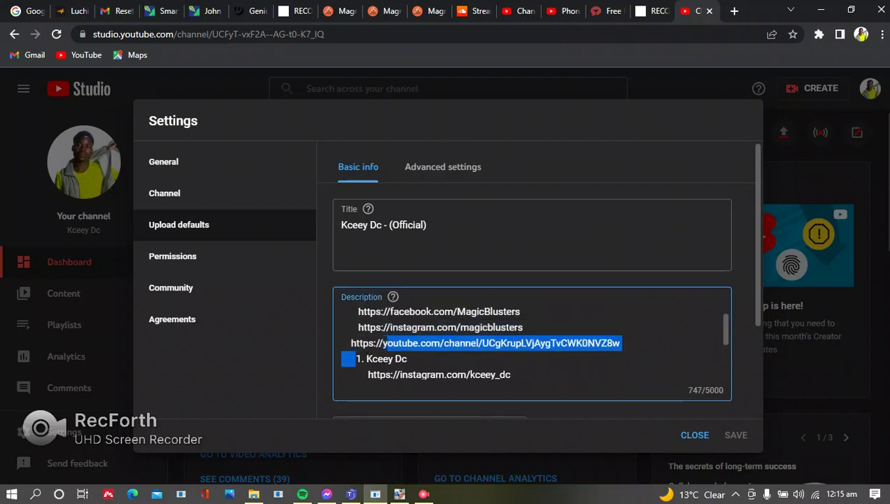
{"action": "scroll", "coordinate": [532, 343], "scroll_direction": "down", "scroll_amount": 2}
{"action": "key", "text": "shift+Up"}
{"action": "key", "text": "shift+Up"}
{"action": "key", "text": "shift+Up"}
{"action": "key", "text": "shift+Up"}
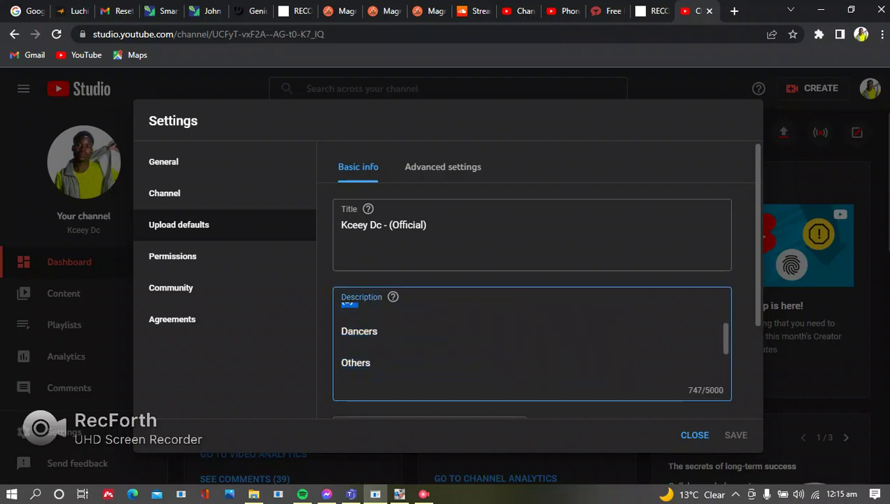
{"action": "key", "text": "shift+Up"}
{"action": "key", "text": "shift+Up"}
{"action": "key", "text": "shift+Up"}
{"action": "key", "text": "shift+Up"}
{"action": "key", "text": "shift+Down"}
{"action": "key", "text": "shift+Down"}
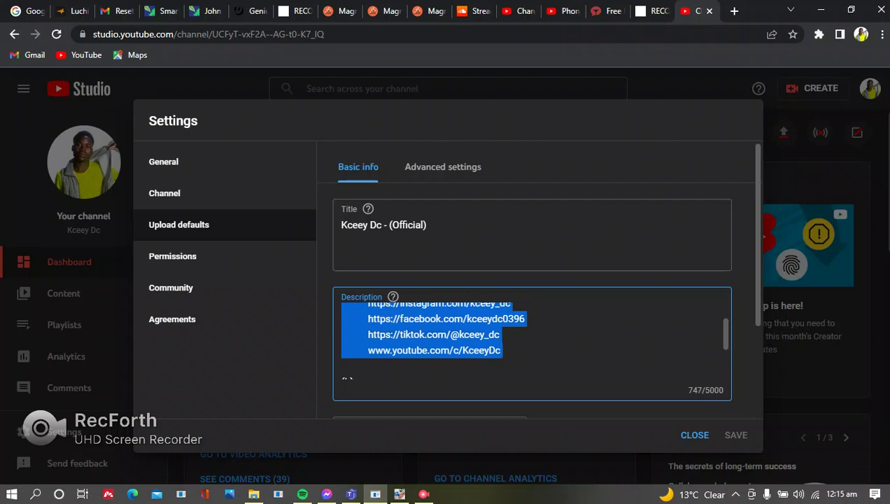
{"action": "right_click", "coordinate": [481, 348]}
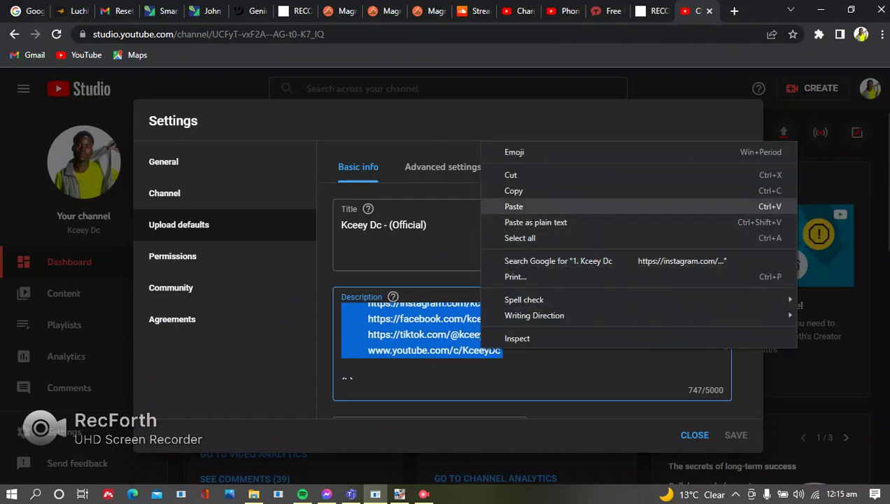
{"action": "left_click", "coordinate": [514, 190]}
{"action": "left_click", "coordinate": [519, 10]}
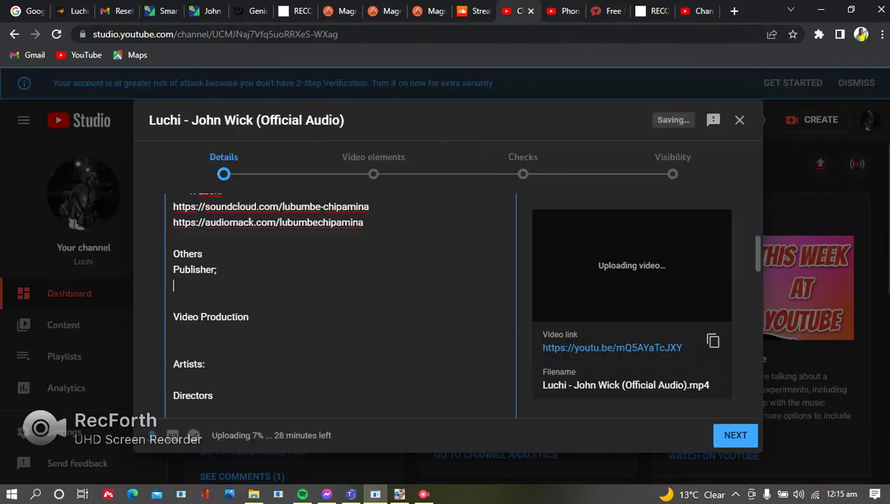
Paste the copied artist entry and social links under Publisher in the description.
{"action": "key", "text": "shift+F10"}
{"action": "key", "text": "Up"}
{"action": "key", "text": "Up"}
{"action": "key", "text": "Up"}
{"action": "key", "text": "Up"}
{"action": "key", "text": "Up"}
{"action": "key", "text": "Up"}
{"action": "key", "text": "Up"}
{"action": "key", "text": "Escape"}
{"action": "key", "text": "ctrl+v"}
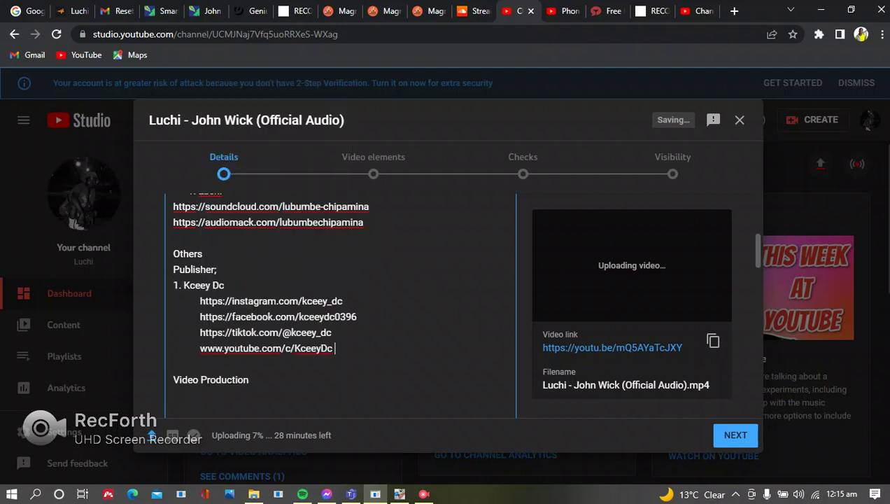
{"action": "scroll", "coordinate": [340, 306], "scroll_direction": "down", "scroll_amount": 1}
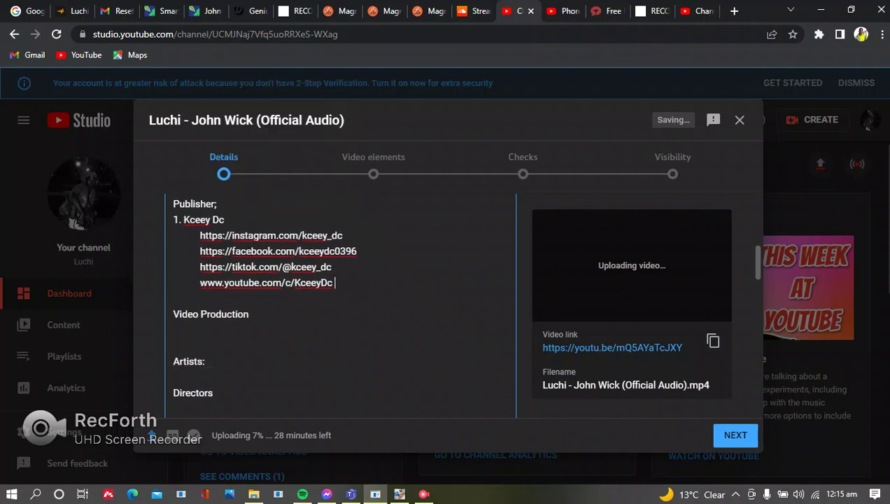
Remove the Video Production lines and the extra blank line above Music.
{"action": "left_click", "coordinate": [248, 314]}
{"action": "key", "text": "BackSpace"}
{"action": "key", "text": "BackSpace"}
{"action": "key", "text": "BackSpace"}
{"action": "key", "text": "BackSpace"}
{"action": "key", "text": "BackSpace"}
{"action": "key", "text": "BackSpace"}
{"action": "key", "text": "BackSpace"}
{"action": "key", "text": "BackSpace"}
{"action": "key", "text": "BackSpace"}
{"action": "key", "text": "BackSpace"}
{"action": "key", "text": "BackSpace"}
{"action": "key", "text": "BackSpace"}
{"action": "key", "text": "BackSpace"}
{"action": "key", "text": "BackSpace"}
{"action": "key", "text": "BackSpace"}
{"action": "key", "text": "BackSpace"}
{"action": "key", "text": "BackSpace"}
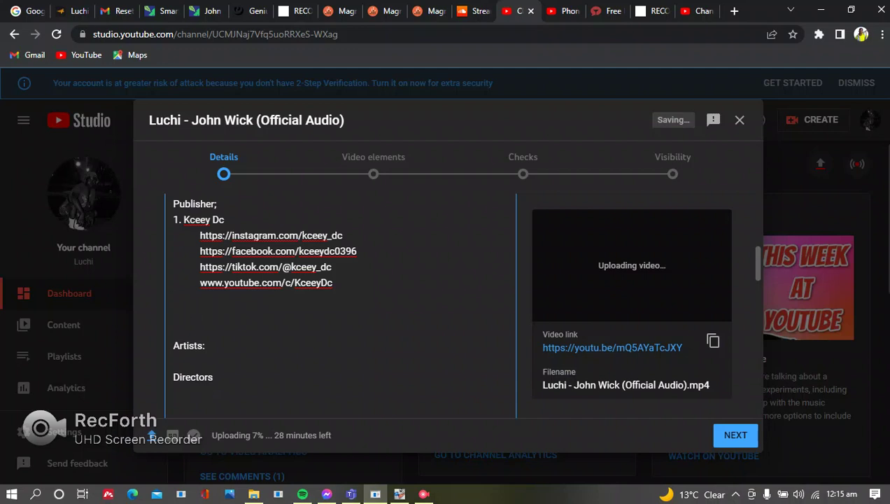
{"action": "key", "text": "BackSpace"}
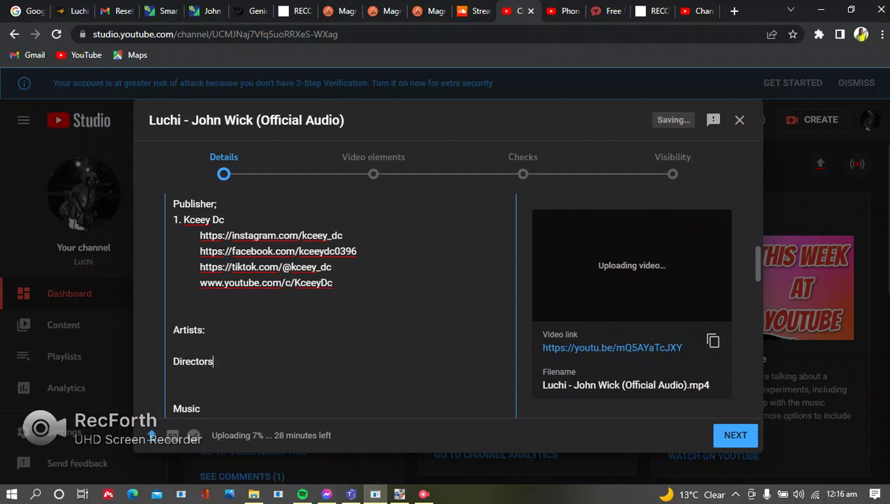
{"action": "key", "text": "BackSpace"}
{"action": "key", "text": "ctrl+z"}
{"action": "key", "text": "ctrl+z"}
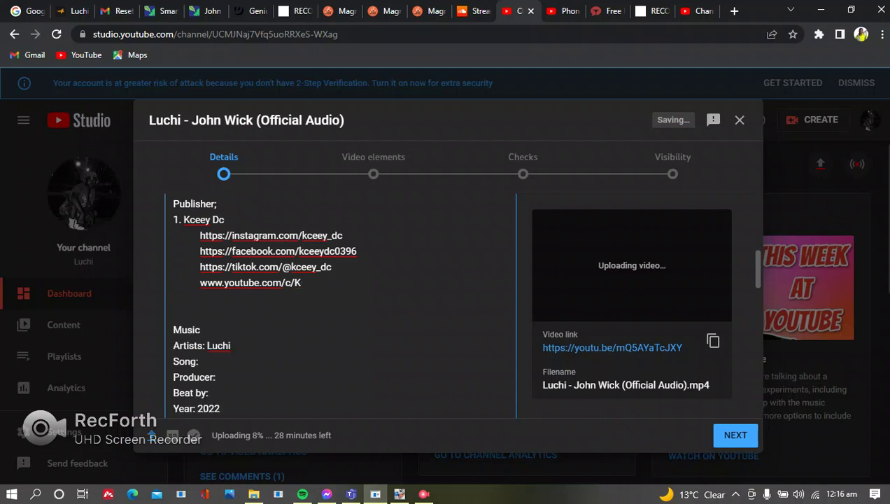
{"action": "type", "text": "ceeyDc"}
{"action": "left_click", "coordinate": [181, 328]}
{"action": "key", "text": "Up"}
{"action": "key", "text": "BackSpace"}
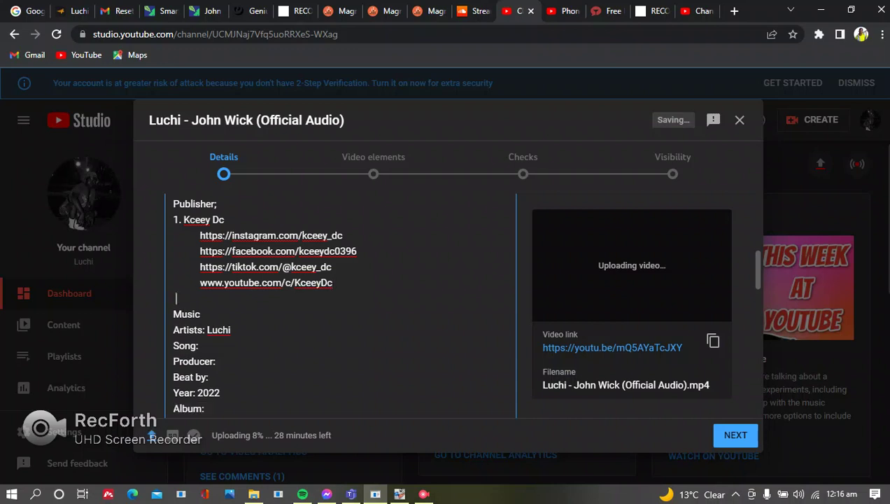
Fill in the Music block with Song: John Wick and Producer: Dido Muzic.
{"action": "left_click", "coordinate": [200, 345]}
{"action": "type", "text": "John Wick"}
{"action": "left_click", "coordinate": [217, 362]}
{"action": "type", "text": "Did"}
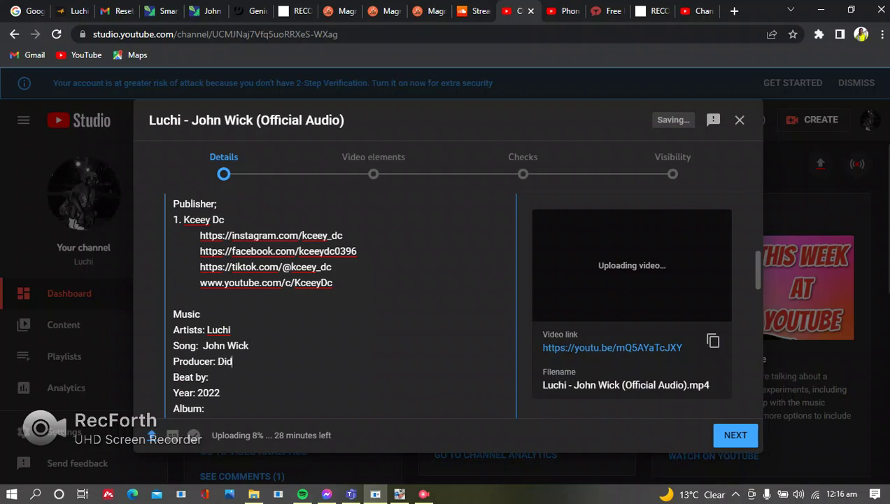
{"action": "type", "text": "o Muzic"}
{"action": "scroll", "coordinate": [341, 306], "scroll_direction": "down", "scroll_amount": 1}
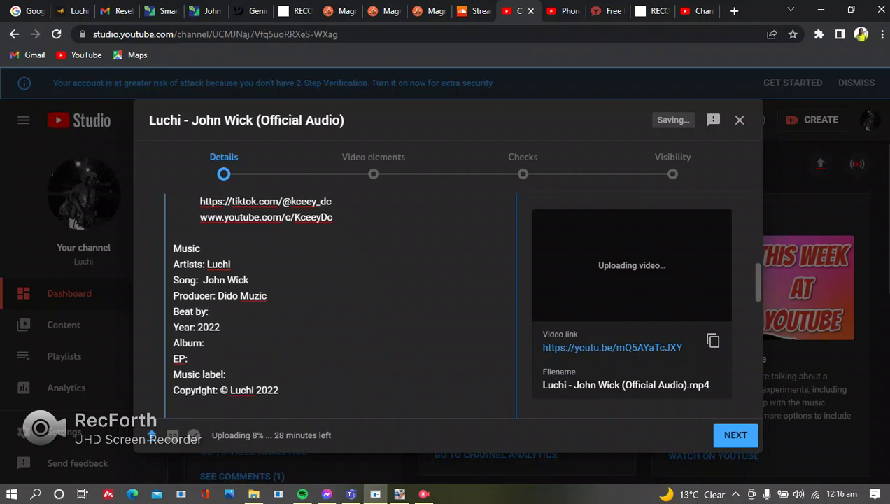
{"action": "scroll", "coordinate": [341, 294], "scroll_direction": "down", "scroll_amount": 1}
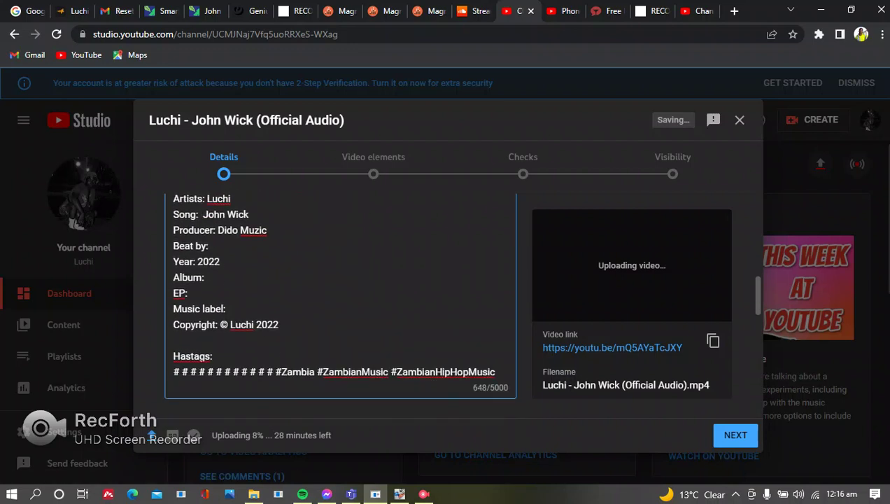
Add #JohnWick to the hashtag line and delete the stray # signs and #Zambia.
{"action": "left_click", "coordinate": [179, 371]}
{"action": "type", "text": "Jo"}
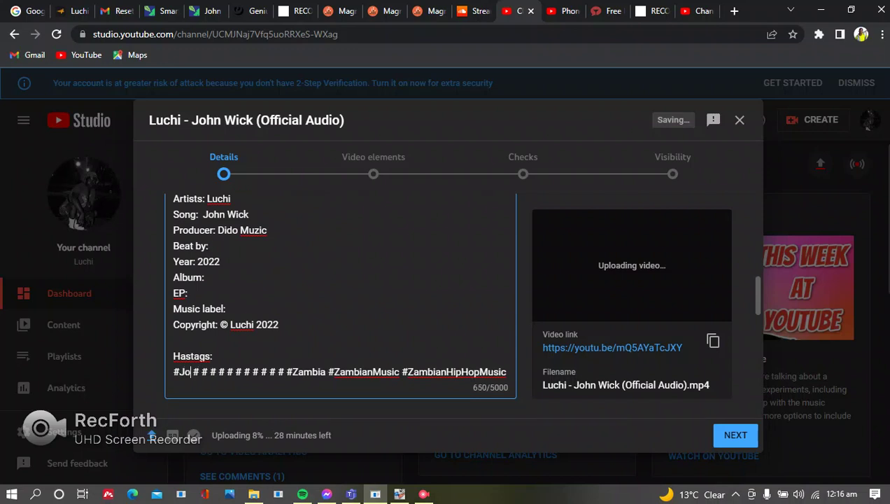
{"action": "type", "text": "hn"}
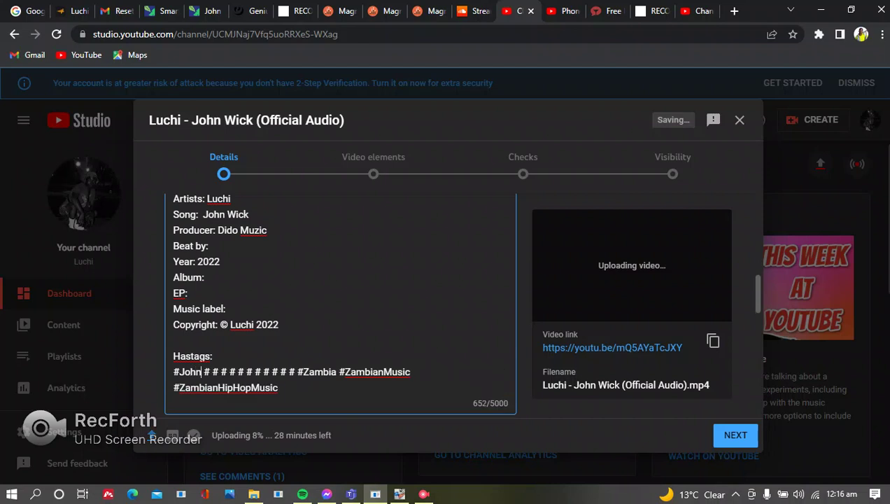
{"action": "type", "text": "Wick"}
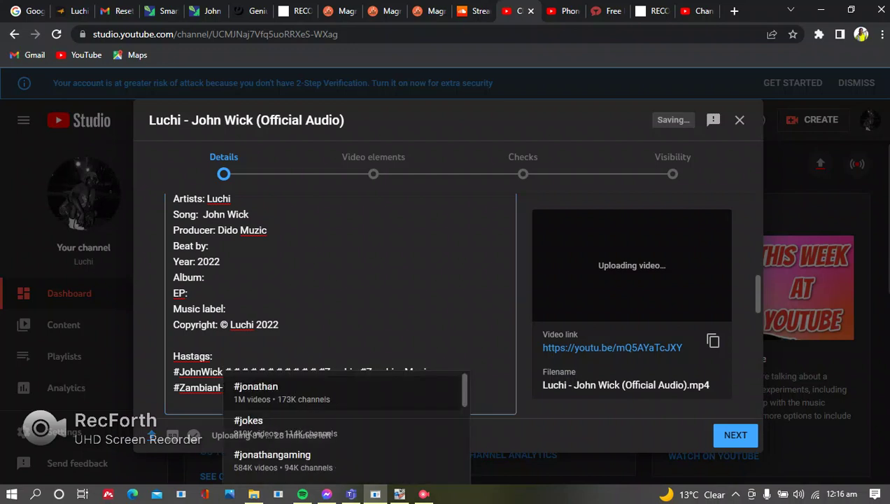
{"action": "left_click", "coordinate": [213, 356]}
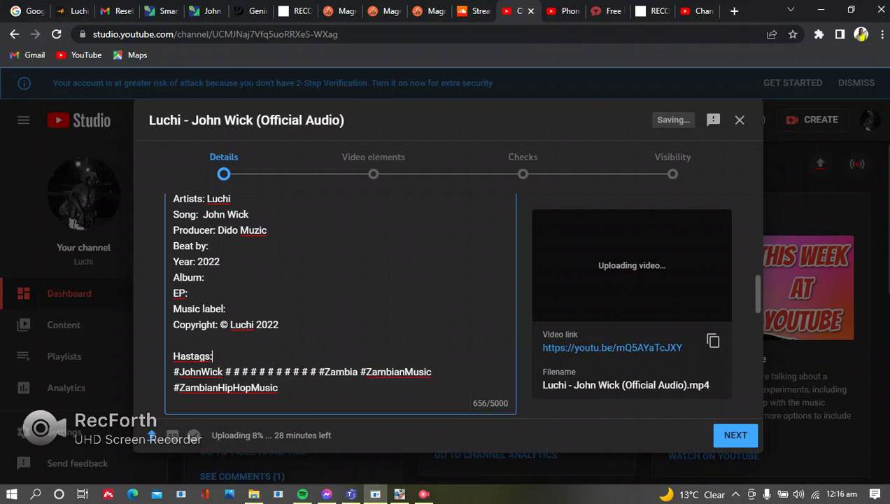
{"action": "left_click_drag", "start_coordinate": [225, 371], "coordinate": [358, 371]}
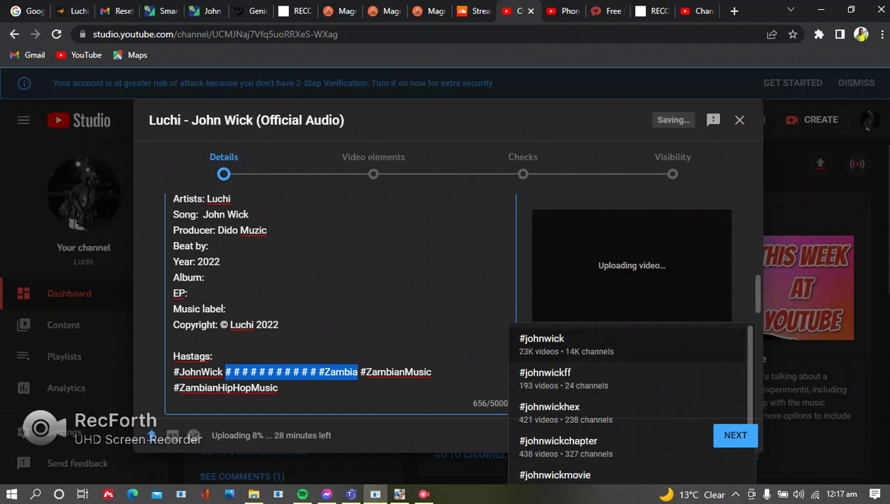
{"action": "key", "text": "BackSpace"}
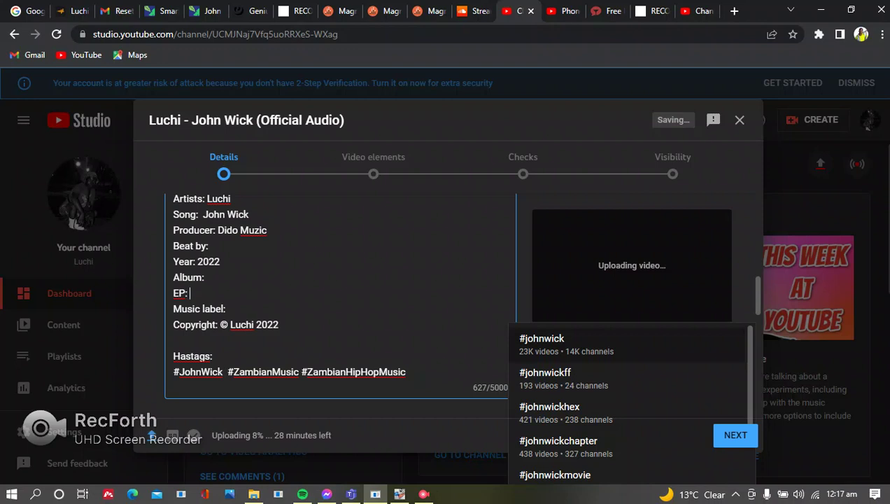
Begin creating a playlist named Official Audios from the Playlists dropdown.
{"action": "scroll", "coordinate": [339, 303], "scroll_direction": "down", "scroll_amount": 4}
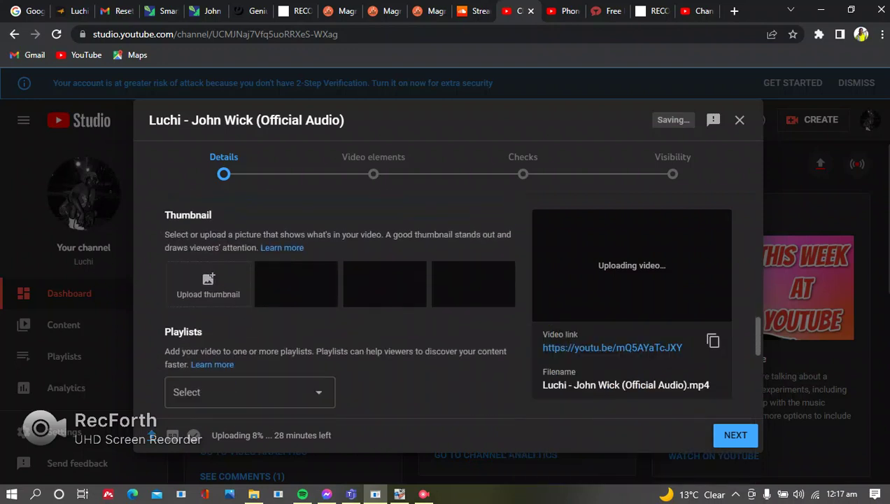
{"action": "scroll", "coordinate": [340, 302], "scroll_direction": "down", "scroll_amount": 1}
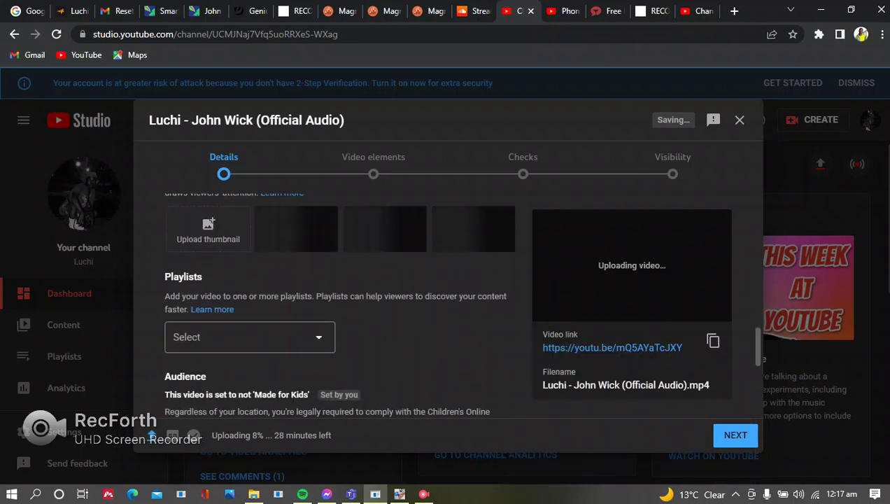
{"action": "left_click", "coordinate": [250, 337]}
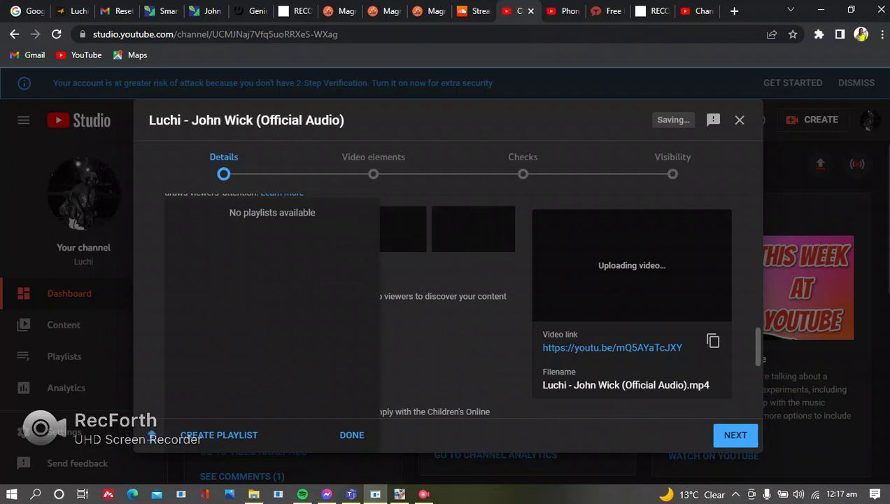
{"action": "left_click", "coordinate": [218, 435]}
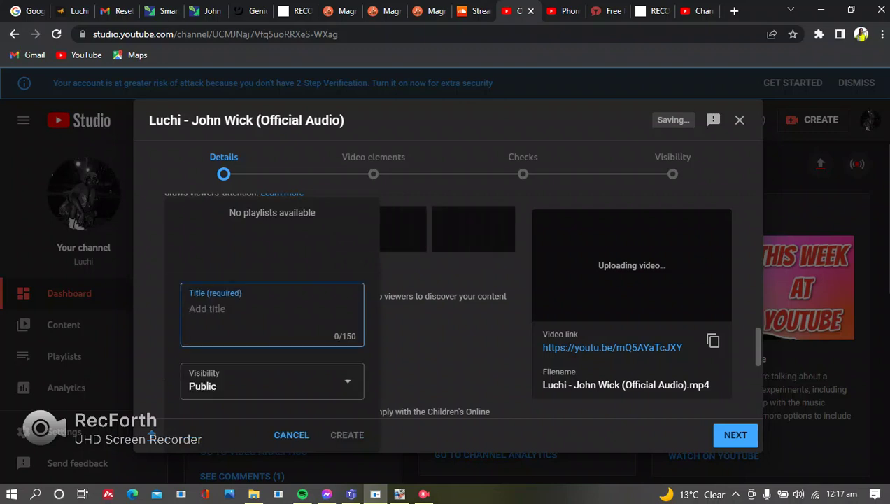
{"action": "type", "text": "Officia"}
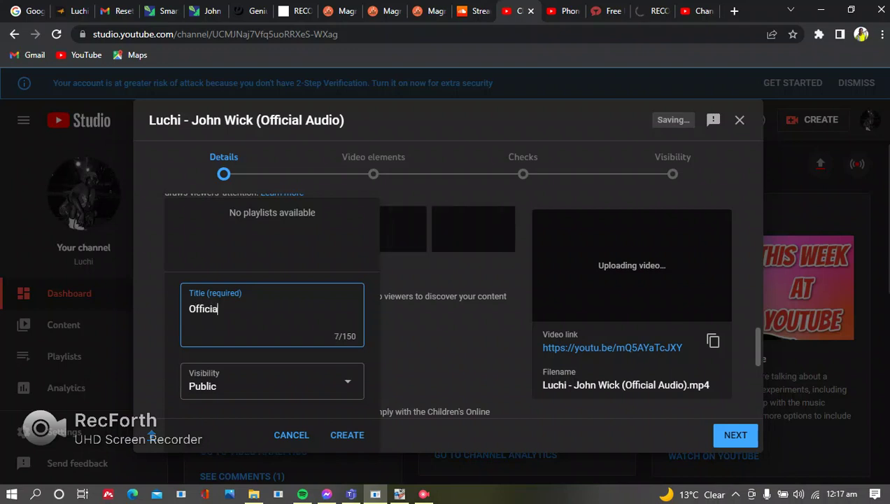
{"action": "type", "text": "l Audios"}
{"action": "key", "text": "Tab"}
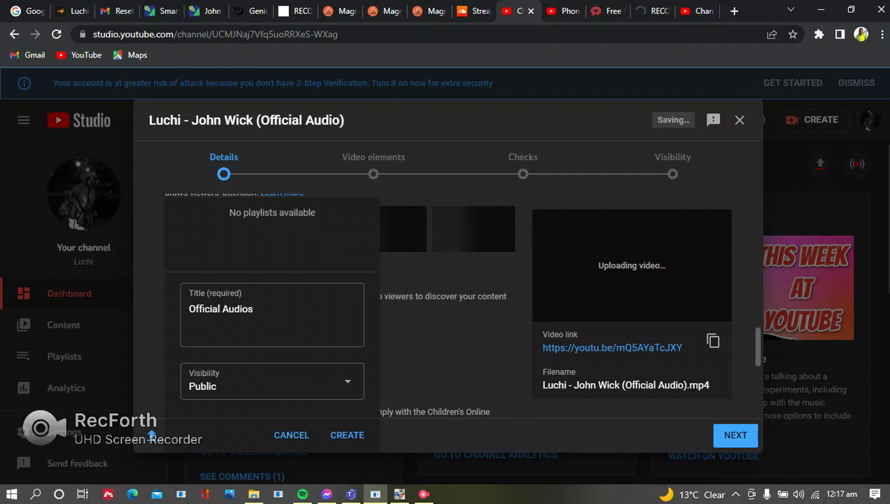
{"action": "key", "text": "Escape"}
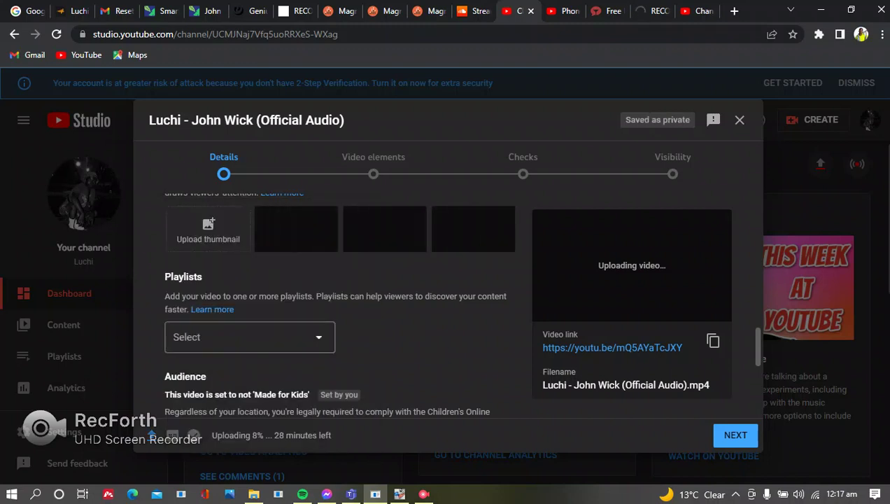
Create the public Official Audios playlist and assign the video to it.
{"action": "left_click", "coordinate": [250, 337]}
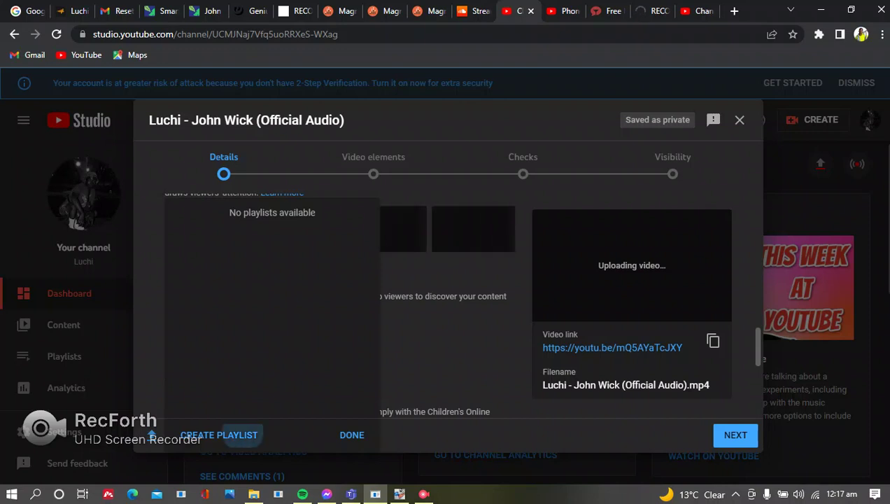
{"action": "left_click", "coordinate": [220, 435]}
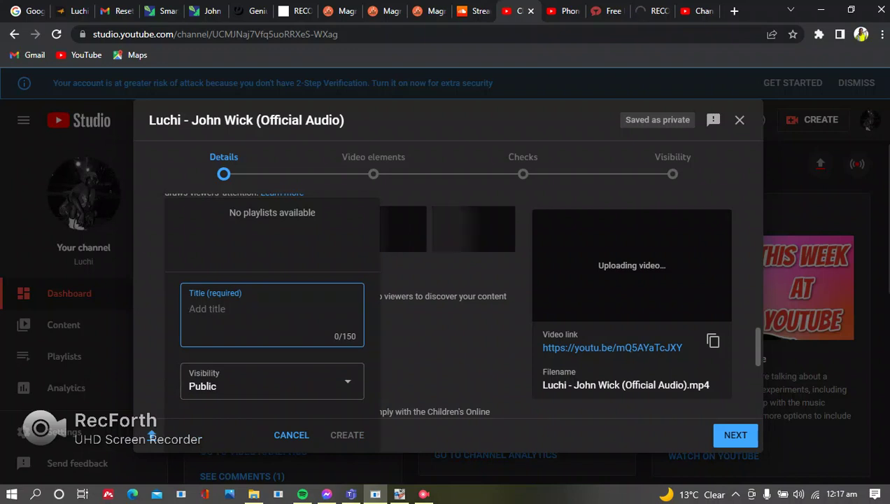
{"action": "type", "text": "Off"}
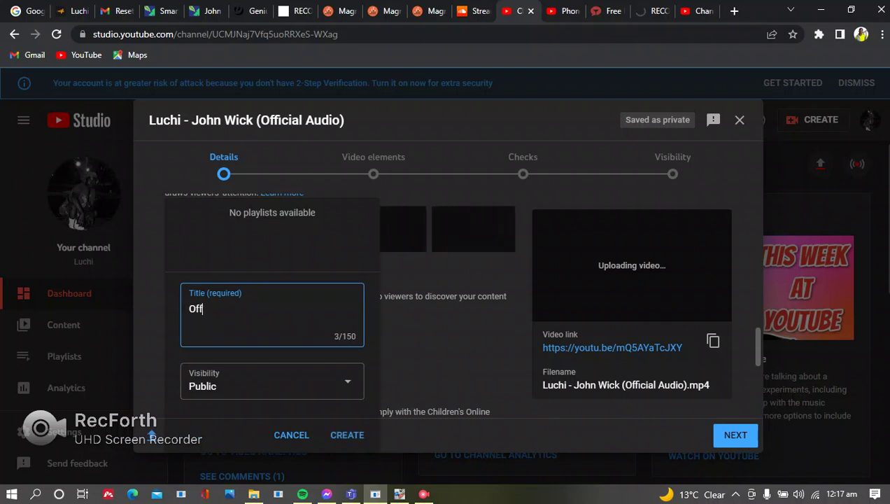
{"action": "type", "text": "icial Audios"}
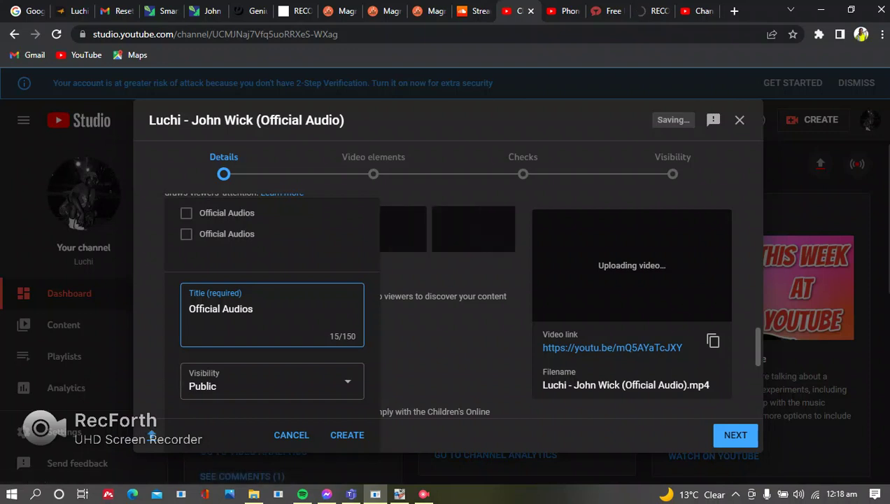
{"action": "left_click", "coordinate": [149, 434]}
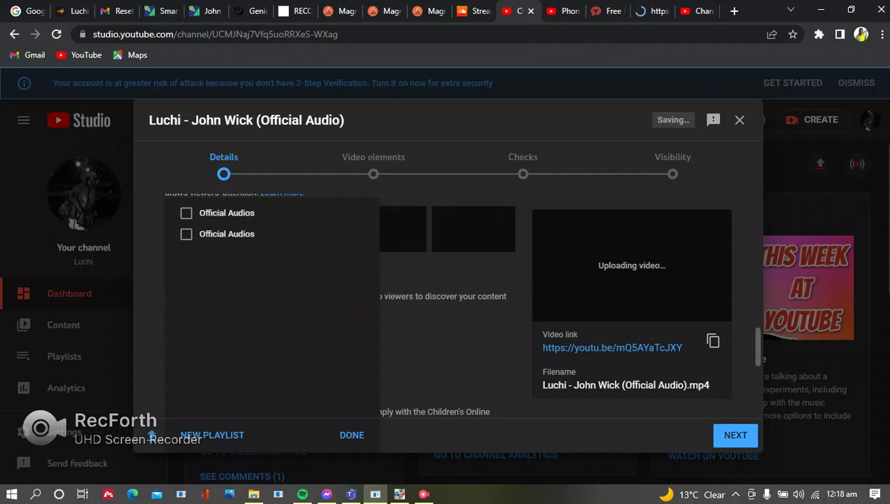
{"action": "left_click", "coordinate": [186, 213]}
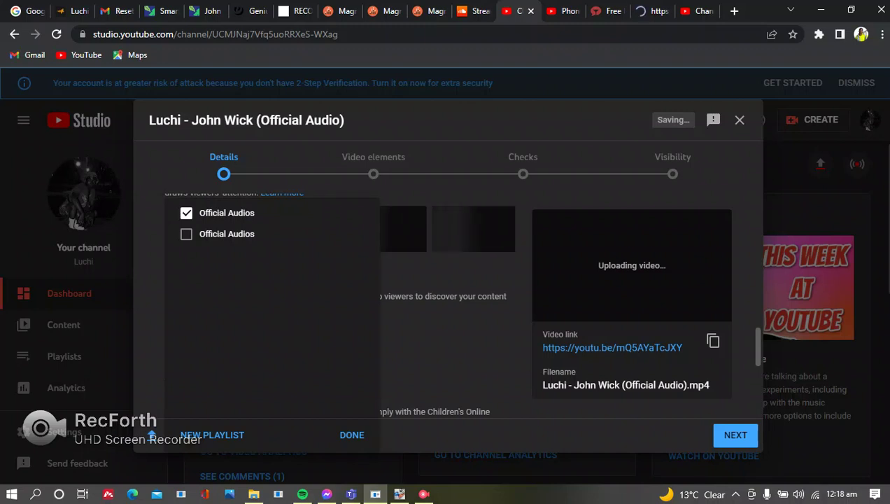
{"action": "left_click", "coordinate": [352, 435]}
Expand the additional settings and add the tags Kceey Dc and Dido Muzic.
{"action": "scroll", "coordinate": [460, 308], "scroll_direction": "down", "scroll_amount": 2}
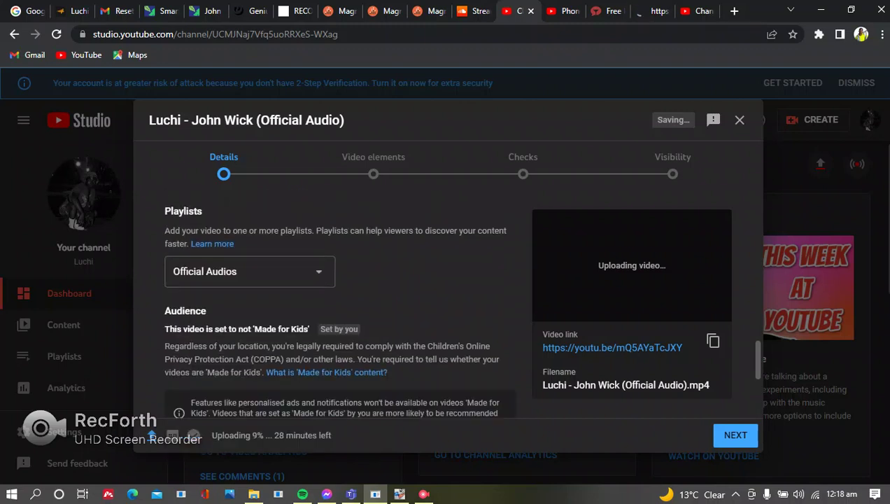
{"action": "scroll", "coordinate": [460, 308], "scroll_direction": "down", "scroll_amount": 2}
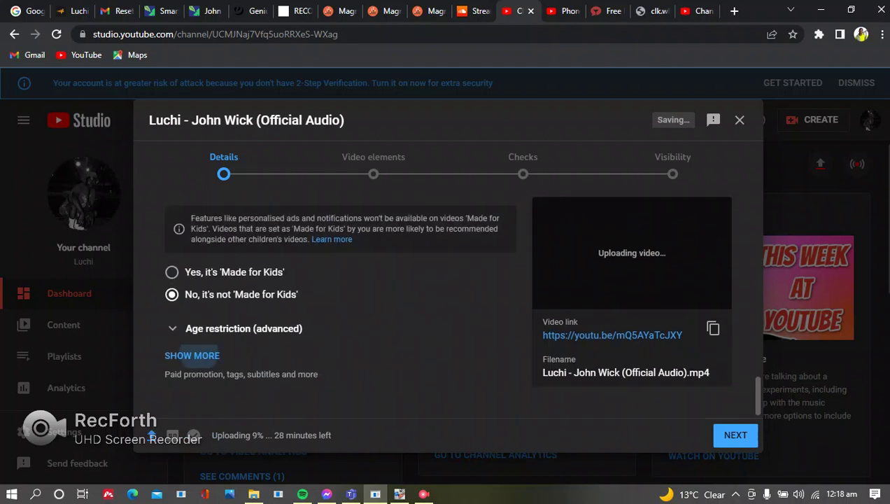
{"action": "left_click", "coordinate": [192, 355]}
{"action": "scroll", "coordinate": [340, 301], "scroll_direction": "down", "scroll_amount": 2}
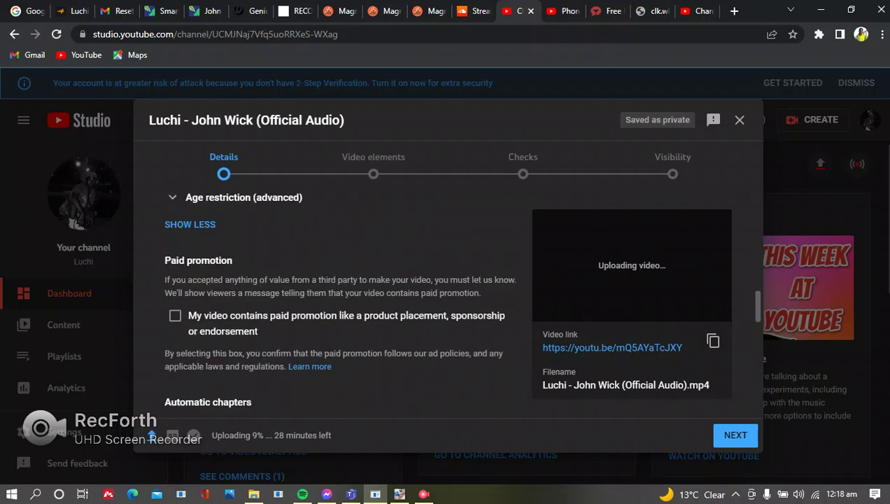
{"action": "scroll", "coordinate": [340, 301], "scroll_direction": "down", "scroll_amount": 2}
{"action": "scroll", "coordinate": [340, 301], "scroll_direction": "down", "scroll_amount": 3}
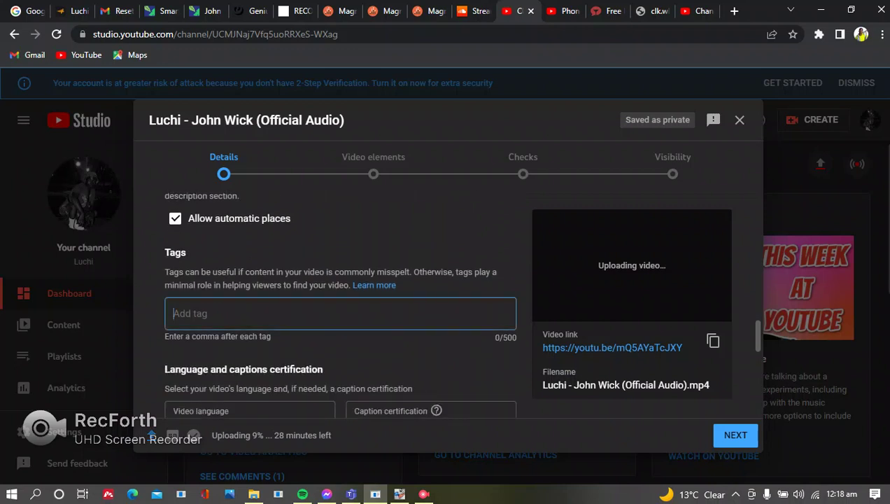
{"action": "type", "text": "Kc"}
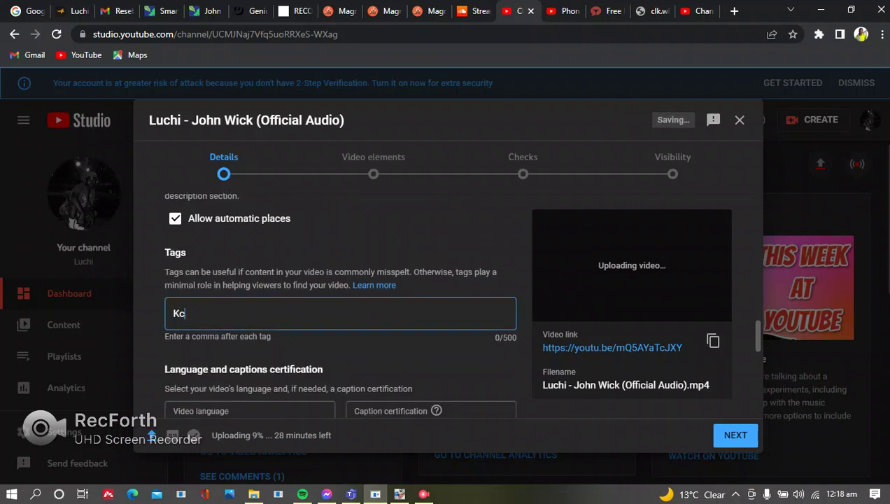
{"action": "type", "text": "eey D"}
{"action": "type", "text": "c,"}
{"action": "type", "text": "Did"}
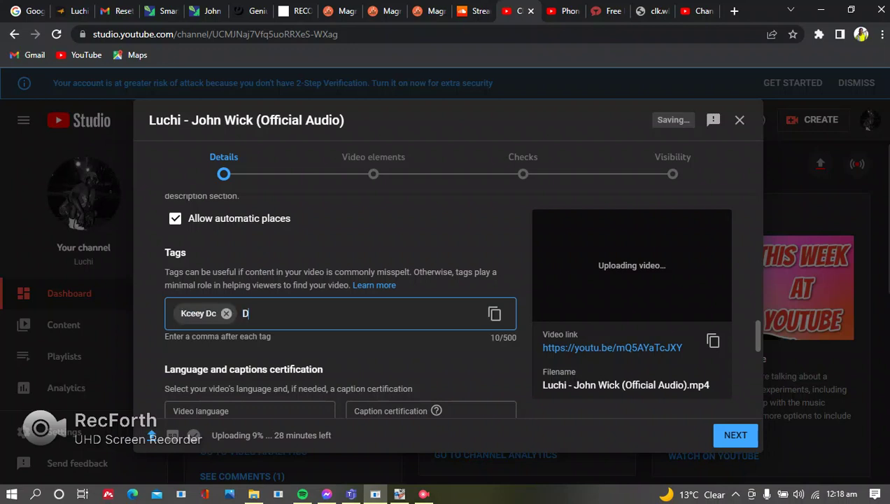
{"action": "type", "text": "o Mu"}
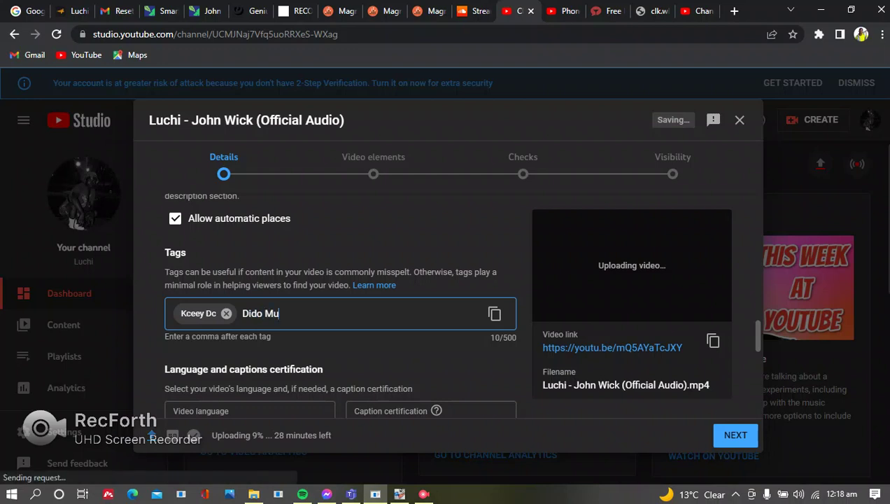
{"action": "type", "text": "zic,"}
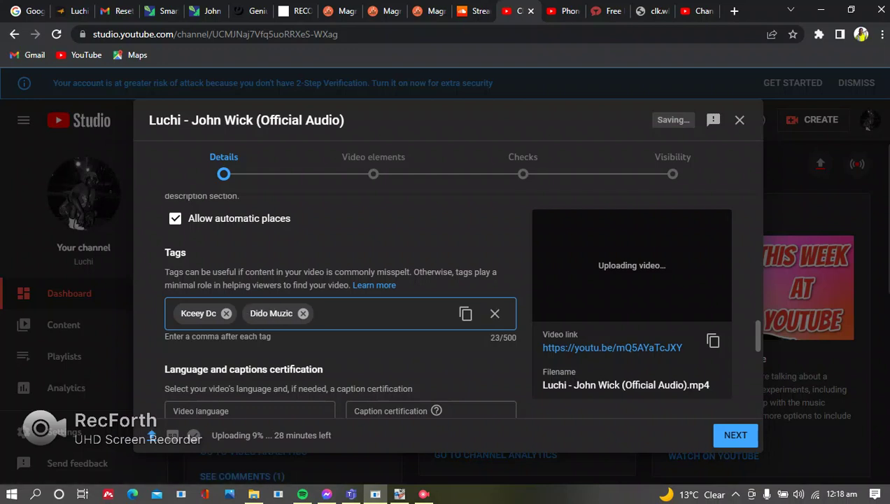
{"action": "scroll", "coordinate": [340, 301], "scroll_direction": "down", "scroll_amount": 1}
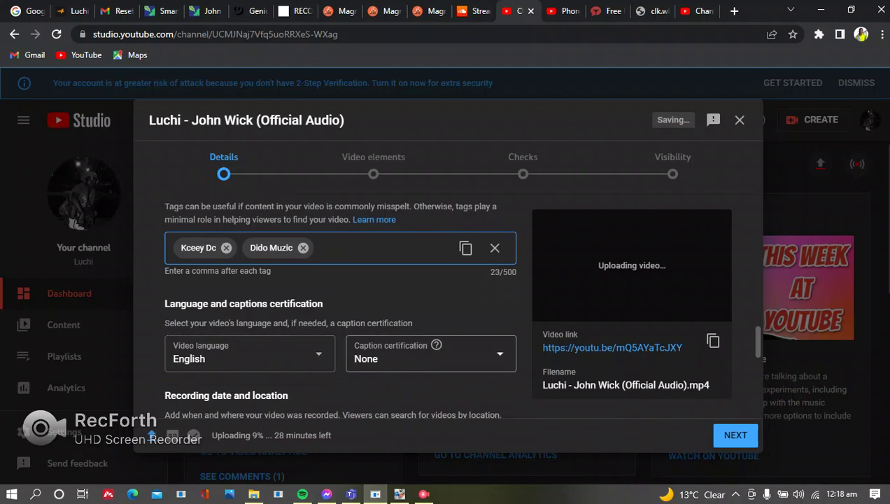
{"action": "scroll", "coordinate": [340, 301], "scroll_direction": "down", "scroll_amount": 3}
{"action": "scroll", "coordinate": [340, 301], "scroll_direction": "down", "scroll_amount": 4}
{"action": "scroll", "coordinate": [340, 301], "scroll_direction": "down", "scroll_amount": 3}
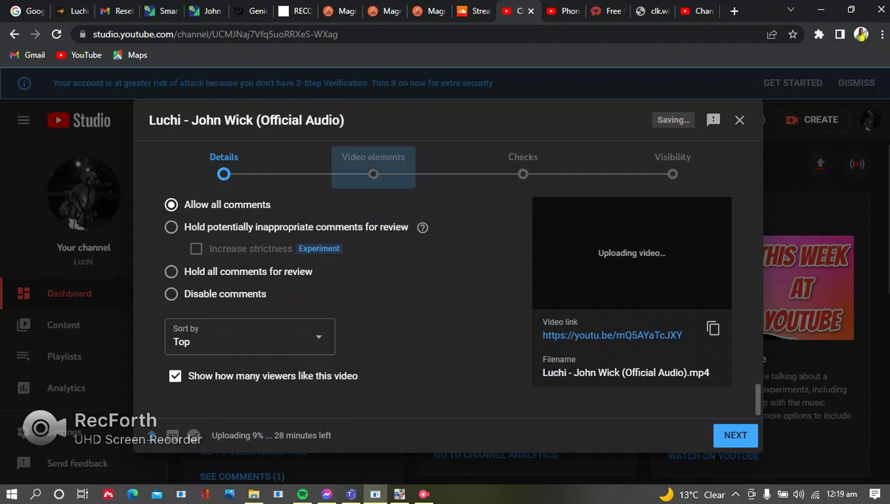
Advance to Video elements and open the end screen editor.
{"action": "left_click", "coordinate": [374, 164]}
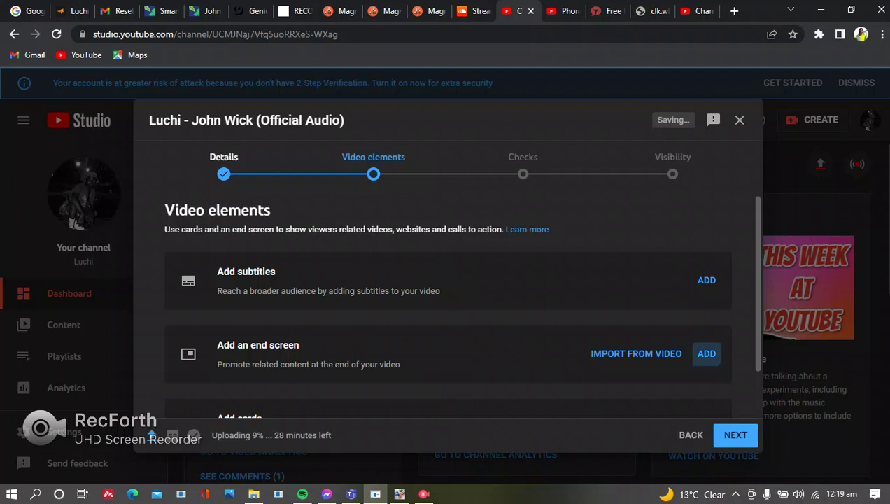
{"action": "left_click", "coordinate": [707, 354]}
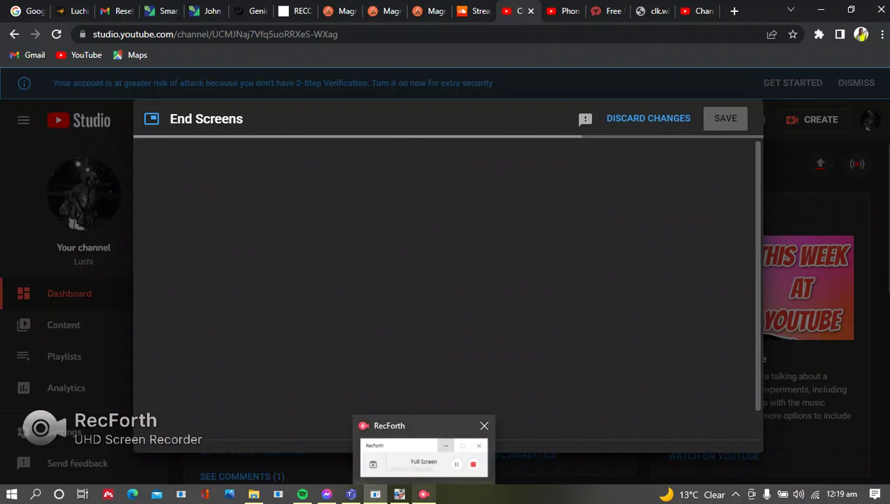
{"action": "left_click", "coordinate": [424, 494]}
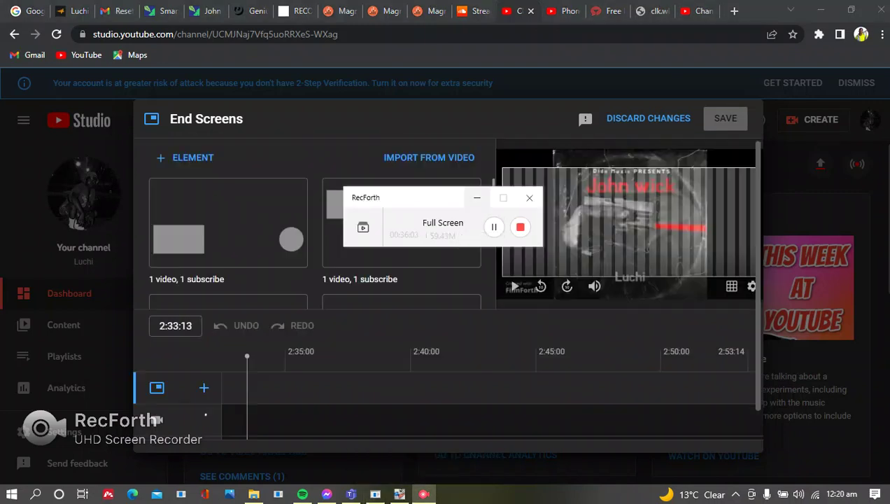
{"action": "left_click", "coordinate": [477, 198]}
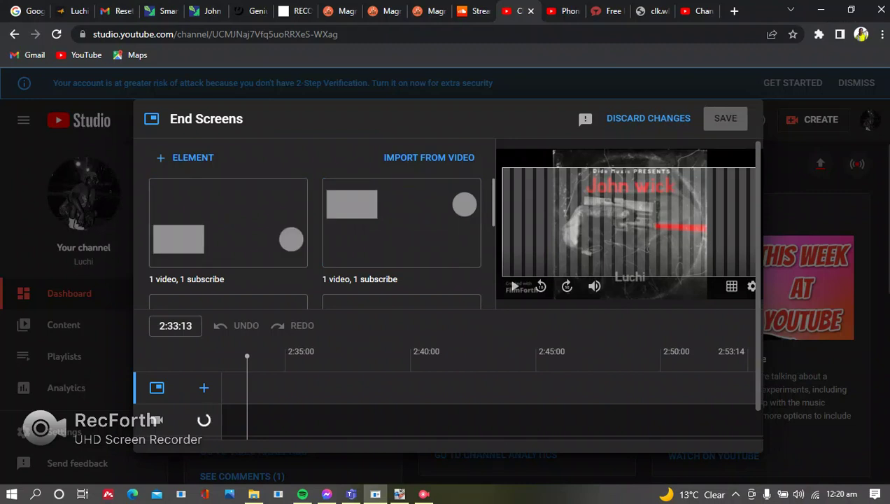
Add a playlist element to the end screen showing the Official Audios playlist.
{"action": "left_click", "coordinate": [185, 158]}
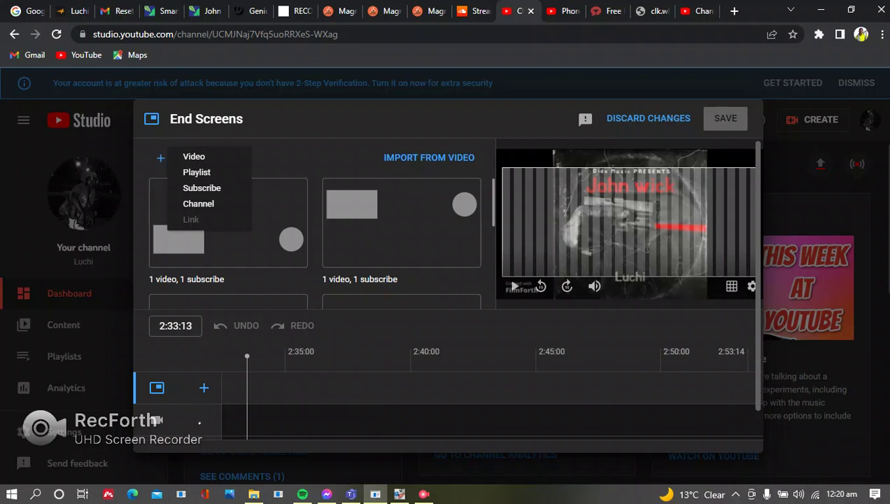
{"action": "left_click", "coordinate": [197, 172]}
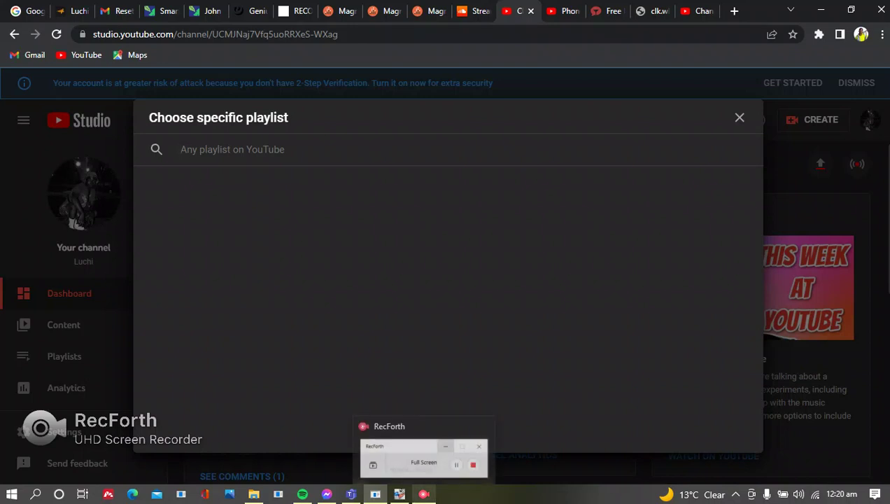
{"action": "left_click", "coordinate": [423, 494]}
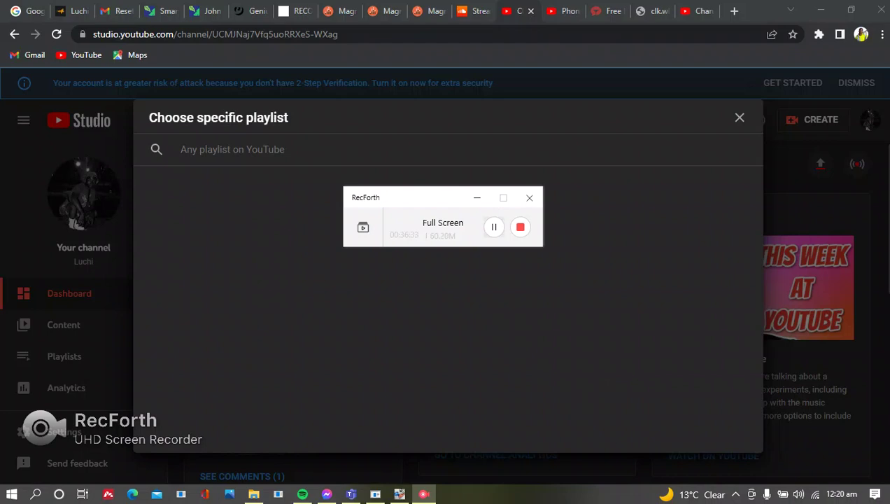
{"action": "left_click", "coordinate": [477, 198]}
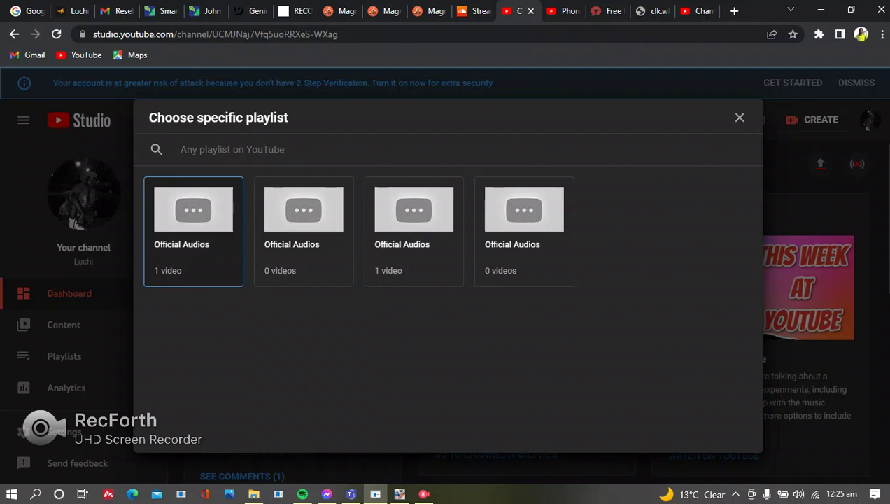
{"action": "left_click", "coordinate": [193, 217]}
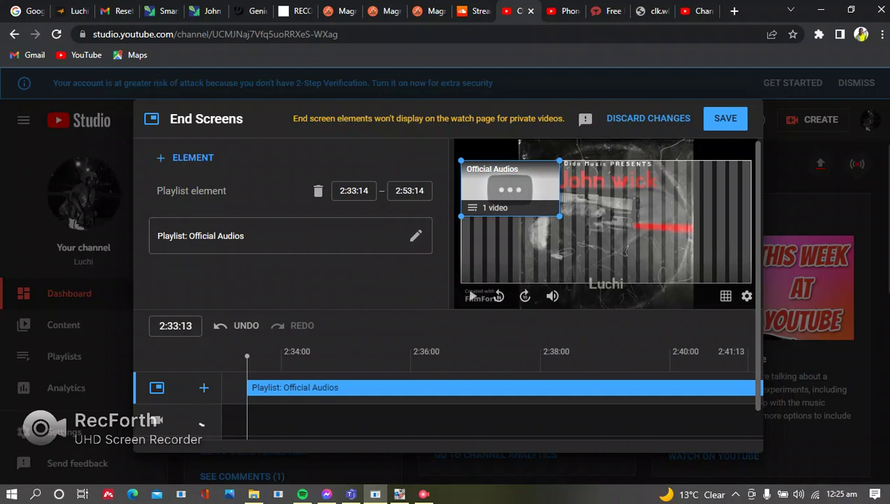
{"action": "left_click", "coordinate": [185, 158]}
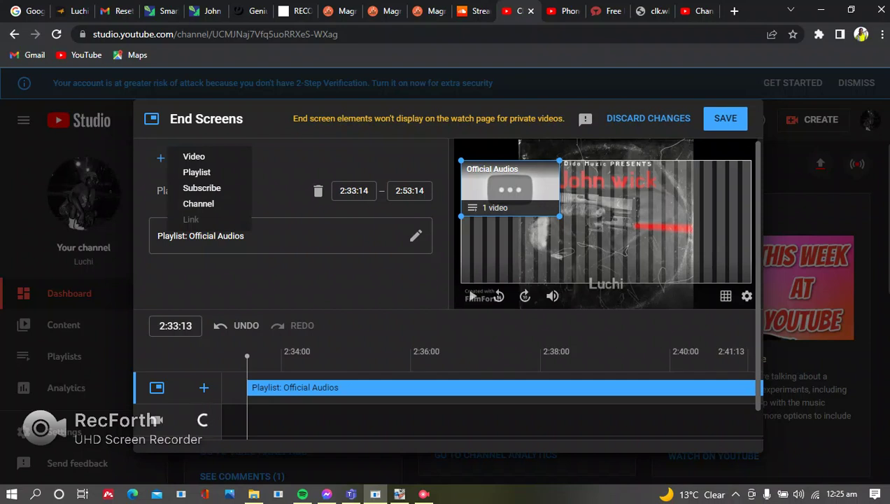
Add a channel element to the end screen and choose the Kceey Dc channel.
{"action": "left_click", "coordinate": [198, 204]}
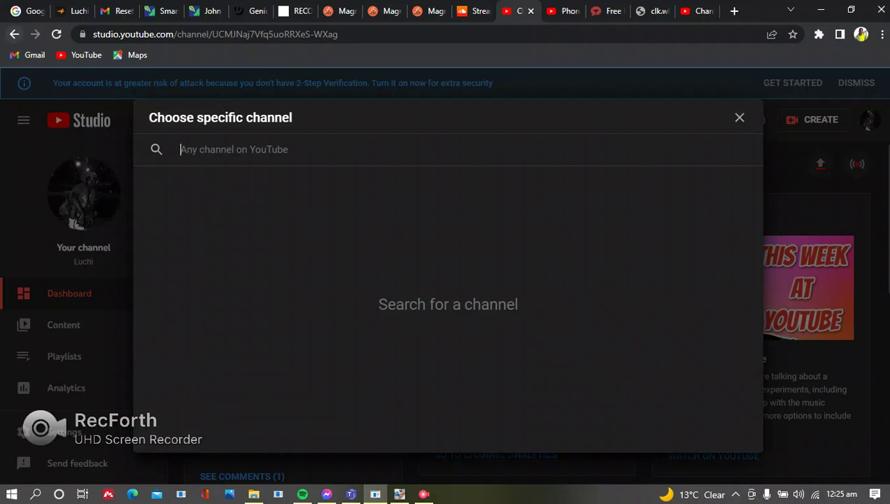
{"action": "type", "text": "Kcee"}
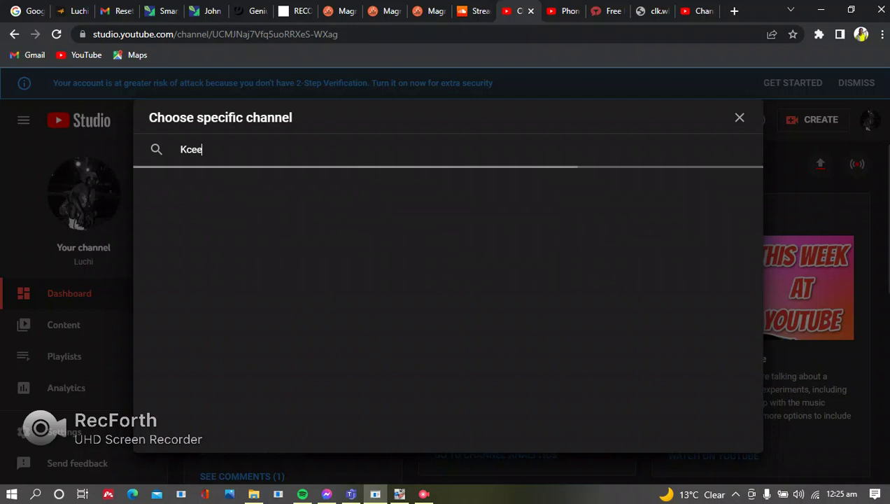
{"action": "type", "text": "y Dc"}
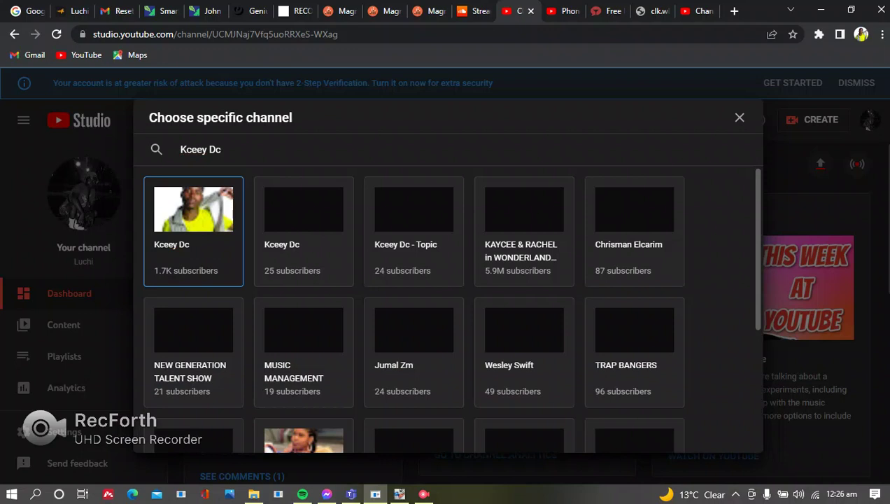
{"action": "left_click", "coordinate": [193, 224]}
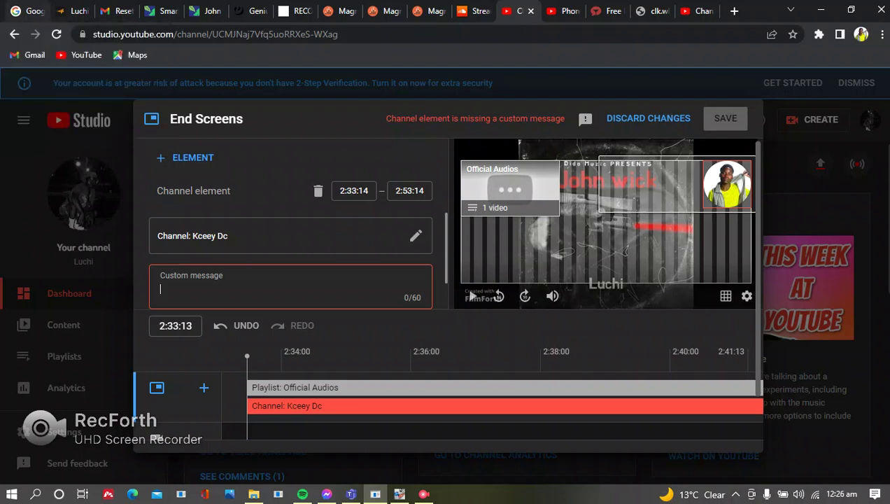
Set the channel element's custom message to 'Published By Kceey Dc' and copy it.
{"action": "type", "text": "Published B"}
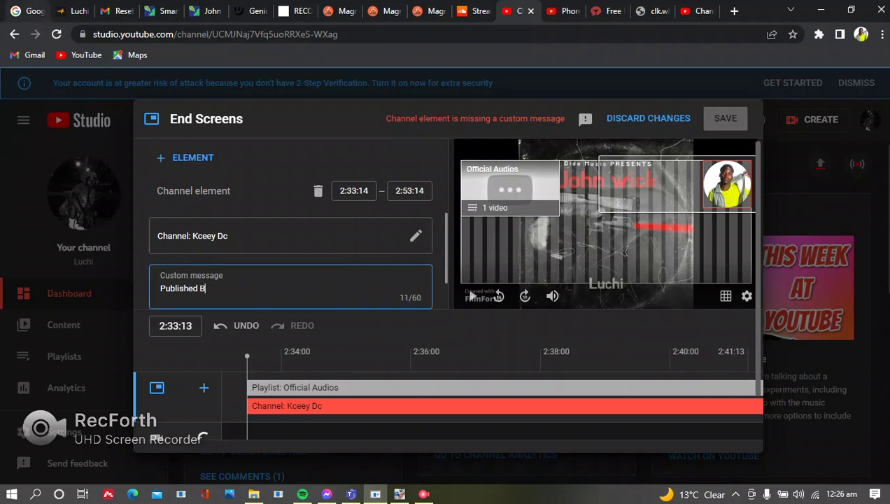
{"action": "type", "text": "y Kceey Dc"}
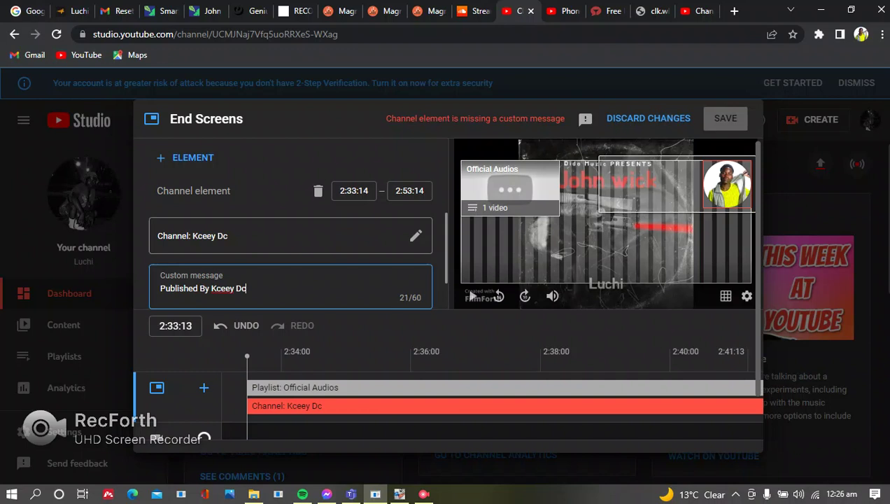
{"action": "key", "text": "Left"}
{"action": "key", "text": "Left"}
{"action": "key", "text": "Left"}
{"action": "key", "text": "Left"}
{"action": "key", "text": "Left"}
{"action": "right_click", "coordinate": [222, 289]}
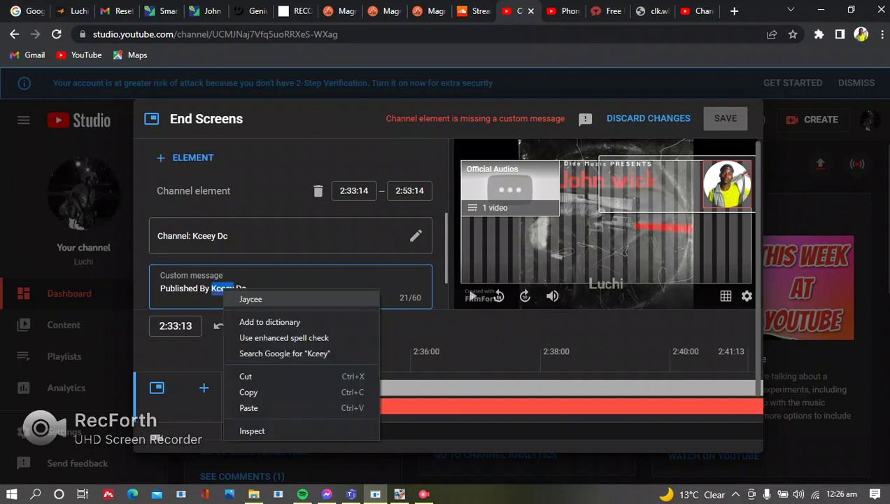
{"action": "left_click", "coordinate": [161, 288]}
{"action": "left_click_drag", "start_coordinate": [160, 289], "coordinate": [247, 288]}
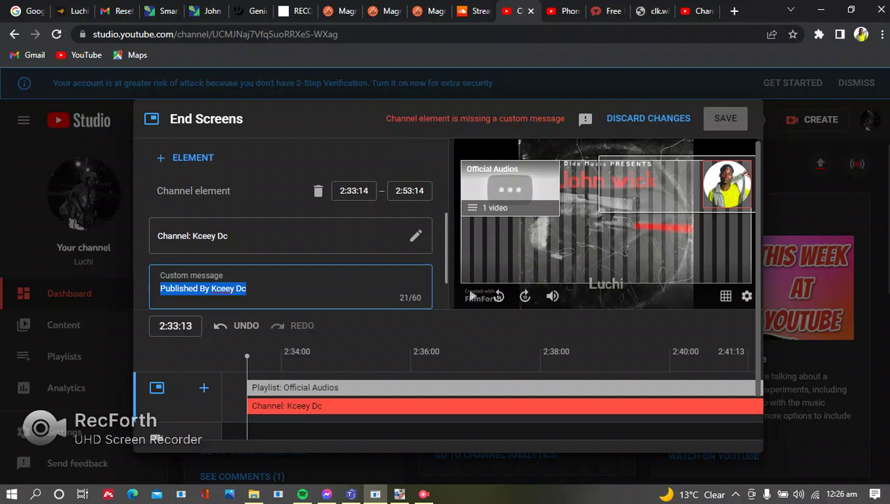
{"action": "right_click", "coordinate": [224, 287]}
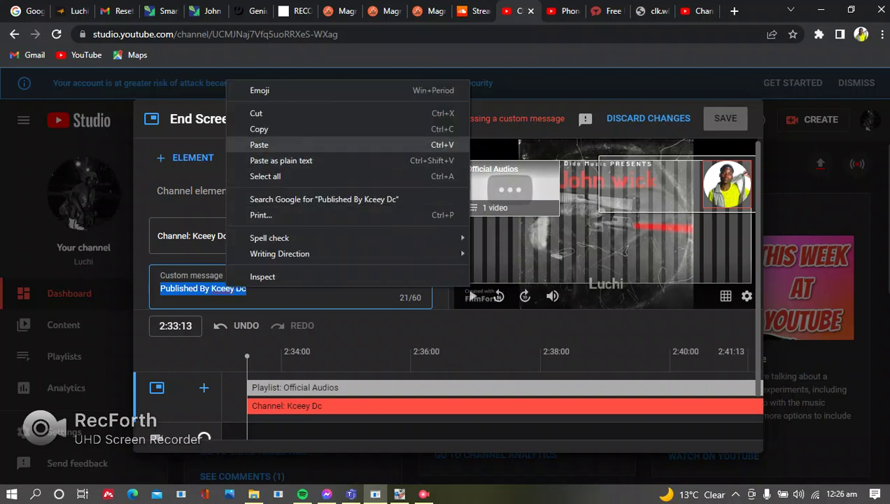
{"action": "left_click", "coordinate": [255, 127]}
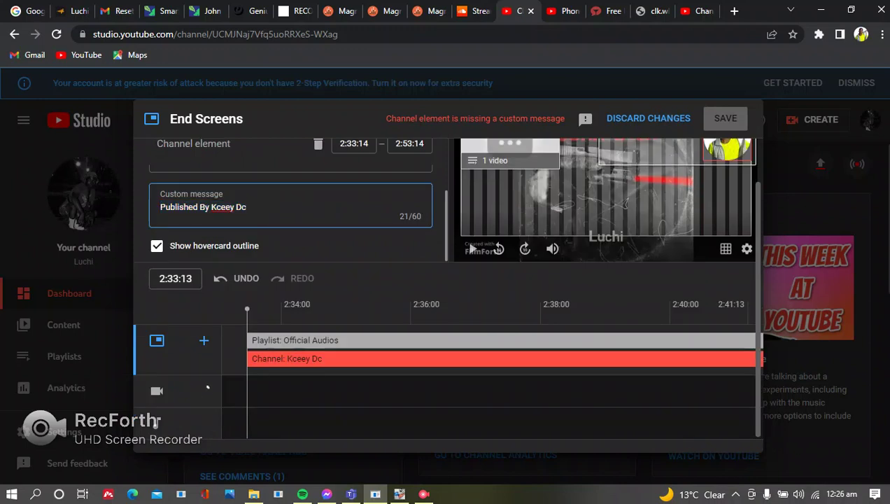
{"action": "left_click", "coordinate": [321, 358]}
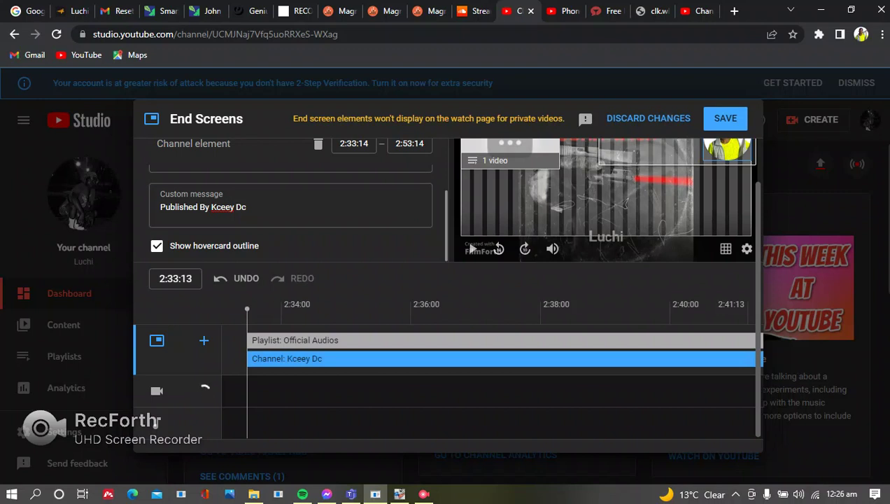
Save the end screen and add a channel card for Kceey Dc.
{"action": "left_click", "coordinate": [725, 118]}
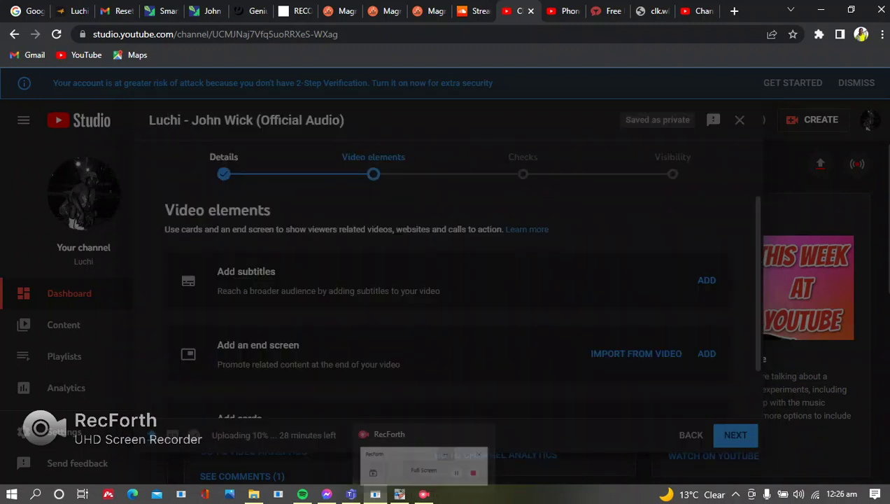
{"action": "scroll", "coordinate": [448, 308], "scroll_direction": "down", "scroll_amount": 1}
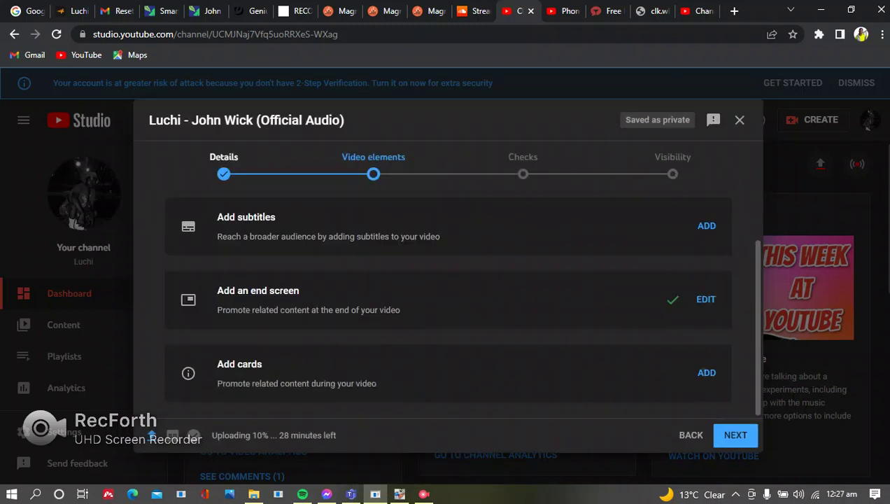
{"action": "left_click", "coordinate": [707, 373]}
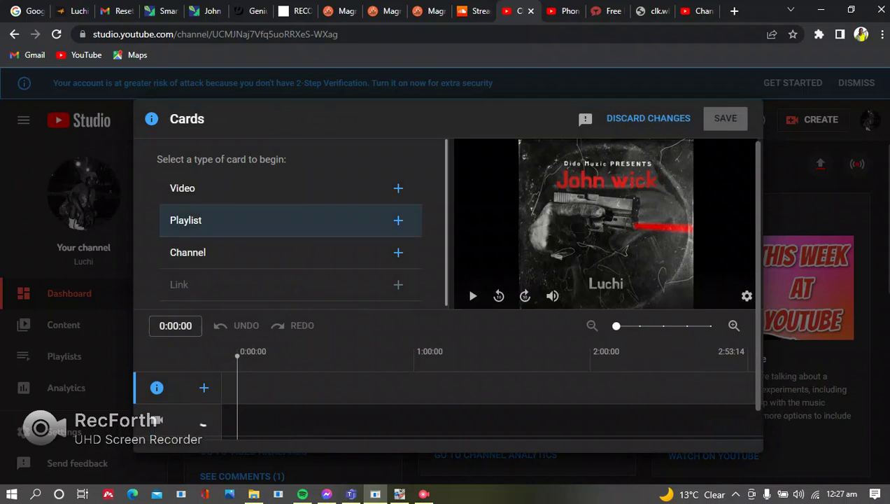
{"action": "left_click", "coordinate": [291, 252]}
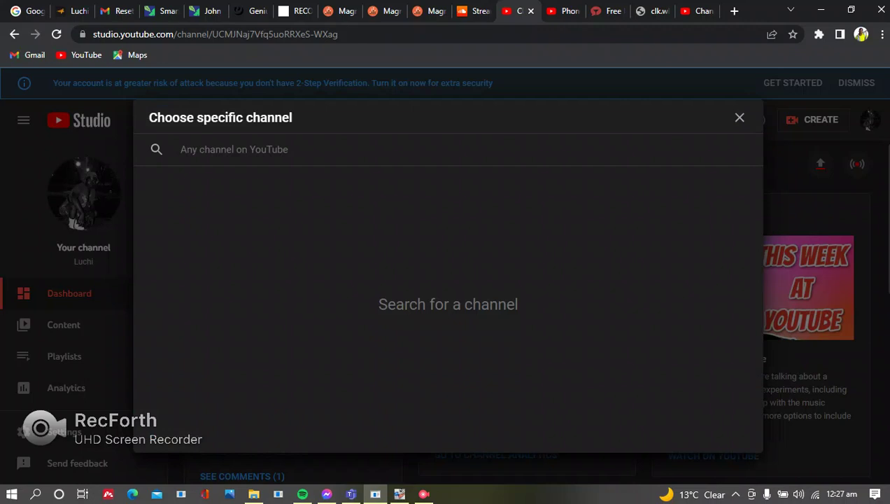
{"action": "type", "text": "Kce"}
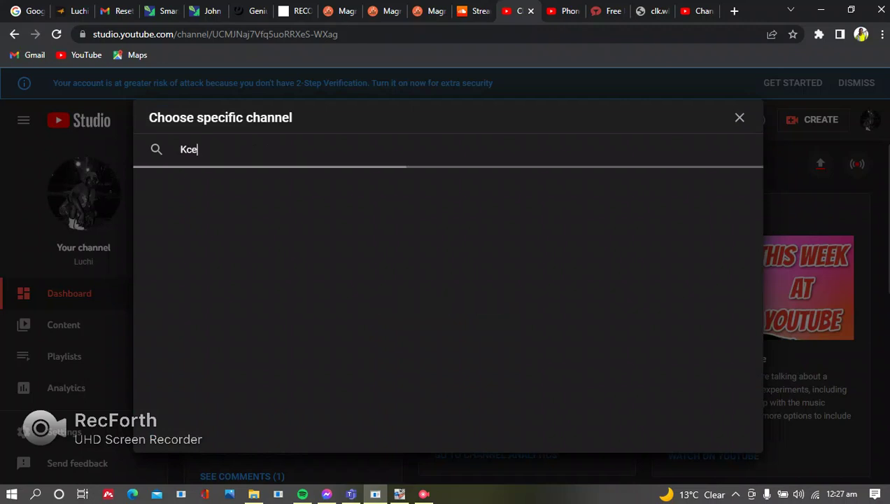
{"action": "type", "text": "ey Dc"}
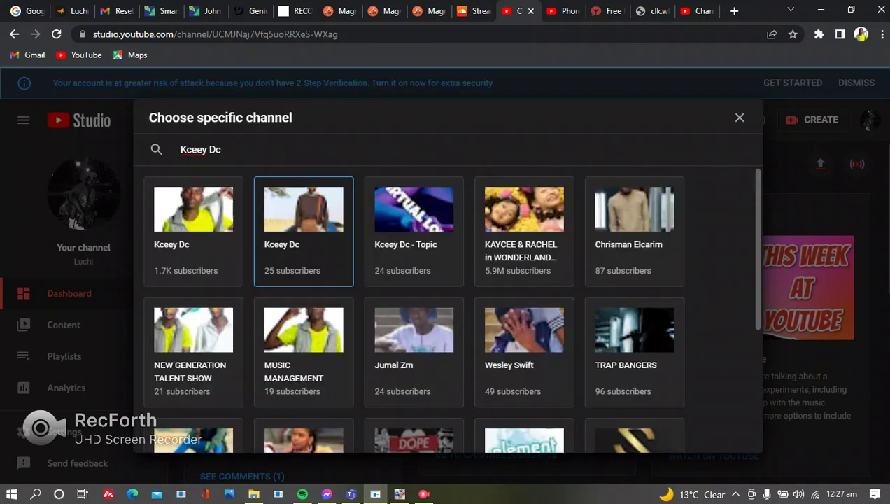
{"action": "left_click", "coordinate": [193, 231]}
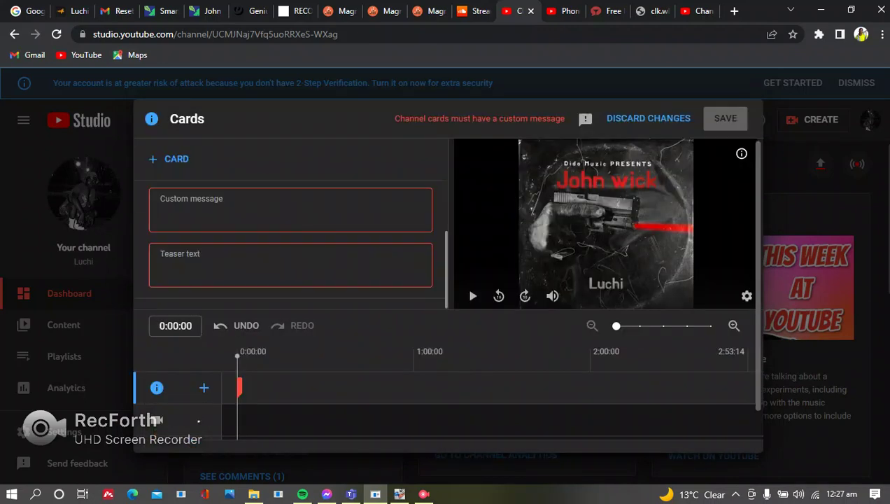
Paste 'Published By Kceey Dc' as the card's custom message and teaser text.
{"action": "left_click", "coordinate": [161, 213]}
{"action": "right_click", "coordinate": [259, 219]}
{"action": "left_click", "coordinate": [291, 322]}
{"action": "left_click", "coordinate": [161, 267]}
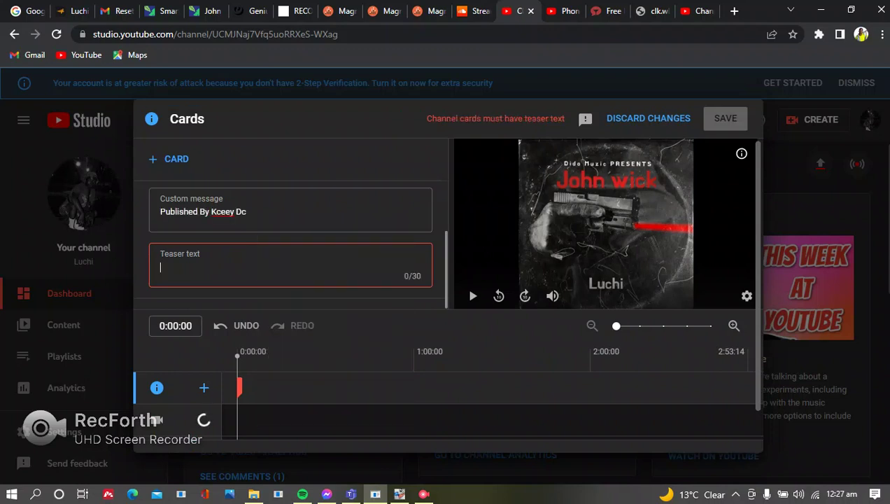
{"action": "right_click", "coordinate": [231, 267]}
{"action": "left_click", "coordinate": [252, 367]}
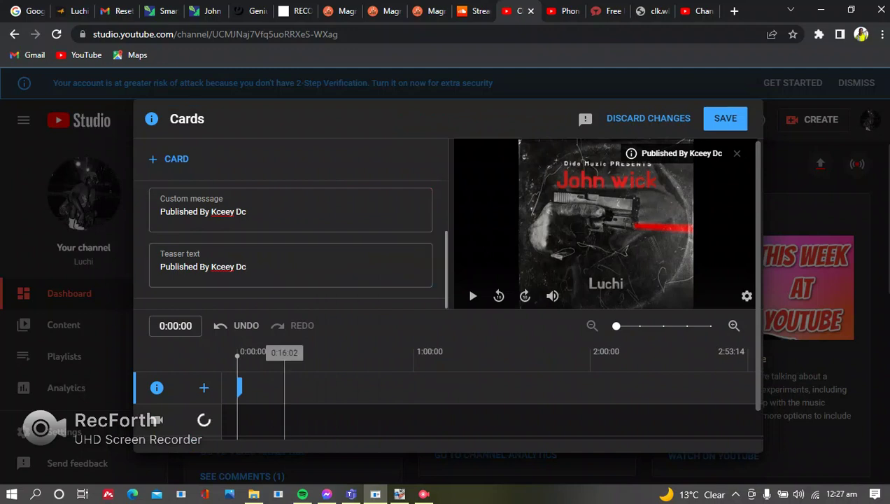
Move the playhead to about 0:58:28 for a second card.
{"action": "left_click", "coordinate": [287, 357]}
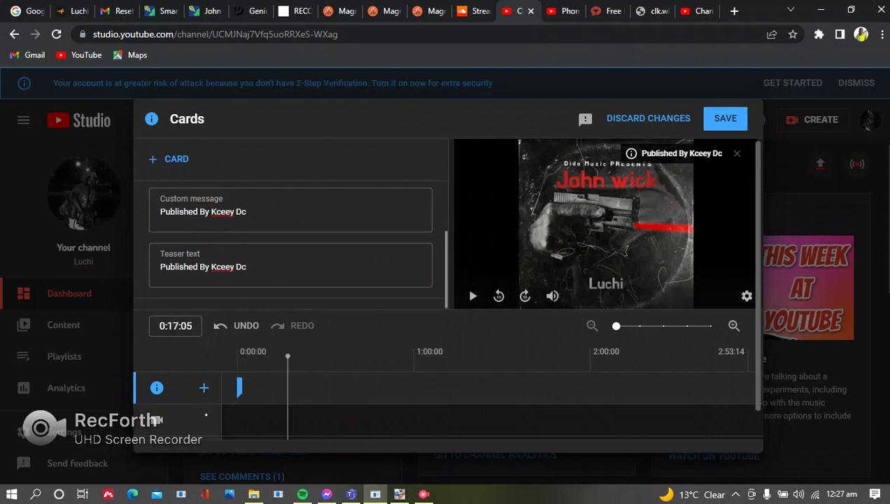
{"action": "left_click", "coordinate": [414, 357]}
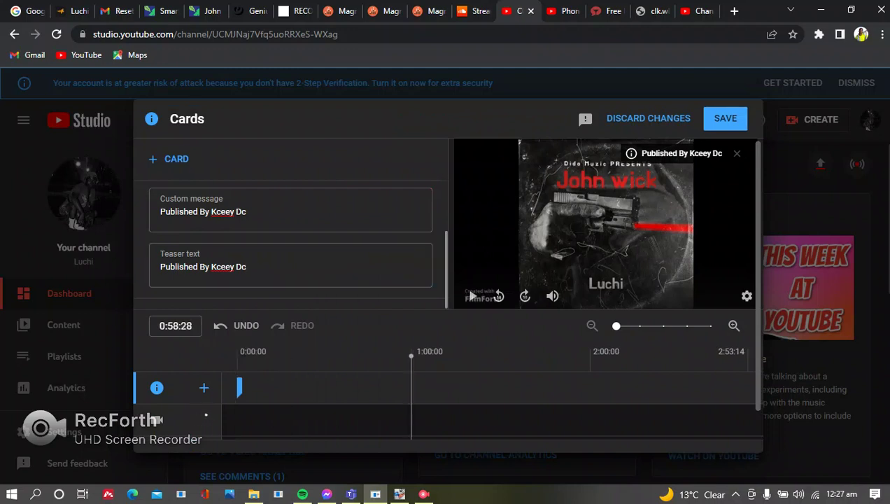
{"action": "left_click", "coordinate": [172, 159]}
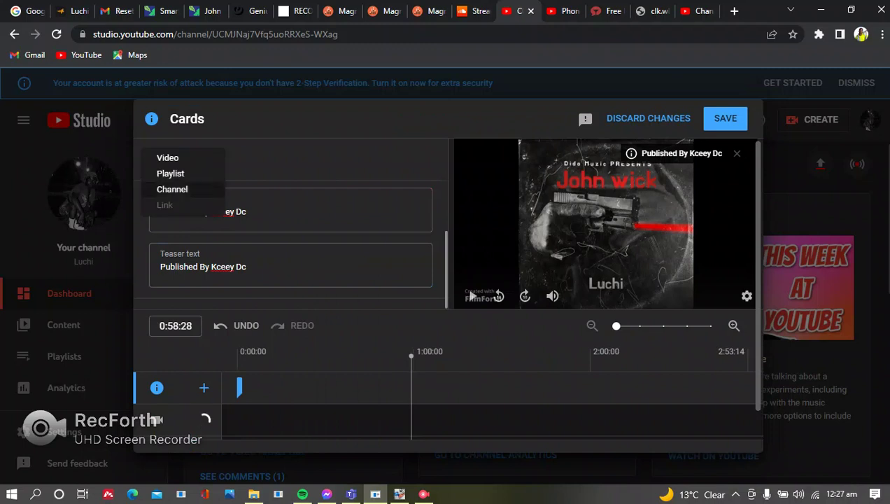
Make the new card at 0:58:28 a channel card linked to Dido Muzic.
{"action": "left_click", "coordinate": [173, 189]}
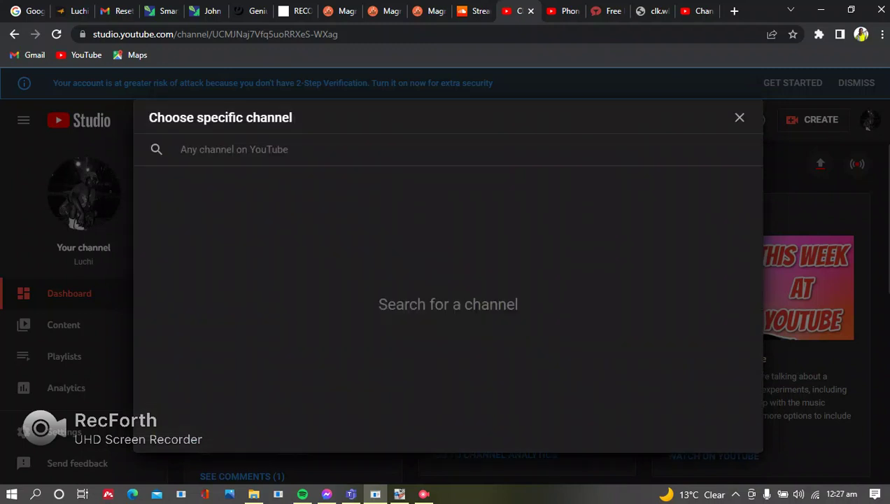
{"action": "type", "text": "Dido "}
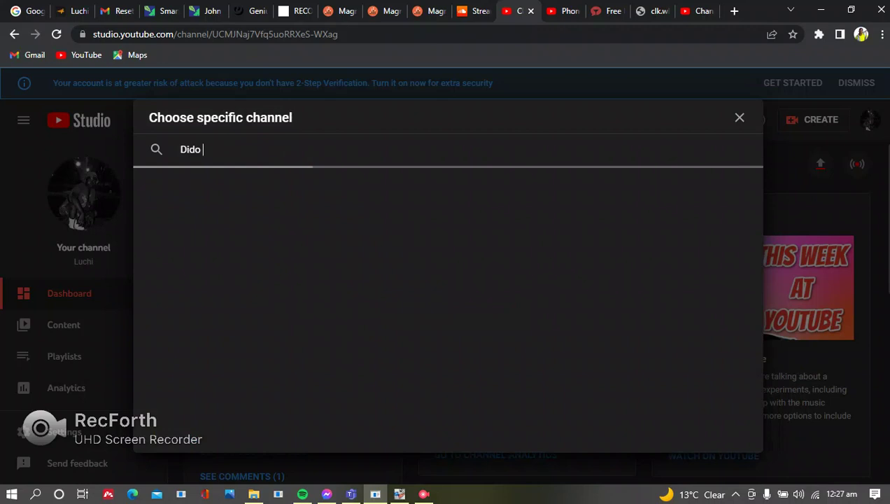
{"action": "type", "text": "Muzic"}
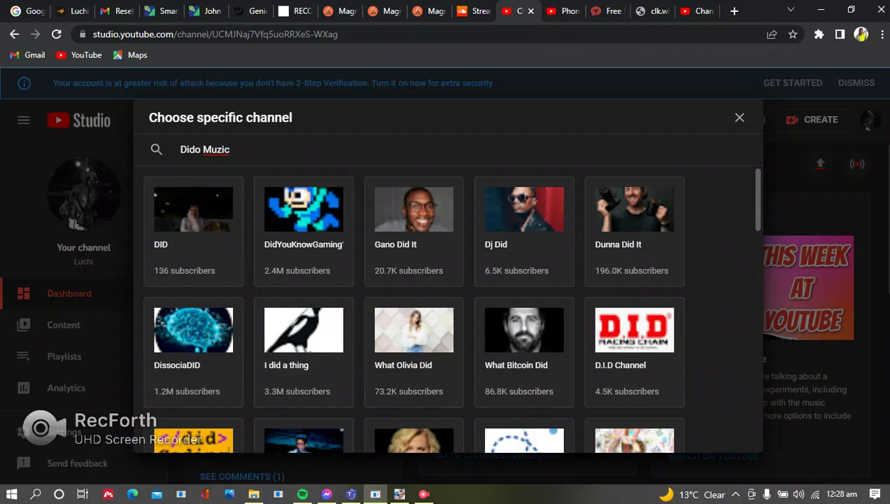
{"action": "key", "text": "BackSpace"}
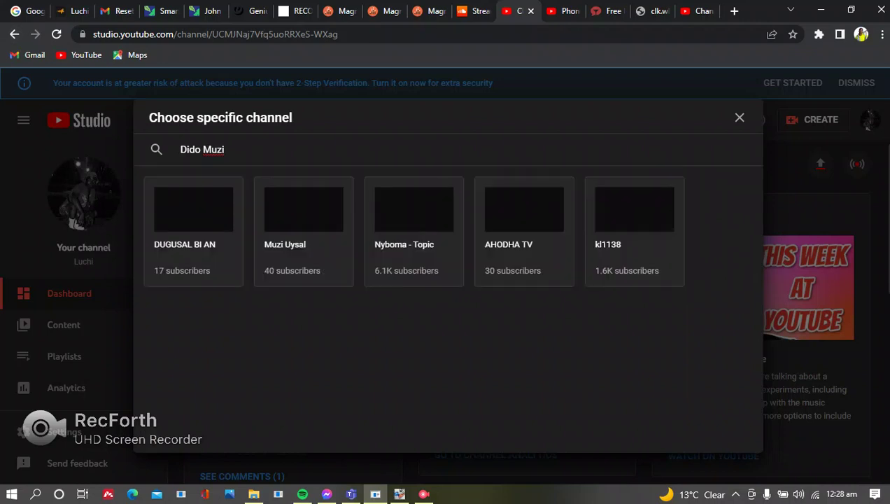
{"action": "type", "text": "c"}
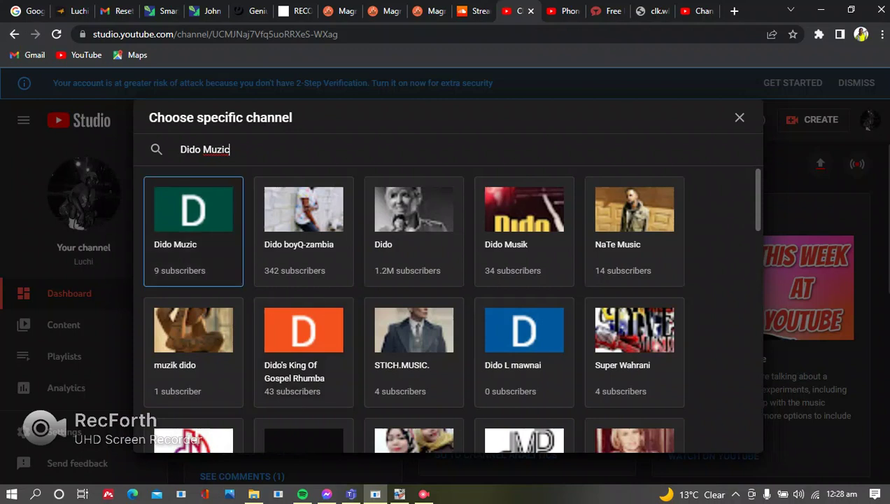
{"action": "left_click", "coordinate": [193, 231]}
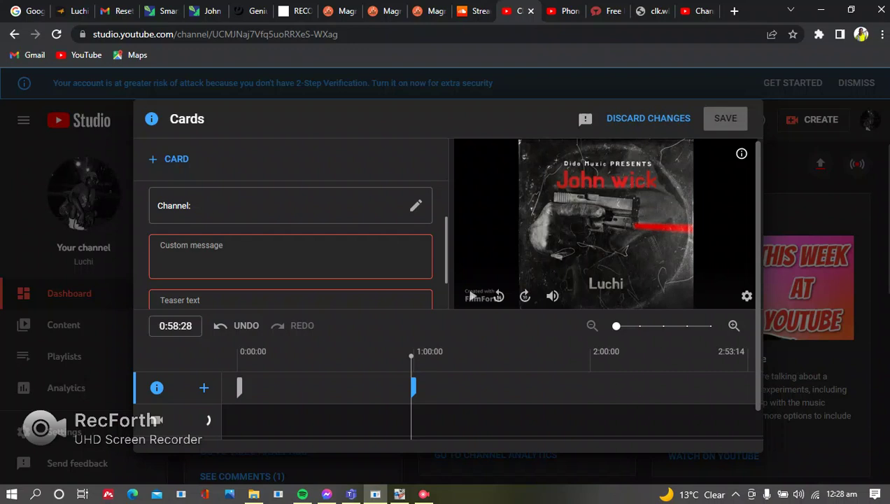
Enter 'ProducedBy Dido Muzic' as the card's custom message.
{"action": "type", "text": "Produced b"}
{"action": "key", "text": "BackSpace"}
{"action": "key", "text": "BackSpace"}
{"action": "type", "text": "By D"}
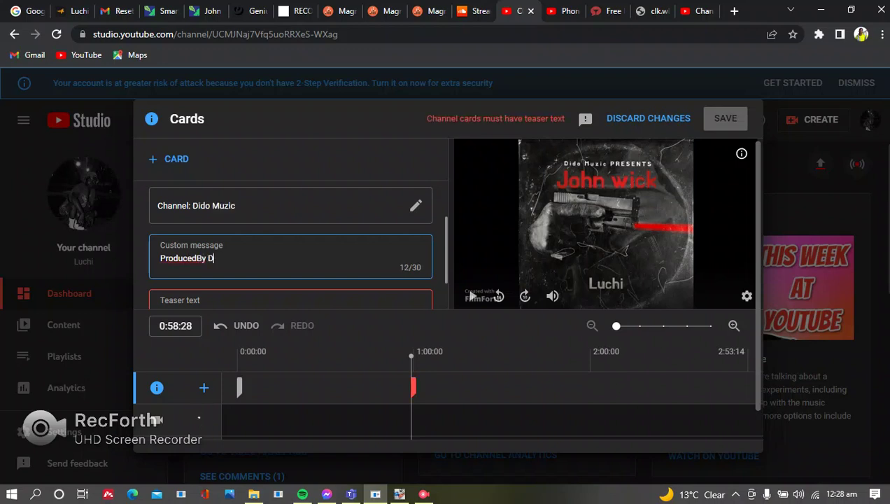
{"action": "type", "text": "ido Muzic"}
Copy the custom message and paste it into the card's teaser text.
{"action": "right_click", "coordinate": [216, 261]}
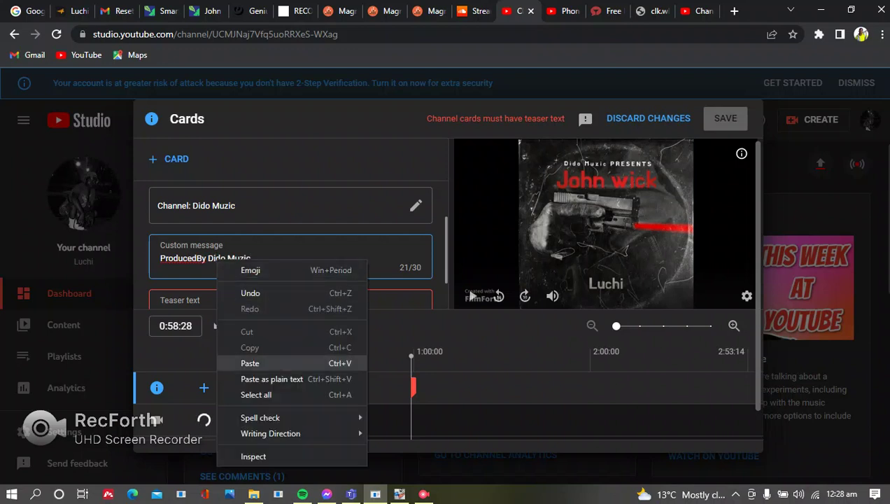
{"action": "left_click", "coordinate": [256, 395]}
{"action": "key", "text": "ctrl+c"}
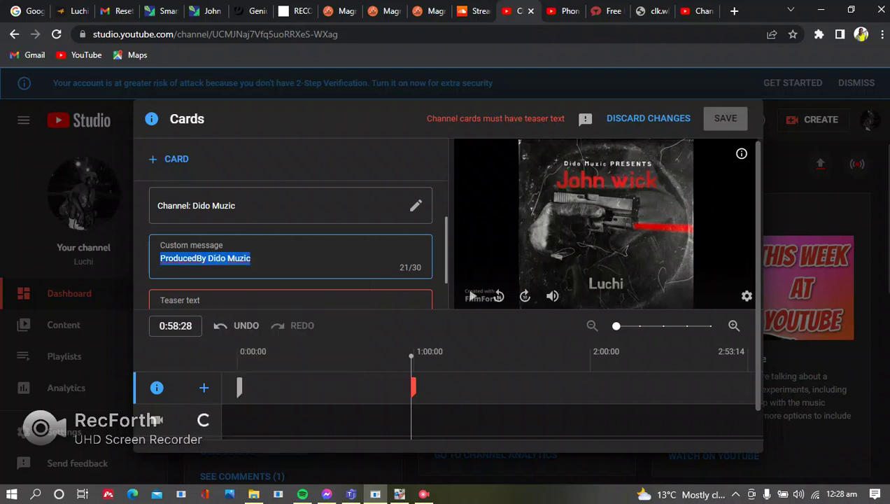
{"action": "right_click", "coordinate": [209, 263]}
{"action": "left_click", "coordinate": [242, 327]}
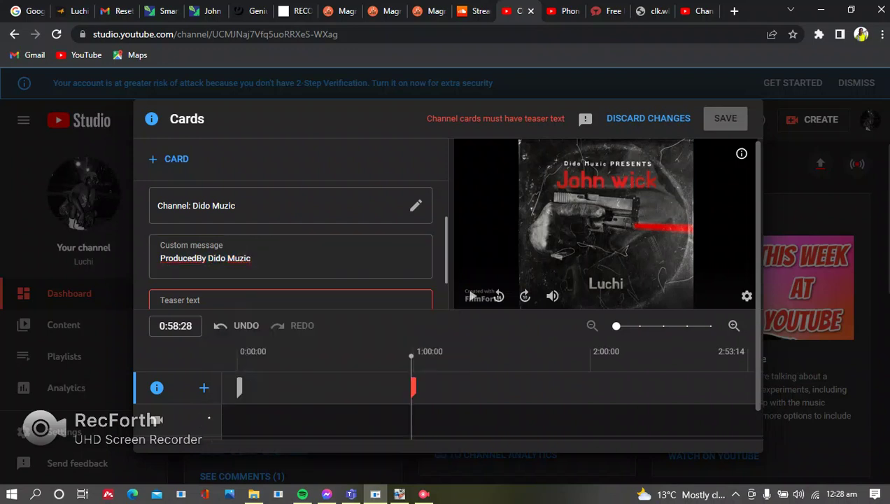
{"action": "scroll", "coordinate": [291, 245], "scroll_direction": "down", "scroll_amount": 1}
{"action": "right_click", "coordinate": [233, 279]}
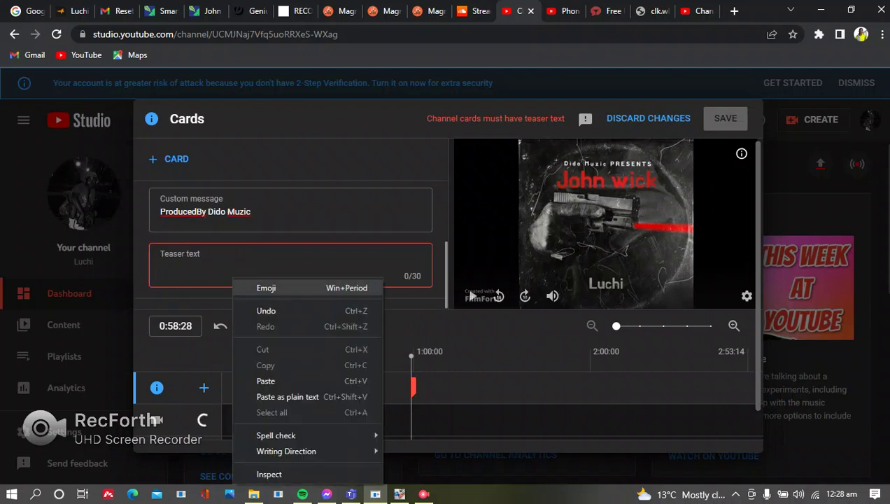
{"action": "left_click", "coordinate": [266, 381]}
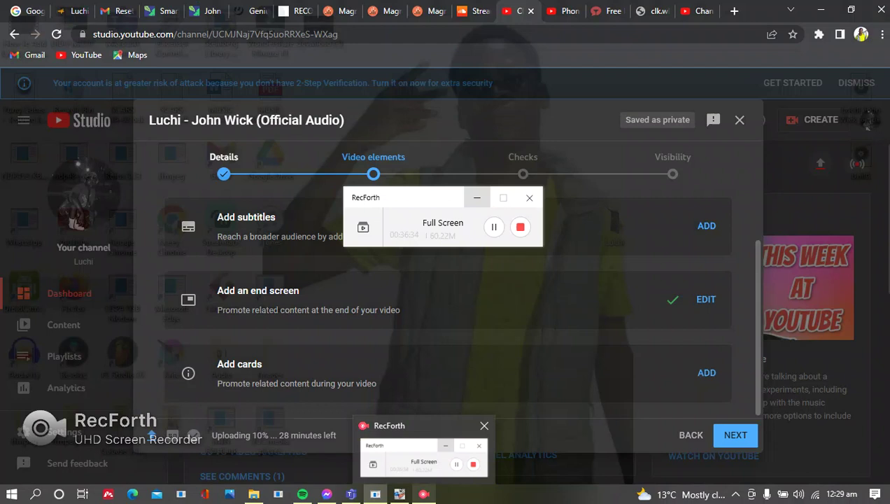
{"action": "left_click", "coordinate": [424, 455]}
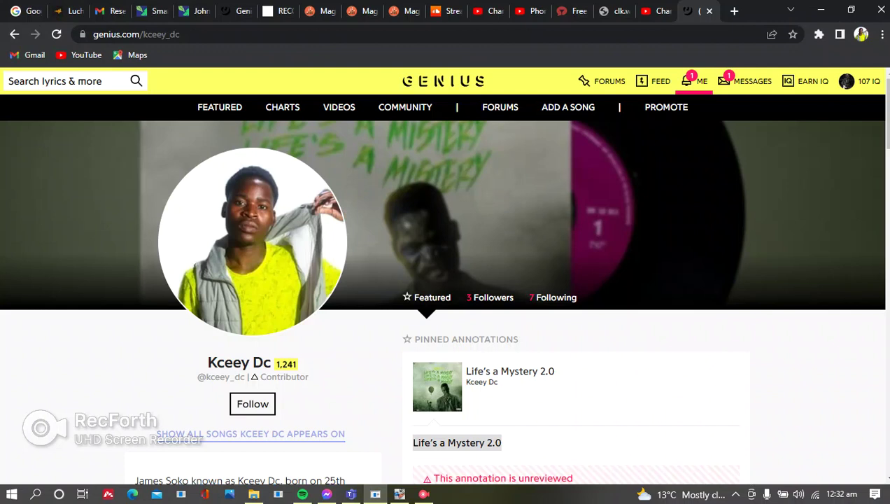
{"action": "left_click", "coordinate": [253, 404]}
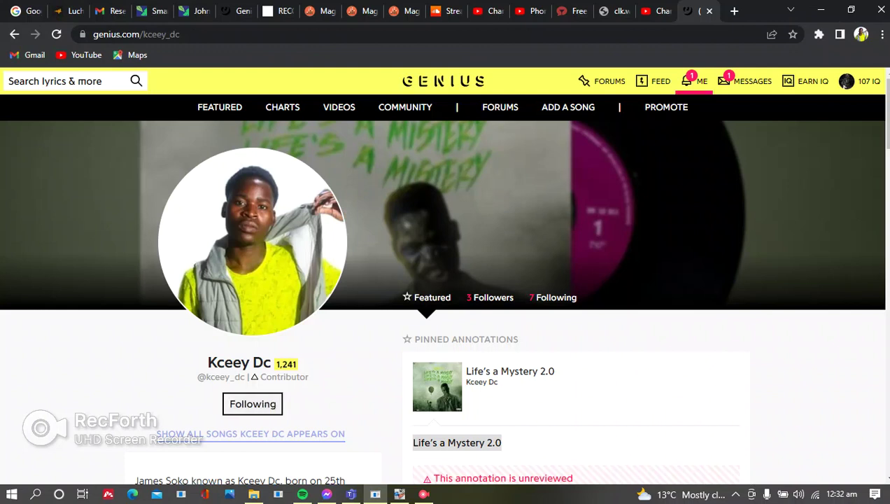
{"action": "left_click", "coordinate": [696, 81]}
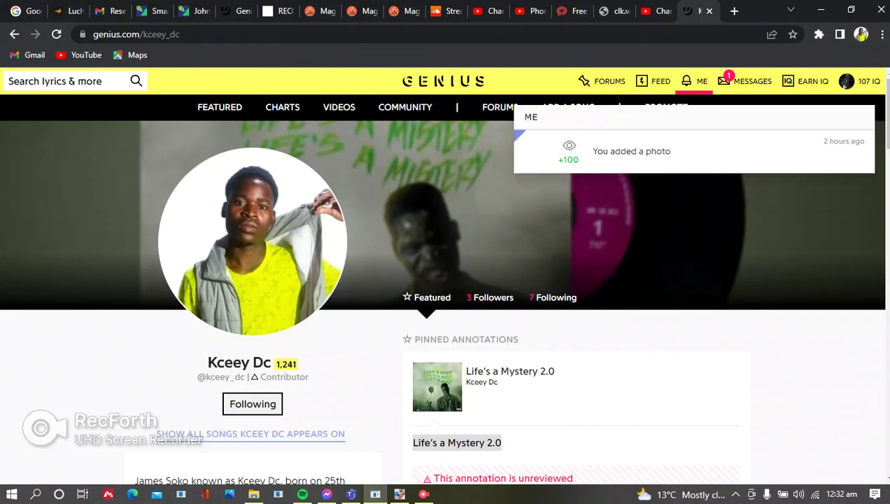
{"action": "left_click", "coordinate": [747, 81]}
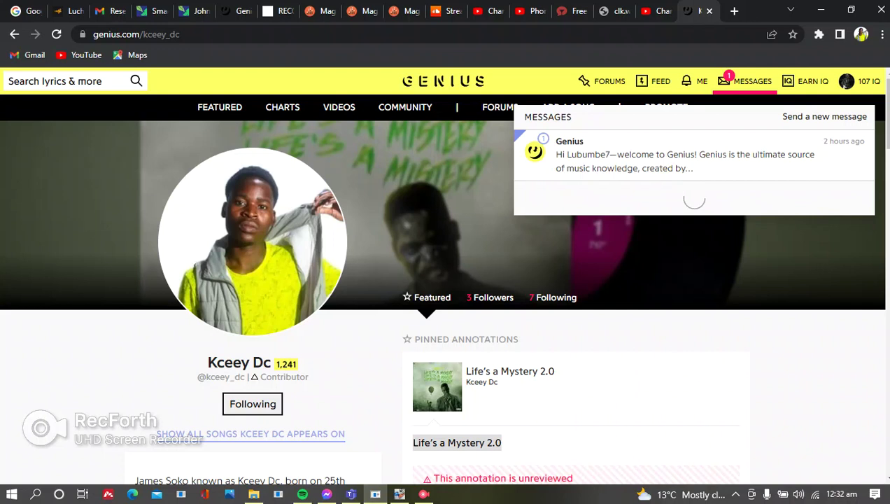
{"action": "left_click", "coordinate": [697, 81]}
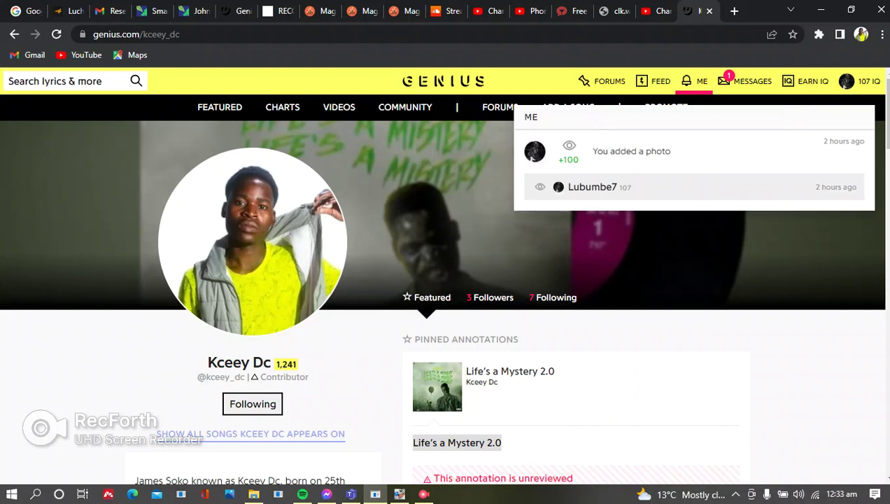
{"action": "mouse_move", "coordinate": [592, 187]}
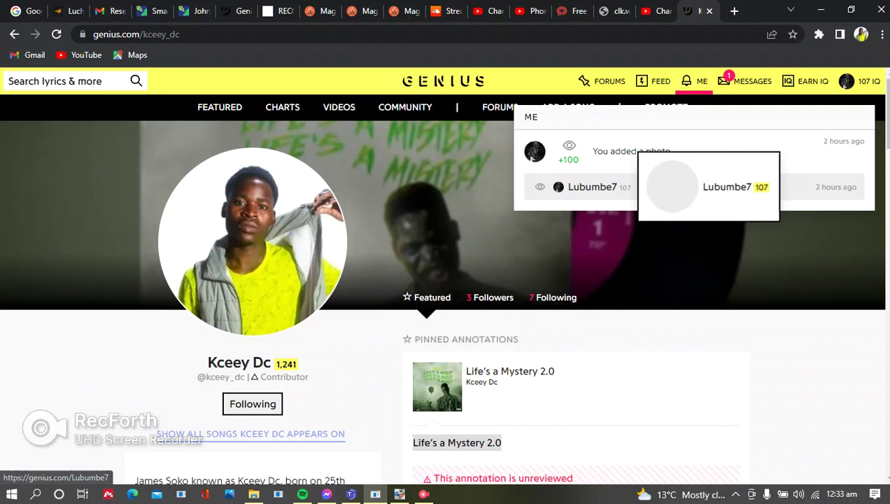
{"action": "left_click", "coordinate": [592, 187]}
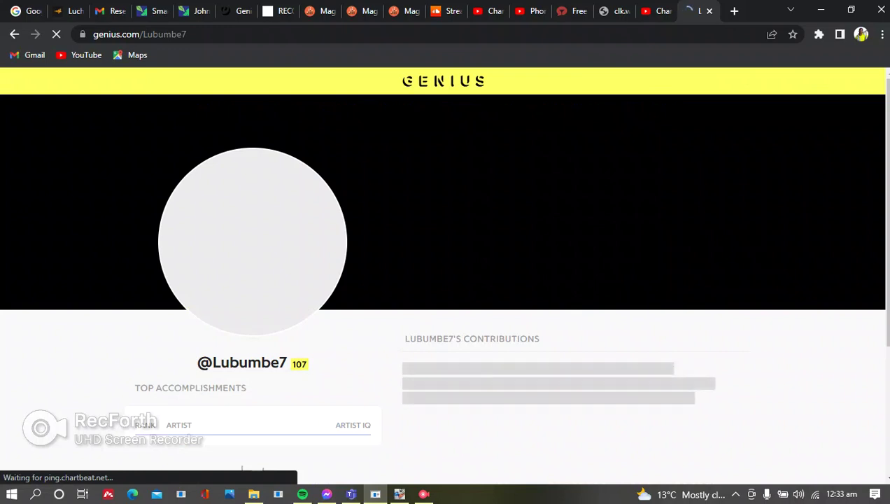
Open the John wick page from your contributions and start editing its lyrics.
{"action": "scroll", "coordinate": [583, 429], "scroll_direction": "down", "scroll_amount": 3}
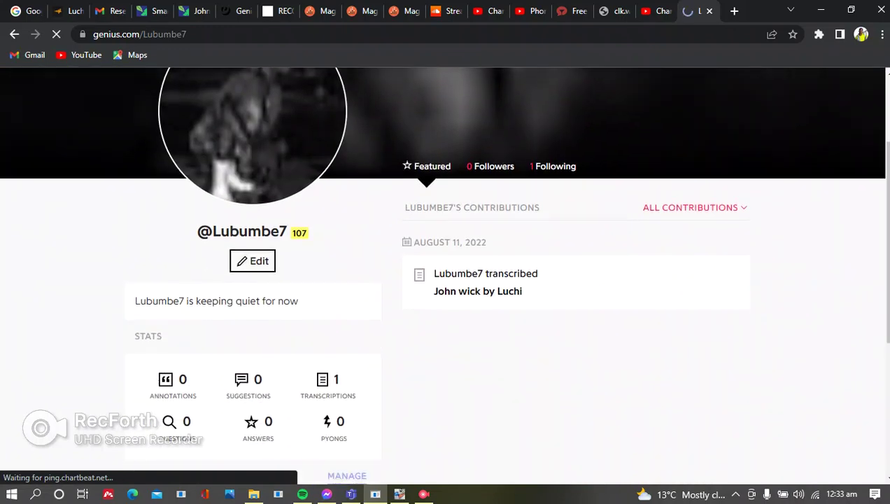
{"action": "scroll", "coordinate": [442, 274], "scroll_direction": "down", "scroll_amount": 1}
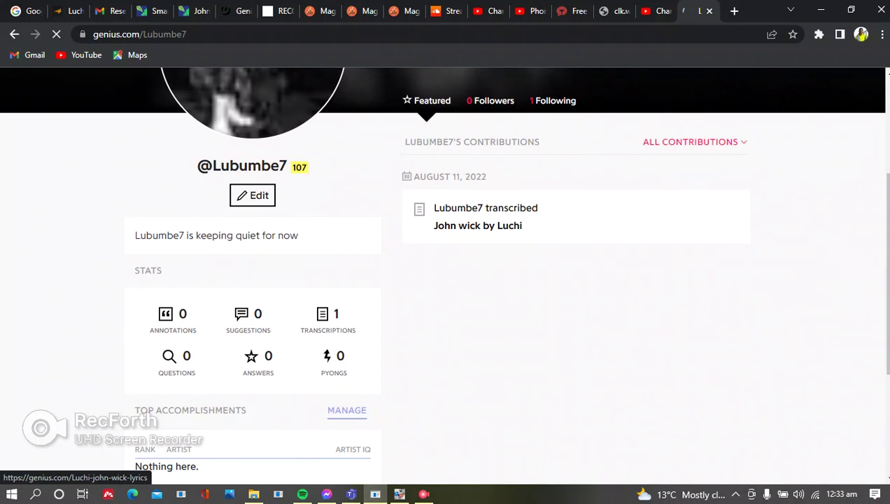
{"action": "left_click", "coordinate": [478, 226]}
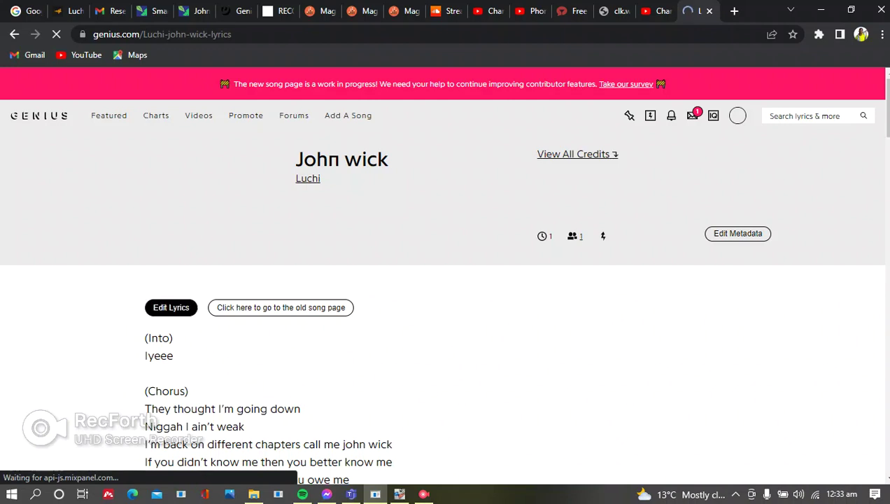
{"action": "left_click", "coordinate": [171, 307]}
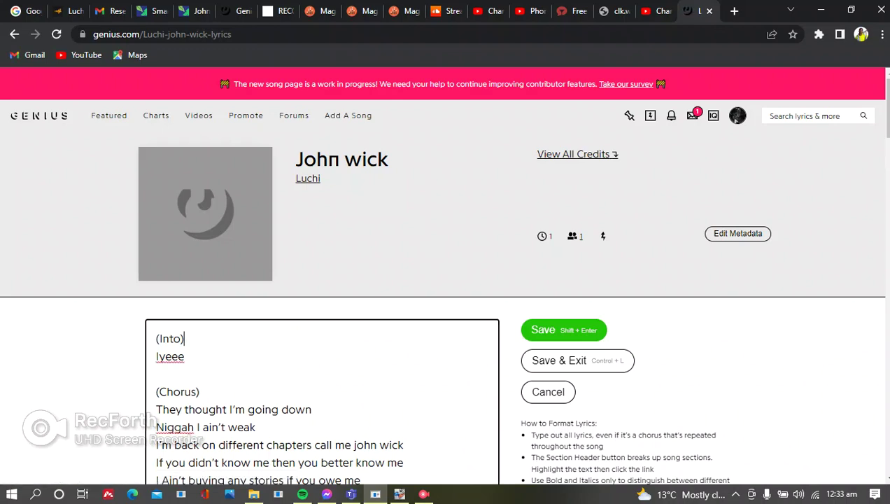
Remove the stray closing bracket after '(Into' in the John wick lyrics.
{"action": "key", "text": "BackSpace"}
{"action": "left_click", "coordinate": [424, 494]}
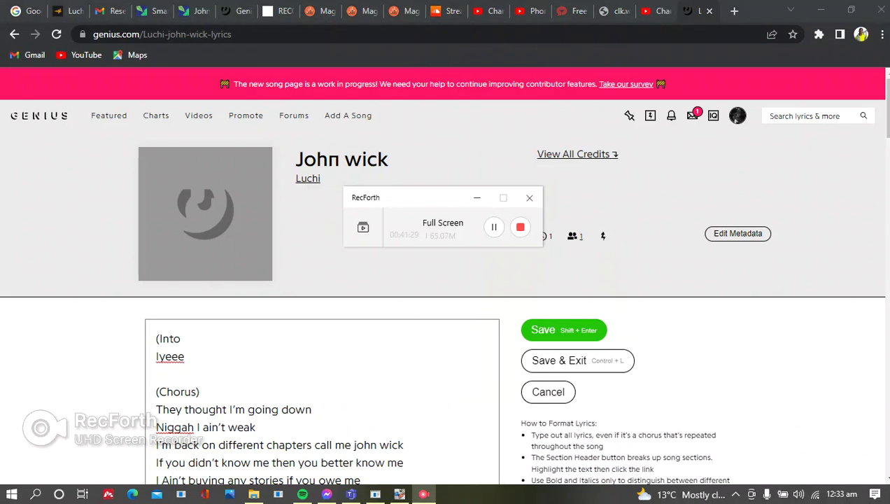
{"action": "left_click", "coordinate": [493, 227]}
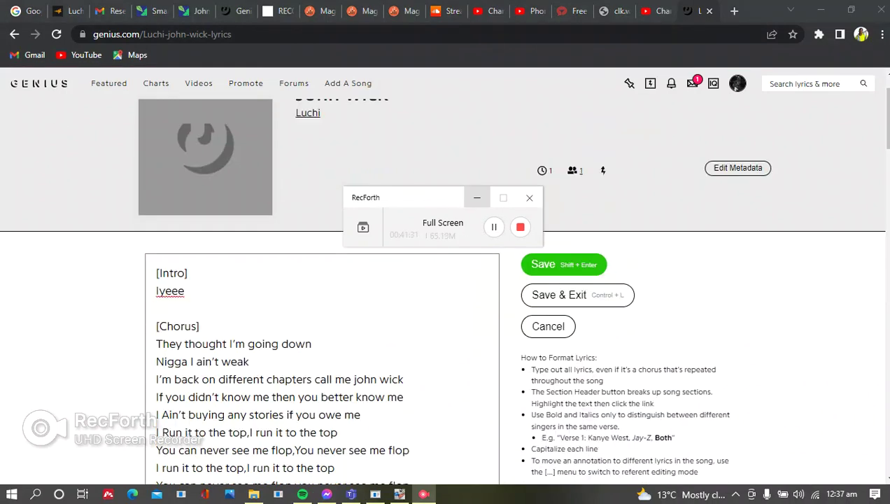
{"action": "left_click", "coordinate": [477, 198]}
{"action": "scroll", "coordinate": [738, 85], "scroll_direction": "down", "scroll_amount": 6}
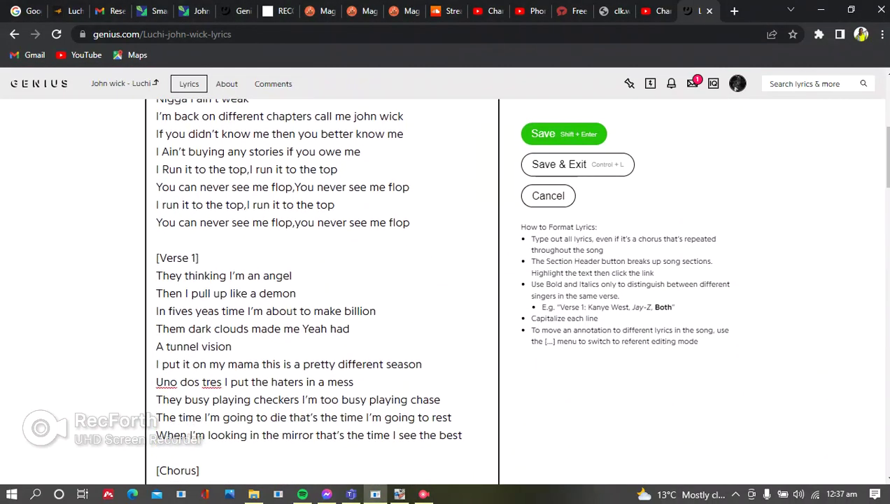
{"action": "scroll", "coordinate": [738, 84], "scroll_direction": "down", "scroll_amount": 5}
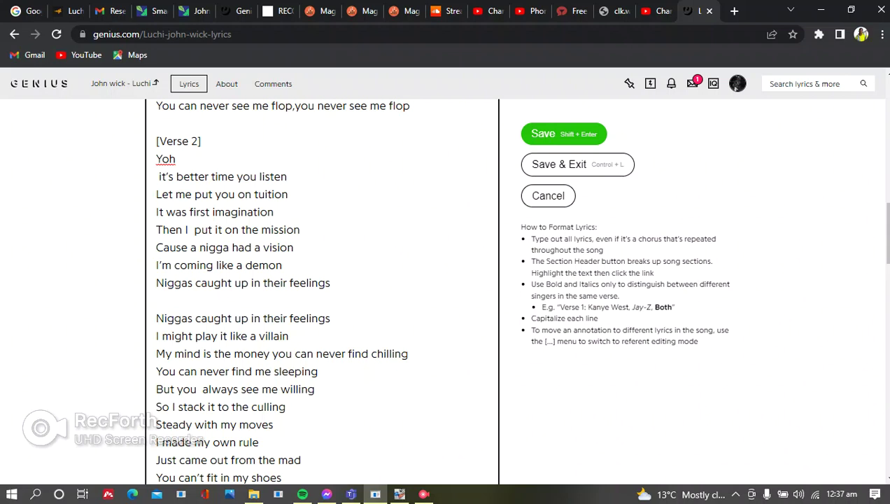
Select and copy the entire John wick lyrics text.
{"action": "right_click", "coordinate": [239, 247]}
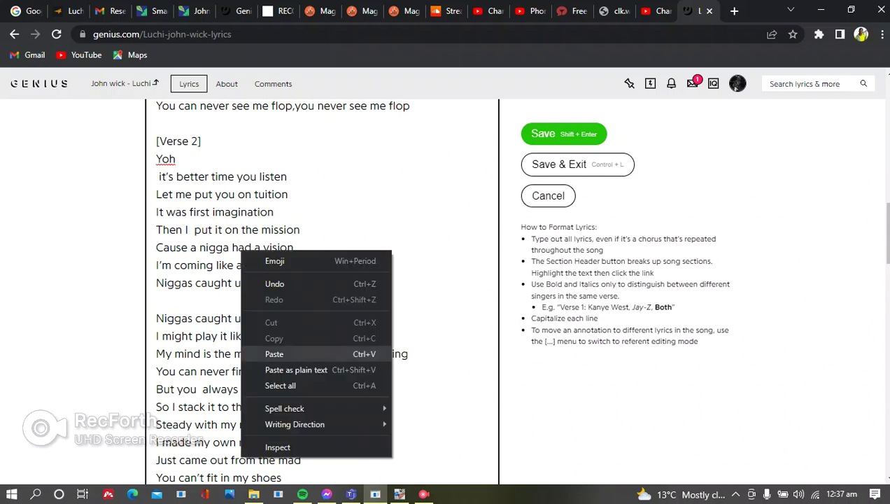
{"action": "left_click", "coordinate": [280, 386]}
{"action": "right_click", "coordinate": [243, 271]}
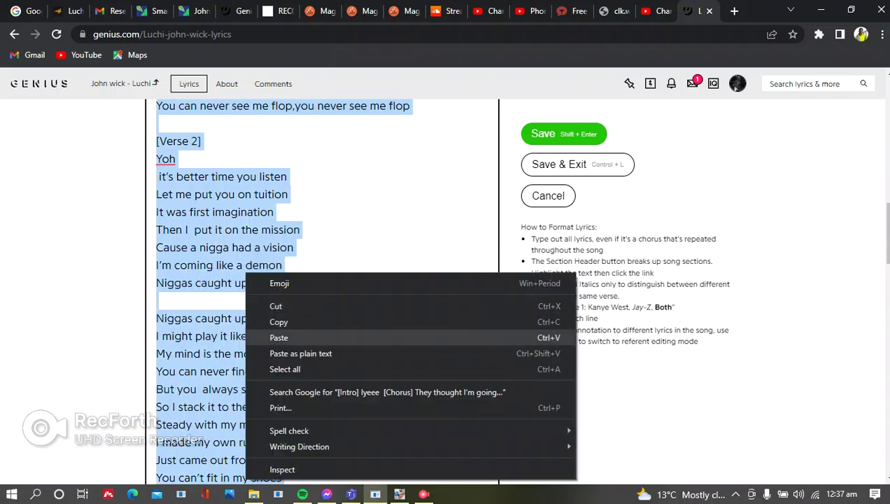
{"action": "left_click", "coordinate": [277, 319]}
{"action": "scroll", "coordinate": [280, 320], "scroll_direction": "down", "scroll_amount": 5}
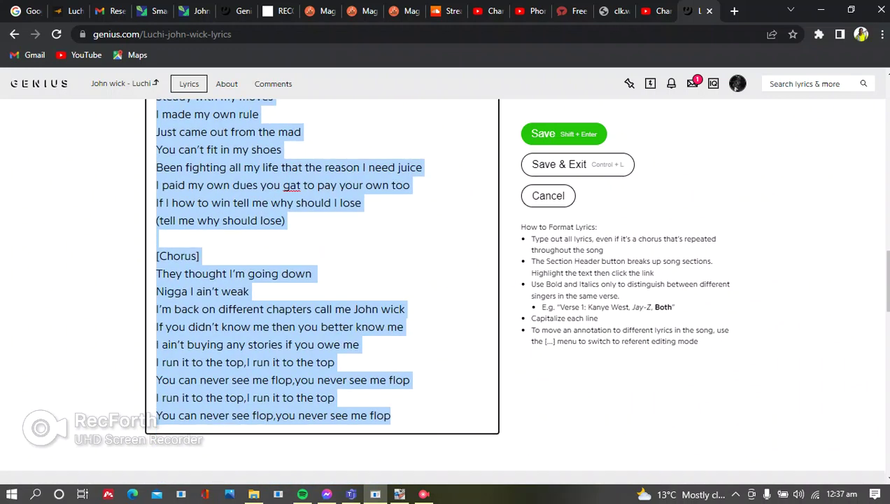
{"action": "left_click", "coordinate": [404, 309]}
{"action": "scroll", "coordinate": [405, 308], "scroll_direction": "down", "scroll_amount": 2}
{"action": "scroll", "coordinate": [404, 309], "scroll_direction": "up", "scroll_amount": 4}
{"action": "scroll", "coordinate": [322, 294], "scroll_direction": "up", "scroll_amount": 3}
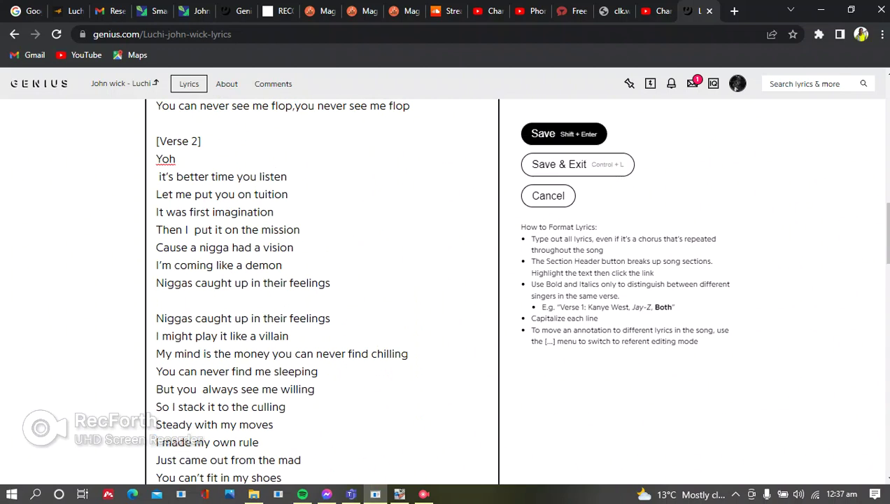
{"action": "scroll", "coordinate": [322, 291], "scroll_direction": "up", "scroll_amount": 3}
{"action": "scroll", "coordinate": [574, 360], "scroll_direction": "up", "scroll_amount": 10}
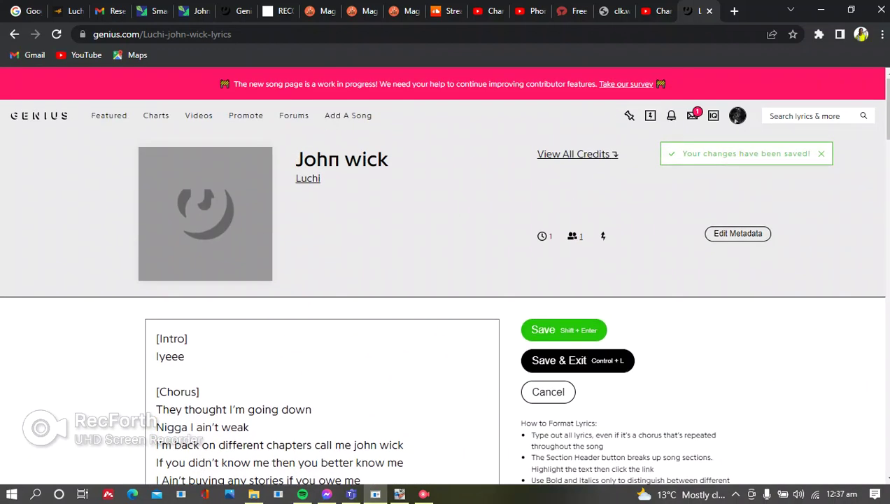
Save the lyrics, exit the editor and open the song's metadata editor.
{"action": "key", "text": "shift+Return"}
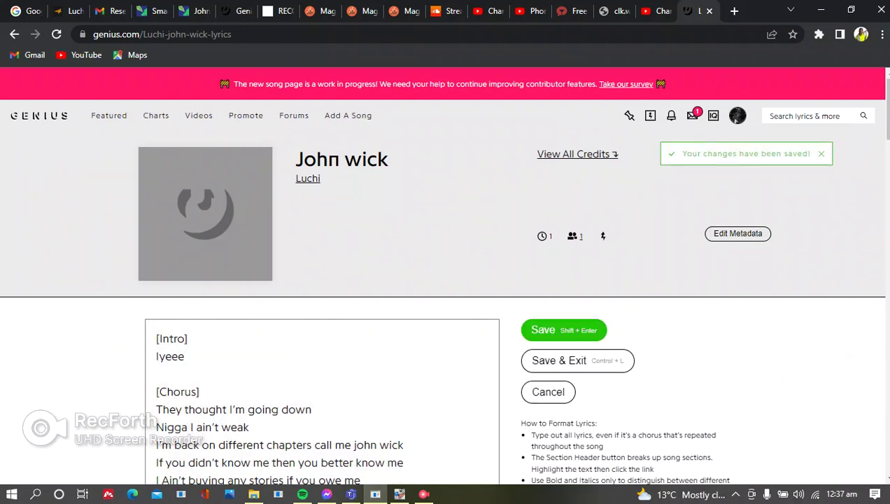
{"action": "key", "text": "ctrl+l"}
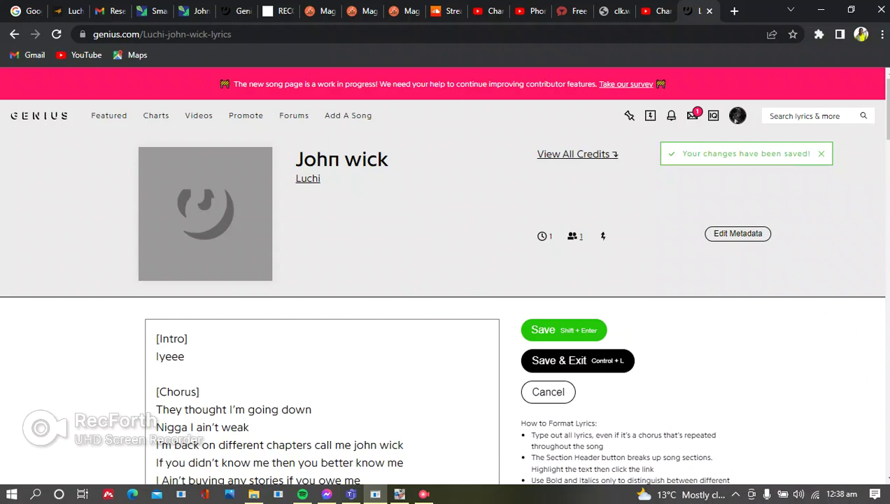
{"action": "key", "text": "ctrl+l"}
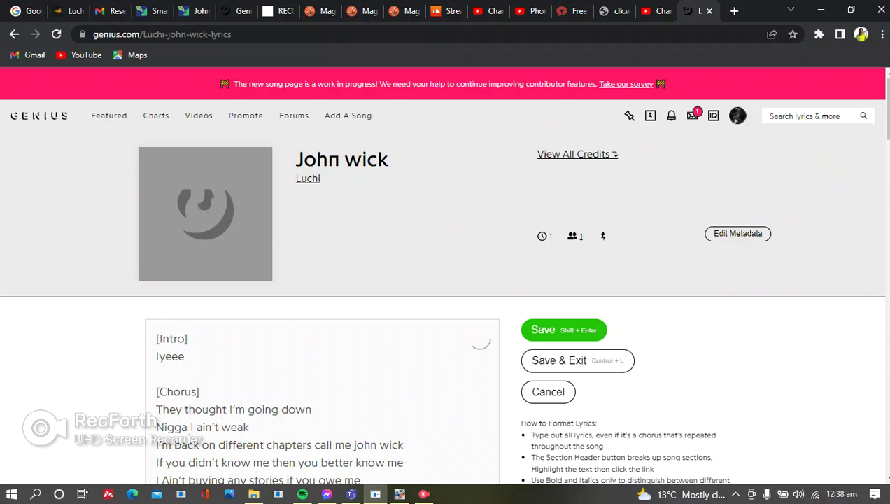
{"action": "key", "text": "Tab"}
{"action": "key", "text": "Tab"}
{"action": "key", "text": "Tab"}
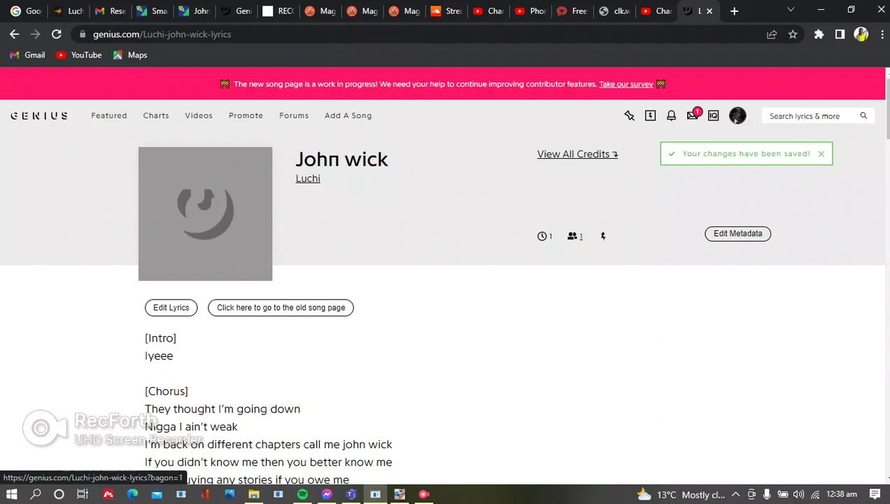
{"action": "key", "text": "Tab"}
{"action": "key", "text": "Tab"}
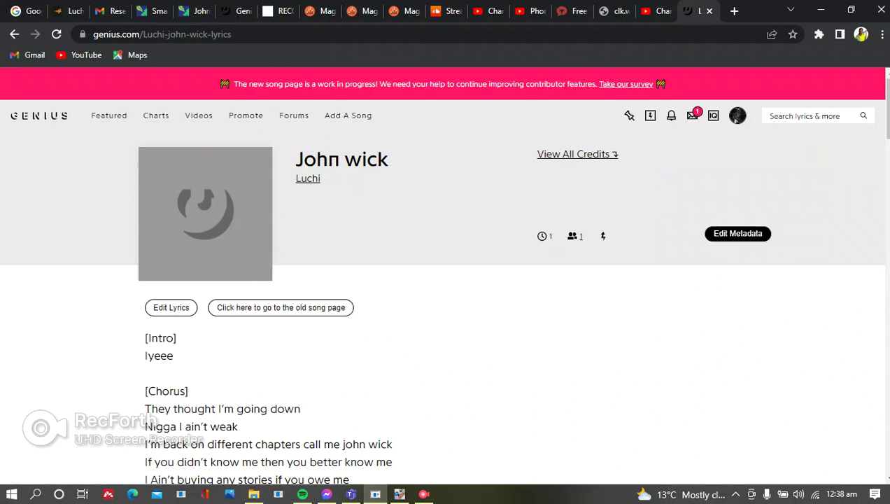
{"action": "key", "text": "Return"}
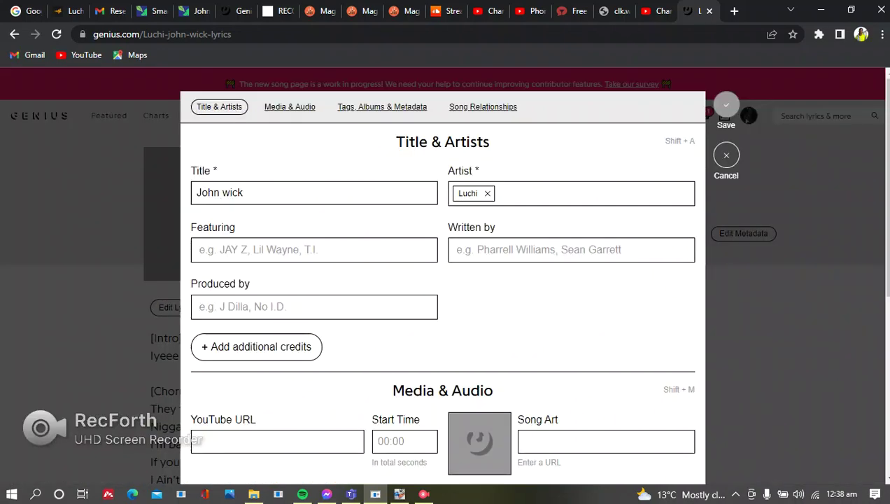
Credit Dido Muzic as the song's producer.
{"action": "left_click", "coordinate": [313, 306]}
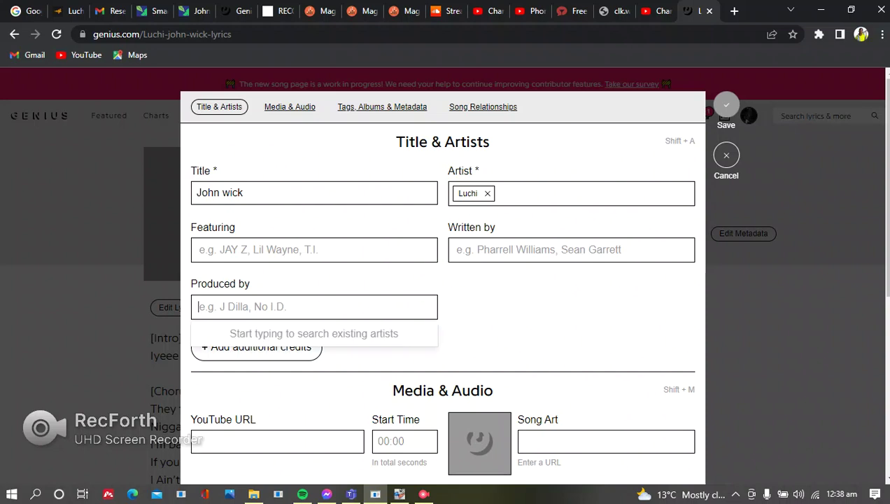
{"action": "type", "text": "d"}
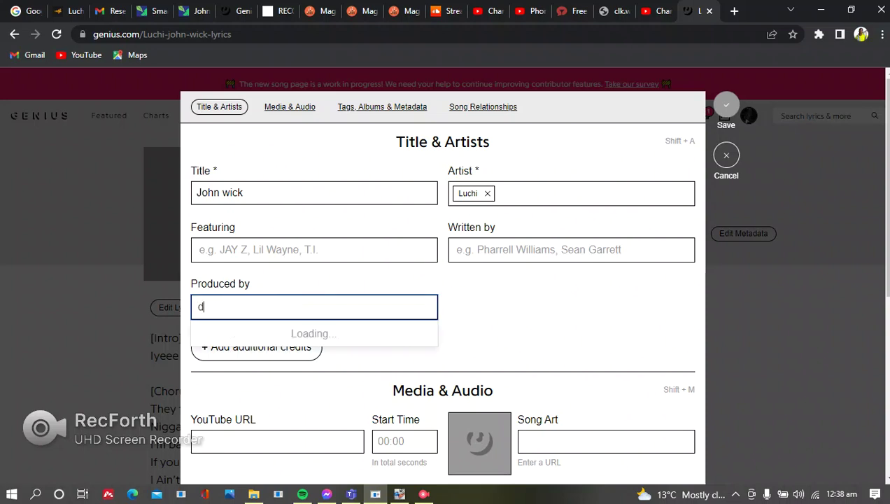
{"action": "type", "text": "IDO mUZIC"}
{"action": "key", "text": "BackSpace"}
{"action": "key", "text": "BackSpace"}
{"action": "key", "text": "BackSpace"}
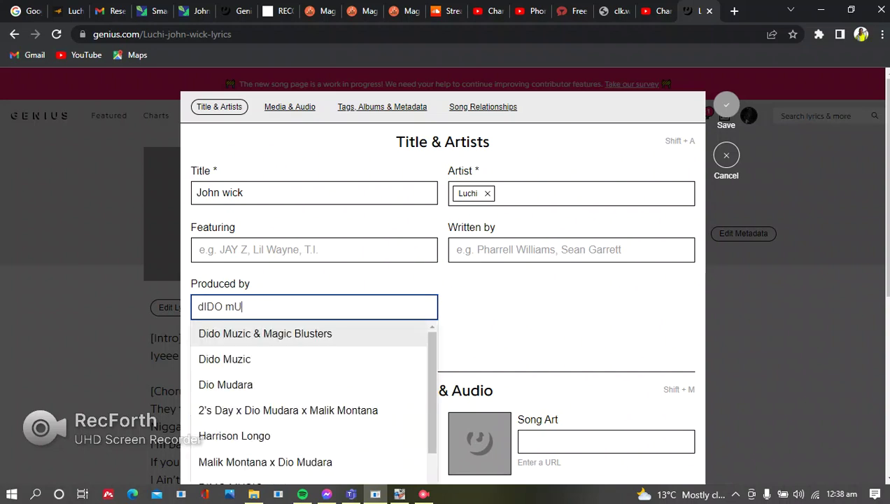
{"action": "key", "text": "Down"}
{"action": "key", "text": "Return"}
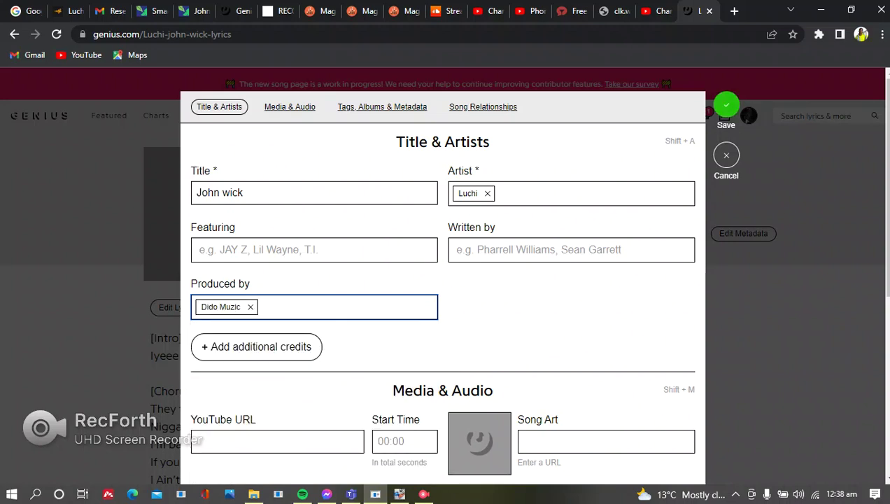
Credit Luchi as the song's writer.
{"action": "left_click", "coordinate": [571, 250]}
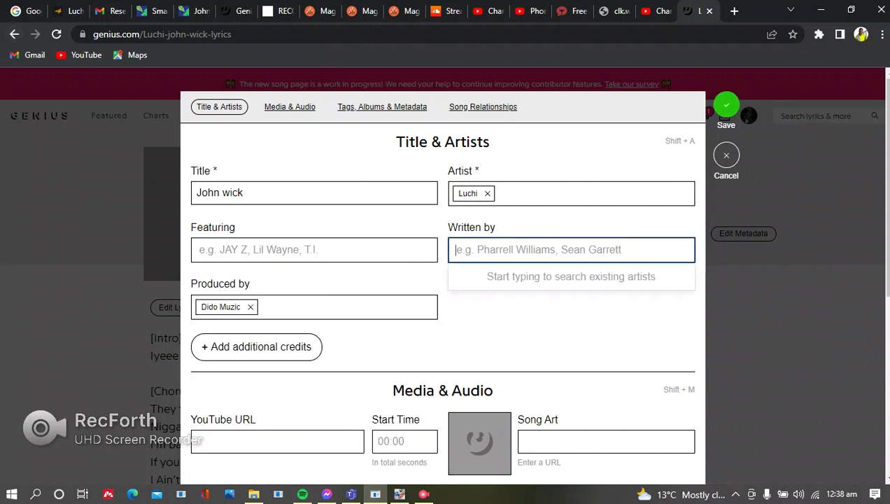
{"action": "type", "text": "lu"}
{"action": "key", "text": "BackSpace"}
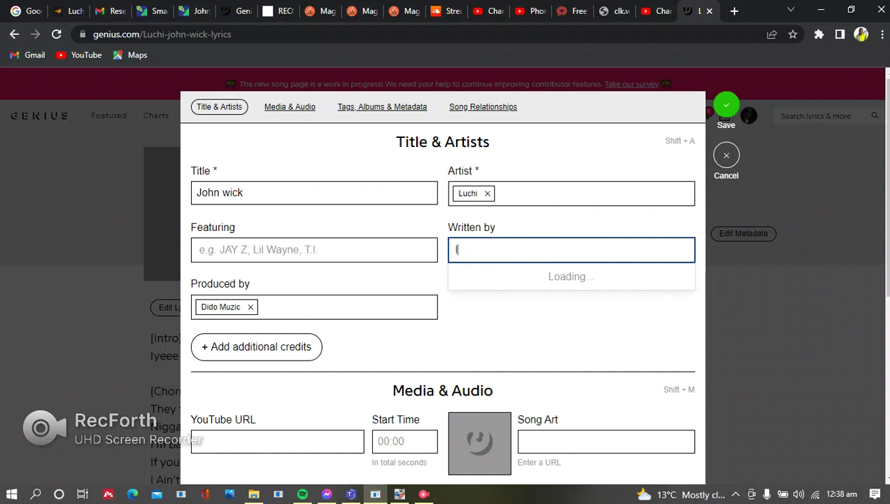
{"action": "type", "text": "uchi"}
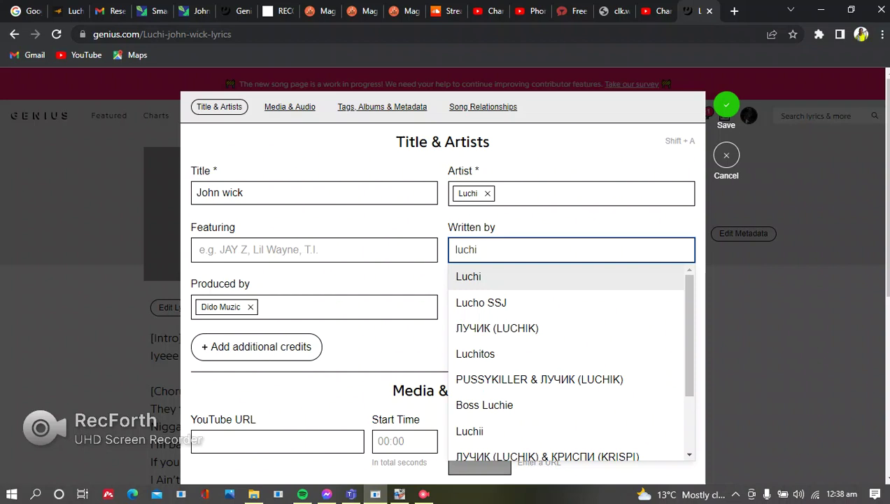
{"action": "key", "text": "Return"}
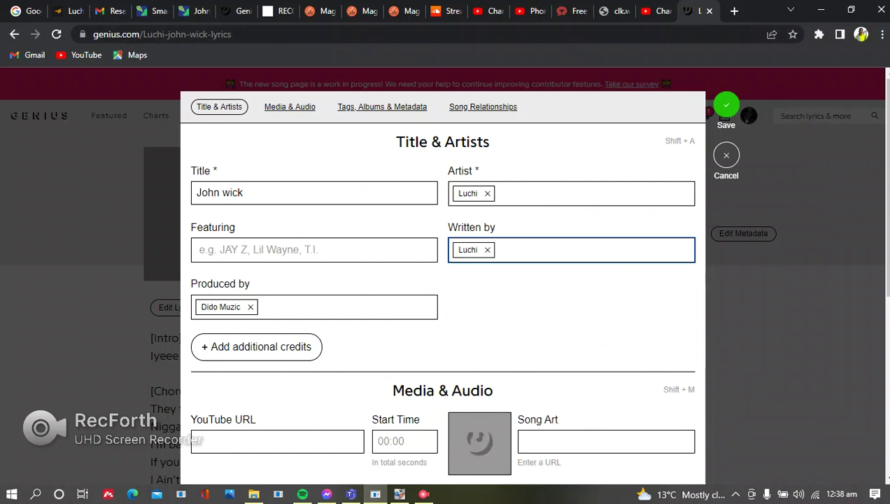
Add an additional credits row, leaving its role field blank after clearing the typed text.
{"action": "left_click", "coordinate": [256, 347]}
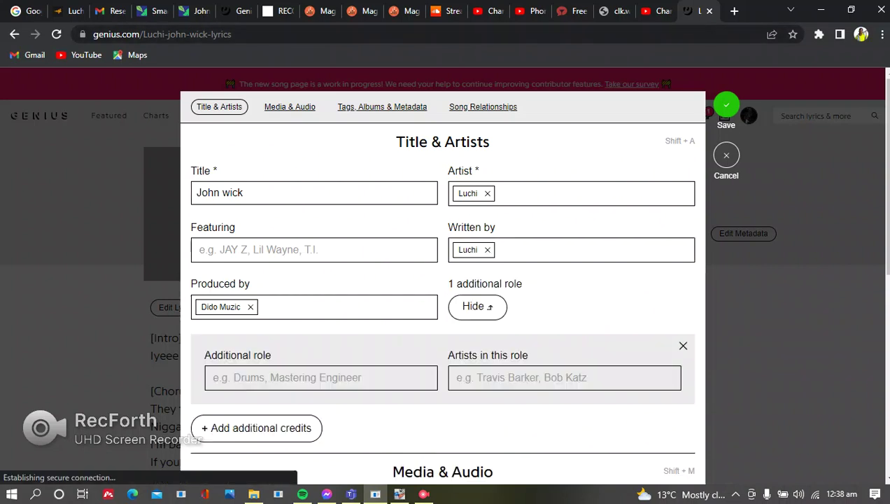
{"action": "scroll", "coordinate": [442, 280], "scroll_direction": "down", "scroll_amount": 1}
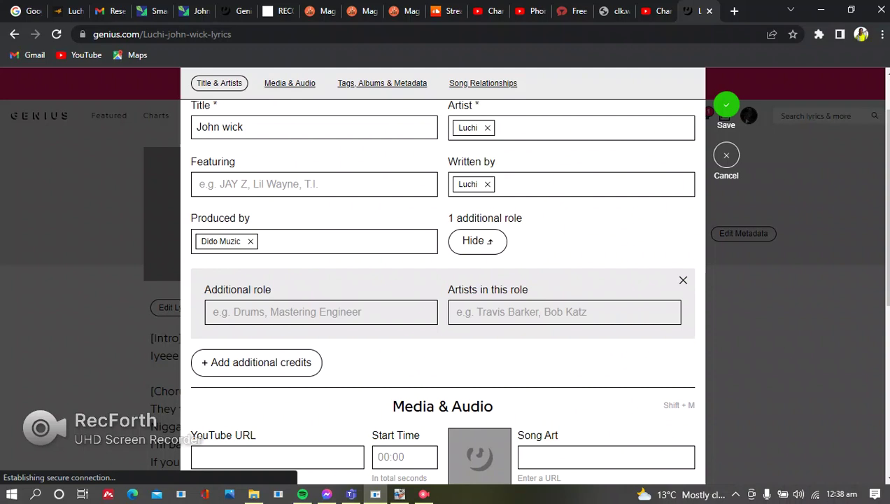
{"action": "left_click", "coordinate": [321, 312]}
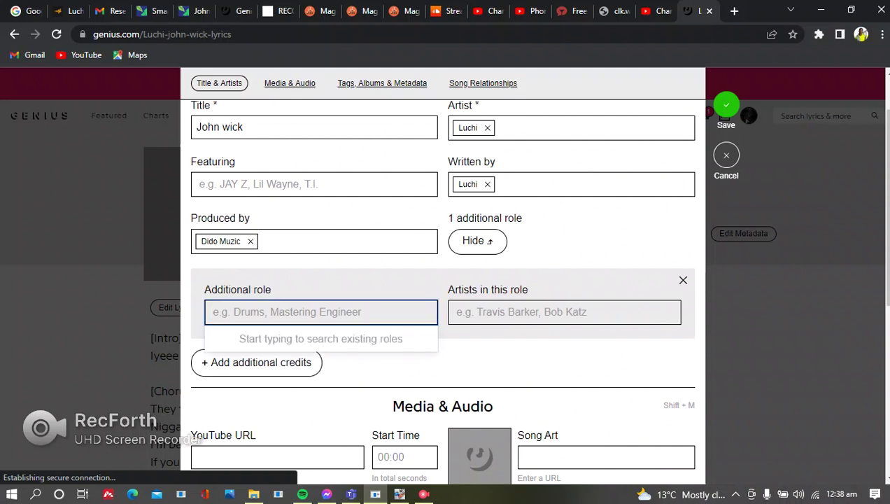
{"action": "type", "text": "Kceey "}
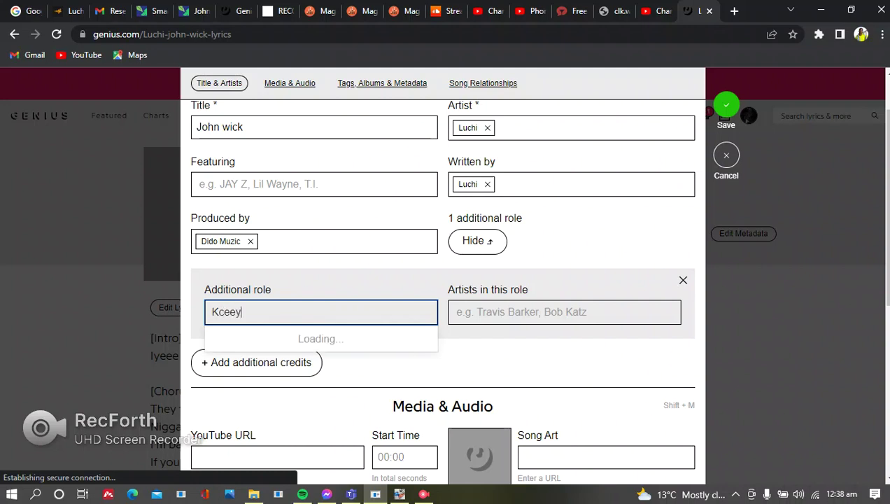
{"action": "type", "text": "Dc"}
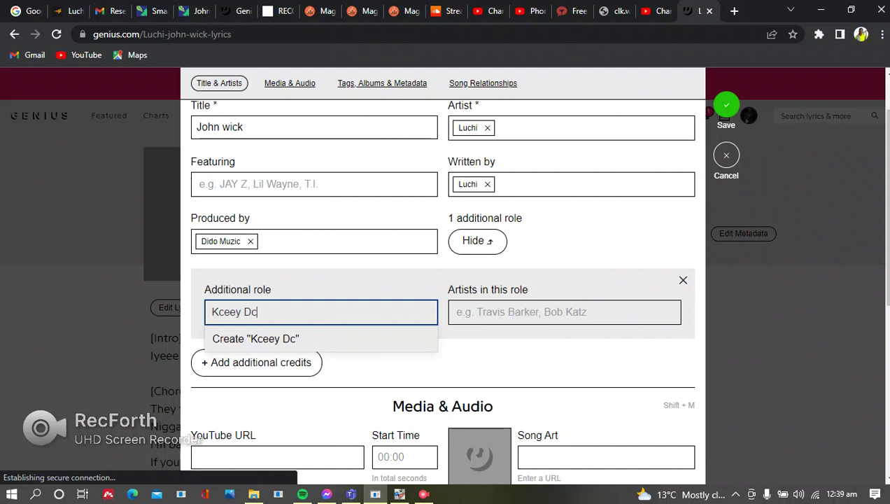
{"action": "key", "text": "BackSpace"}
{"action": "key", "text": "BackSpace"}
{"action": "key", "text": "BackSpace"}
{"action": "key", "text": "BackSpace"}
{"action": "key", "text": "BackSpace"}
{"action": "key", "text": "BackSpace"}
{"action": "key", "text": "BackSpace"}
{"action": "key", "text": "BackSpace"}
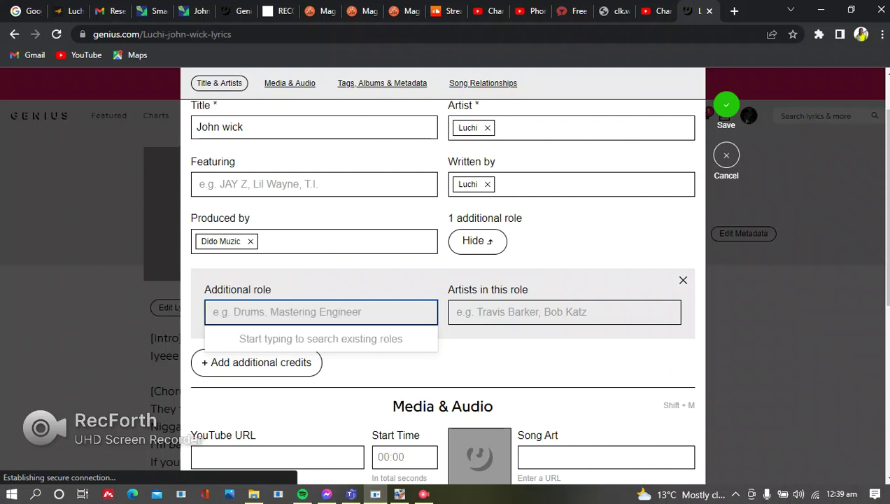
{"action": "key", "text": "Escape"}
{"action": "scroll", "coordinate": [443, 294], "scroll_direction": "down", "scroll_amount": 1}
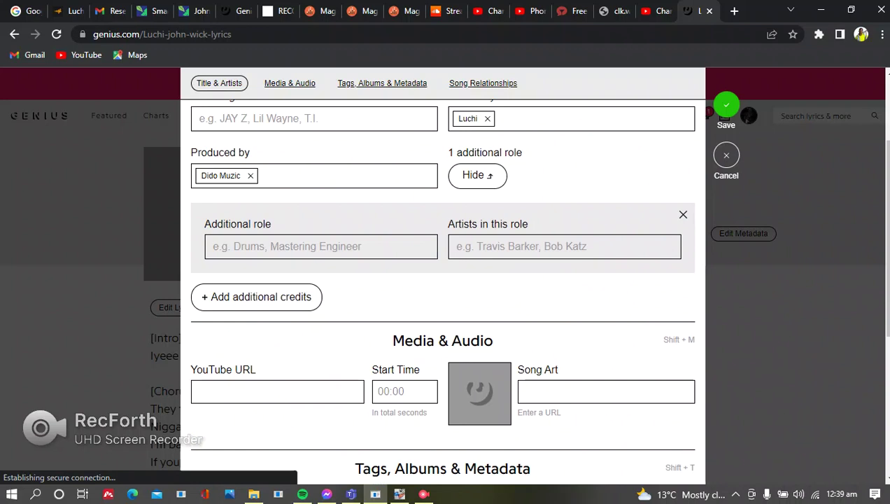
{"action": "scroll", "coordinate": [442, 294], "scroll_direction": "down", "scroll_amount": 1}
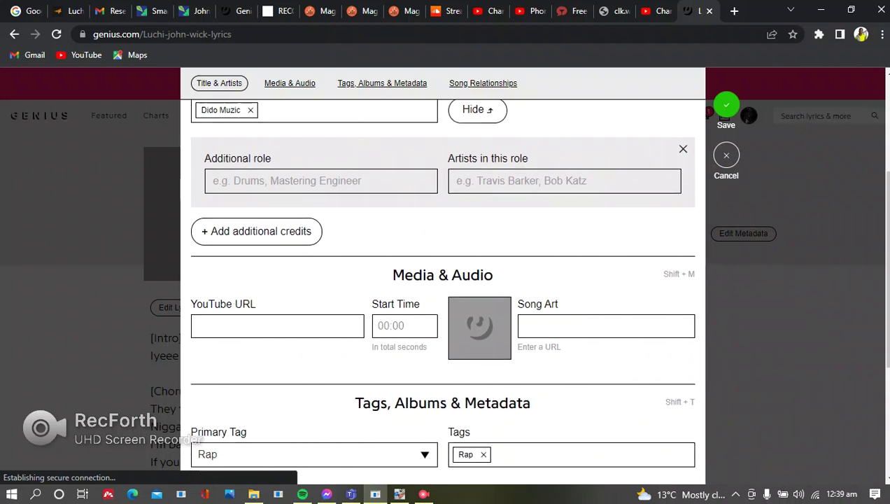
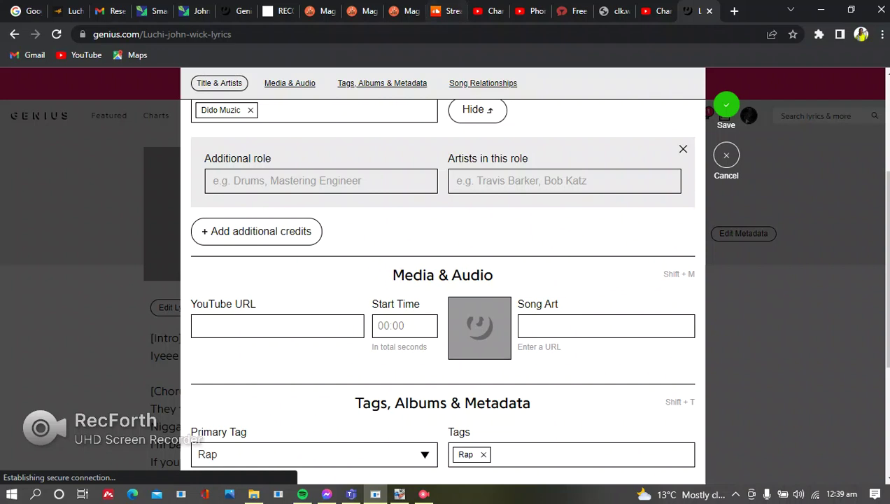
Copy the SoundCloud profile URL, then return to Genius and select the Song Art field.
{"action": "left_click", "coordinate": [447, 11]}
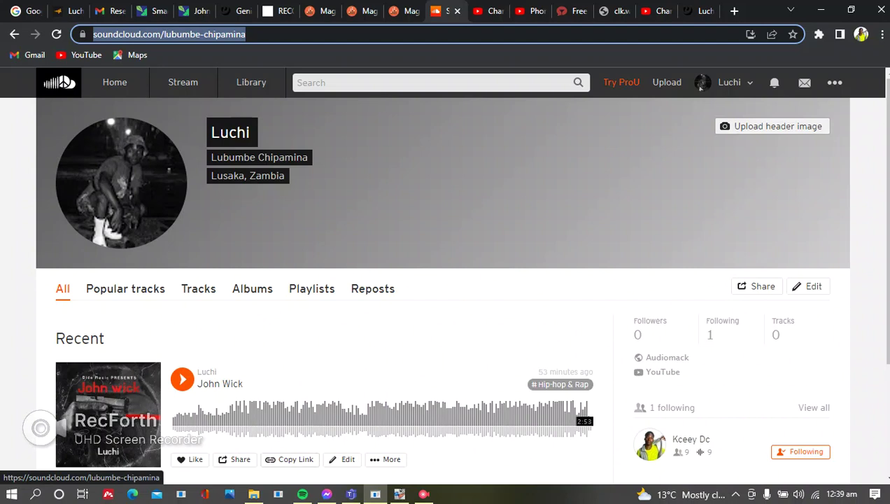
{"action": "left_click", "coordinate": [289, 460]}
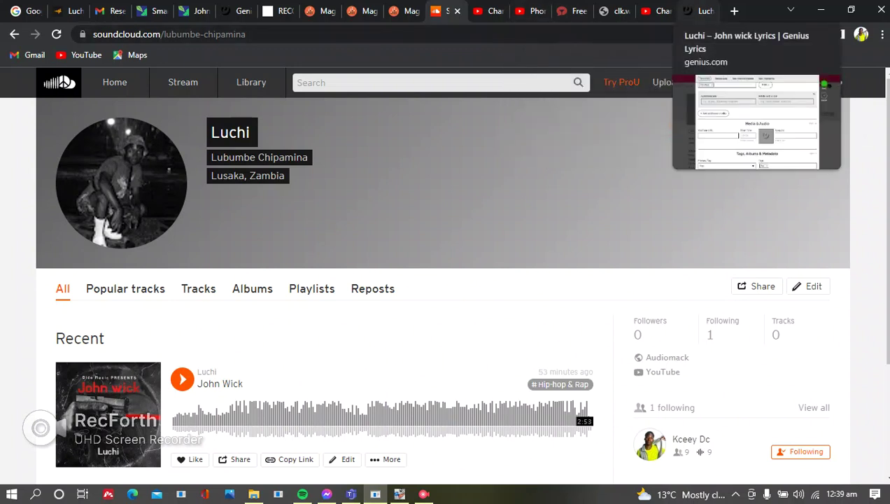
{"action": "left_click", "coordinate": [700, 10]}
{"action": "left_click", "coordinate": [560, 326]}
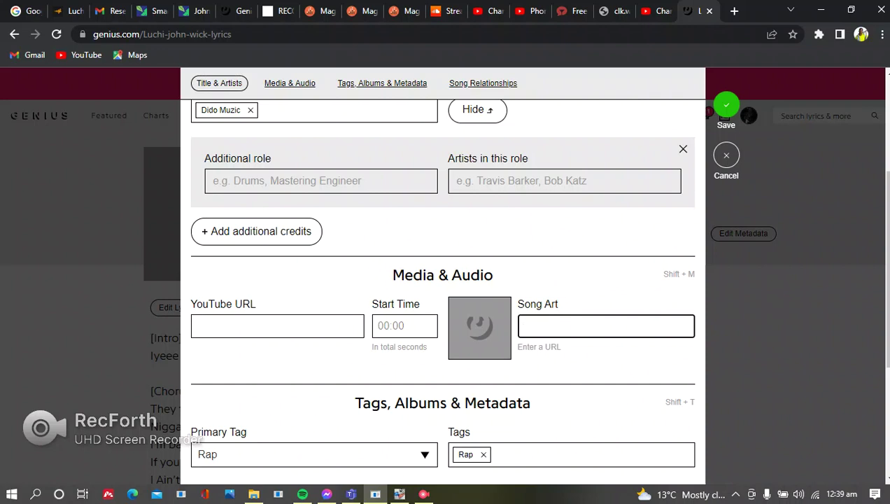
{"action": "scroll", "coordinate": [443, 288], "scroll_direction": "down", "scroll_amount": 1}
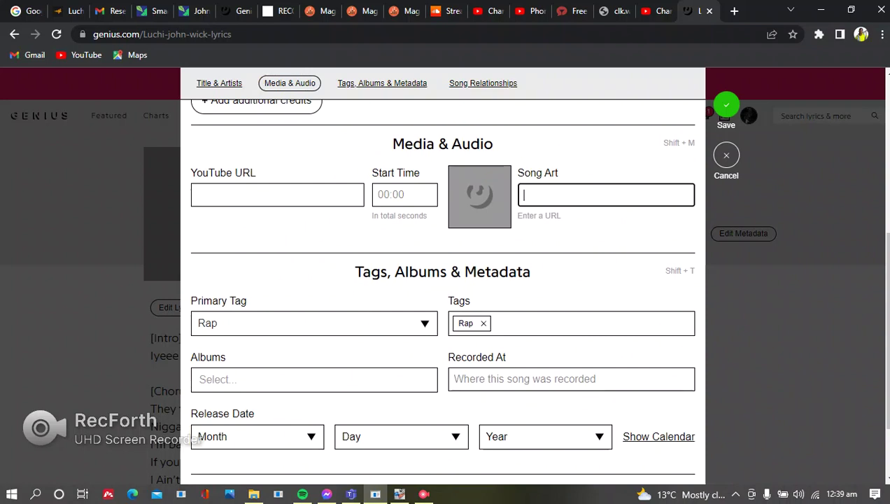
Set the song's release date to August 12, 2022.
{"action": "scroll", "coordinate": [441, 290], "scroll_direction": "down", "scroll_amount": 1}
{"action": "left_click", "coordinate": [210, 372]}
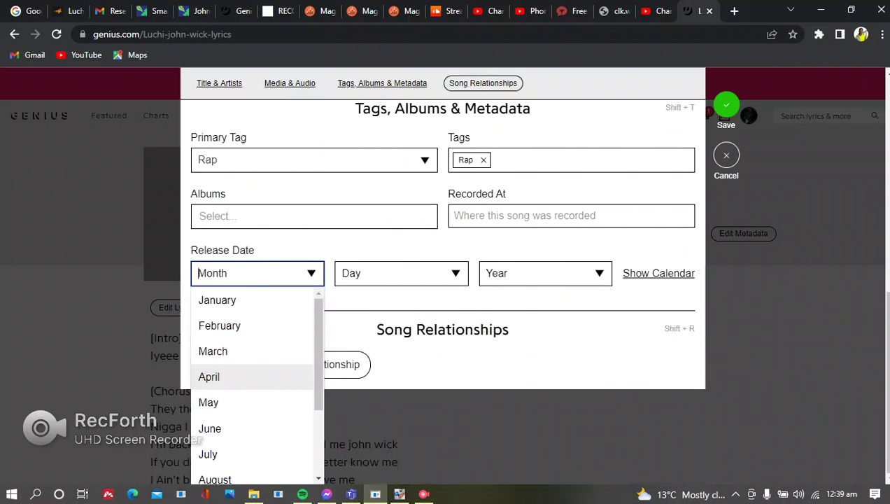
{"action": "scroll", "coordinate": [252, 351], "scroll_direction": "down", "scroll_amount": 2}
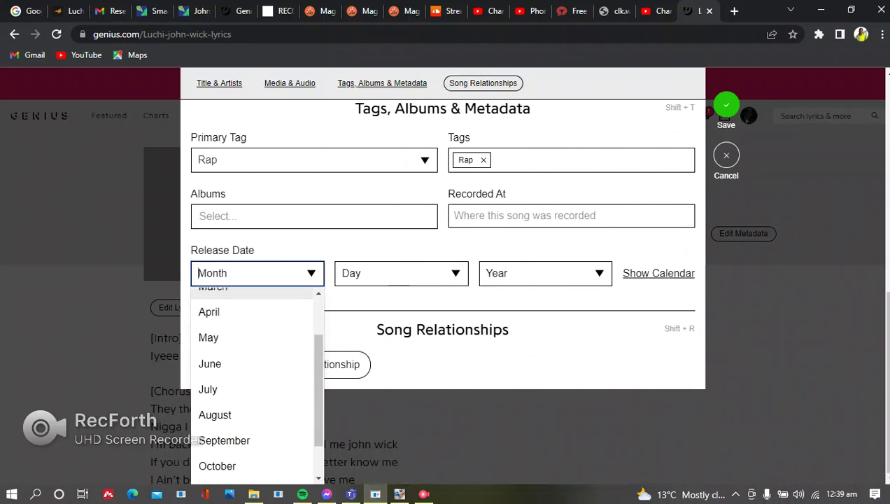
{"action": "left_click", "coordinate": [210, 413]}
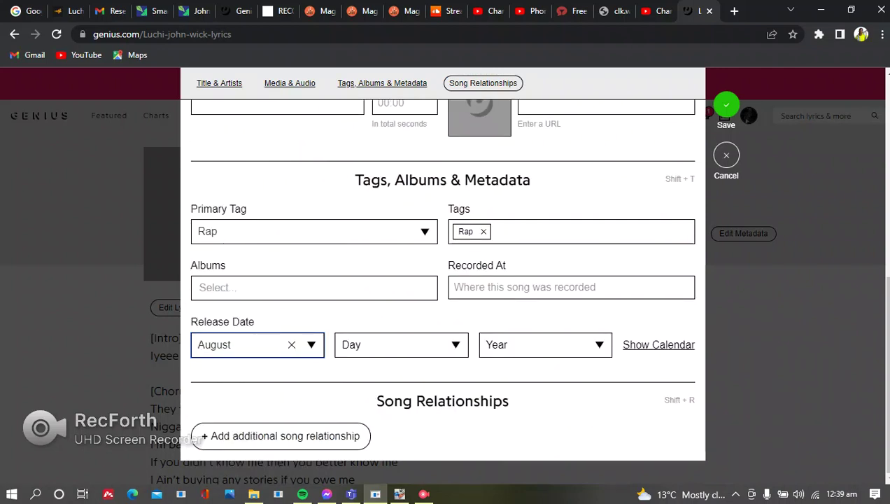
{"action": "left_click", "coordinate": [392, 344]}
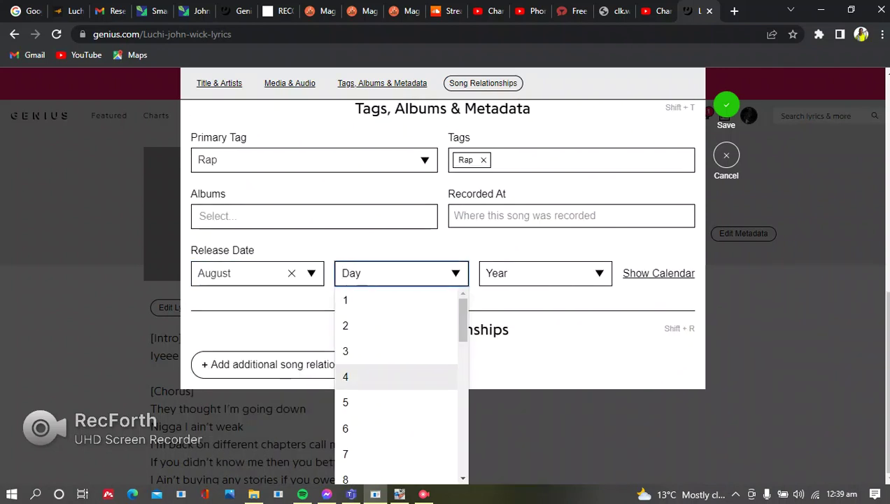
{"action": "scroll", "coordinate": [399, 378], "scroll_direction": "down", "scroll_amount": 5}
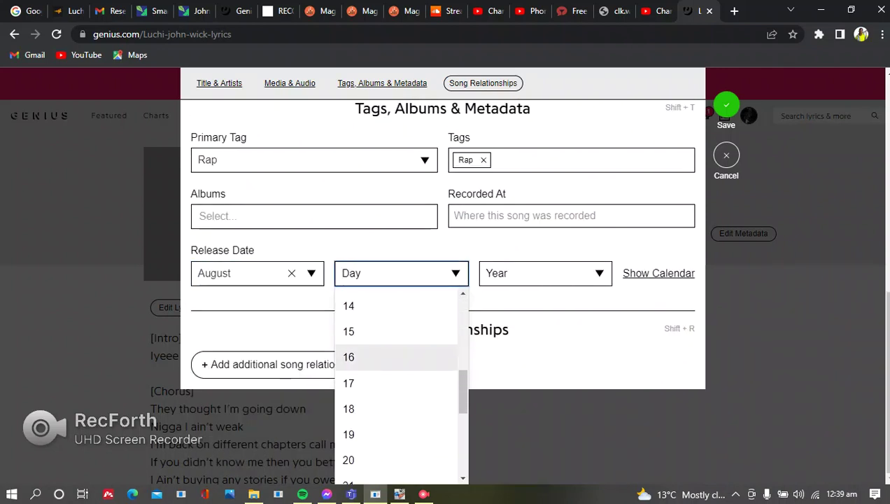
{"action": "scroll", "coordinate": [395, 357], "scroll_direction": "up", "scroll_amount": 1}
{"action": "left_click", "coordinate": [392, 320]}
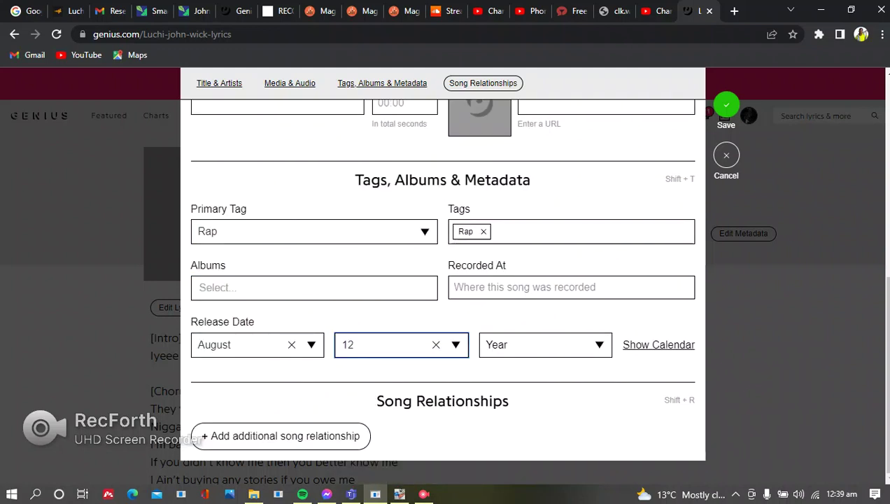
{"action": "left_click", "coordinate": [532, 348]}
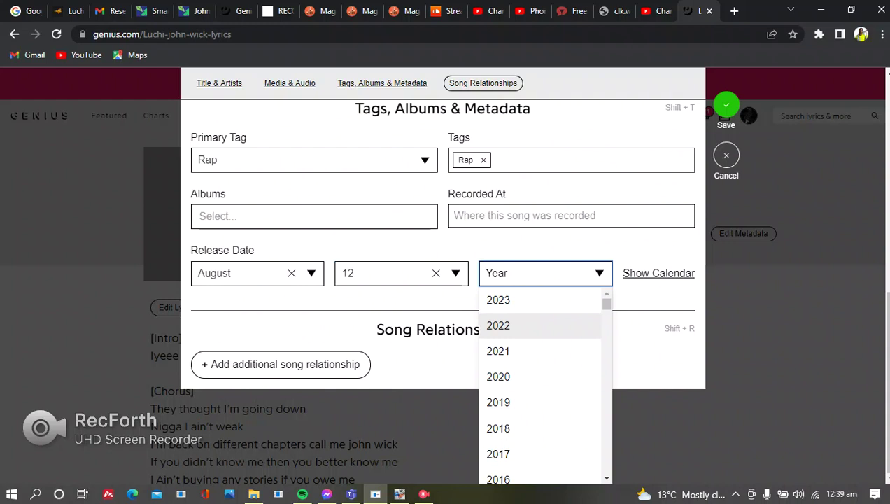
{"action": "left_click", "coordinate": [532, 325]}
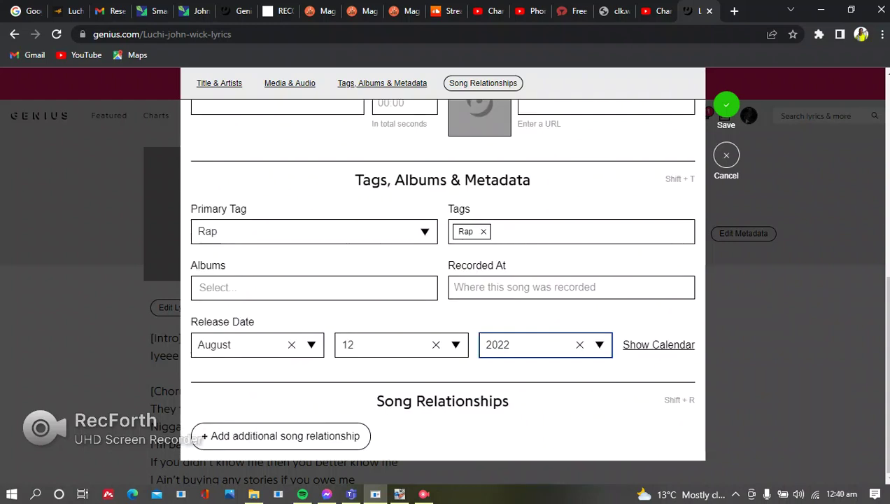
Save the metadata; Genius rejects it because of the empty additional-role row.
{"action": "scroll", "coordinate": [442, 280], "scroll_direction": "up", "scroll_amount": 4}
{"action": "scroll", "coordinate": [443, 280], "scroll_direction": "up", "scroll_amount": 3}
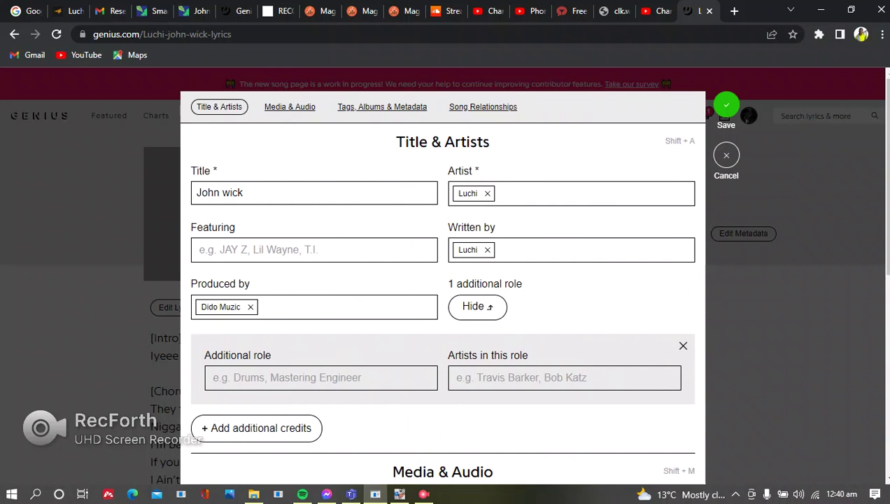
{"action": "scroll", "coordinate": [442, 280], "scroll_direction": "down", "scroll_amount": 5}
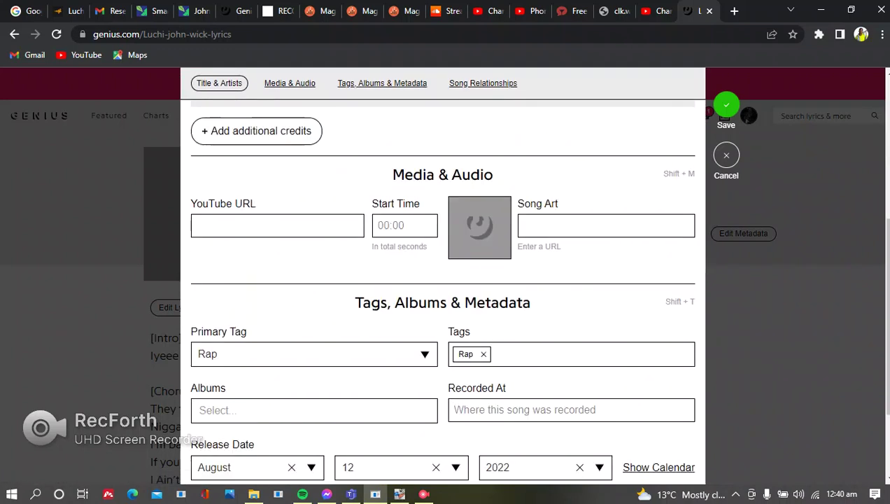
{"action": "scroll", "coordinate": [443, 280], "scroll_direction": "up", "scroll_amount": 3}
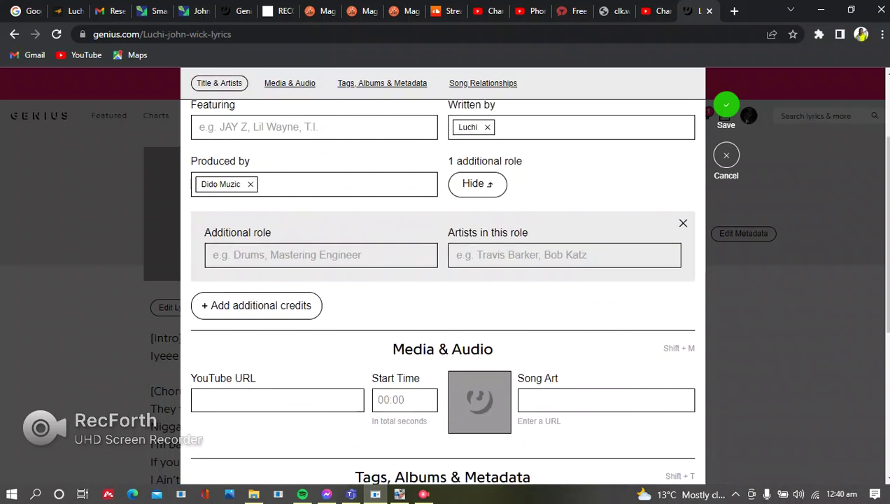
{"action": "scroll", "coordinate": [442, 280], "scroll_direction": "down", "scroll_amount": 5}
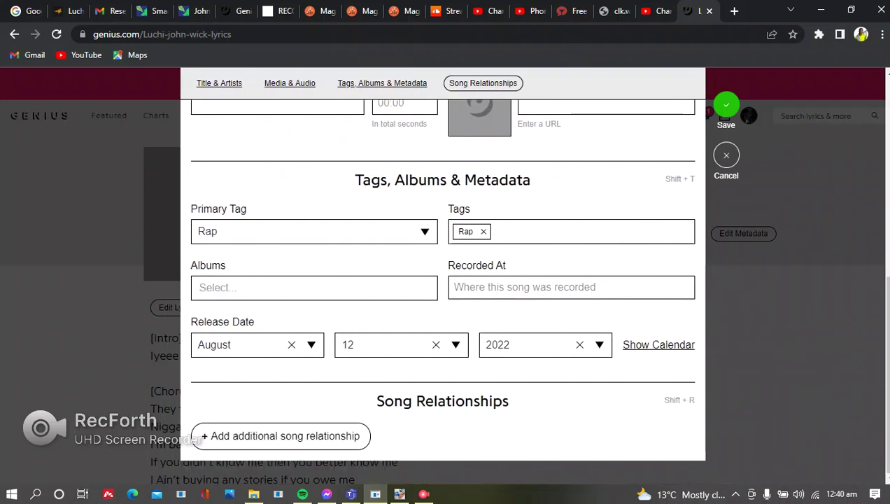
{"action": "left_click", "coordinate": [727, 105]}
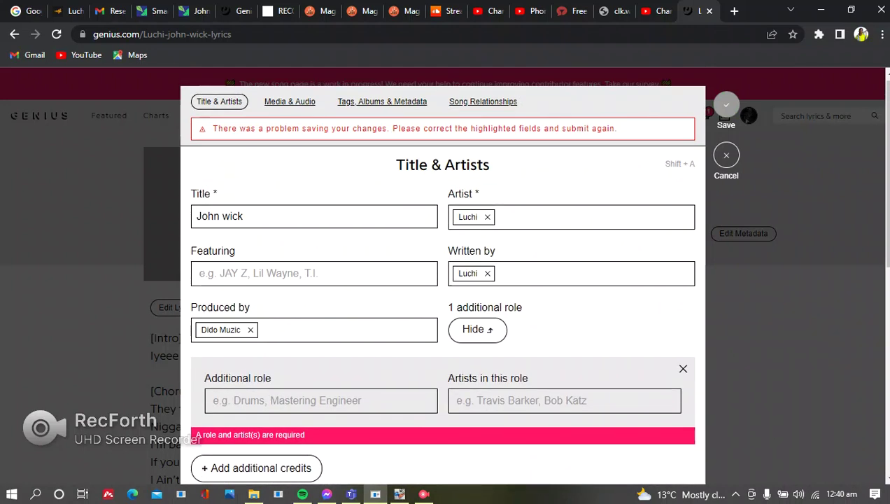
Delete the empty Additional role entry, then switch to the Audiomack profile with Ctrl+2.
{"action": "scroll", "coordinate": [442, 280], "scroll_direction": "down", "scroll_amount": 2}
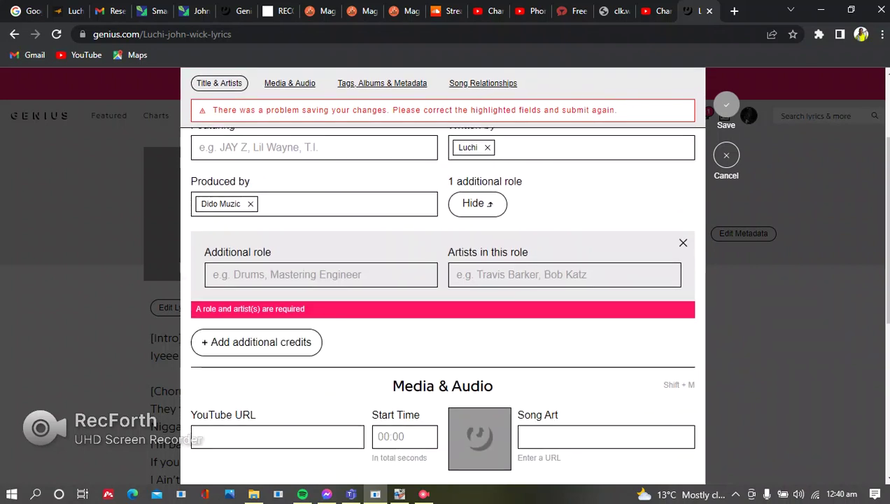
{"action": "left_click", "coordinate": [684, 243]}
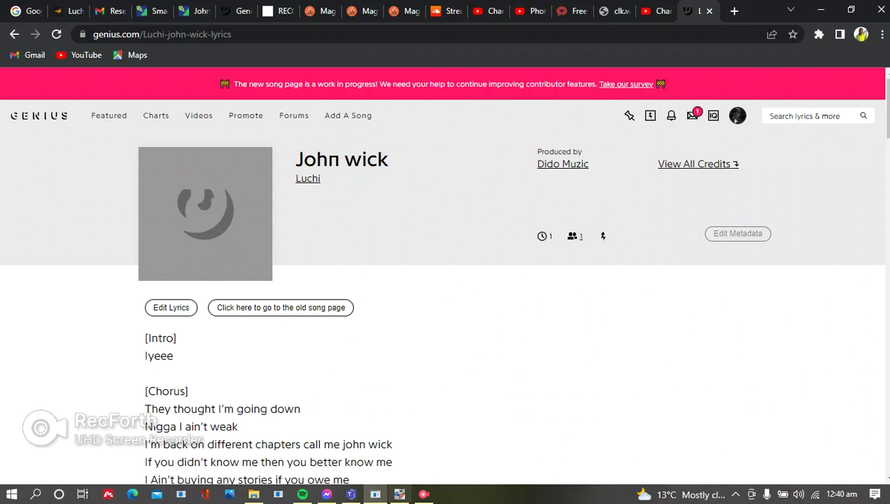
{"action": "mouse_move", "coordinate": [424, 494]}
{"action": "key", "text": "ctrl+2"}
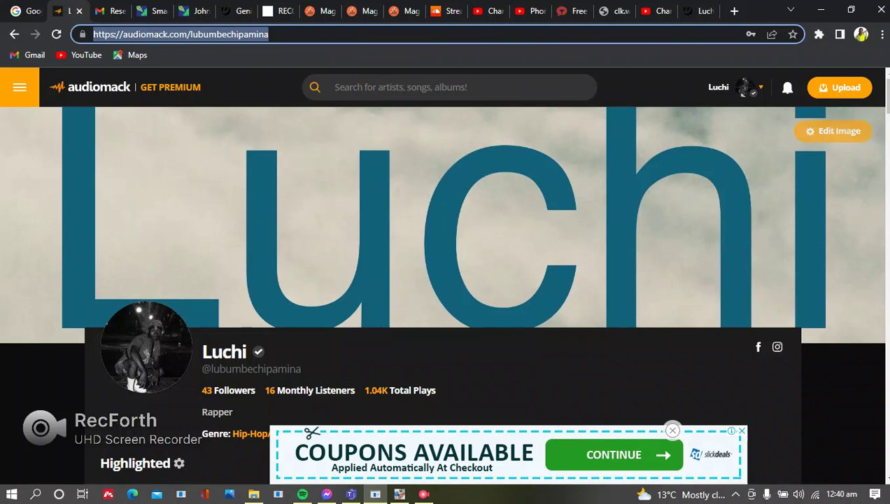
Copy the John Wick track link from its SoundCloud artwork and go back to Genius.
{"action": "left_click", "coordinate": [448, 10]}
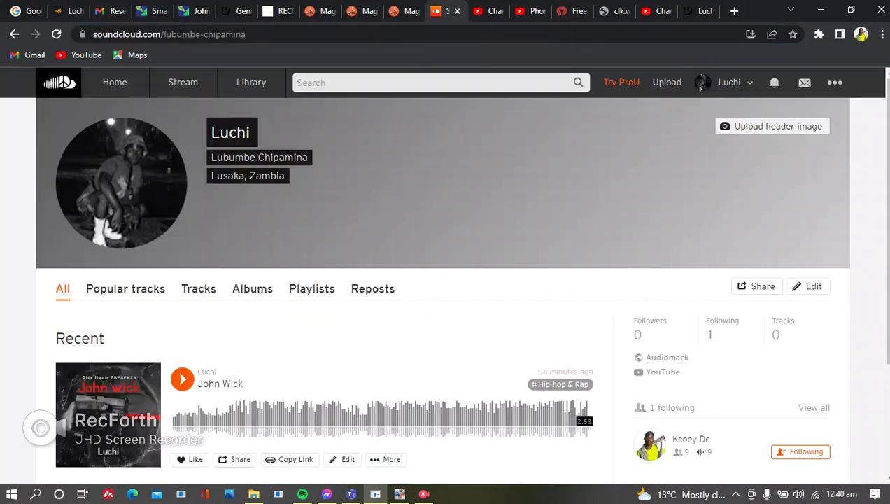
{"action": "right_click", "coordinate": [129, 415]}
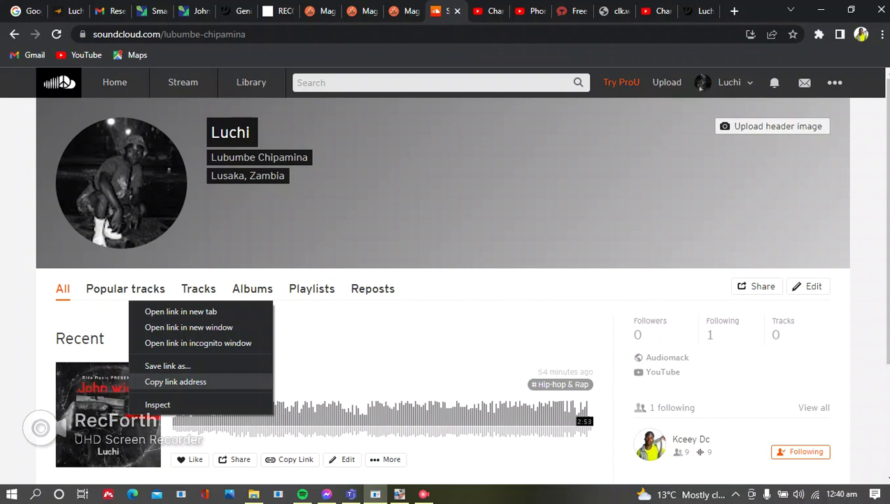
{"action": "left_click", "coordinate": [175, 381]}
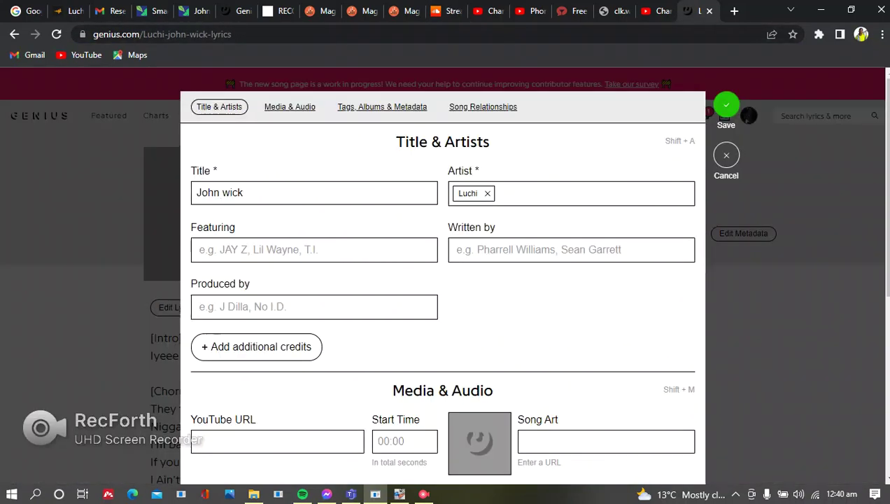
{"action": "left_click", "coordinate": [697, 10]}
Paste the SoundCloud track link into the Song Art field and submit it.
{"action": "right_click", "coordinate": [548, 444]}
{"action": "left_click", "coordinate": [574, 335]}
{"action": "key", "text": "Return"}
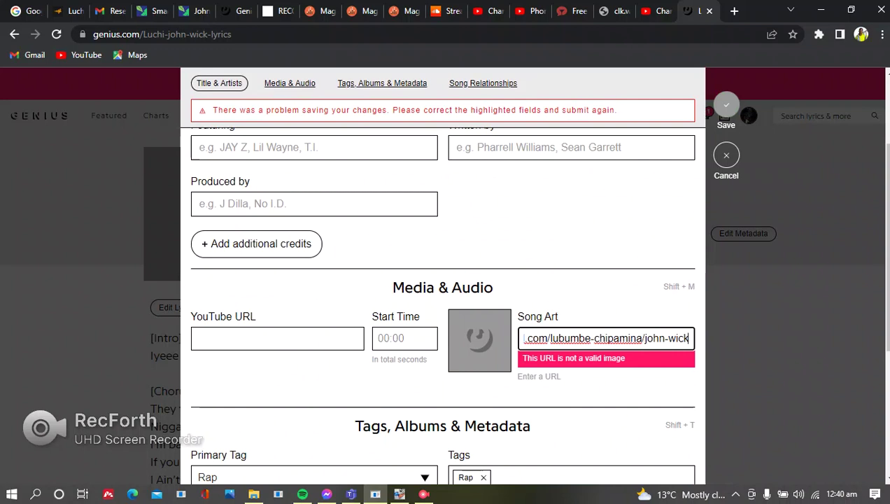
Check the flagged spellings in the link, then cancel and discard the unsaved metadata edits.
{"action": "right_click", "coordinate": [613, 339]}
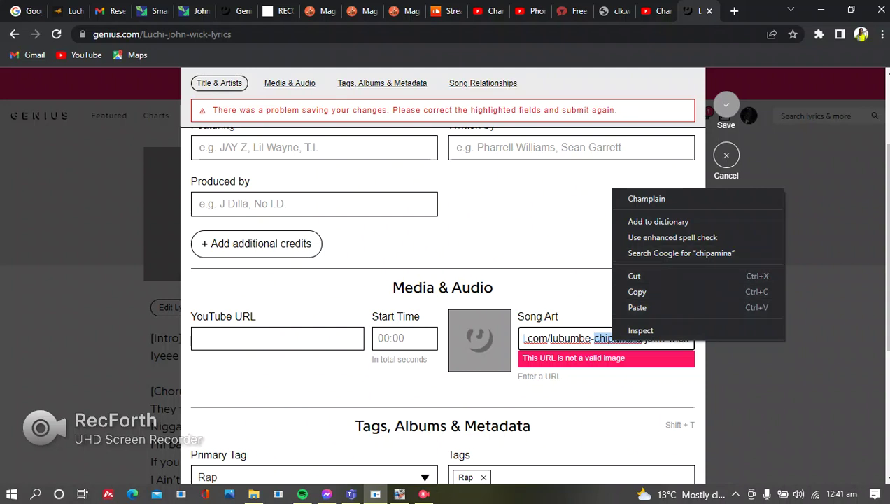
{"action": "right_click", "coordinate": [570, 339]}
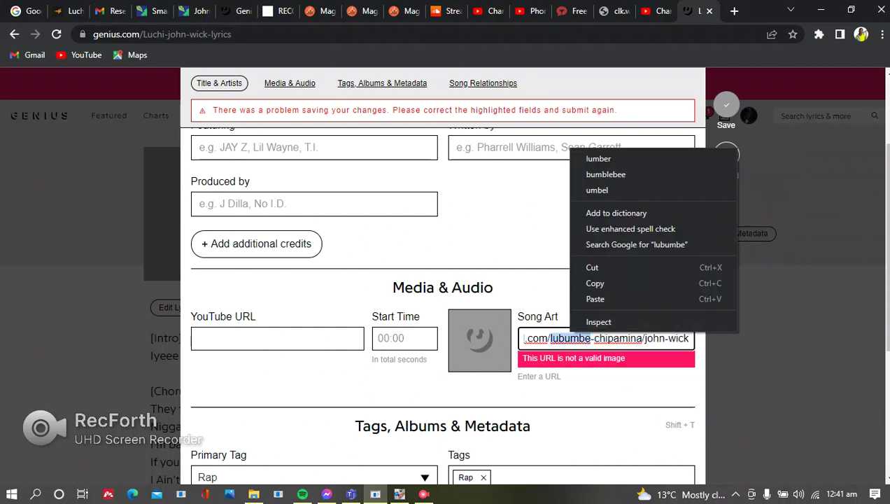
{"action": "left_click", "coordinate": [530, 338]}
{"action": "right_click", "coordinate": [636, 339]}
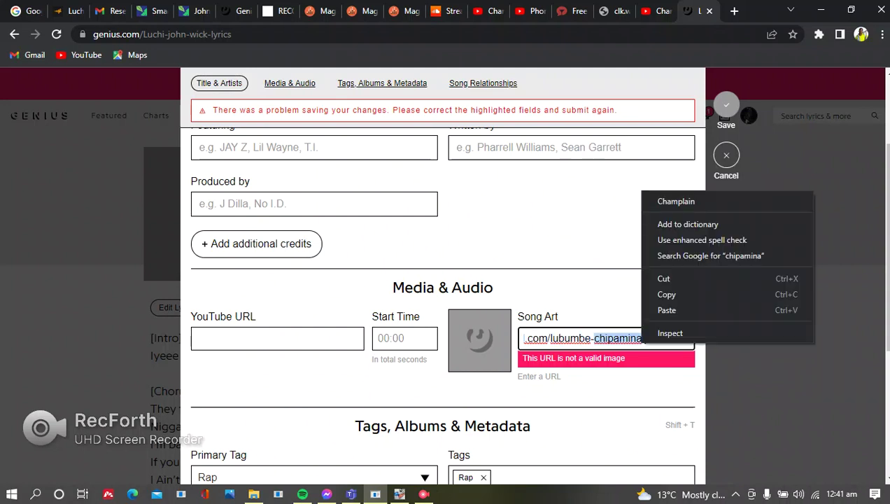
{"action": "left_click", "coordinate": [727, 156]}
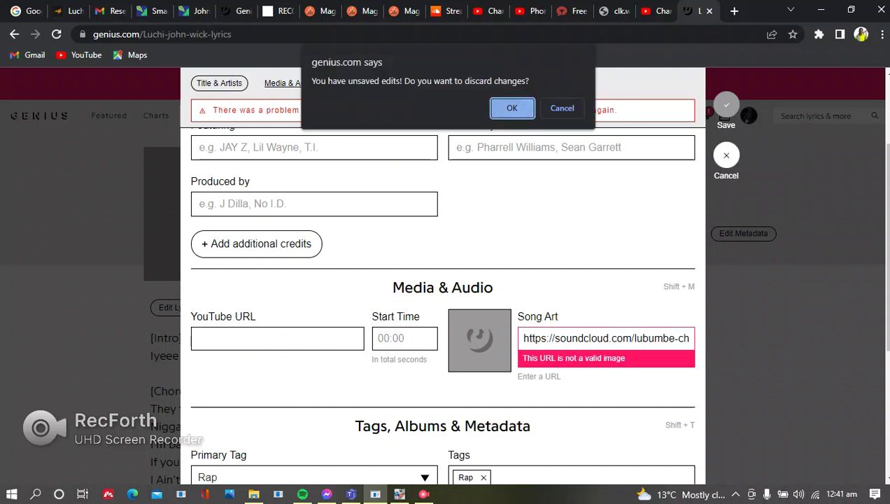
{"action": "left_click", "coordinate": [512, 107]}
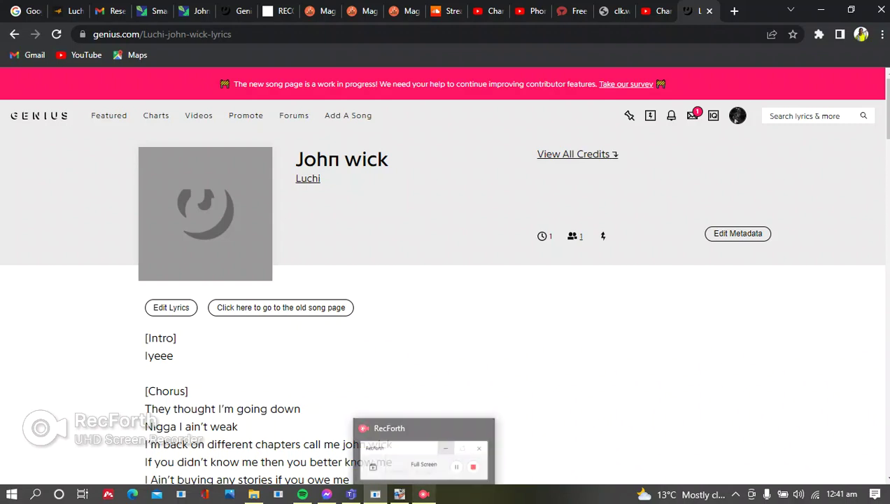
Reopen the metadata editor, paste the cover image URL as Song Art, and save.
{"action": "left_click", "coordinate": [423, 494]}
{"action": "left_click", "coordinate": [494, 227]}
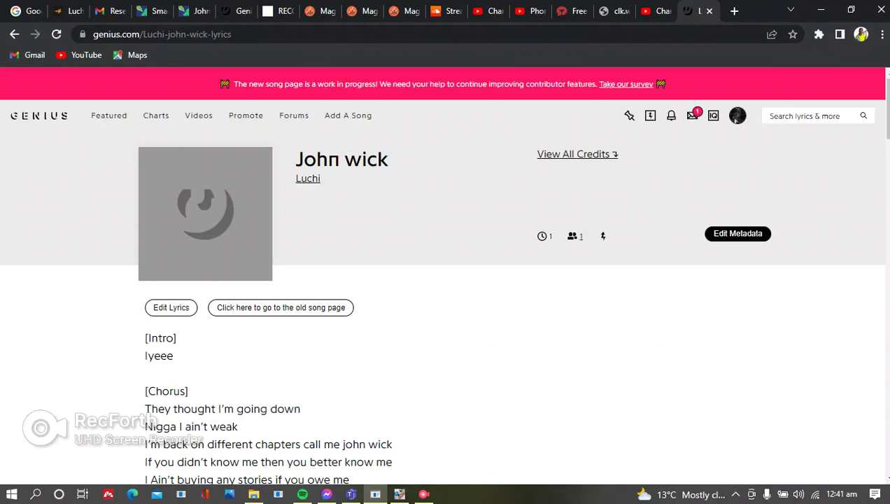
{"action": "left_click", "coordinate": [738, 234]}
{"action": "left_click", "coordinate": [554, 442]}
{"action": "right_click", "coordinate": [555, 449]}
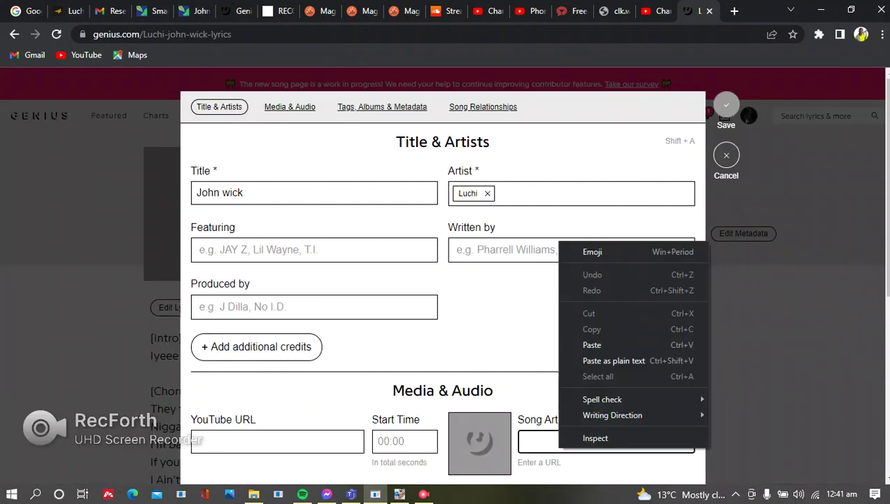
{"action": "left_click", "coordinate": [589, 344]}
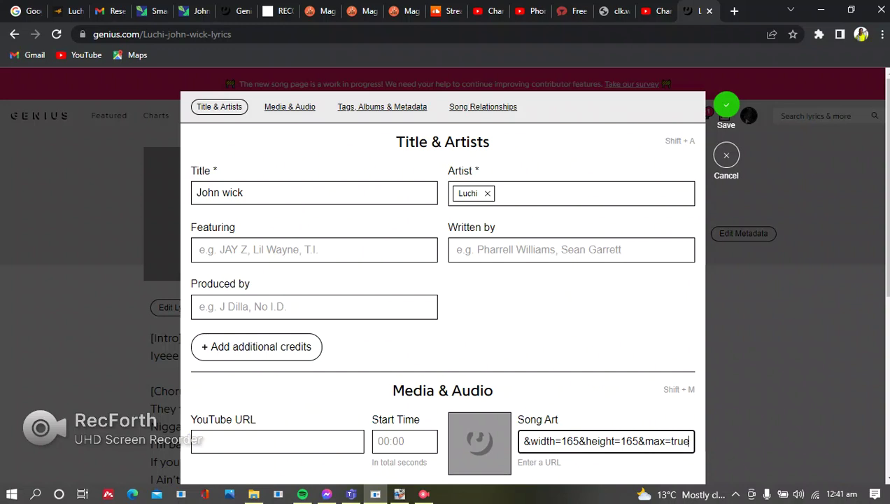
{"action": "left_click", "coordinate": [726, 105]}
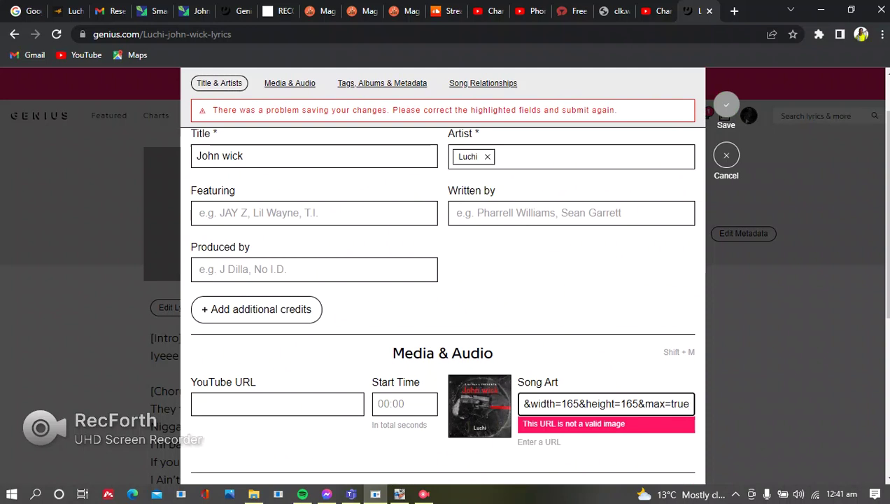
Inspect the rejected Song Art URL, discard the edits, and switch to the old song page.
{"action": "scroll", "coordinate": [442, 294], "scroll_direction": "down", "scroll_amount": 1}
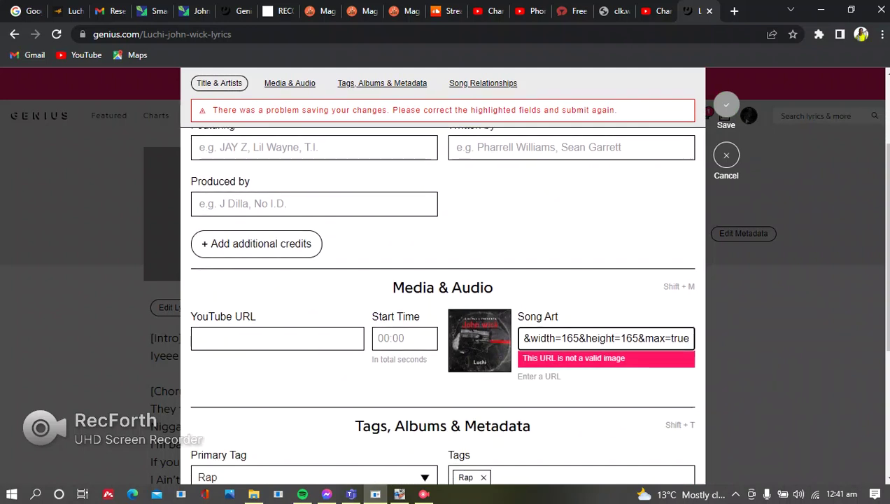
{"action": "key", "text": "Home"}
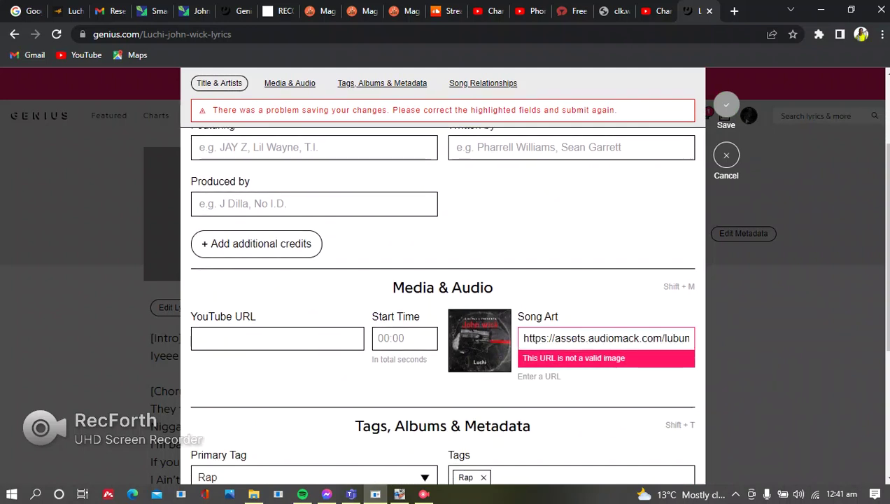
{"action": "scroll", "coordinate": [442, 294], "scroll_direction": "down", "scroll_amount": 1}
{"action": "scroll", "coordinate": [443, 294], "scroll_direction": "up", "scroll_amount": 3}
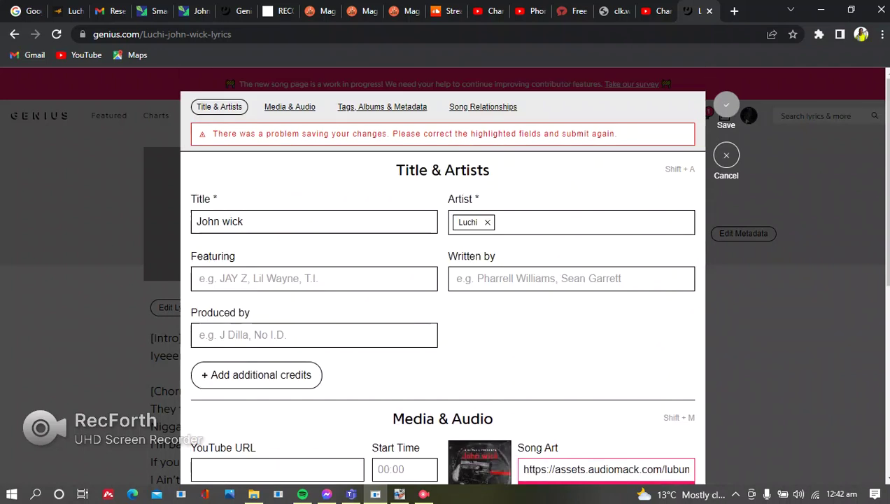
{"action": "scroll", "coordinate": [443, 294], "scroll_direction": "down", "scroll_amount": 2}
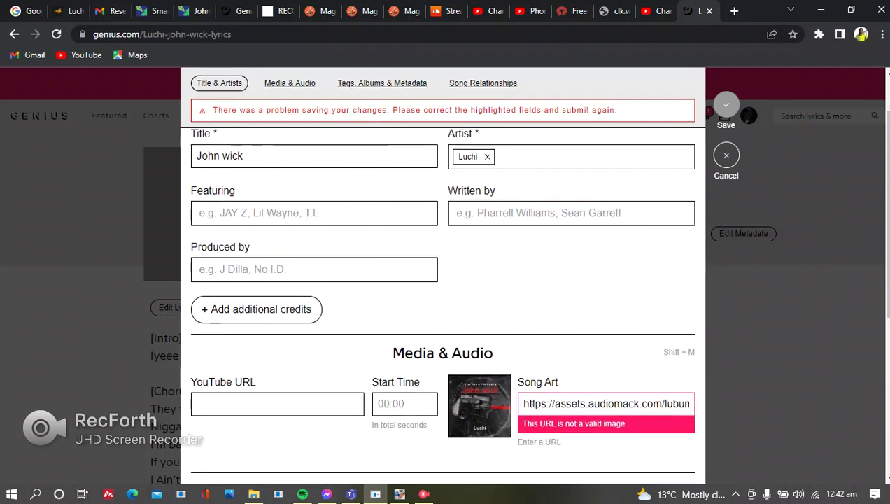
{"action": "left_click", "coordinate": [605, 404]}
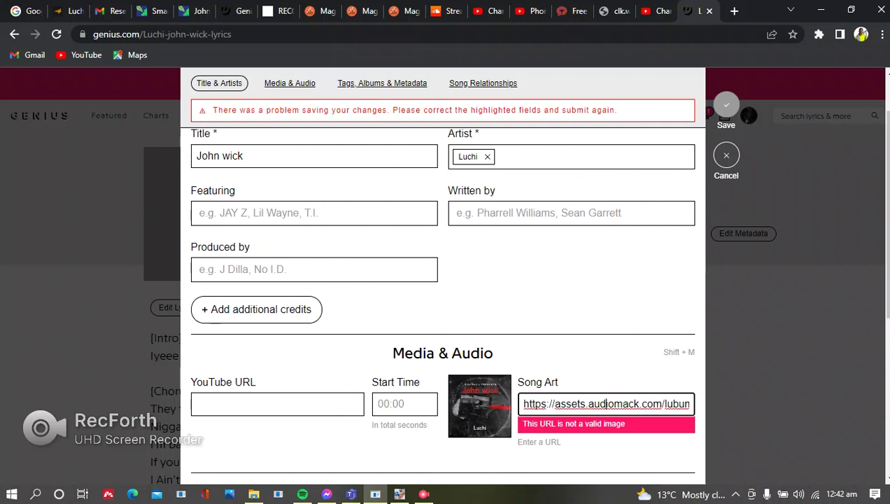
{"action": "left_click", "coordinate": [727, 156]}
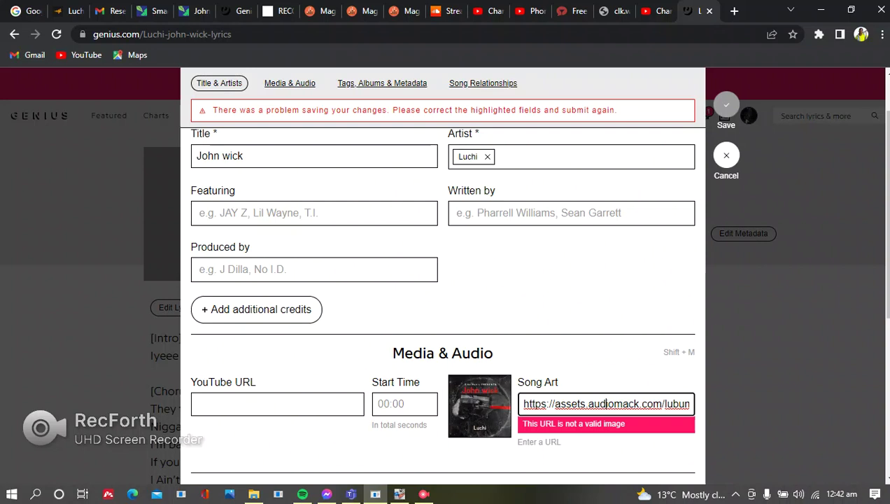
{"action": "left_click", "coordinate": [512, 108]}
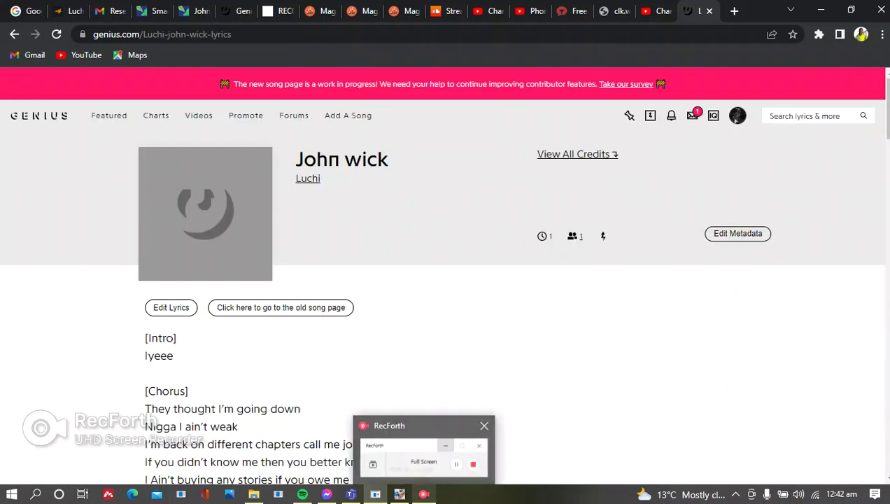
{"action": "left_click", "coordinate": [424, 494]}
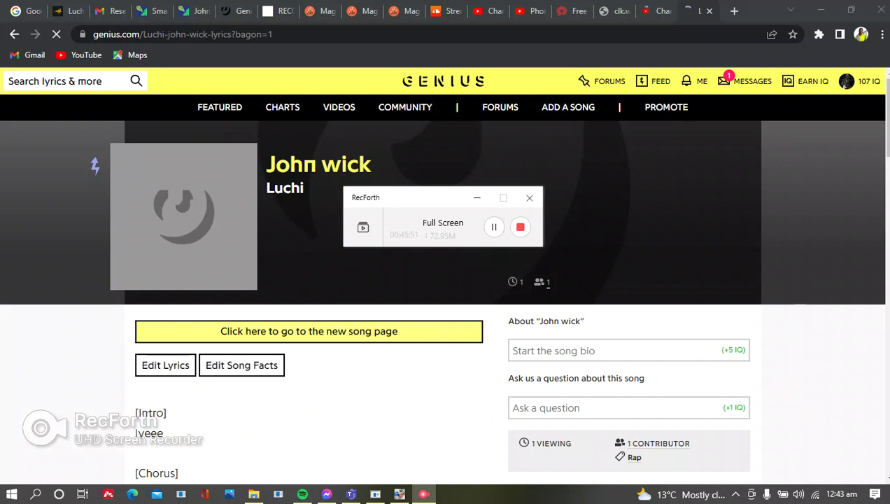
{"action": "left_click", "coordinate": [477, 198]}
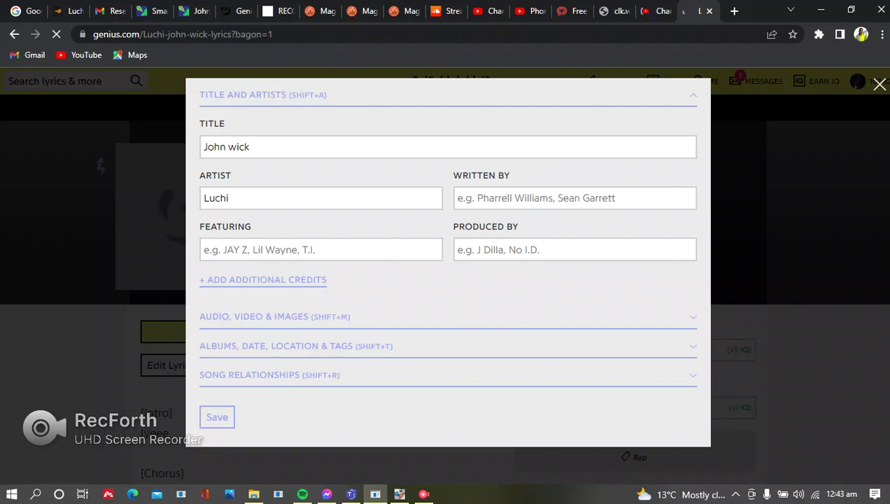
Expand Audio, Video & Images and paste the cover image URL into Song Art URL.
{"action": "key", "text": "shift+m"}
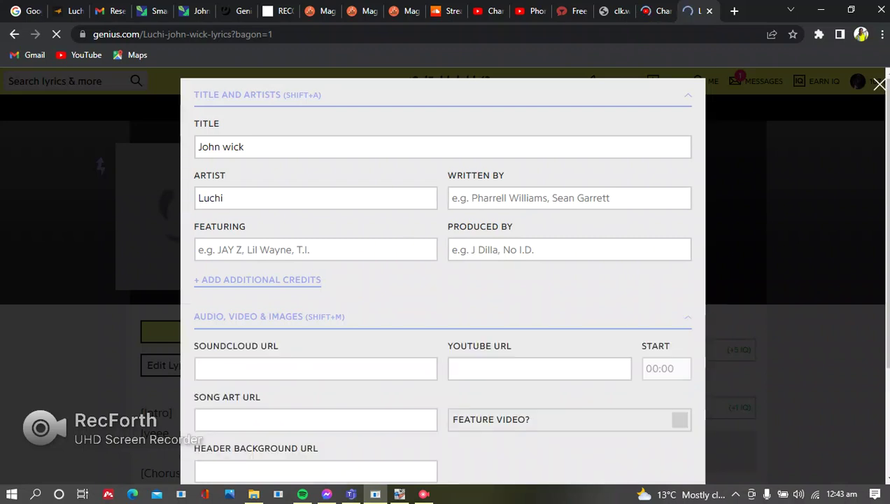
{"action": "scroll", "coordinate": [442, 280], "scroll_direction": "down", "scroll_amount": 1}
{"action": "left_click", "coordinate": [315, 407]}
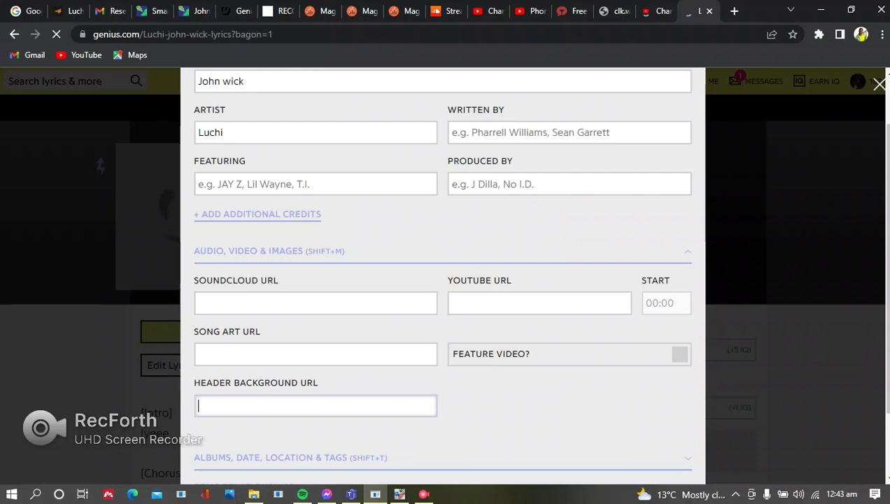
{"action": "right_click", "coordinate": [291, 410]}
{"action": "mouse_move", "coordinate": [345, 377]}
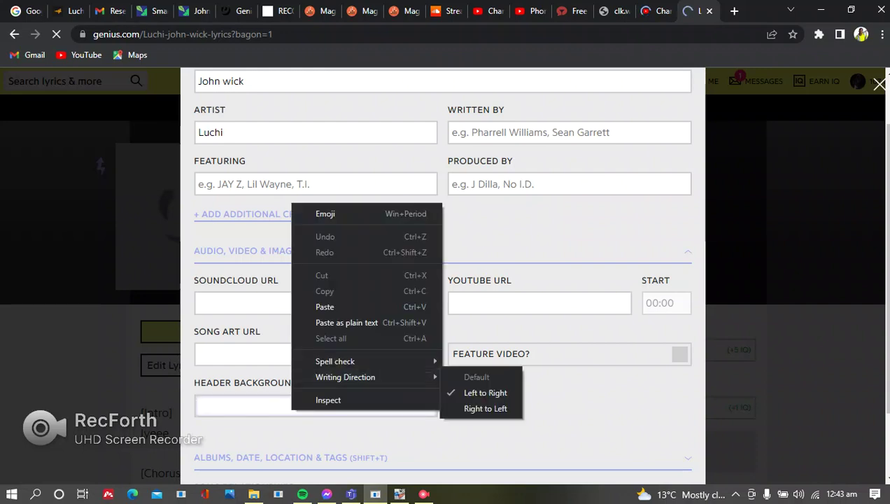
{"action": "right_click", "coordinate": [242, 354]}
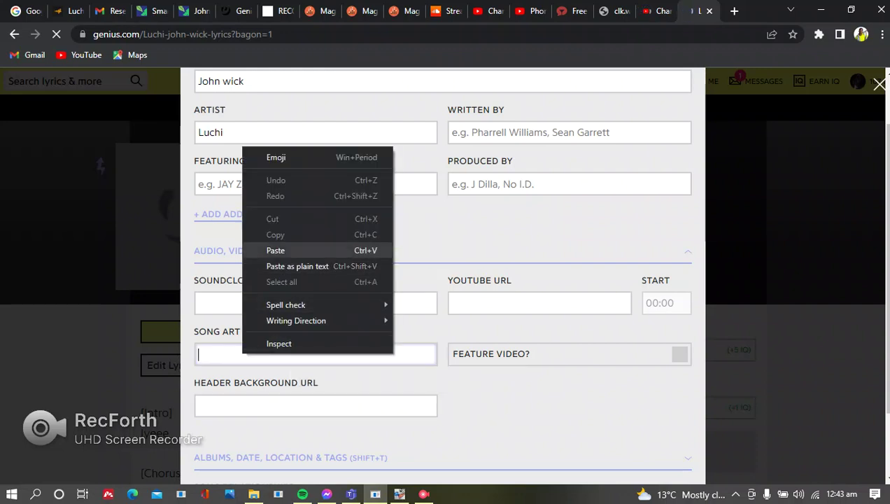
{"action": "left_click", "coordinate": [280, 249]}
Paste the SoundCloud track link into the SoundCloud URL field and save the metadata.
{"action": "left_click", "coordinate": [273, 302]}
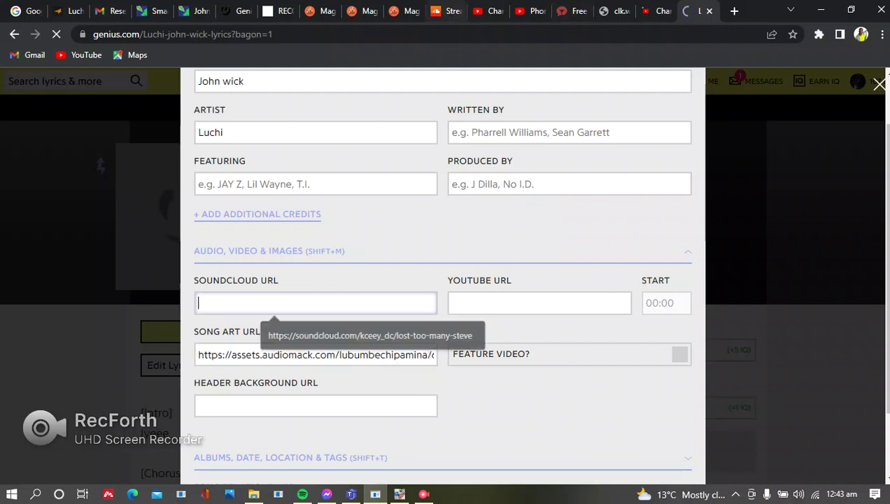
{"action": "left_click", "coordinate": [441, 10]}
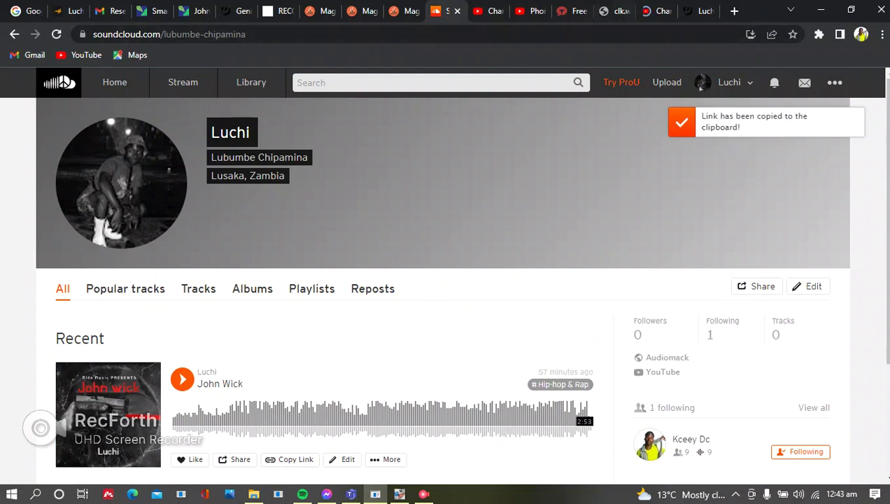
{"action": "left_click", "coordinate": [697, 10]}
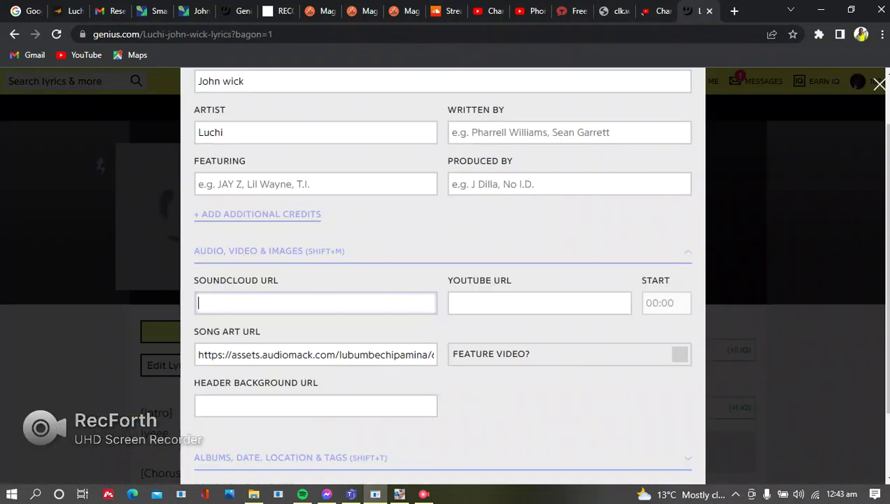
{"action": "right_click", "coordinate": [278, 306]}
{"action": "left_click", "coordinate": [301, 200]}
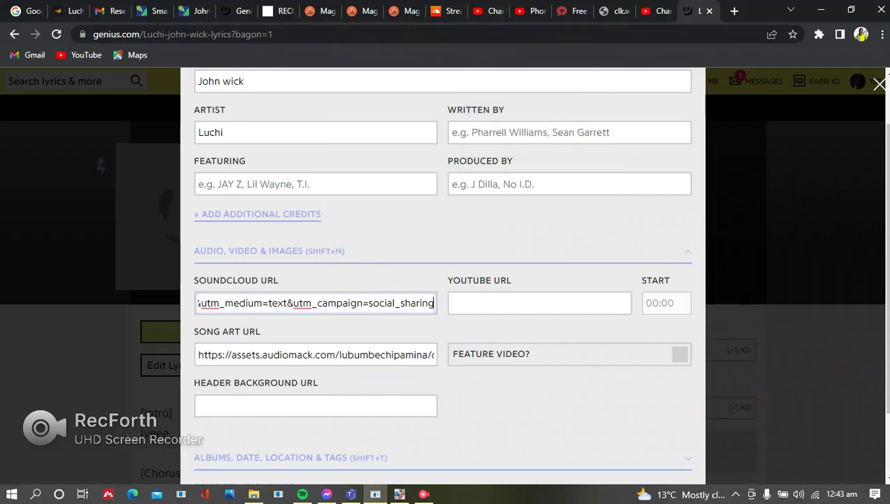
{"action": "scroll", "coordinate": [442, 266], "scroll_direction": "up", "scroll_amount": 1}
{"action": "scroll", "coordinate": [442, 266], "scroll_direction": "down", "scroll_amount": 2}
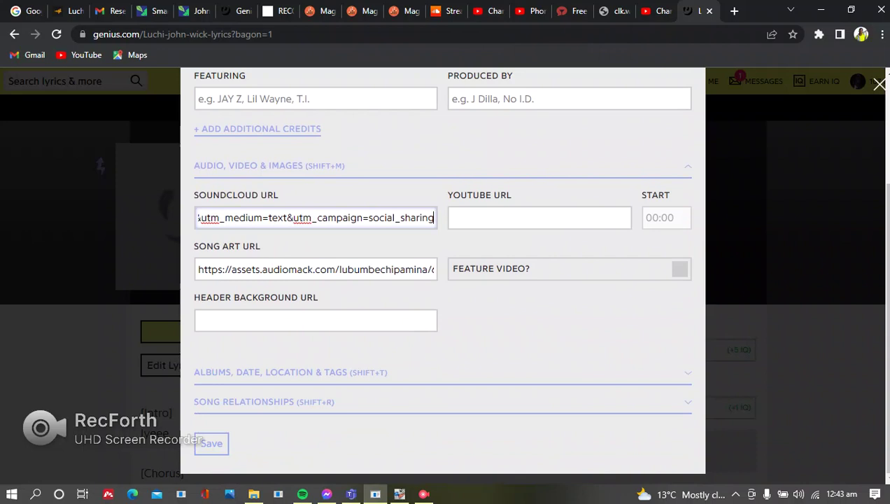
{"action": "left_click", "coordinate": [211, 443]}
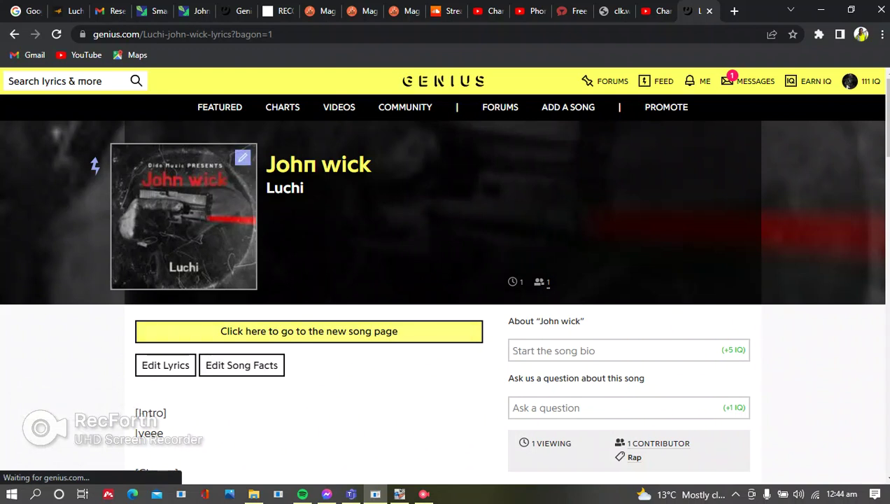
Select all of the John wick lyrics in the lyrics editor and copy them.
{"action": "left_click", "coordinate": [242, 158]}
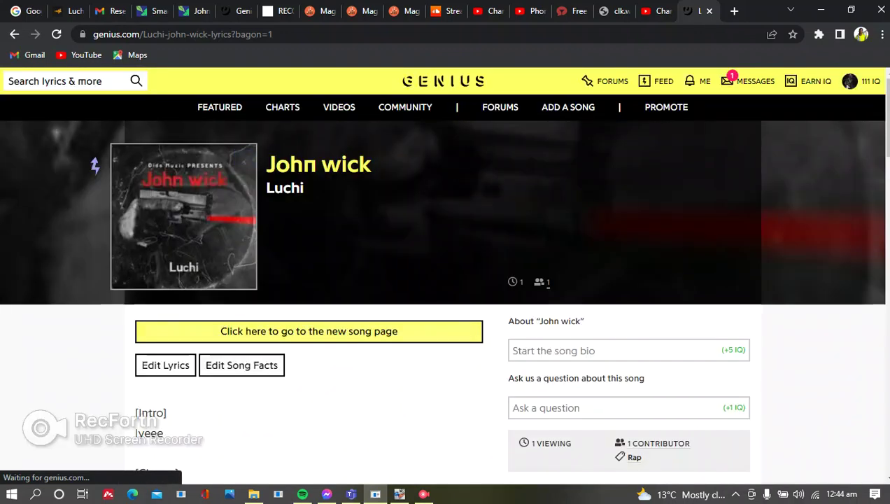
{"action": "scroll", "coordinate": [445, 273], "scroll_direction": "down", "scroll_amount": 1}
{"action": "left_click", "coordinate": [165, 300]}
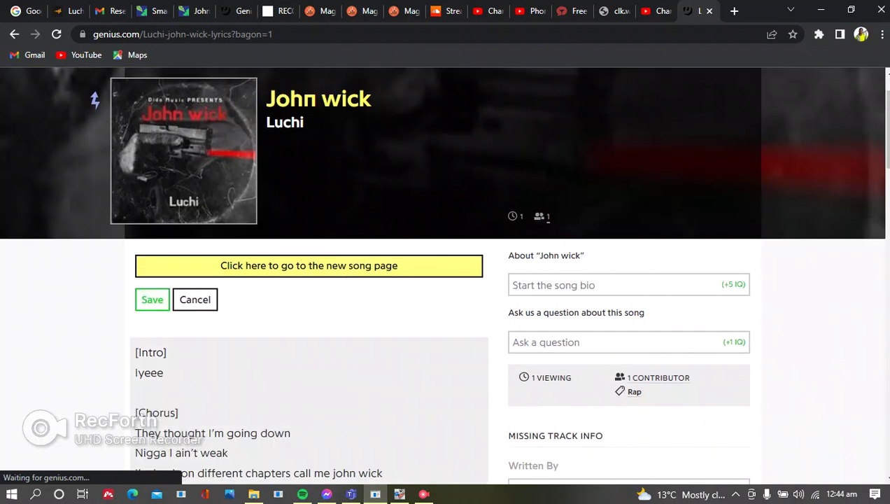
{"action": "right_click", "coordinate": [195, 361]}
{"action": "left_click", "coordinate": [233, 290]}
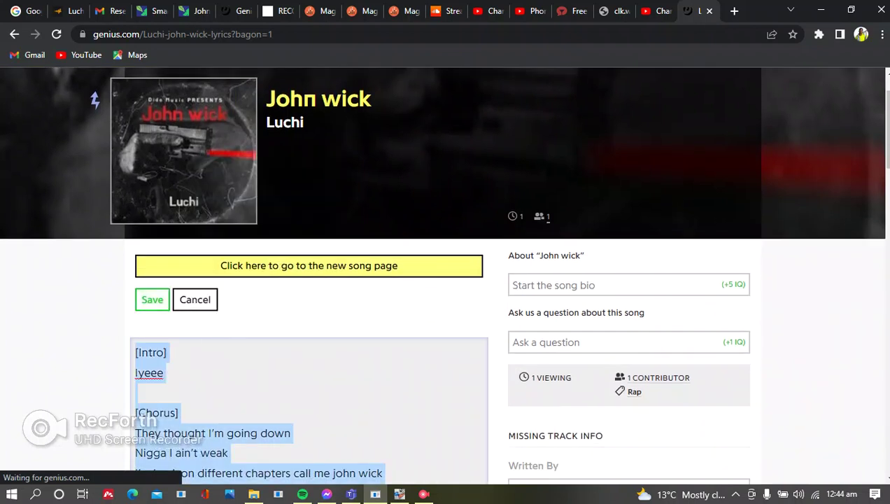
{"action": "right_click", "coordinate": [151, 365]}
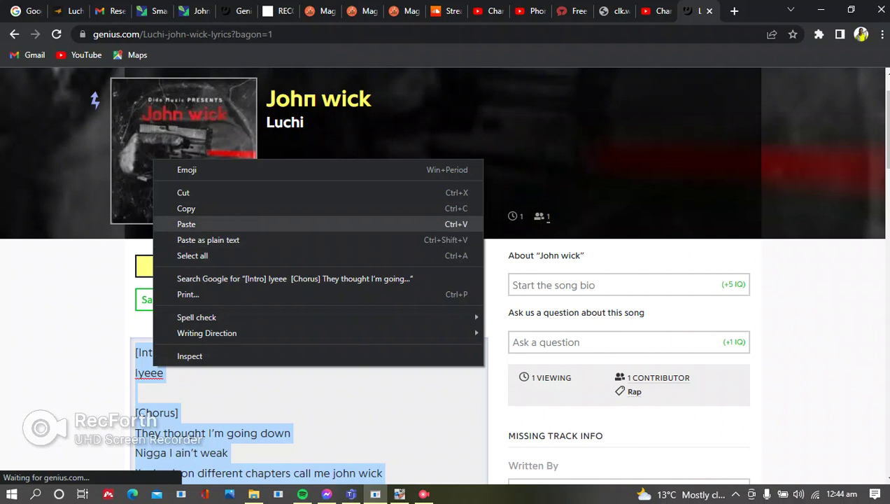
{"action": "left_click", "coordinate": [183, 207]}
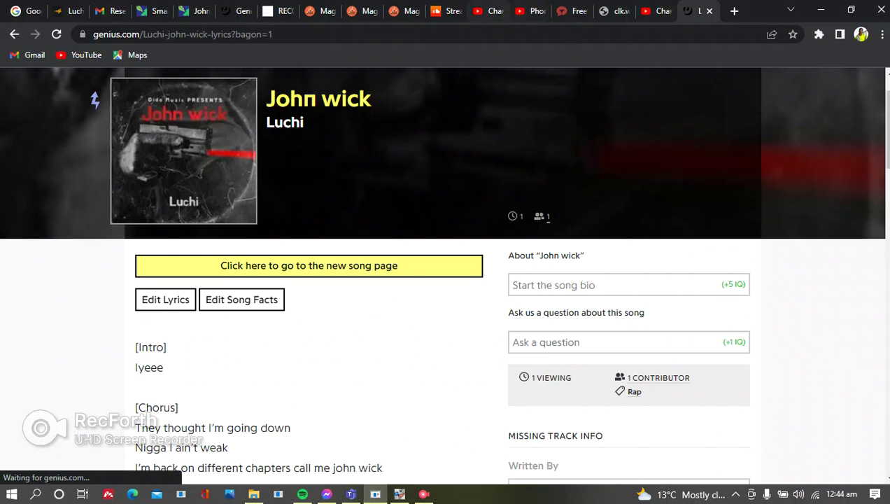
{"action": "left_click", "coordinate": [490, 10]}
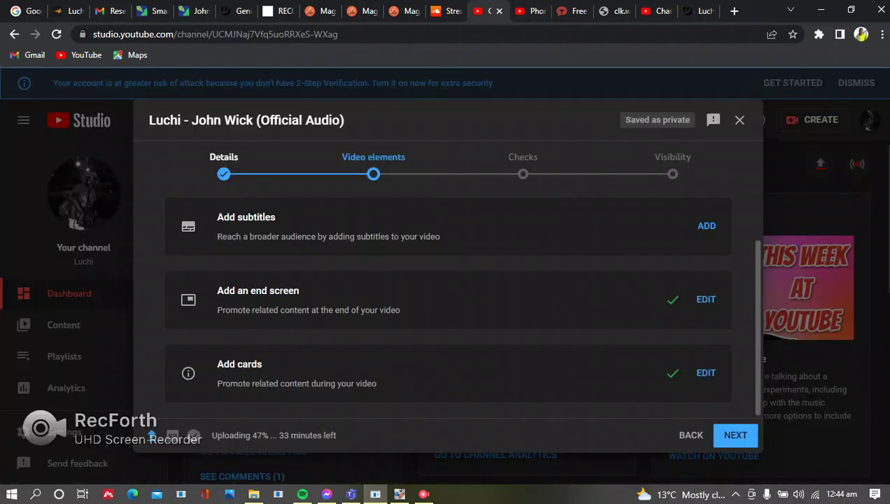
Try pasting the lyrics into the English subtitle editor, then close it and return to Genius.
{"action": "left_click", "coordinate": [706, 226]}
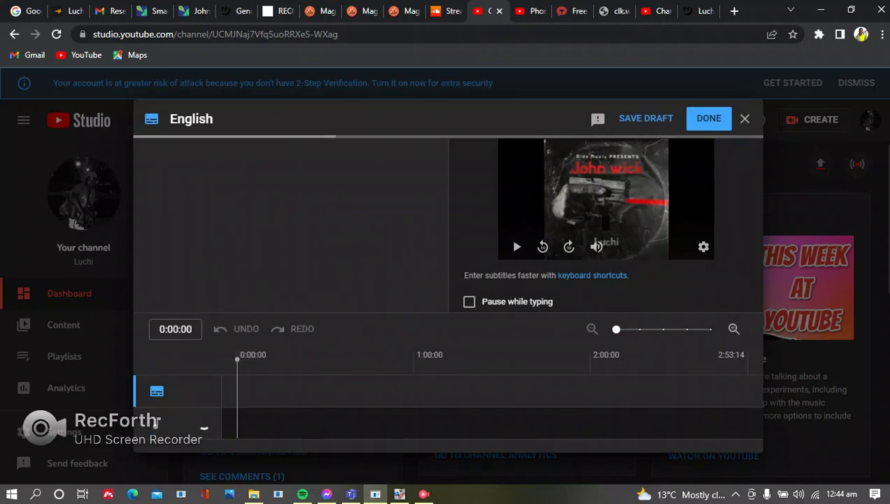
{"action": "right_click", "coordinate": [236, 194]}
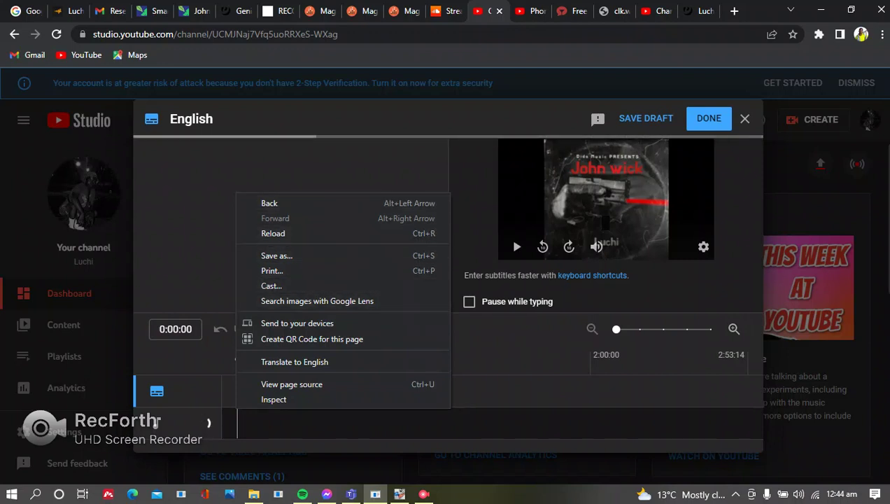
{"action": "right_click", "coordinate": [227, 240]}
{"action": "right_click", "coordinate": [227, 240]}
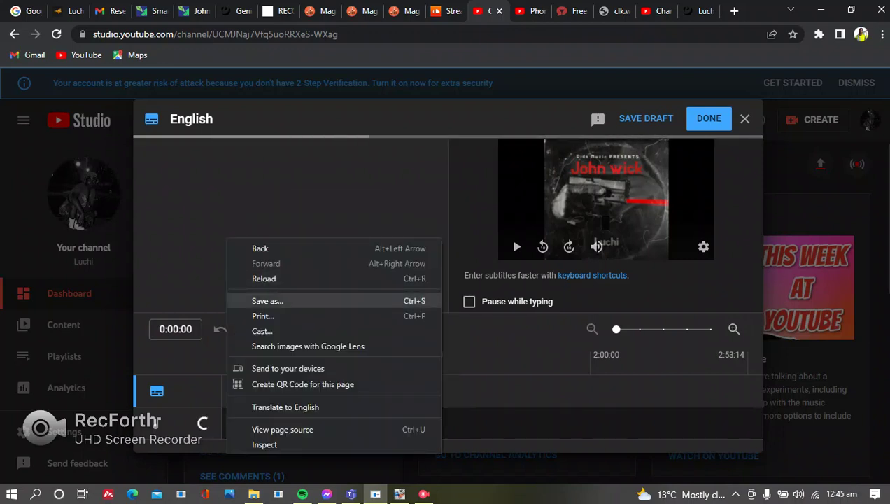
{"action": "key", "text": "Escape"}
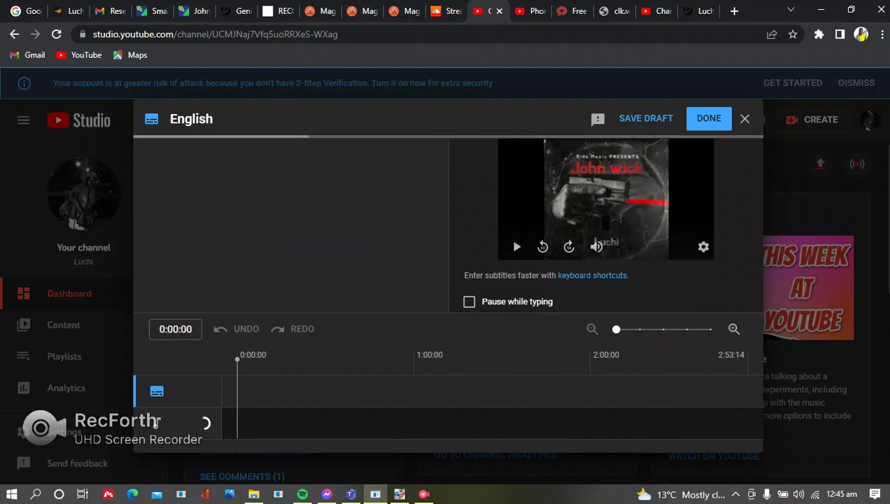
{"action": "left_click", "coordinate": [744, 119]}
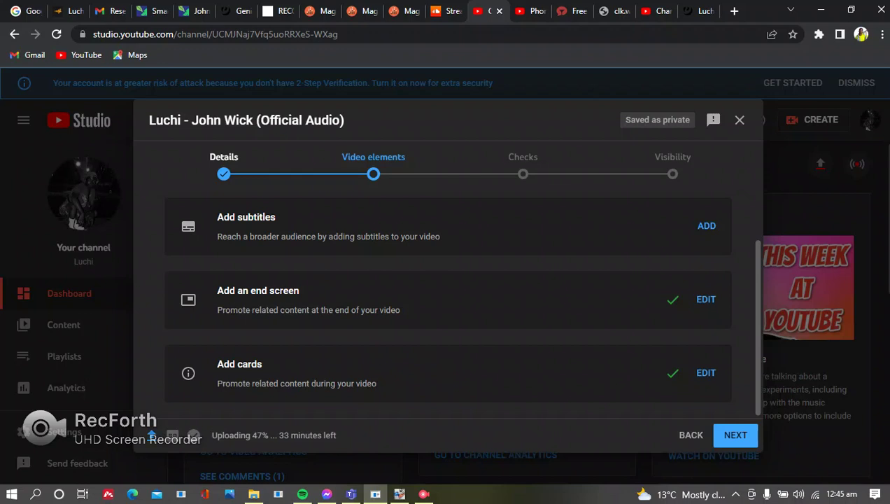
{"action": "left_click", "coordinate": [693, 11]}
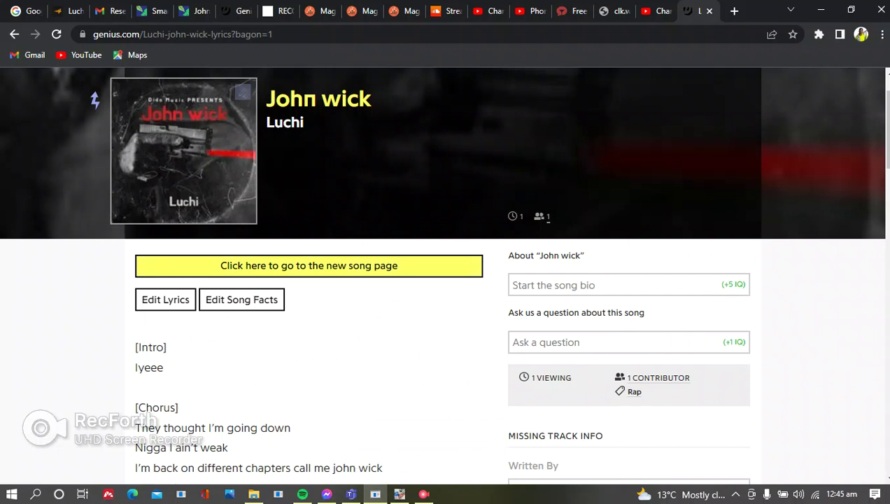
Copy the John wick lyrics page URL from the address bar and switch to Push.fm.
{"action": "scroll", "coordinate": [445, 273], "scroll_direction": "up", "scroll_amount": 1}
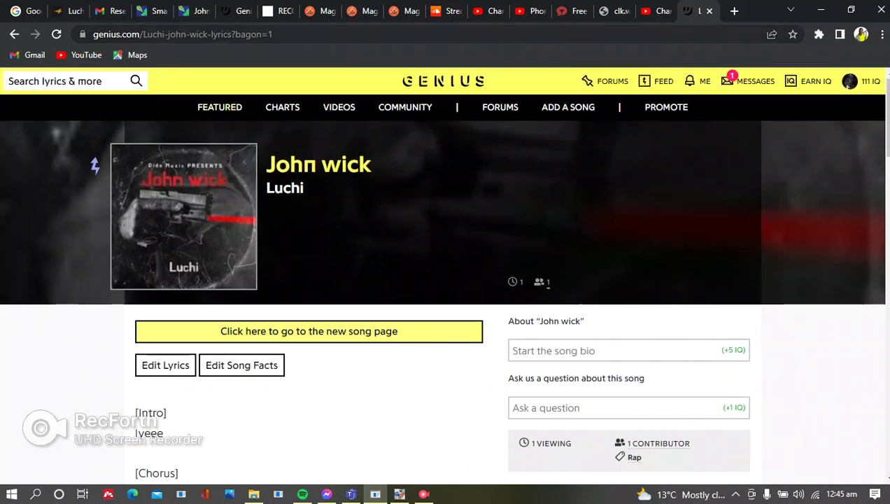
{"action": "left_click", "coordinate": [213, 34]}
{"action": "right_click", "coordinate": [214, 36]}
{"action": "left_click", "coordinate": [246, 129]}
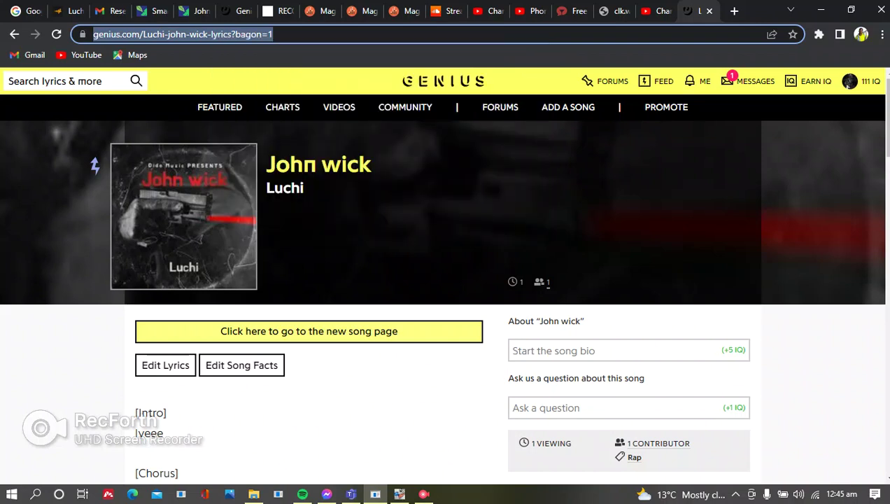
{"action": "key", "text": "ctrl+4"}
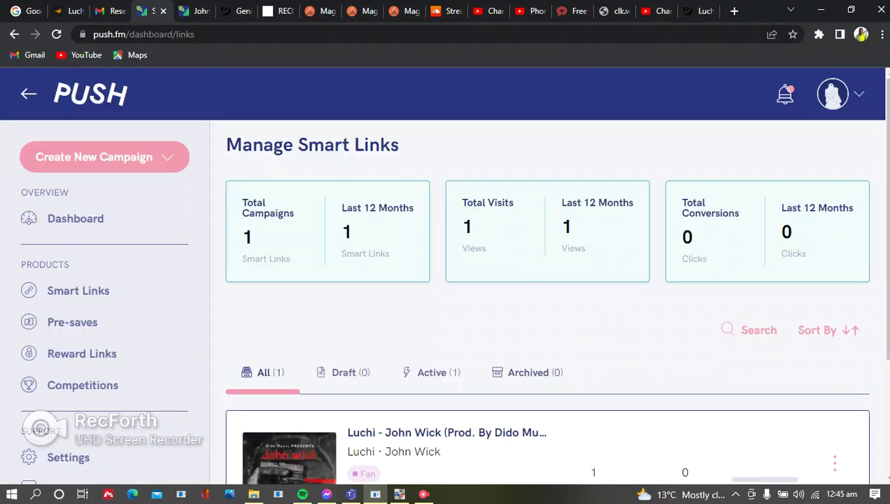
Edit Push's John Wick fan link and add a Genius link with the lyrics URL.
{"action": "left_click", "coordinate": [835, 463]}
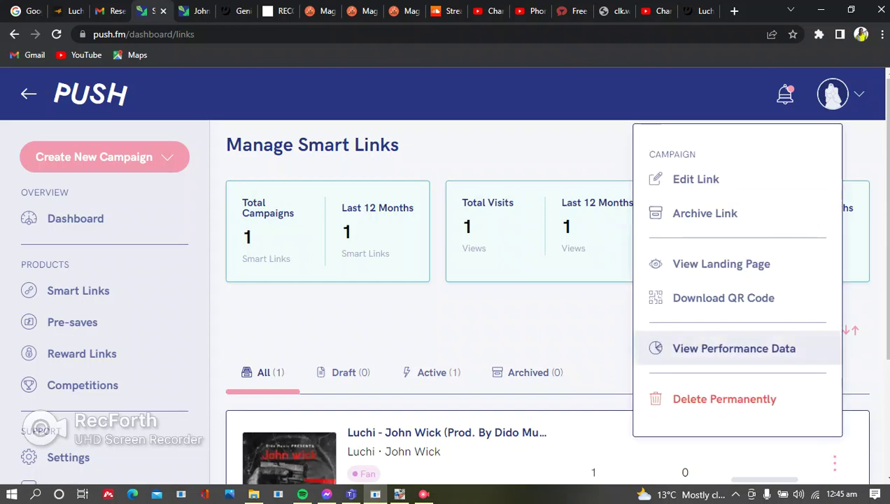
{"action": "left_click", "coordinate": [696, 179]}
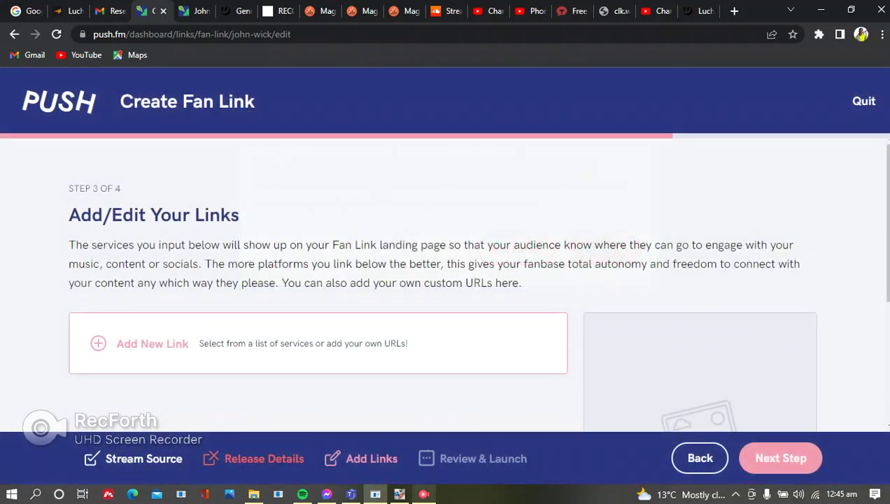
{"action": "left_click", "coordinate": [424, 495]}
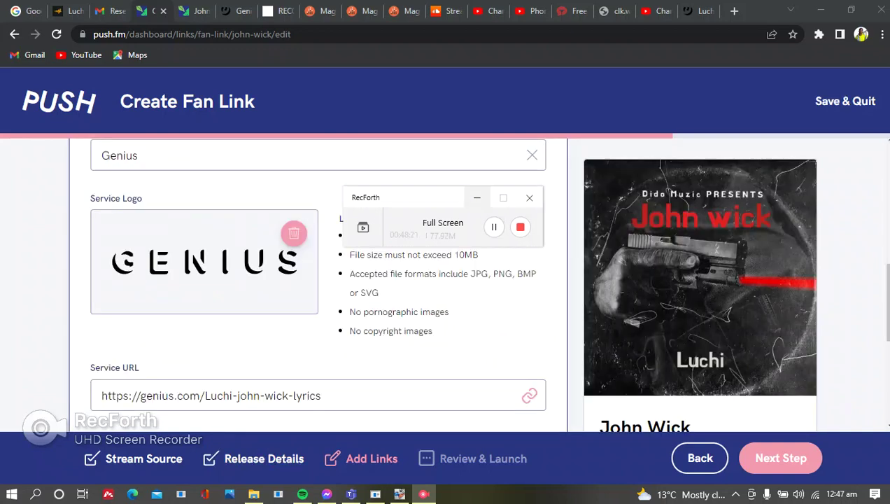
{"action": "left_click", "coordinate": [319, 395]}
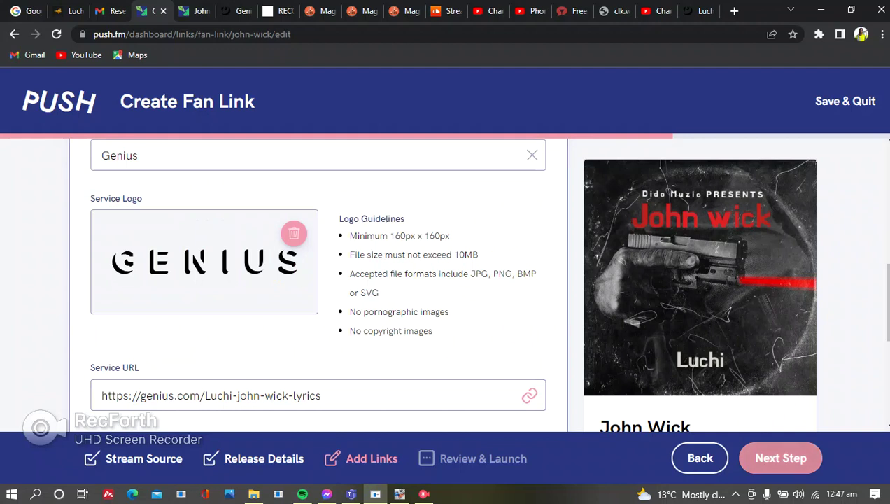
Relaunch the John Wick fan link campaign so the Genius link is saved.
{"action": "left_click", "coordinate": [781, 457]}
{"action": "scroll", "coordinate": [777, 349], "scroll_direction": "down", "scroll_amount": 5}
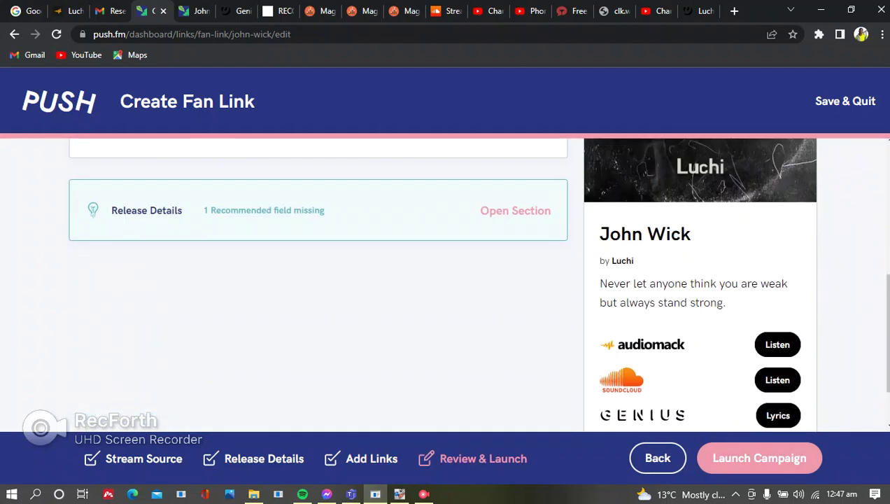
{"action": "left_click", "coordinate": [760, 458]}
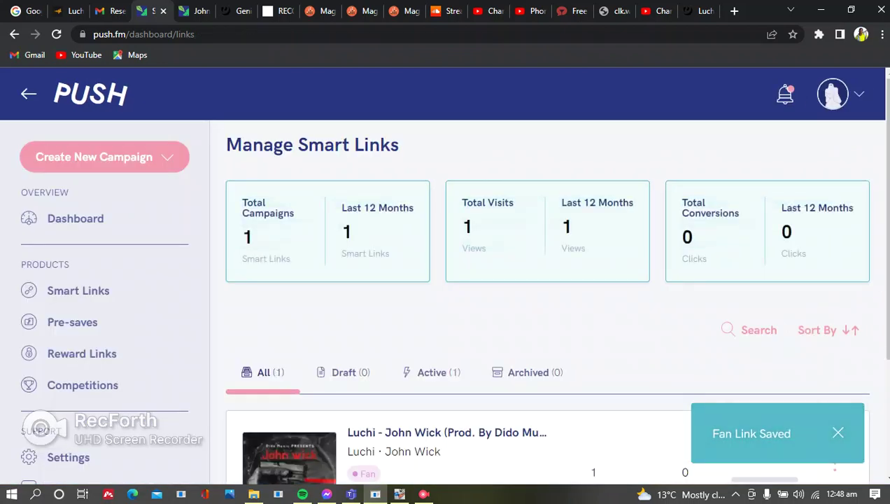
{"action": "scroll", "coordinate": [548, 301], "scroll_direction": "down", "scroll_amount": 2}
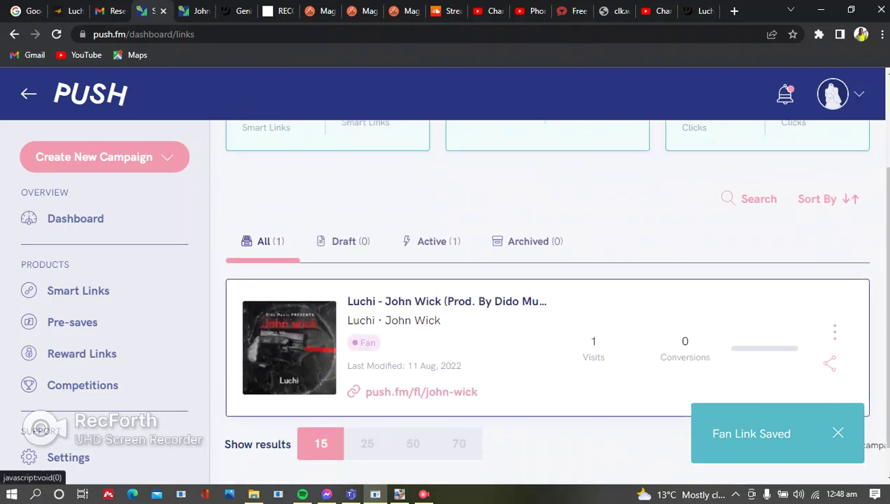
Open the push.fm/fl/john-wick public page and copy its 'always stand strong' description line.
{"action": "left_click", "coordinate": [421, 392]}
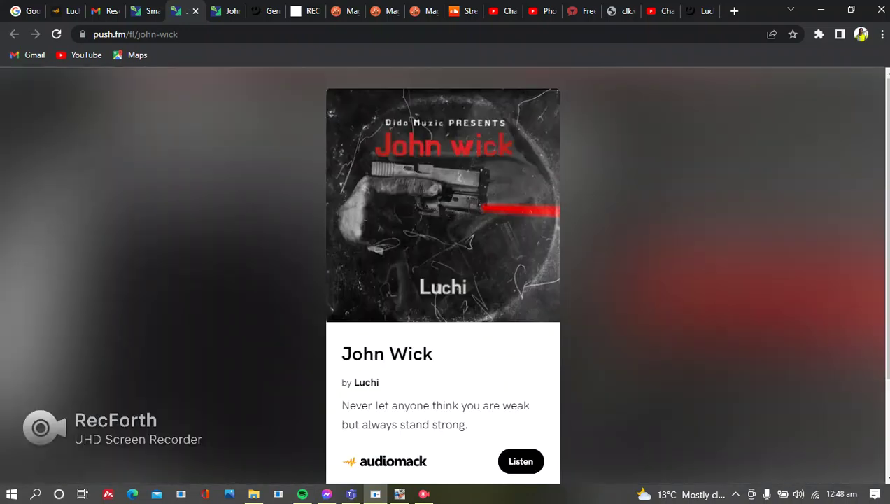
{"action": "scroll", "coordinate": [521, 330], "scroll_direction": "down", "scroll_amount": 2}
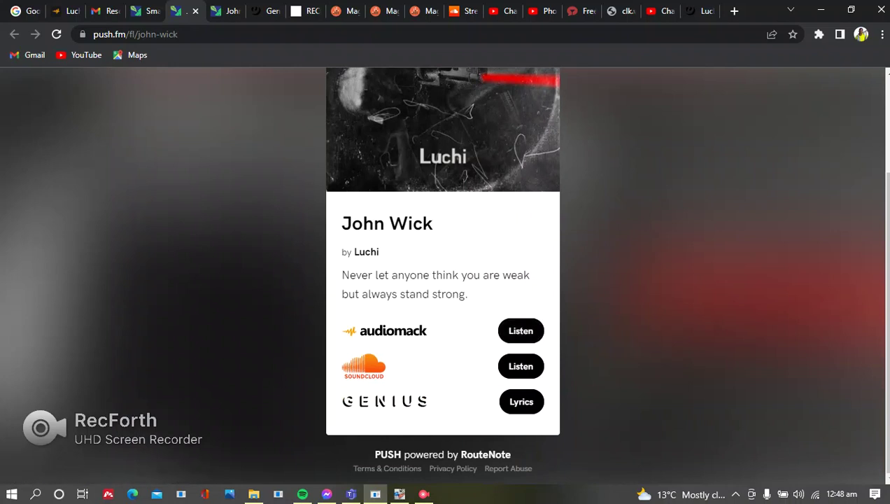
{"action": "left_click_drag", "start_coordinate": [342, 275], "coordinate": [466, 294]}
{"action": "key", "text": "ctrl+c"}
{"action": "right_click", "coordinate": [455, 294]}
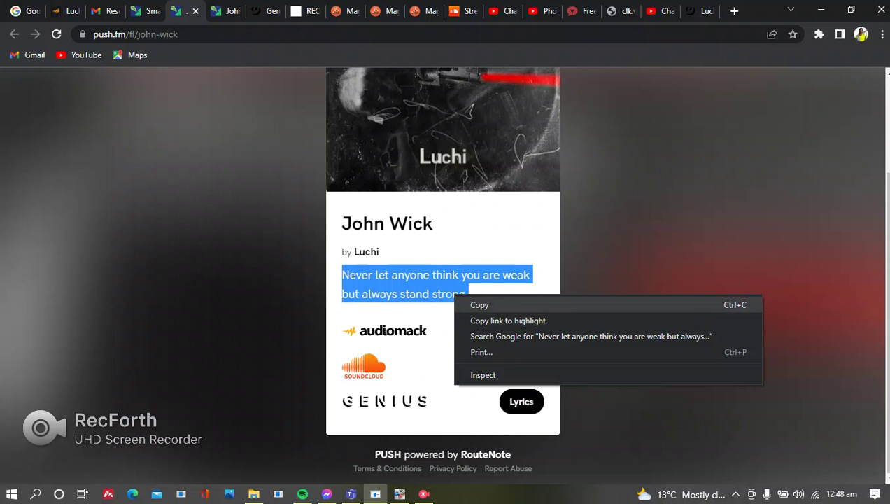
{"action": "left_click", "coordinate": [480, 305]}
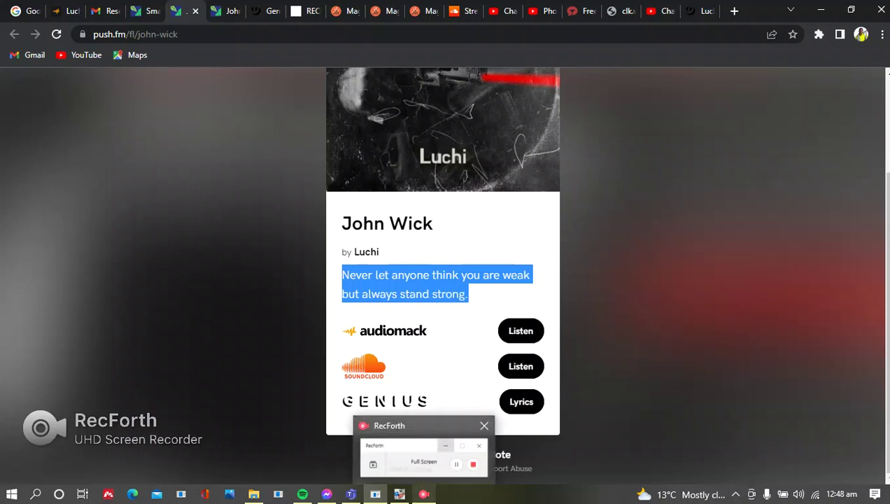
{"action": "left_click", "coordinate": [423, 494]}
On the Genius John wick page, paste the copied description into the song bio field.
{"action": "key", "text": "ctrl+9"}
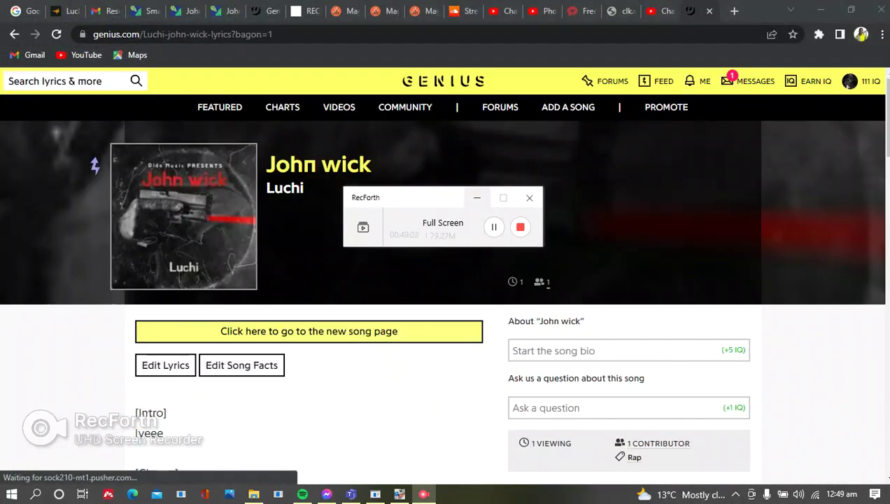
{"action": "left_click", "coordinate": [476, 198]}
{"action": "right_click", "coordinate": [596, 350]}
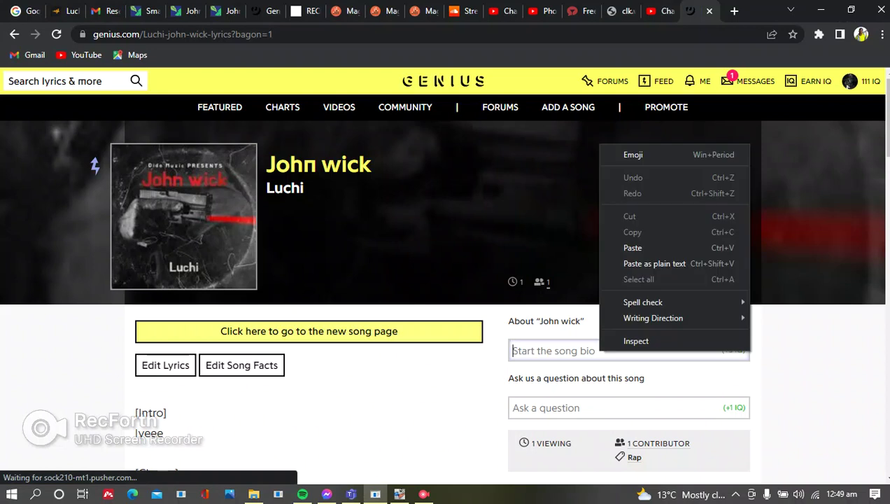
{"action": "left_click", "coordinate": [634, 133]}
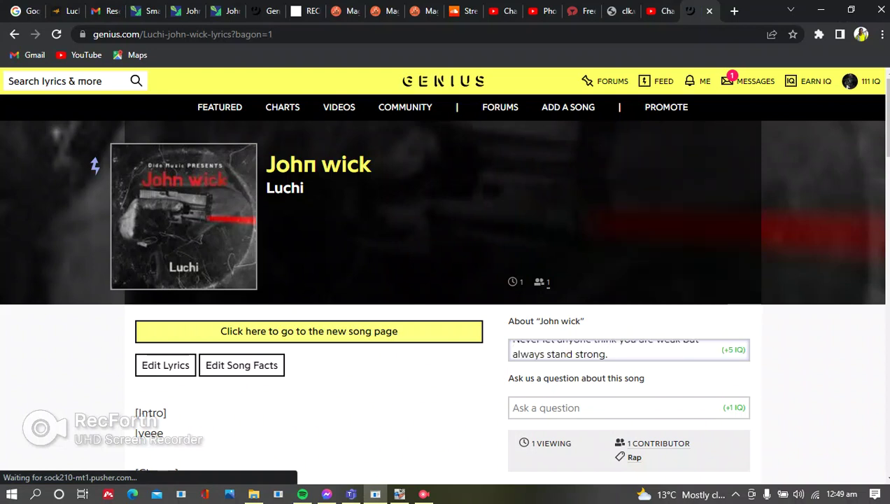
Paste 'Never let anyone think you are weak but always stand strong.' into the bio editor and save it.
{"action": "scroll", "coordinate": [441, 273], "scroll_direction": "down", "scroll_amount": 3}
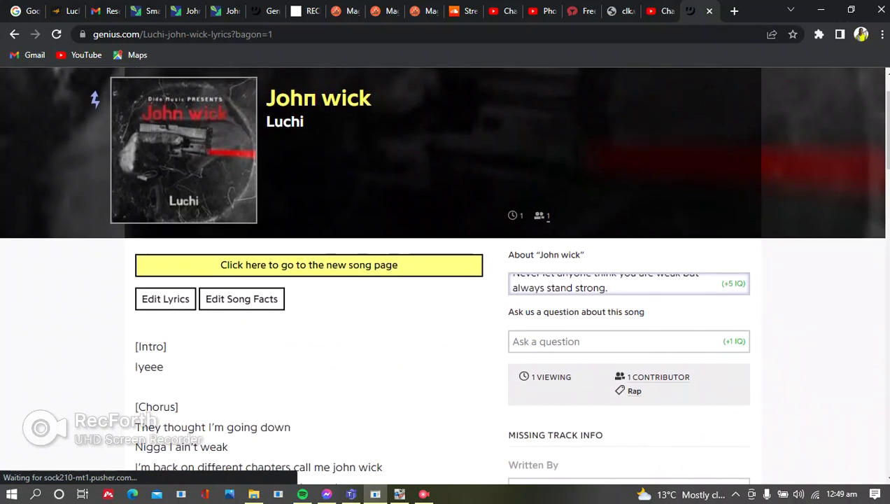
{"action": "scroll", "coordinate": [441, 273], "scroll_direction": "down", "scroll_amount": 1}
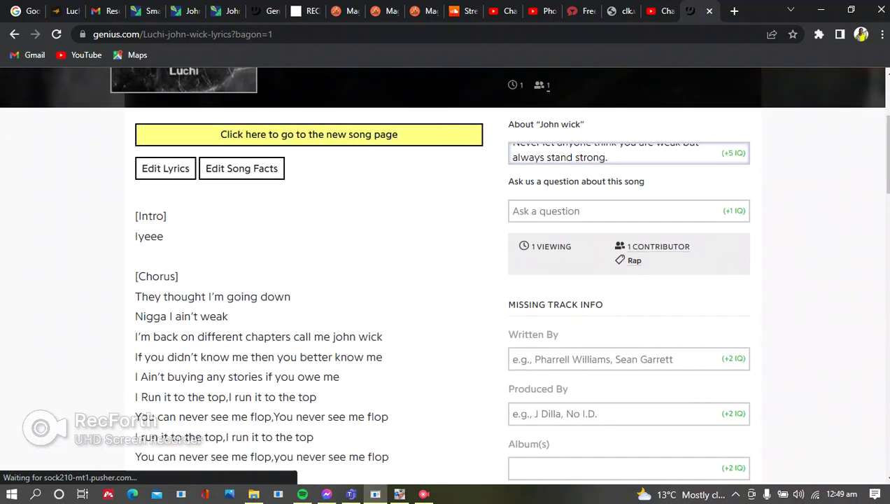
{"action": "scroll", "coordinate": [441, 274], "scroll_direction": "down", "scroll_amount": 1}
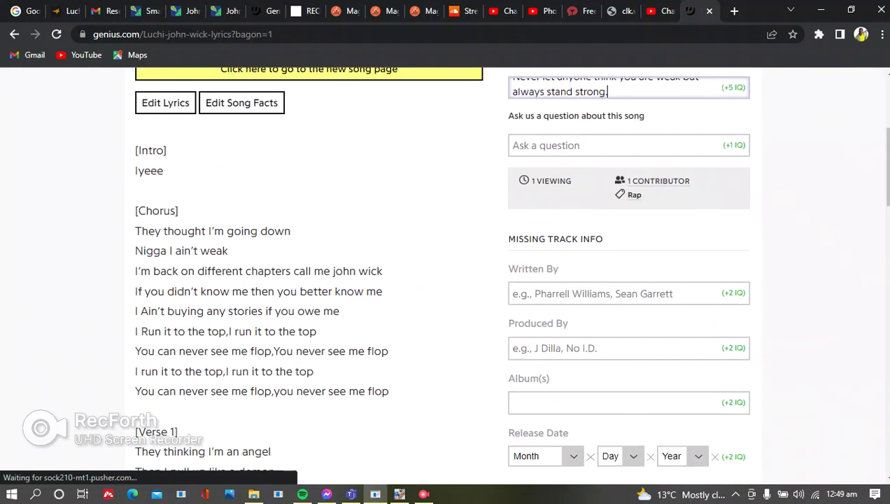
{"action": "scroll", "coordinate": [441, 273], "scroll_direction": "down", "scroll_amount": 1}
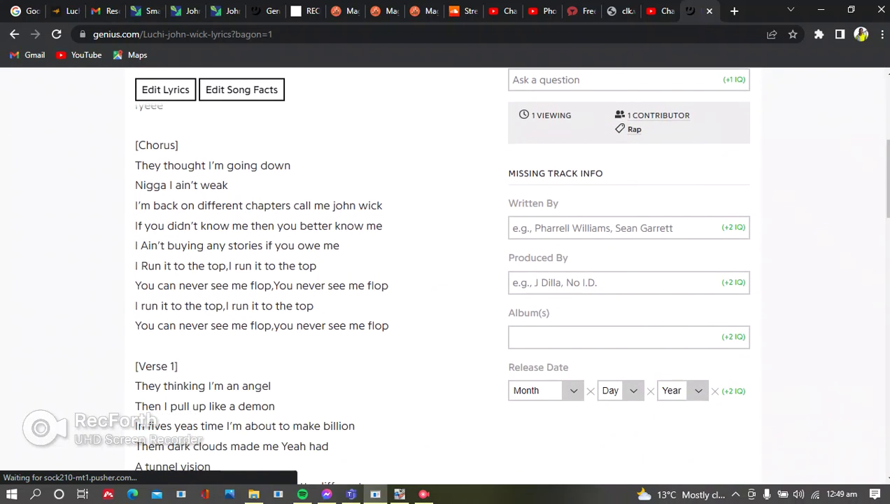
{"action": "scroll", "coordinate": [441, 273], "scroll_direction": "down", "scroll_amount": 1}
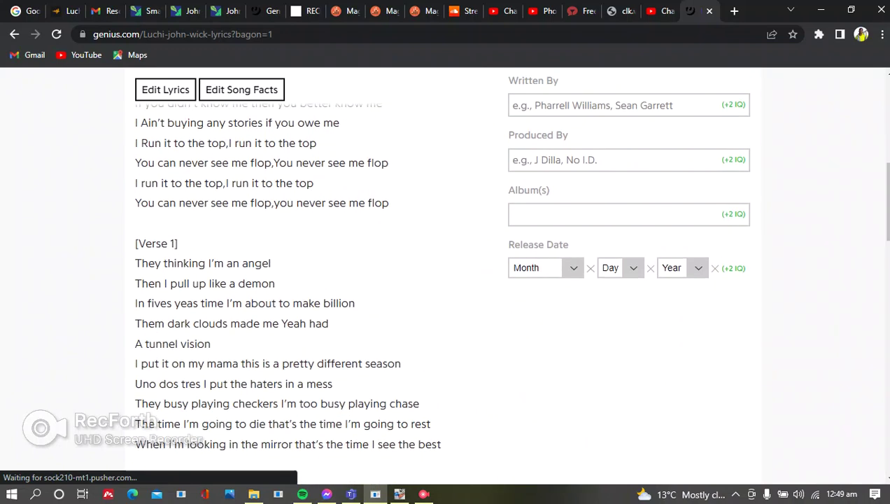
{"action": "scroll", "coordinate": [441, 273], "scroll_direction": "up", "scroll_amount": 2}
{"action": "scroll", "coordinate": [441, 273], "scroll_direction": "up", "scroll_amount": 4}
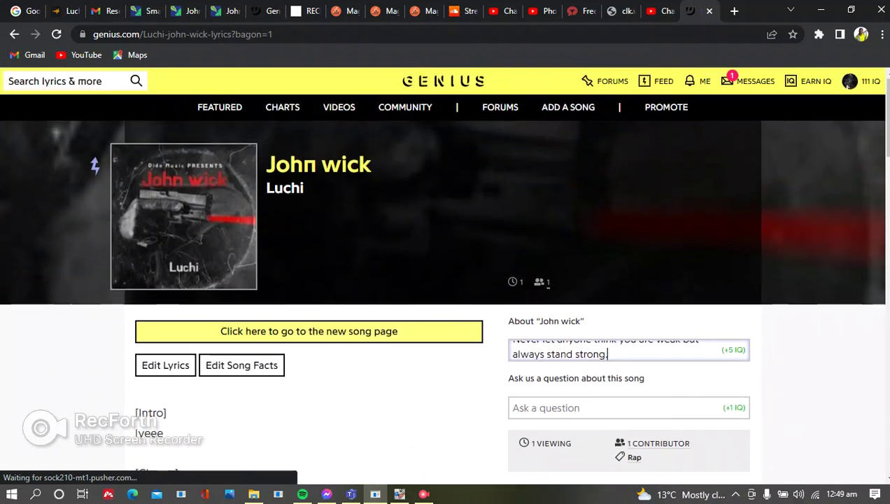
{"action": "scroll", "coordinate": [441, 273], "scroll_direction": "down", "scroll_amount": 2}
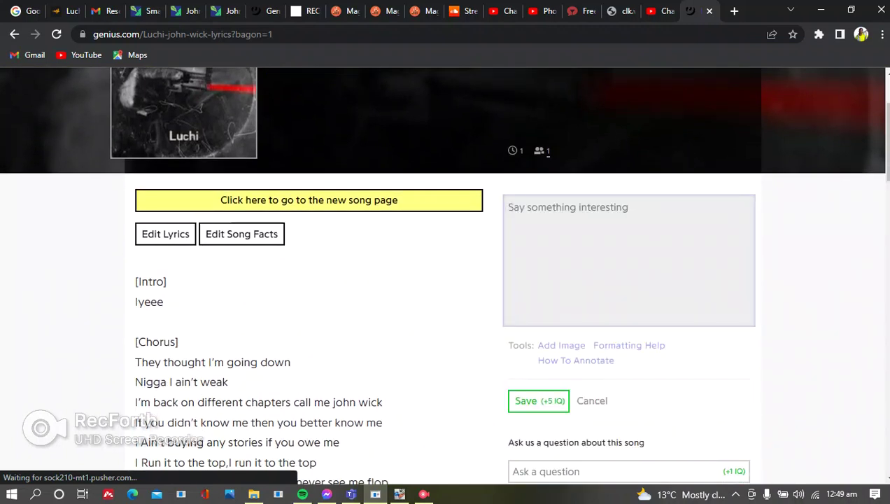
{"action": "right_click", "coordinate": [638, 236]}
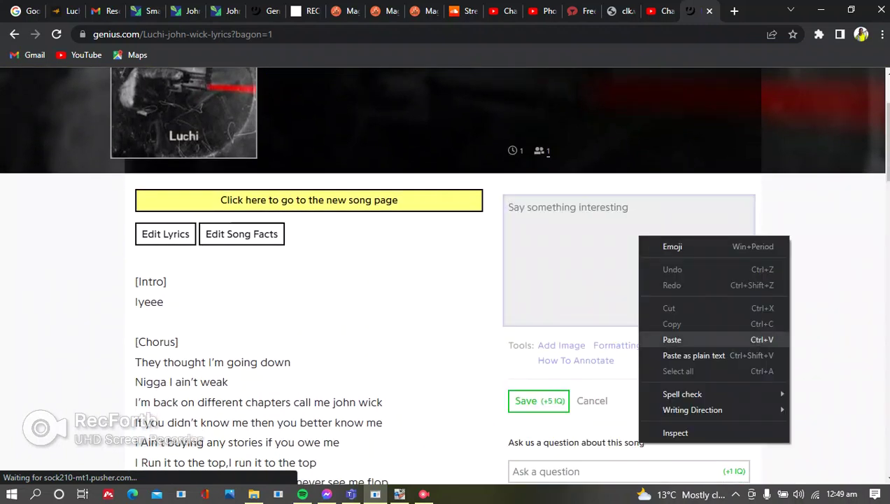
{"action": "left_click", "coordinate": [672, 339]}
{"action": "left_click", "coordinate": [539, 400]}
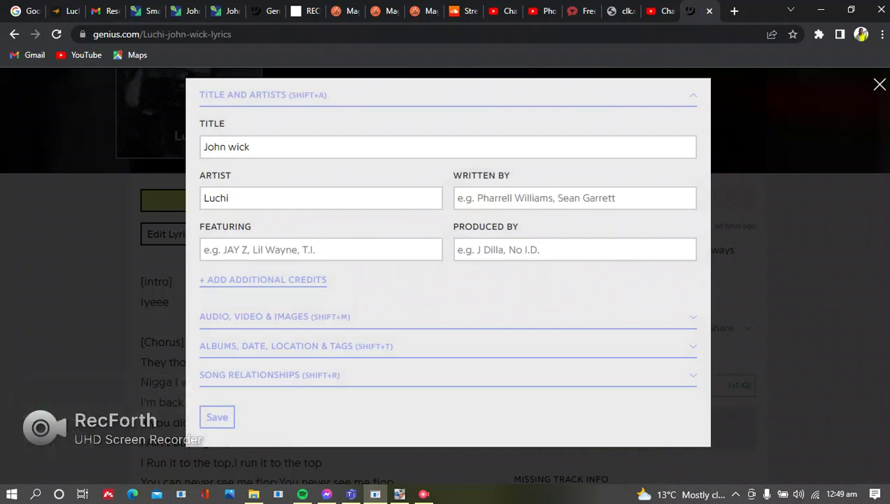
Set the song's release date to August 12, 2022 in the metadata editor.
{"action": "key", "text": "shift+t"}
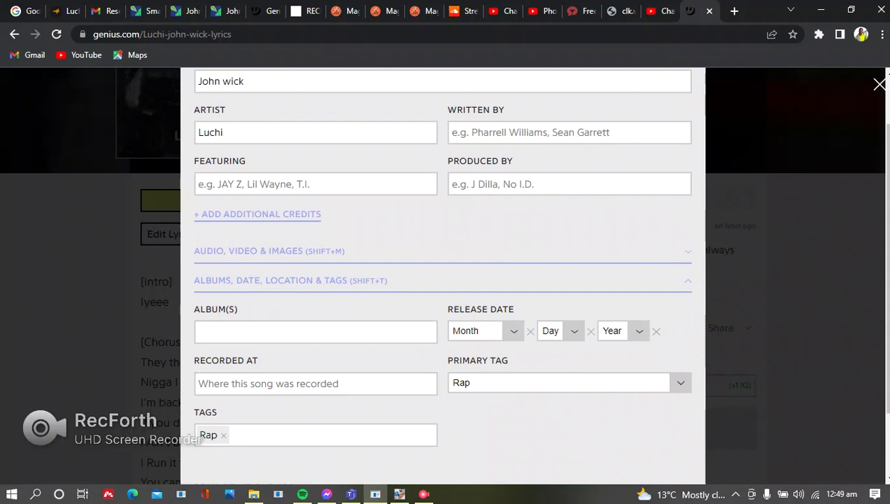
{"action": "left_click", "coordinate": [280, 384]}
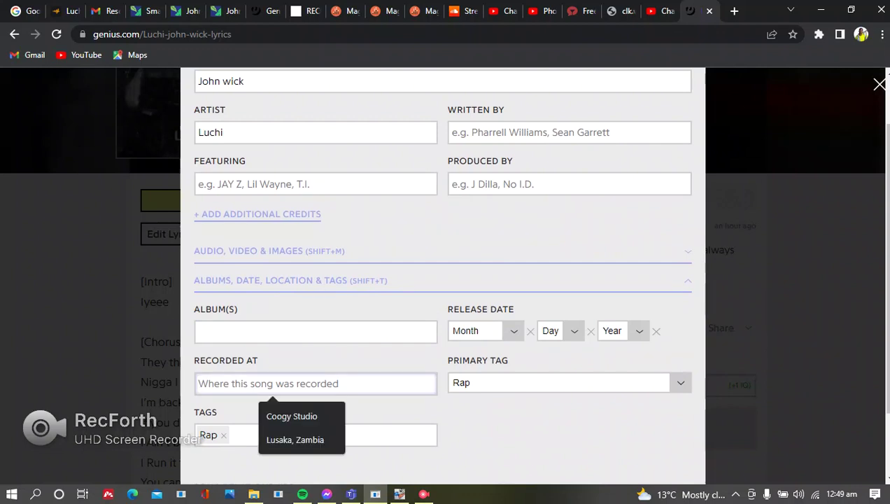
{"action": "left_click", "coordinate": [485, 330]}
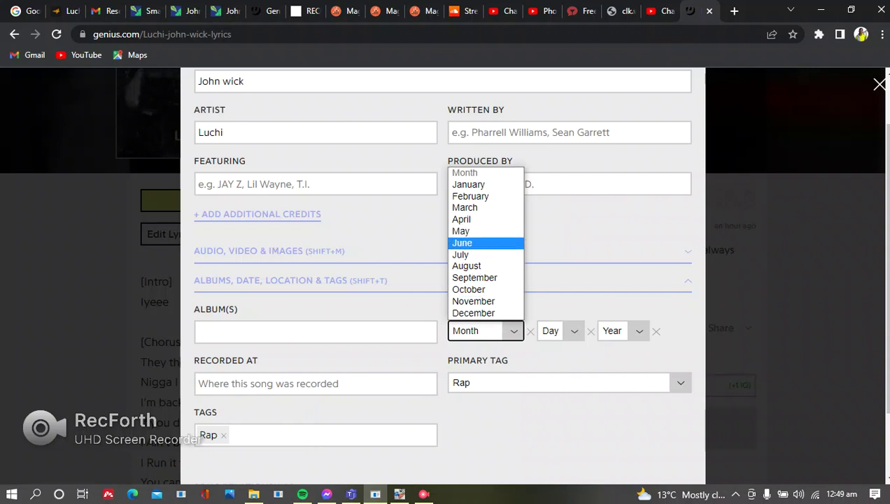
{"action": "key", "text": "Return"}
{"action": "left_click", "coordinate": [560, 330]}
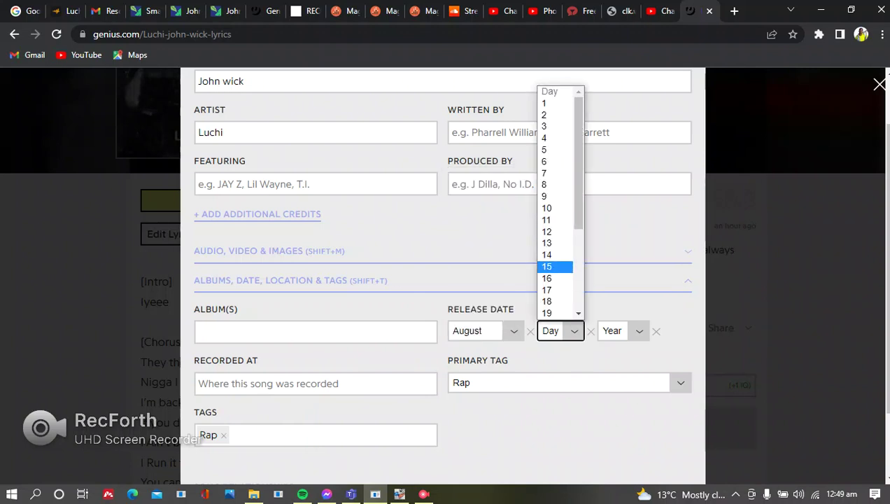
{"action": "key", "text": "Escape"}
{"action": "left_click", "coordinate": [623, 331]}
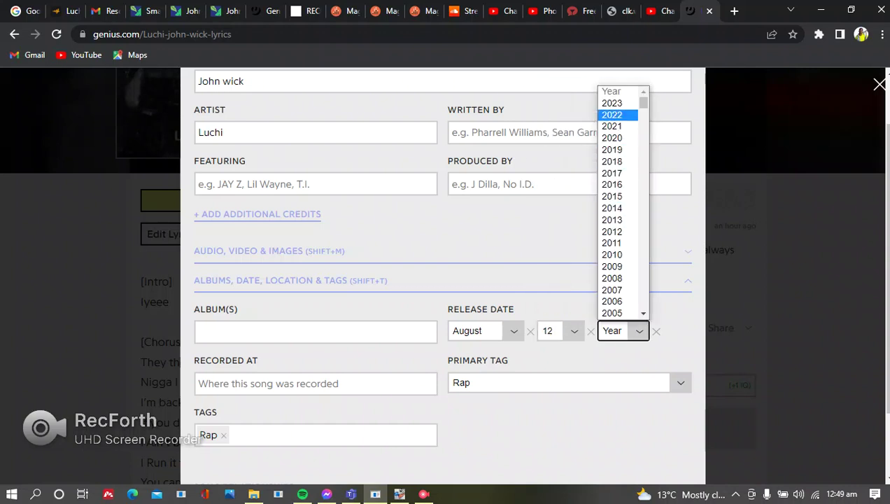
{"action": "key", "text": "Return"}
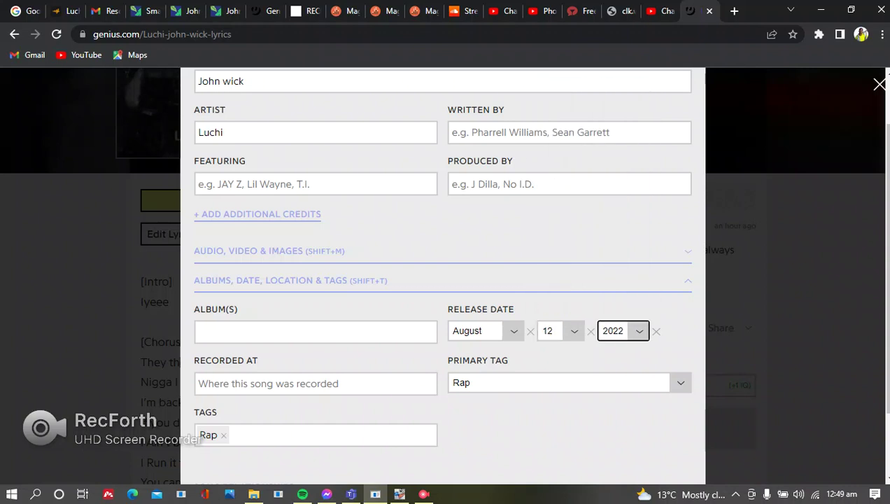
Save the August 12, 2022 release date to the John wick song page.
{"action": "scroll", "coordinate": [442, 273], "scroll_direction": "down", "scroll_amount": 2}
{"action": "left_click", "coordinate": [210, 443]}
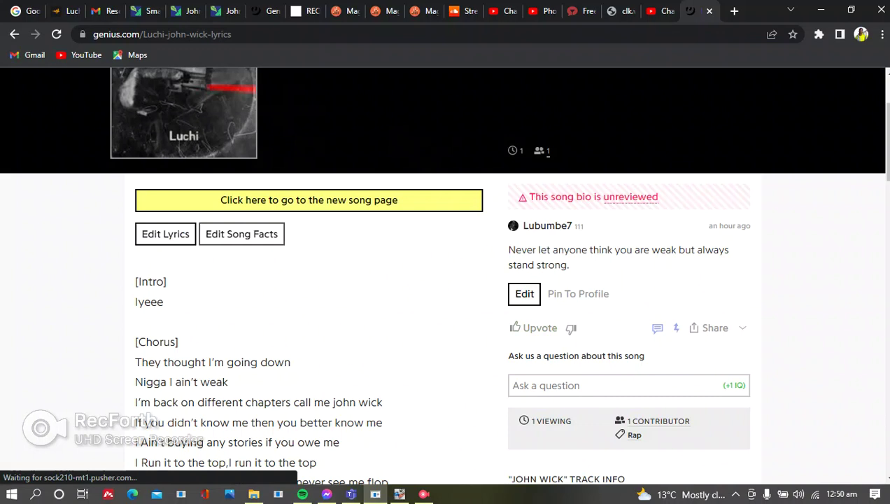
{"action": "scroll", "coordinate": [630, 266], "scroll_direction": "down", "scroll_amount": 4}
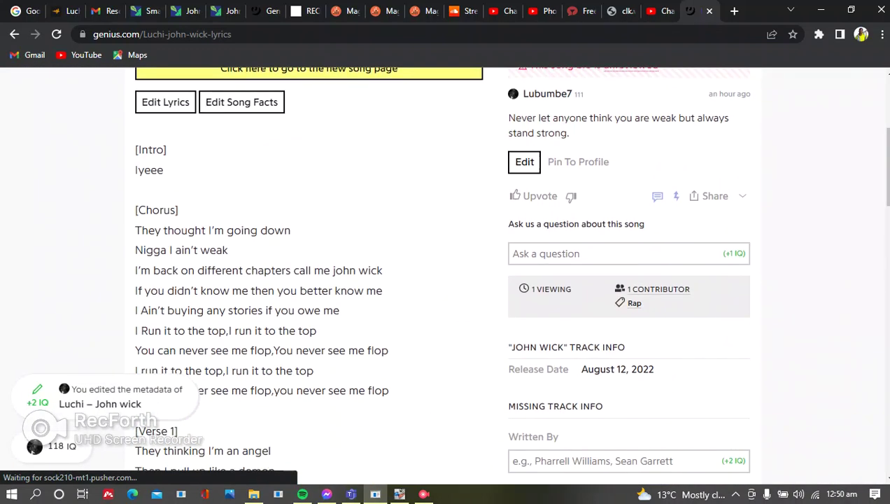
{"action": "scroll", "coordinate": [630, 280], "scroll_direction": "down", "scroll_amount": 1}
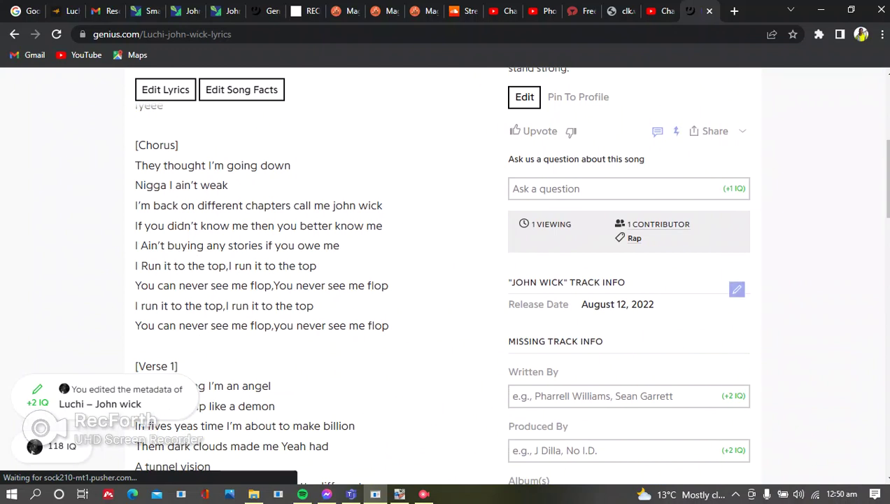
{"action": "scroll", "coordinate": [630, 280], "scroll_direction": "down", "scroll_amount": 2}
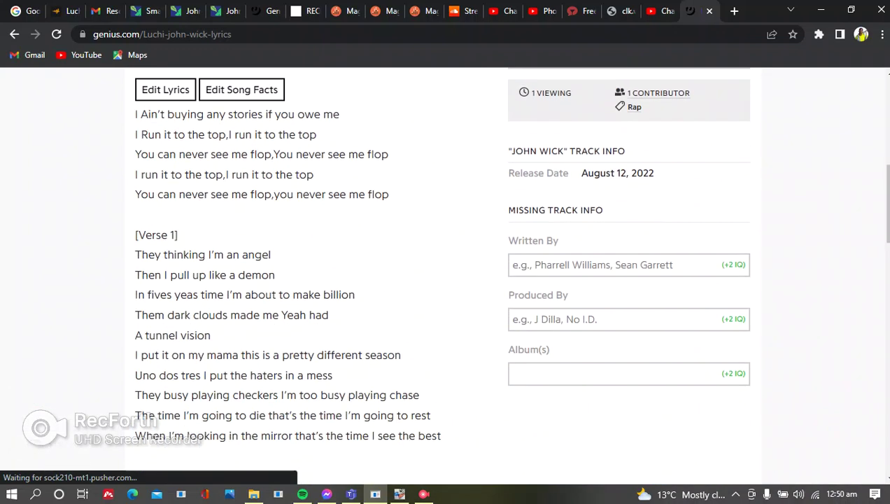
{"action": "scroll", "coordinate": [445, 280], "scroll_direction": "up", "scroll_amount": 7}
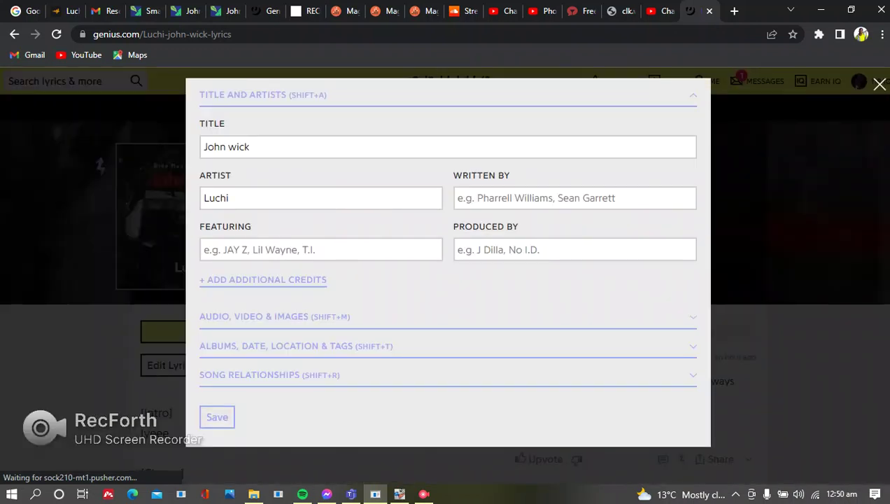
Enter Luchi under Written By and Dido Muzic under Produced By, then save the song facts.
{"action": "left_click", "coordinate": [456, 198]}
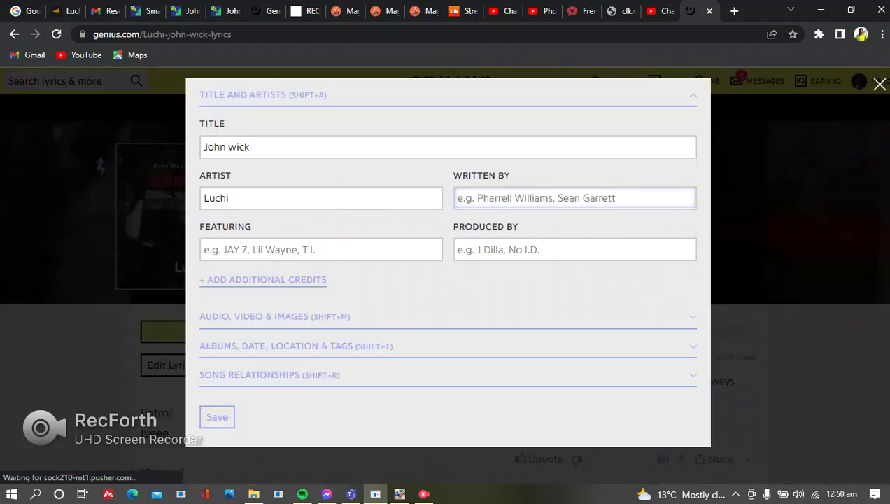
{"action": "type", "text": "Lu"}
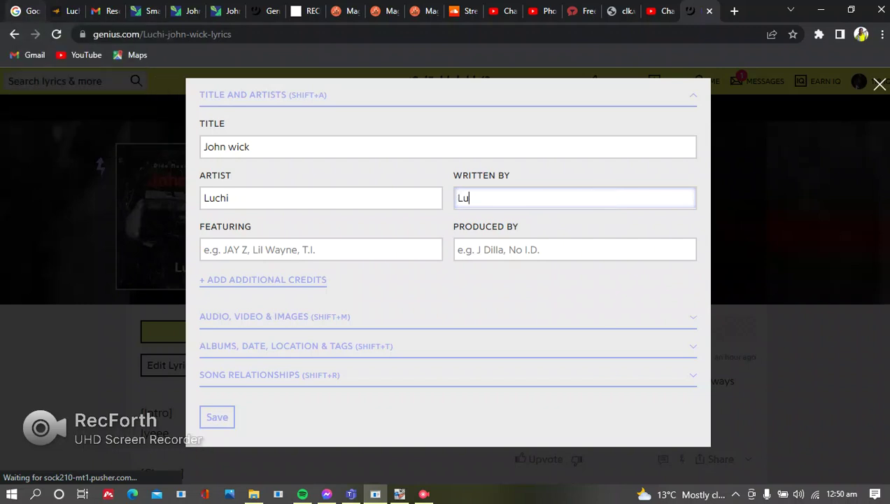
{"action": "type", "text": "chi"}
{"action": "key", "text": "Return"}
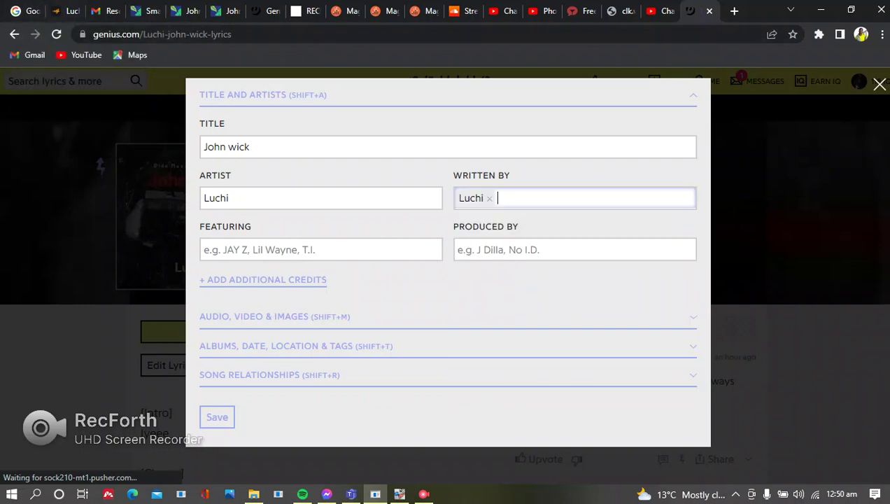
{"action": "left_click", "coordinate": [490, 250]}
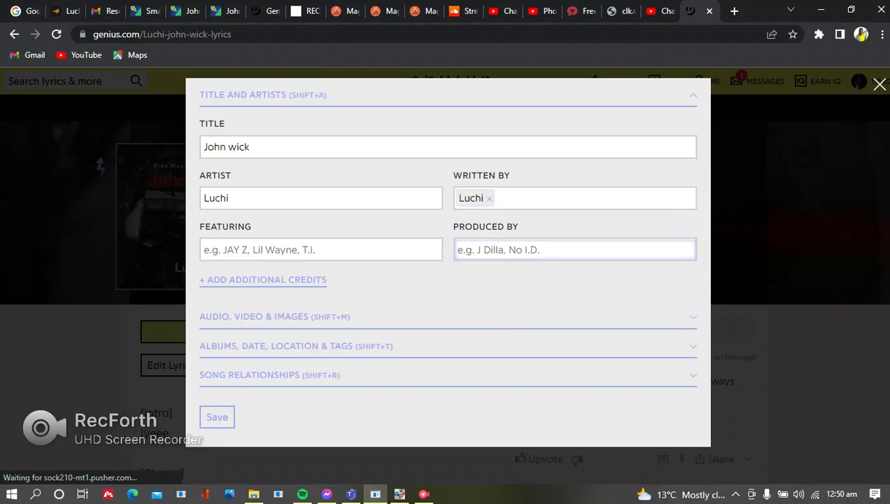
{"action": "type", "text": "Di"}
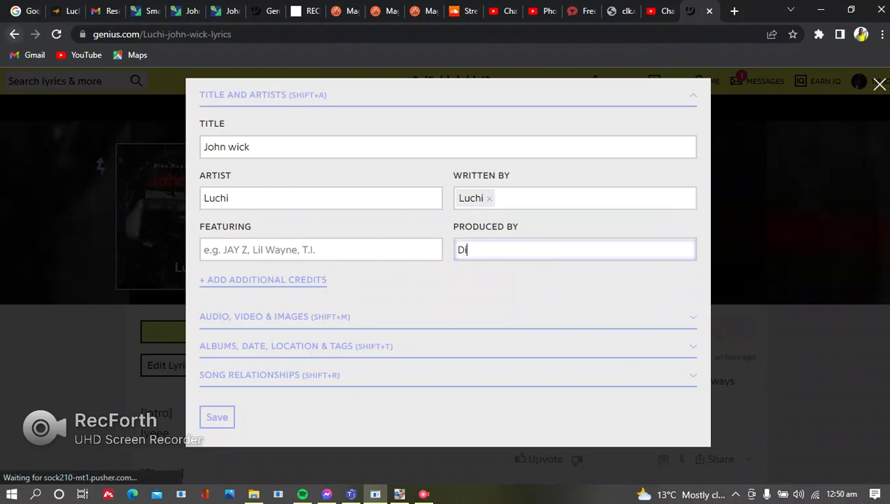
{"action": "type", "text": "do Muzic"}
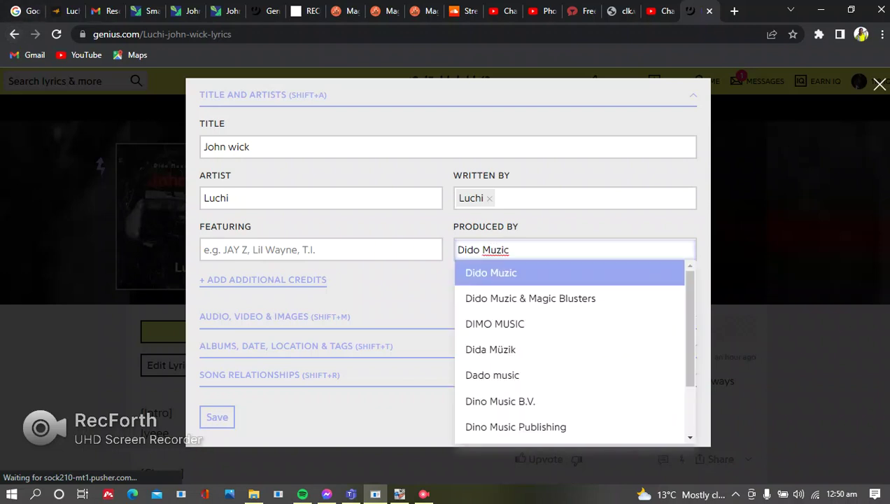
{"action": "key", "text": "Return"}
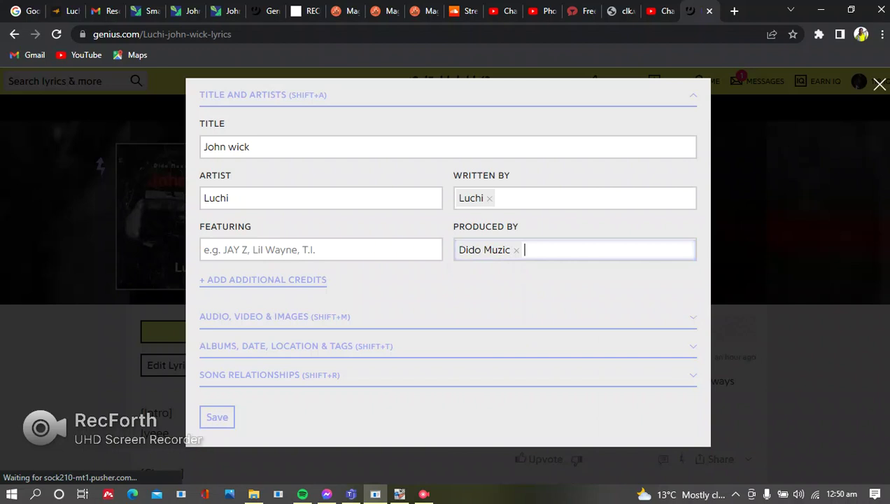
{"action": "left_click", "coordinate": [217, 416]}
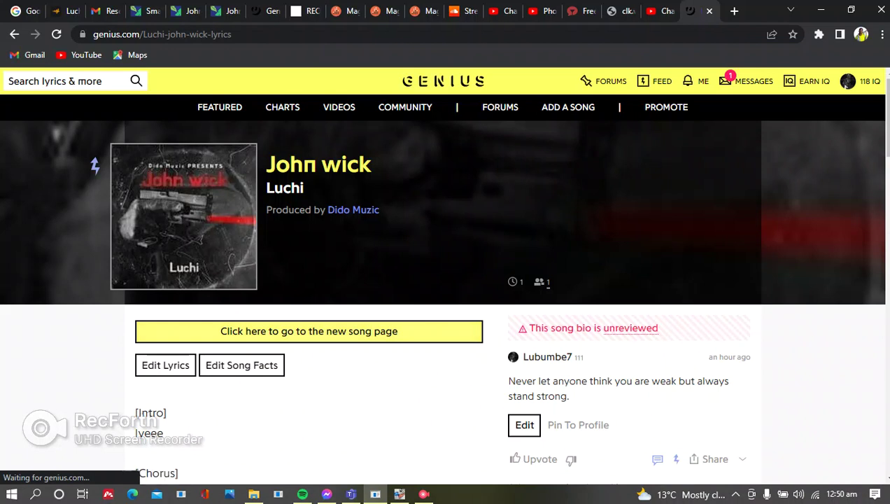
{"action": "scroll", "coordinate": [443, 280], "scroll_direction": "down", "scroll_amount": 1}
{"action": "scroll", "coordinate": [442, 280], "scroll_direction": "down", "scroll_amount": 4}
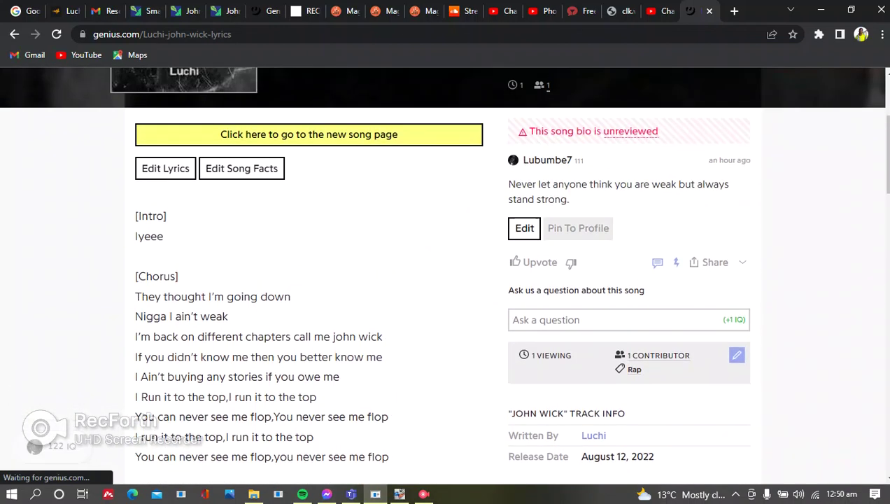
{"action": "scroll", "coordinate": [441, 280], "scroll_direction": "down", "scroll_amount": 3}
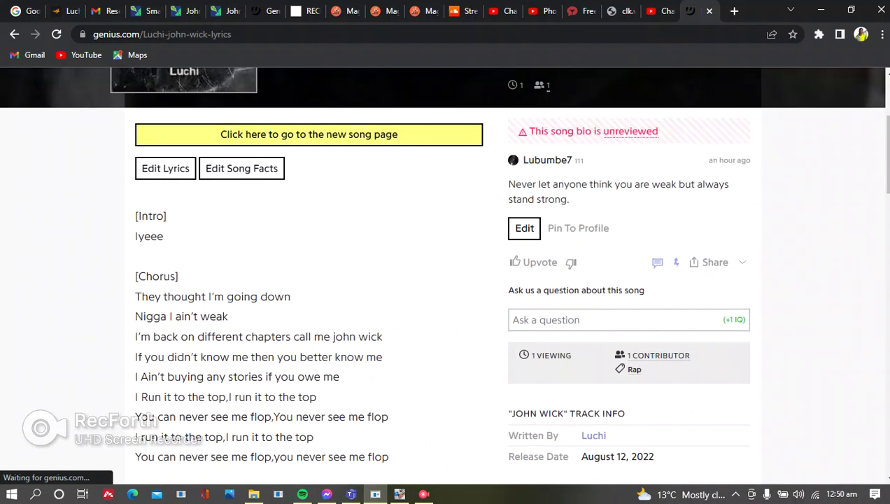
{"action": "left_click", "coordinate": [166, 168]}
{"action": "right_click", "coordinate": [190, 239]}
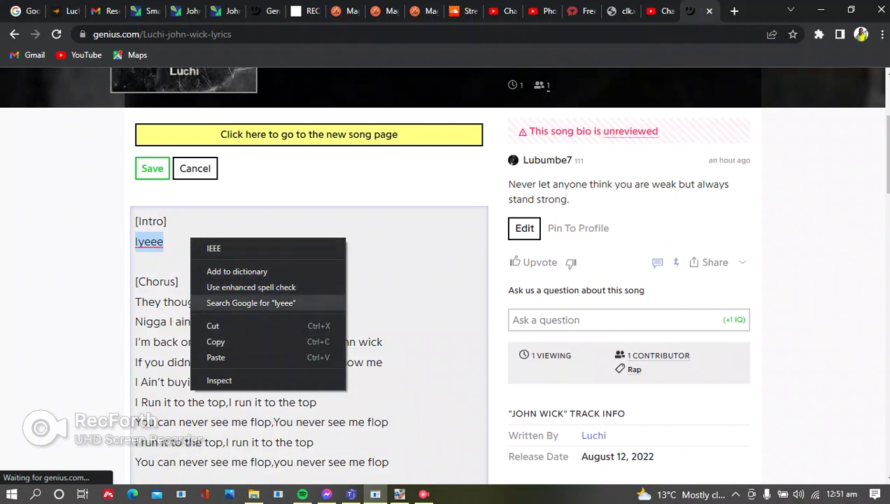
{"action": "left_click", "coordinate": [176, 222]}
{"action": "right_click", "coordinate": [180, 229]}
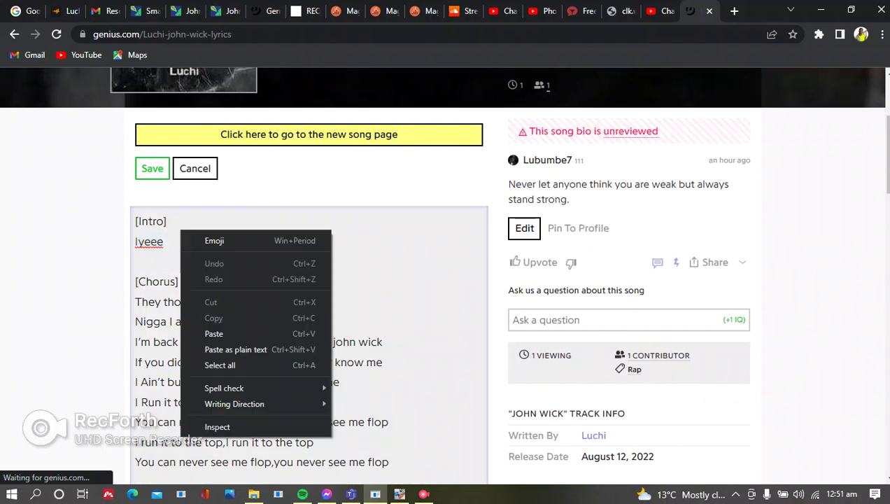
{"action": "left_click", "coordinate": [220, 365]}
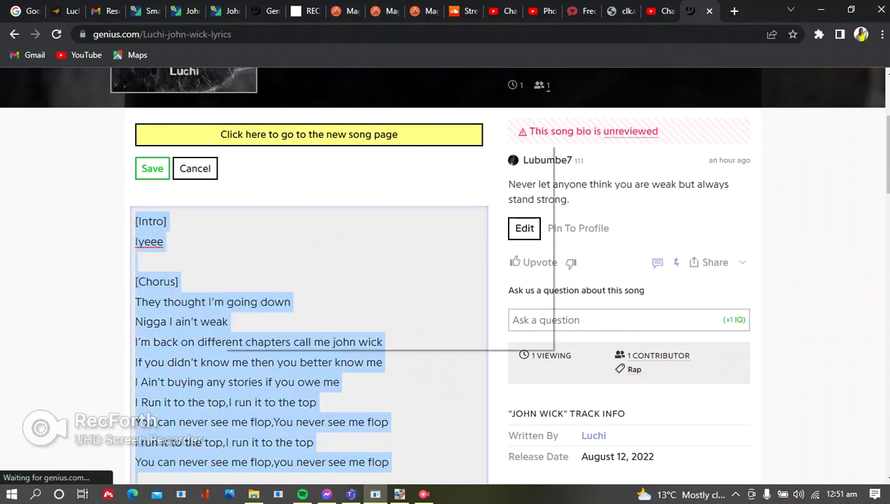
{"action": "right_click", "coordinate": [220, 350]}
{"action": "left_click", "coordinate": [252, 190]}
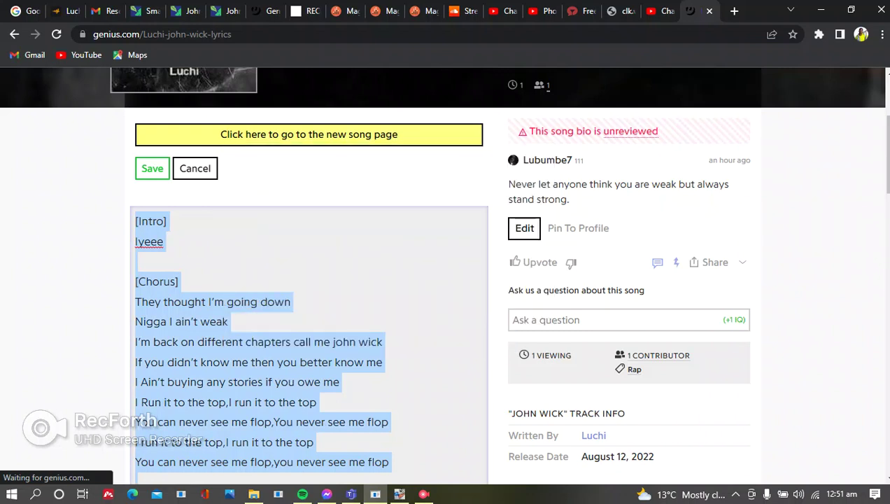
{"action": "key", "text": "Escape"}
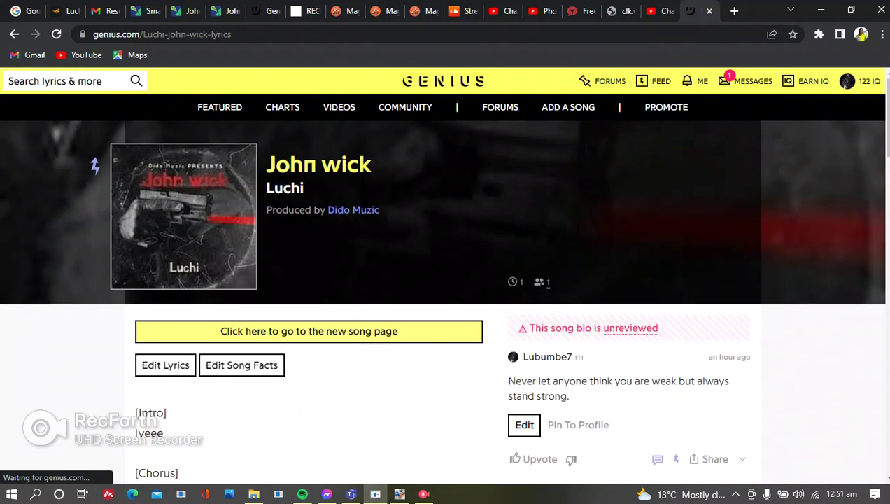
Return to the John Wick upload and choose to schedule it in the visibility settings.
{"action": "left_click", "coordinate": [502, 10]}
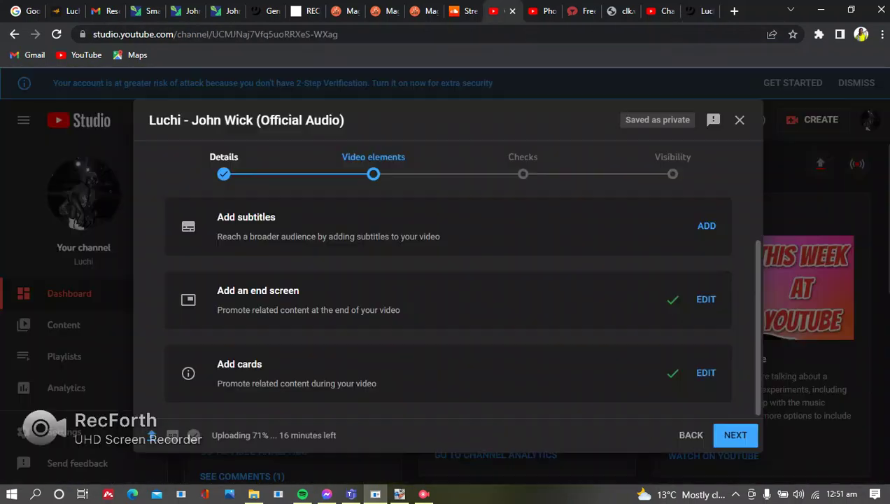
{"action": "mouse_move", "coordinate": [423, 494]}
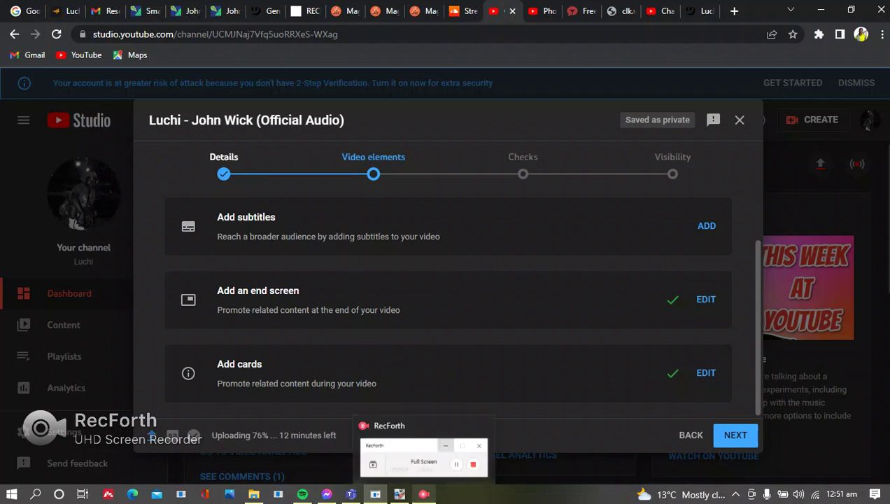
{"action": "mouse_move", "coordinate": [424, 455]}
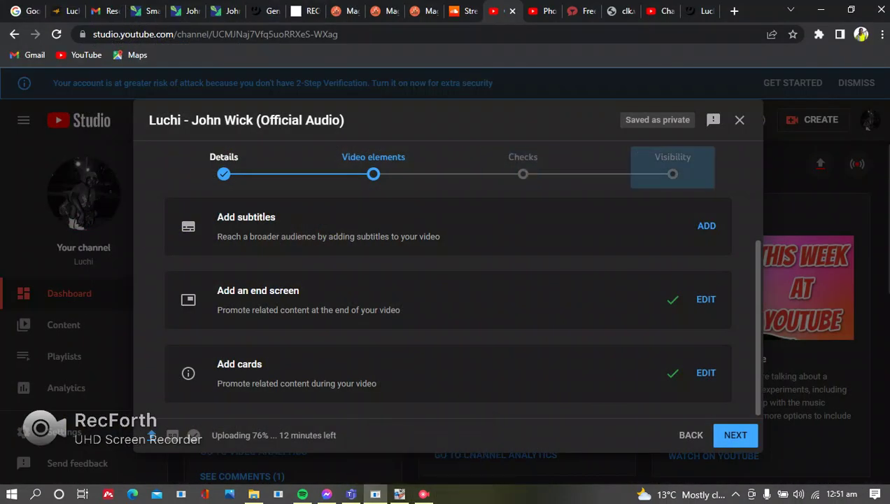
{"action": "left_click", "coordinate": [672, 167]}
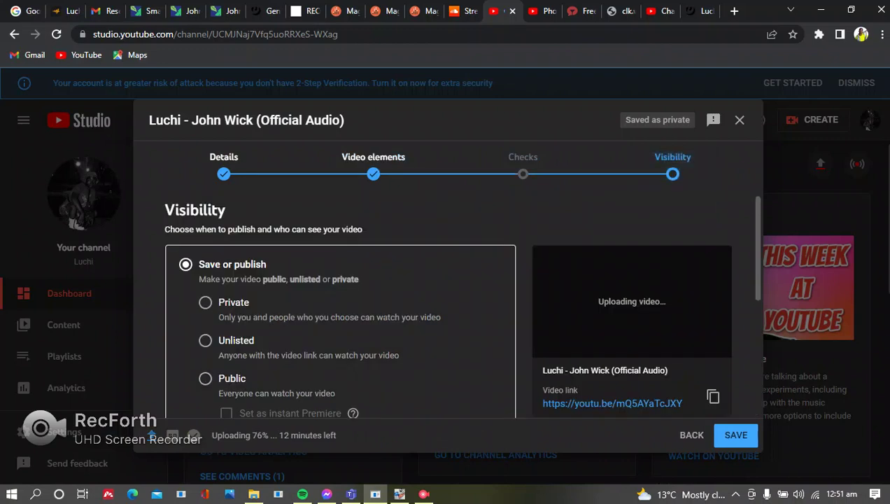
{"action": "scroll", "coordinate": [340, 315], "scroll_direction": "down", "scroll_amount": 1}
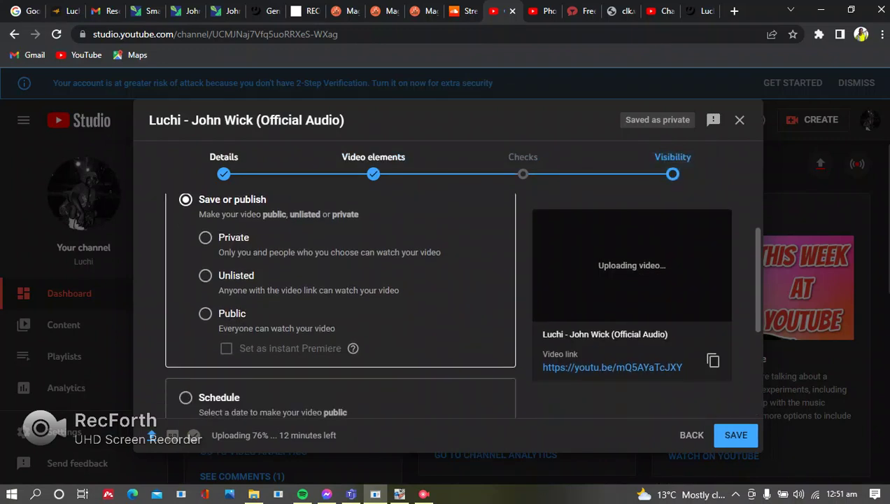
{"action": "scroll", "coordinate": [340, 315], "scroll_direction": "down", "scroll_amount": 1}
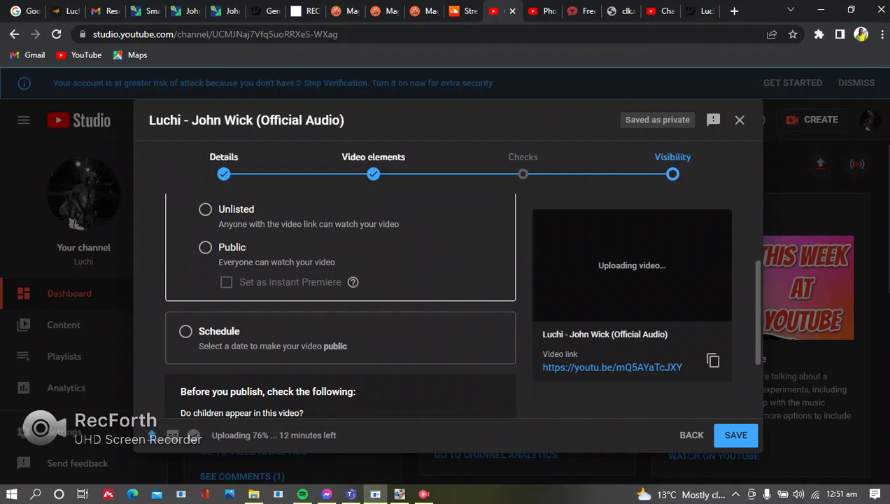
{"action": "left_click", "coordinate": [186, 335]}
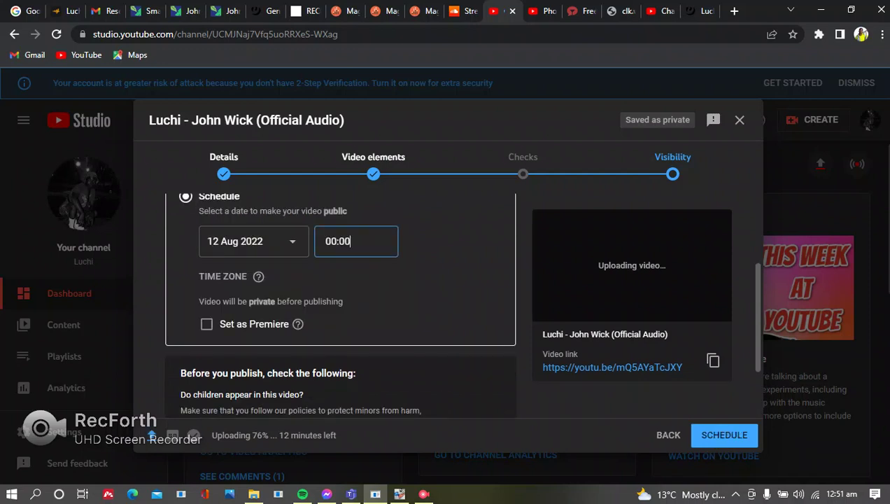
Set the scheduled publish time to 08:00 and make the release a Premiere.
{"action": "left_click", "coordinate": [350, 241]}
{"action": "scroll", "coordinate": [357, 351], "scroll_direction": "down", "scroll_amount": 1}
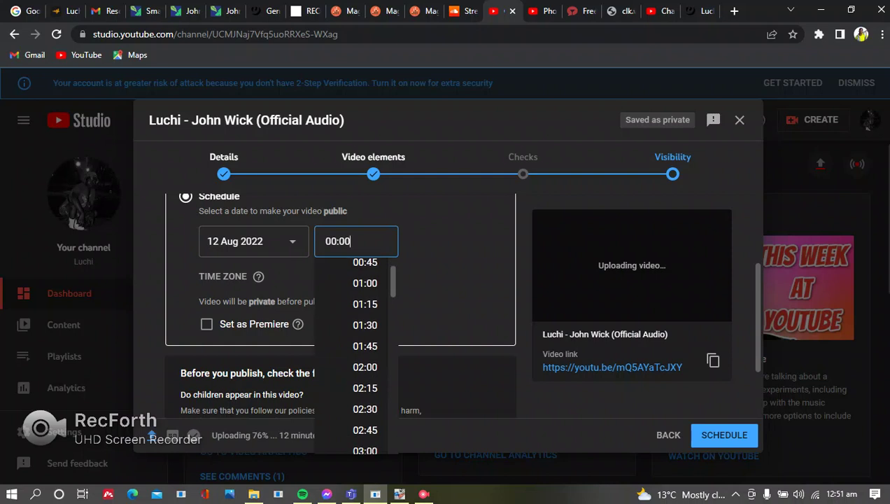
{"action": "scroll", "coordinate": [357, 350], "scroll_direction": "down", "scroll_amount": 4}
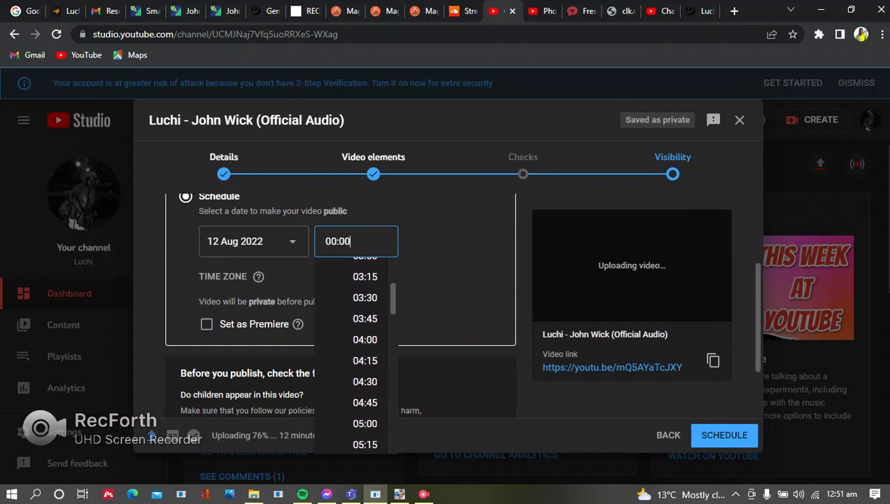
{"action": "scroll", "coordinate": [356, 350], "scroll_direction": "down", "scroll_amount": 3}
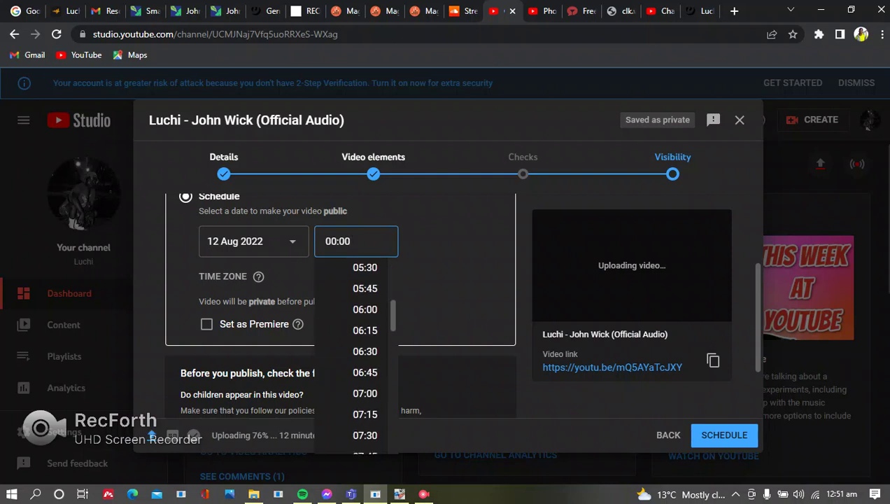
{"action": "scroll", "coordinate": [356, 350], "scroll_direction": "down", "scroll_amount": 1}
{"action": "left_click", "coordinate": [365, 412]}
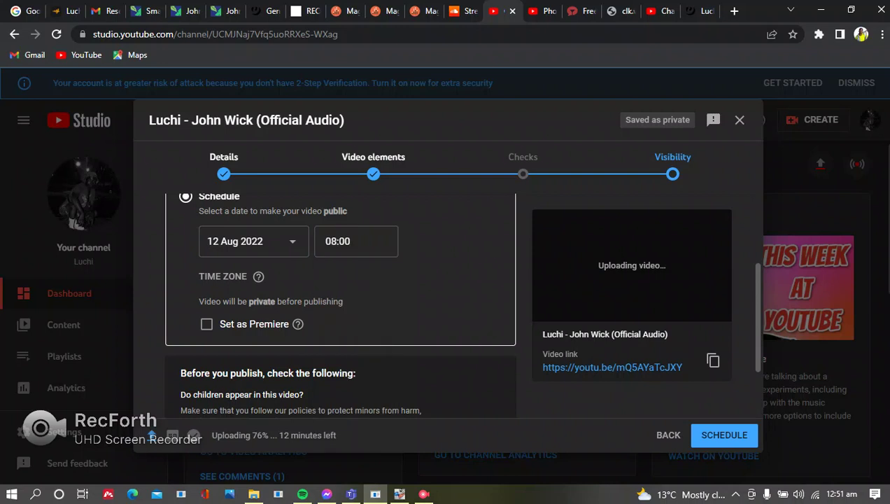
{"action": "left_click", "coordinate": [206, 323]}
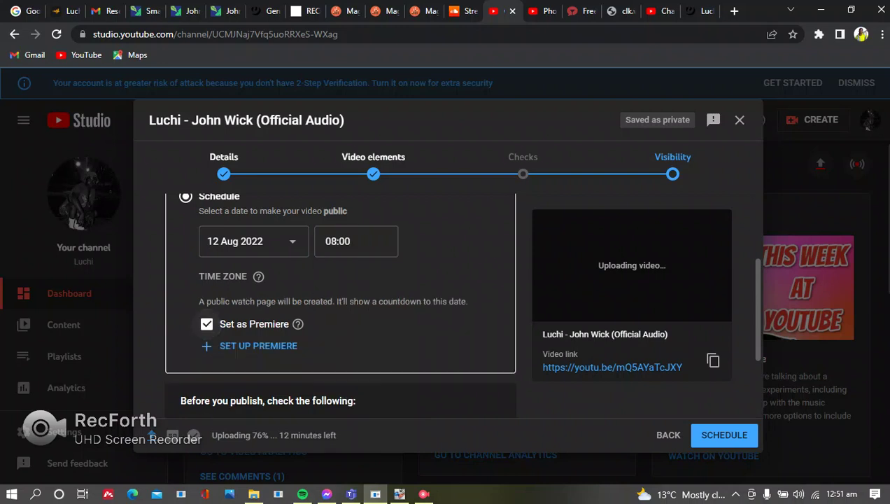
Copy the video's link and return to the Genius John wick page.
{"action": "scroll", "coordinate": [206, 324], "scroll_direction": "down", "scroll_amount": 1}
{"action": "scroll", "coordinate": [341, 301], "scroll_direction": "down", "scroll_amount": 1}
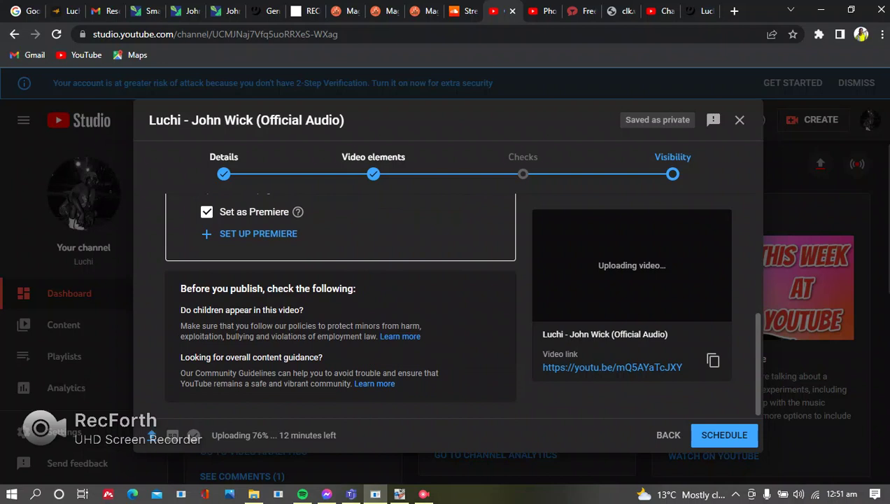
{"action": "mouse_move", "coordinate": [424, 494]}
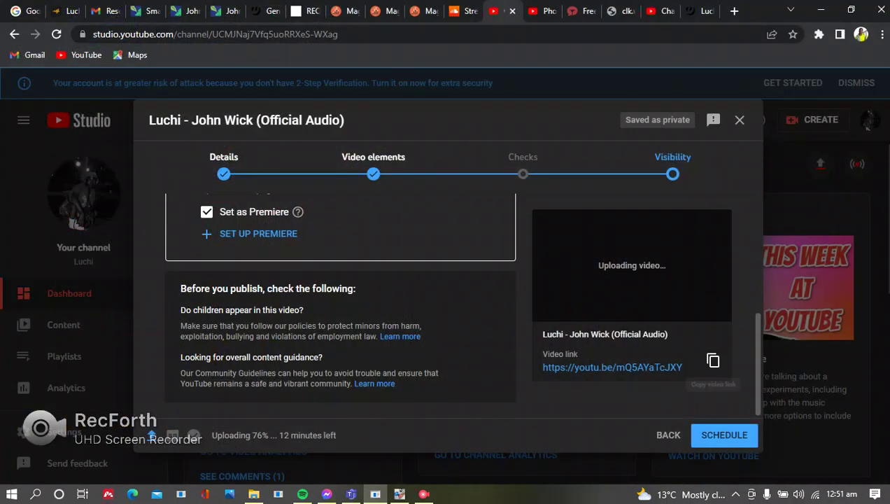
{"action": "left_click", "coordinate": [712, 360]}
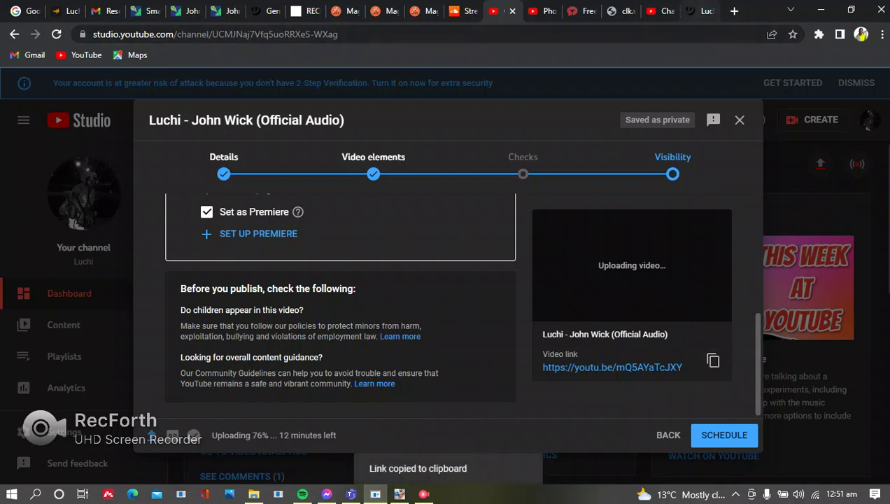
{"action": "left_click", "coordinate": [691, 11]}
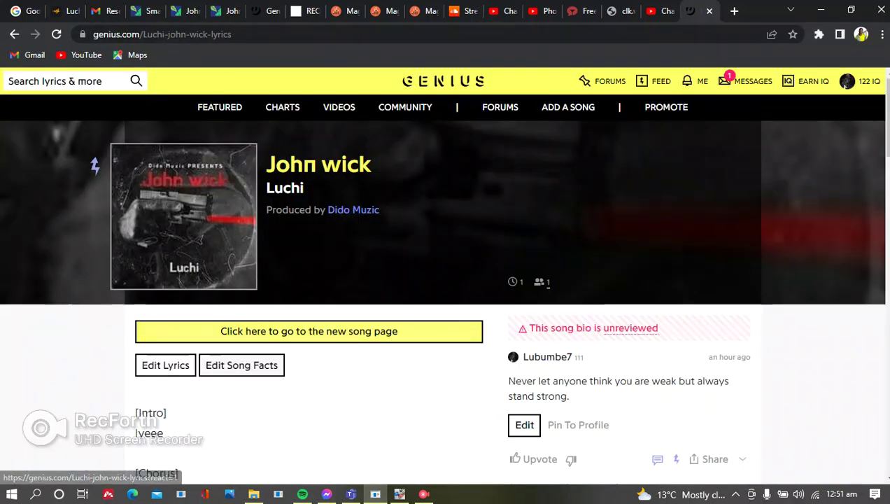
Paste the copied youtu.be link into the John wick YouTube URL song fact and save.
{"action": "left_click", "coordinate": [229, 367]}
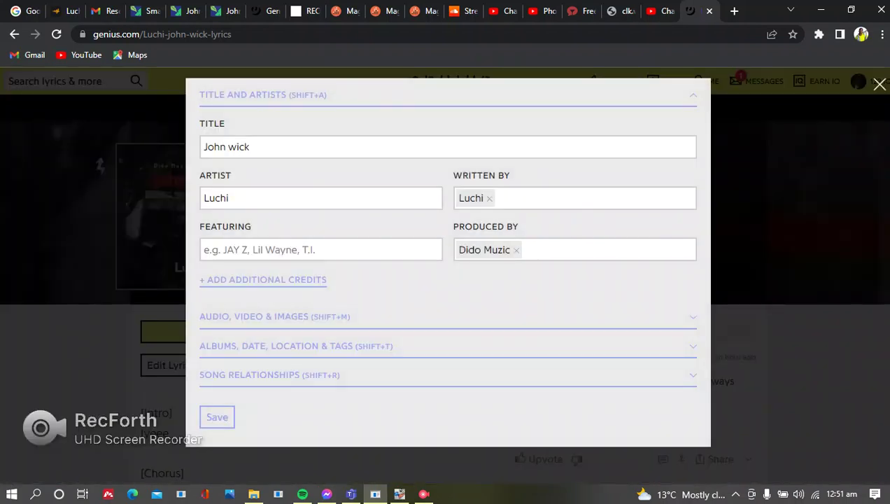
{"action": "key", "text": "shift+m"}
{"action": "scroll", "coordinate": [442, 280], "scroll_direction": "down", "scroll_amount": 1}
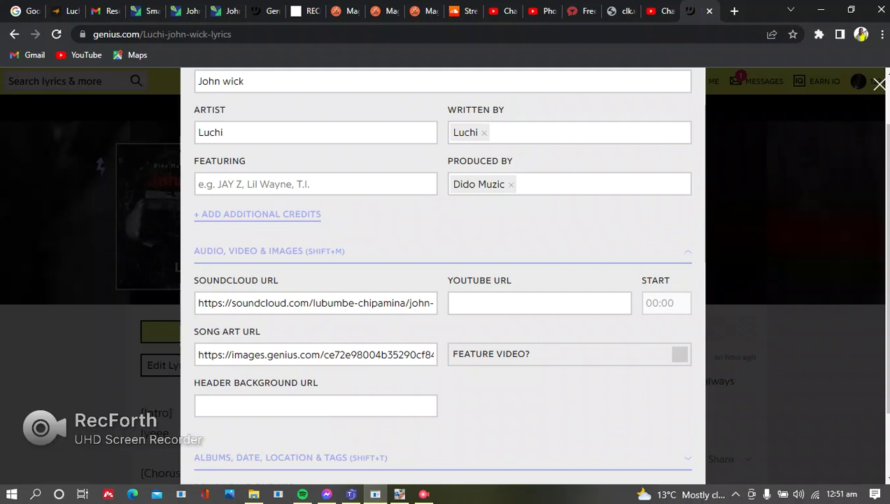
{"action": "left_click", "coordinate": [501, 303]}
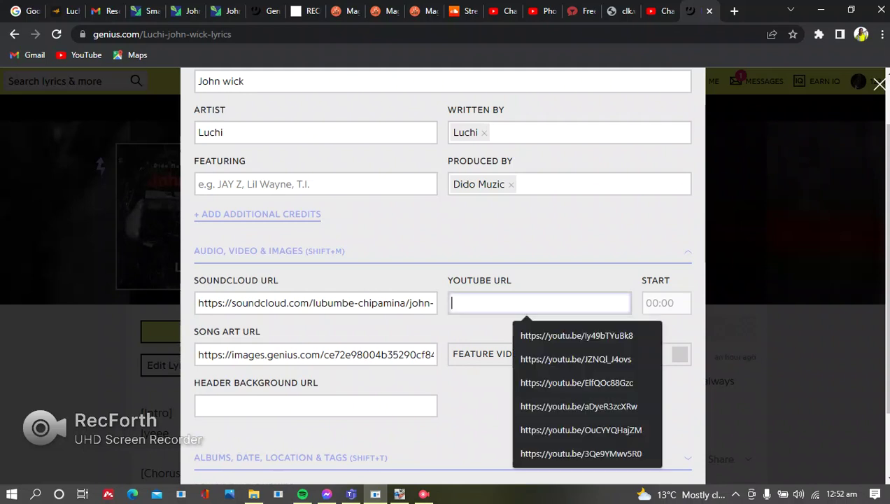
{"action": "right_click", "coordinate": [501, 303]}
{"action": "left_click", "coordinate": [535, 199]}
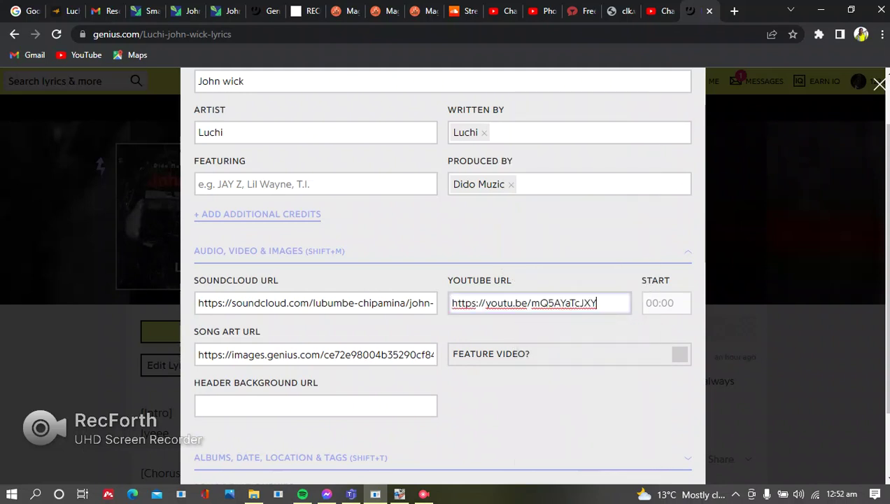
{"action": "scroll", "coordinate": [443, 281], "scroll_direction": "down", "scroll_amount": 2}
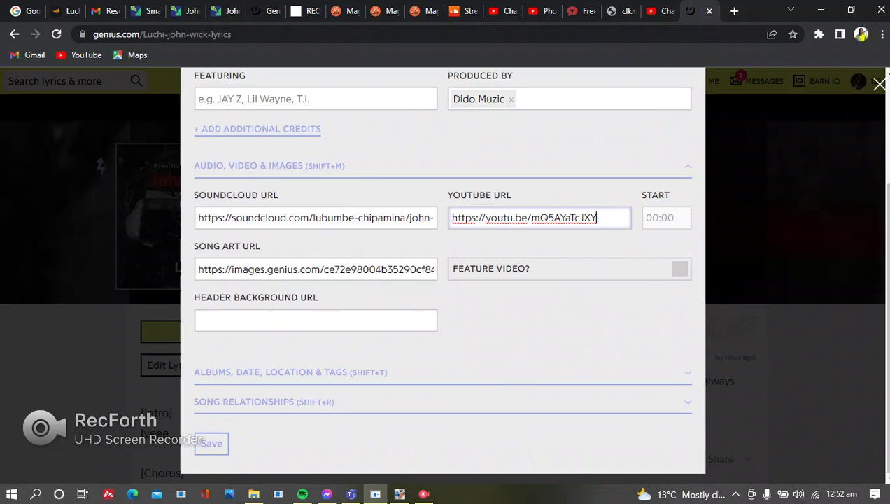
{"action": "left_click", "coordinate": [210, 444]}
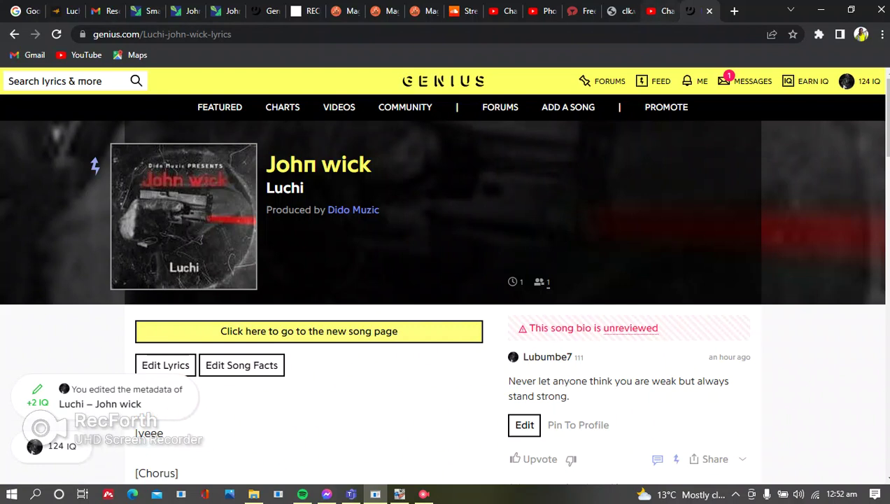
{"action": "left_click", "coordinate": [662, 10]}
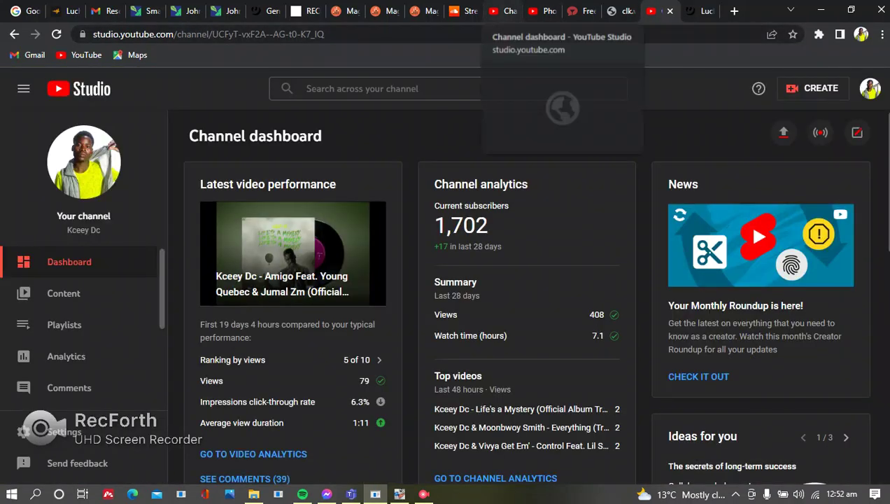
Schedule the John Wick premiere for 12 August 2022 at 08:00 and copy its link.
{"action": "left_click", "coordinate": [501, 10]}
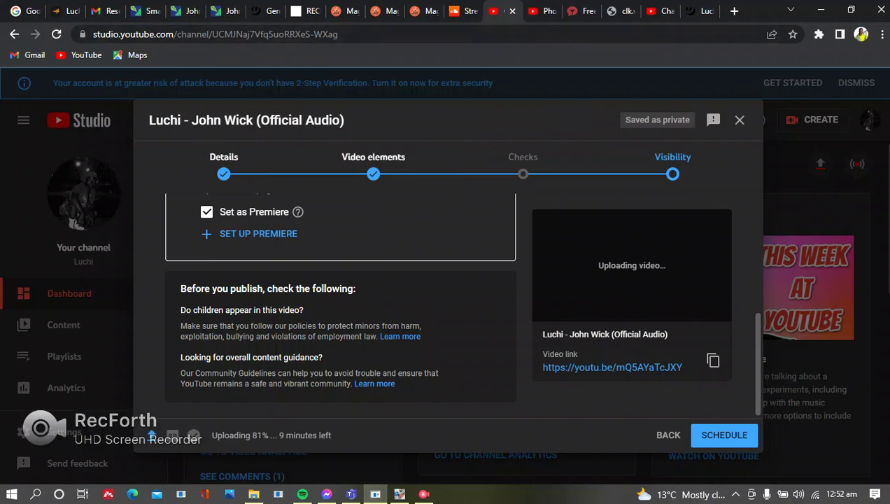
{"action": "left_click", "coordinate": [423, 494]}
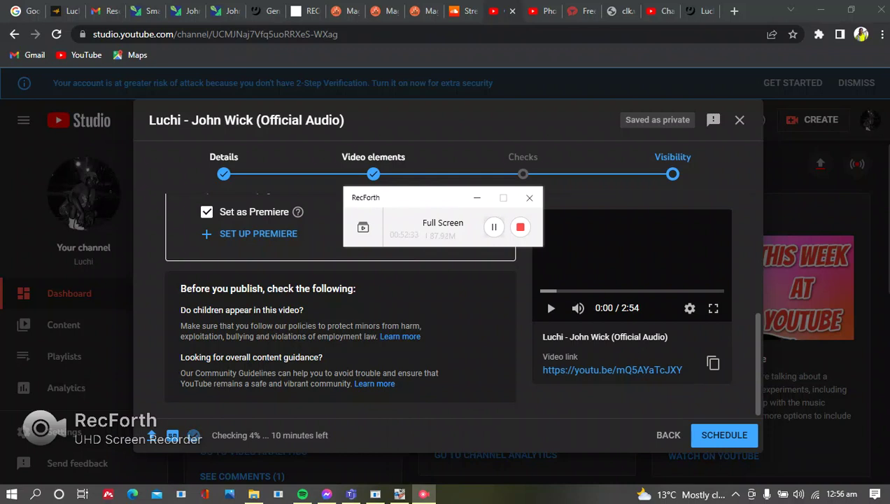
{"action": "left_click", "coordinate": [477, 197]}
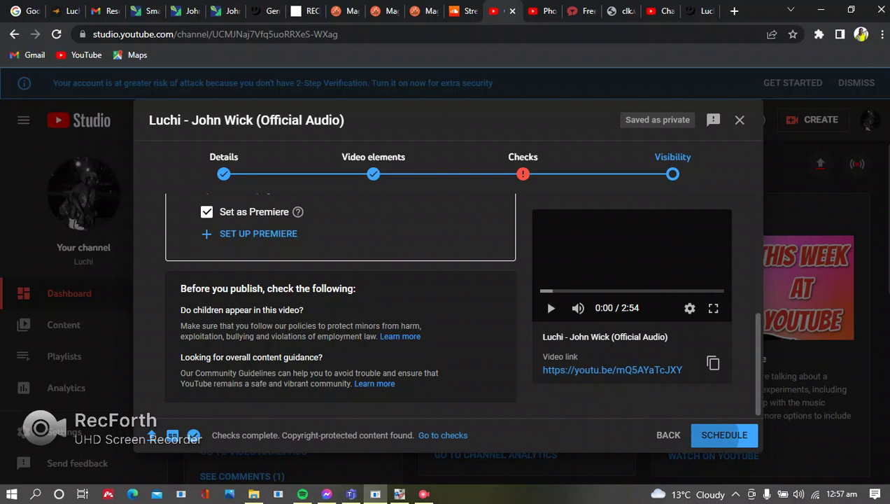
{"action": "left_click", "coordinate": [703, 433]}
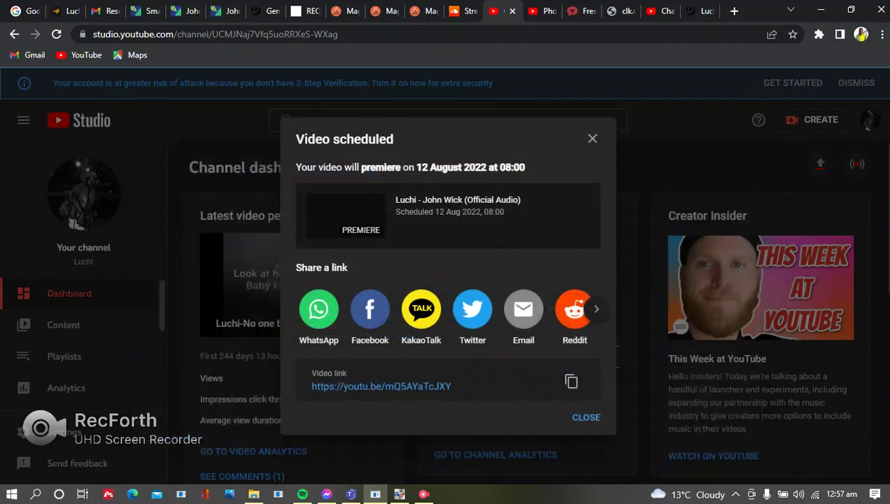
{"action": "left_click", "coordinate": [571, 381]}
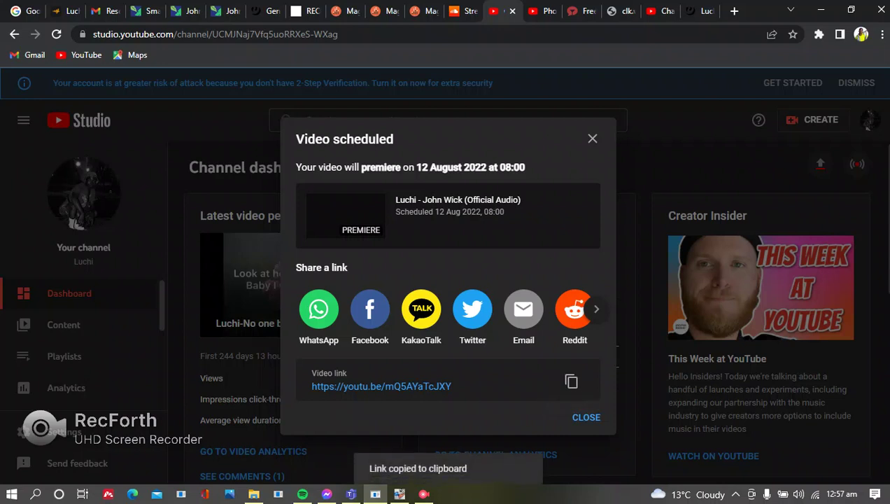
{"action": "left_click", "coordinate": [586, 417]}
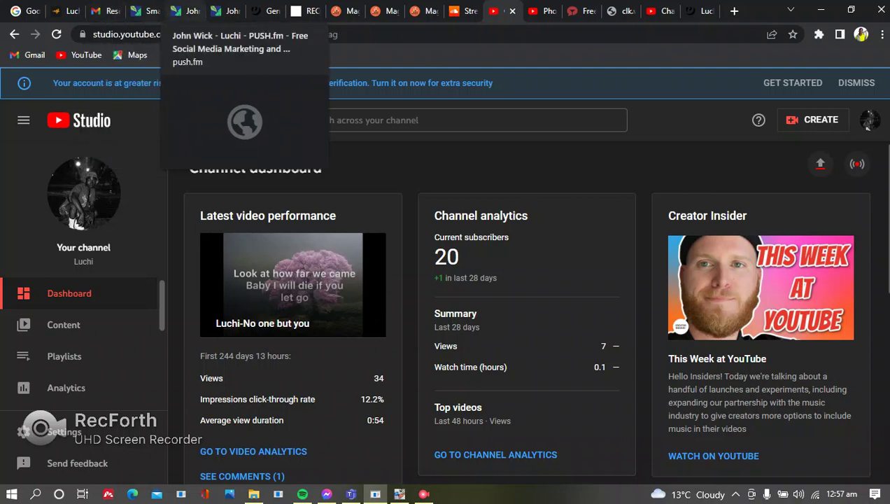
Re-edit the John Wick fan link in Push.fm and relaunch it with the YouTube link added.
{"action": "left_click", "coordinate": [140, 11]}
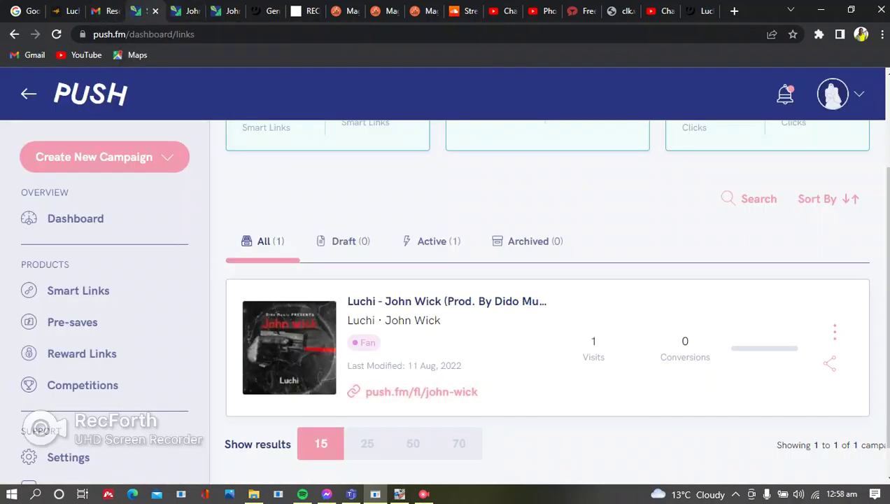
{"action": "left_click", "coordinate": [835, 333]}
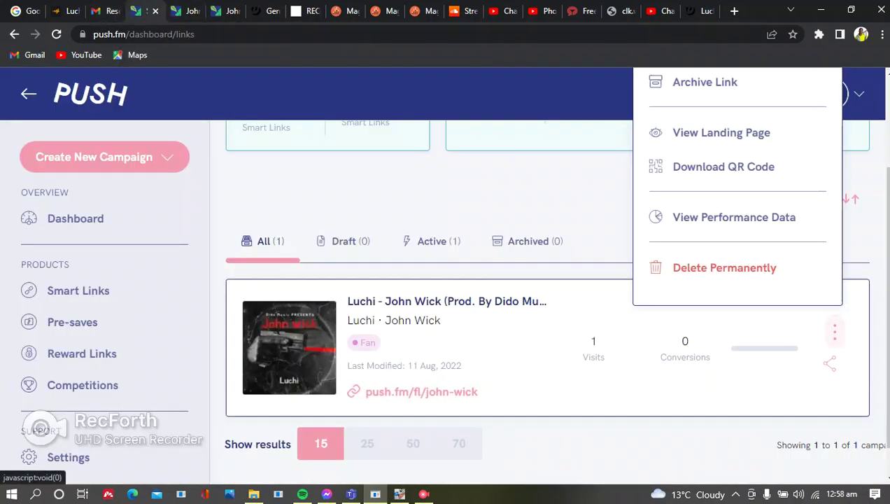
{"action": "scroll", "coordinate": [700, 214], "scroll_direction": "up", "scroll_amount": 2}
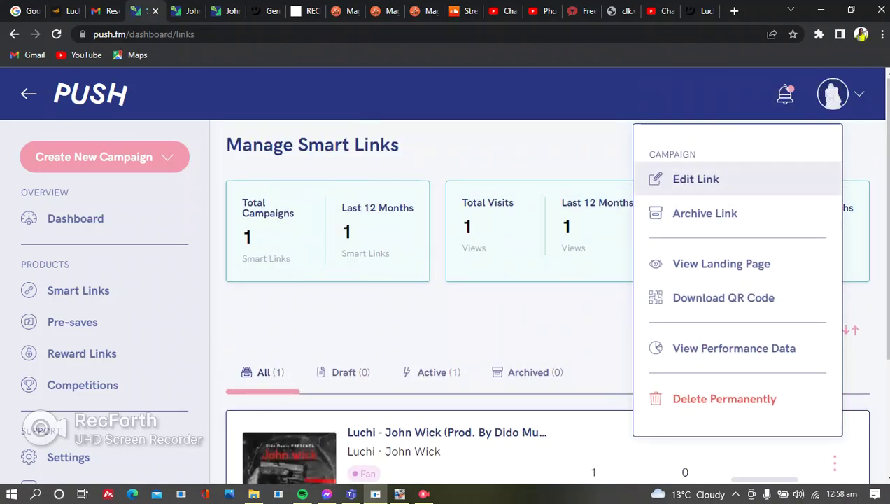
{"action": "left_click", "coordinate": [696, 179]}
{"action": "left_click", "coordinate": [424, 494]}
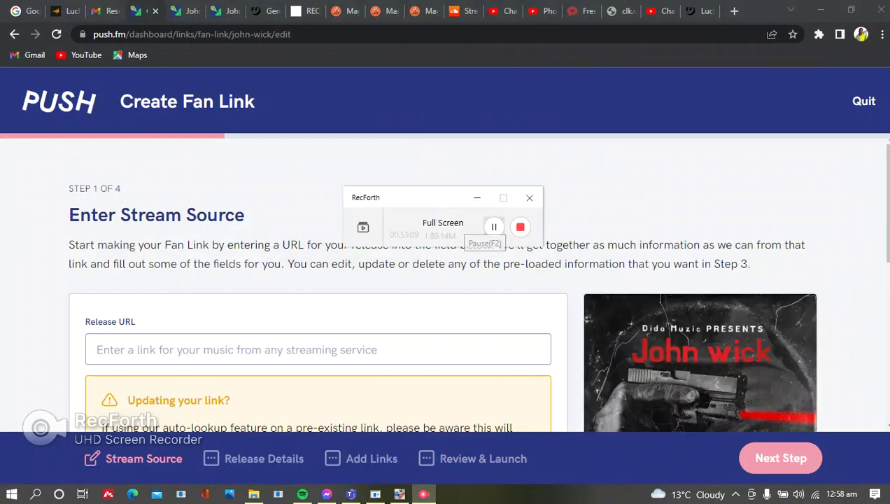
{"action": "left_click", "coordinate": [494, 228]}
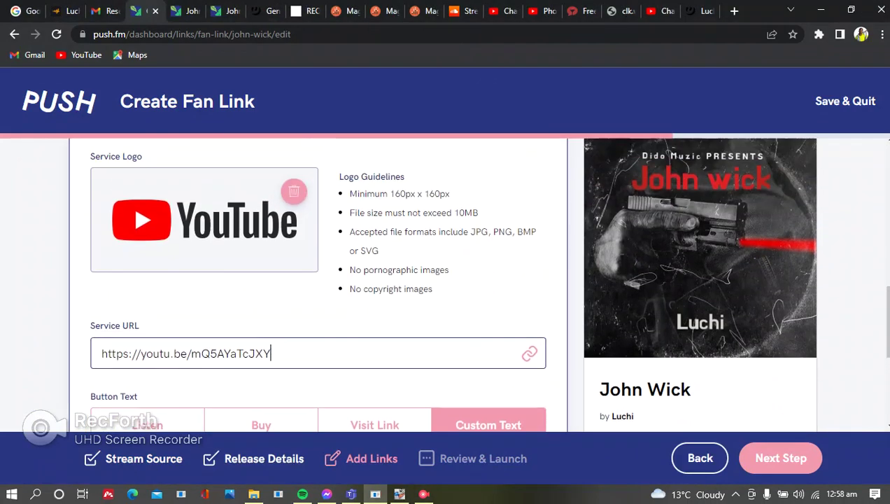
{"action": "scroll", "coordinate": [319, 280], "scroll_direction": "down", "scroll_amount": 4}
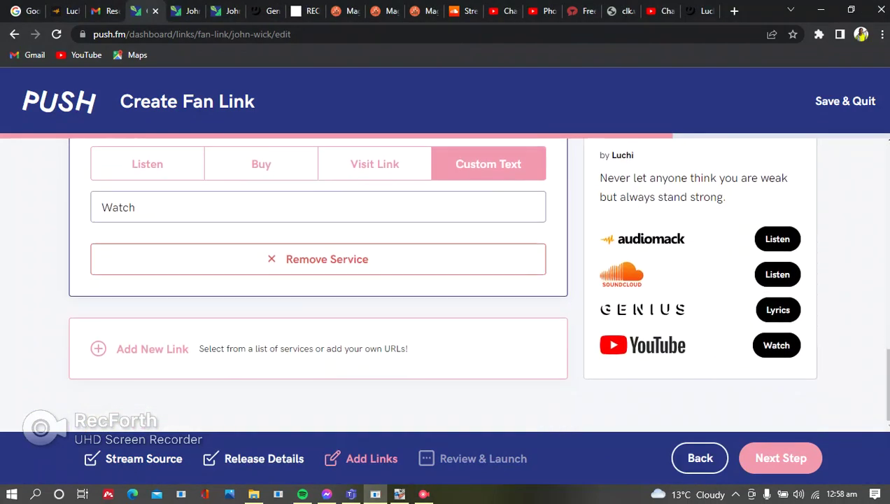
{"action": "left_click", "coordinate": [782, 458]}
{"action": "left_click", "coordinate": [781, 457]}
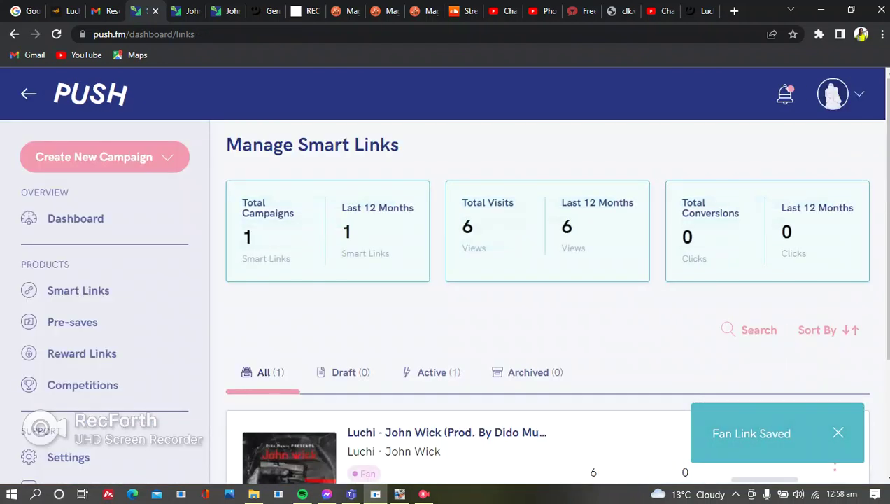
Check the public John Wick page's Audiomack, SoundCloud, Genius and YouTube links, then return to Genius.
{"action": "scroll", "coordinate": [420, 392], "scroll_direction": "down", "scroll_amount": 2}
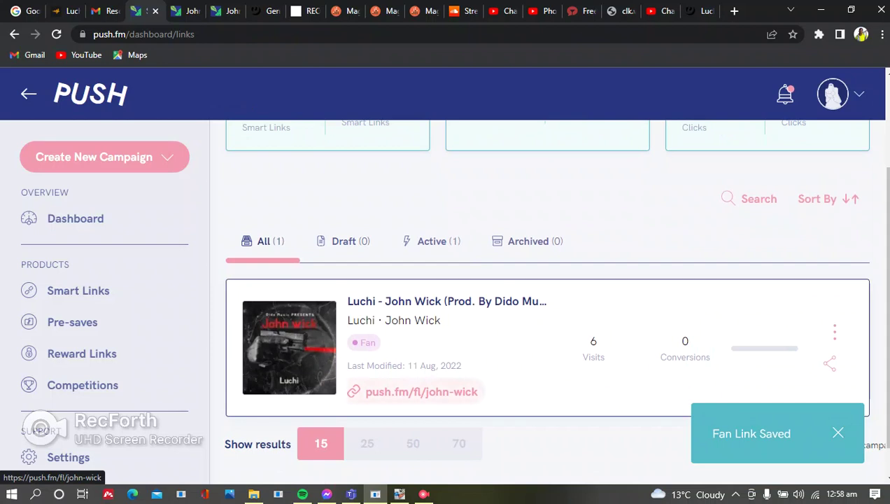
{"action": "left_click", "coordinate": [420, 392]}
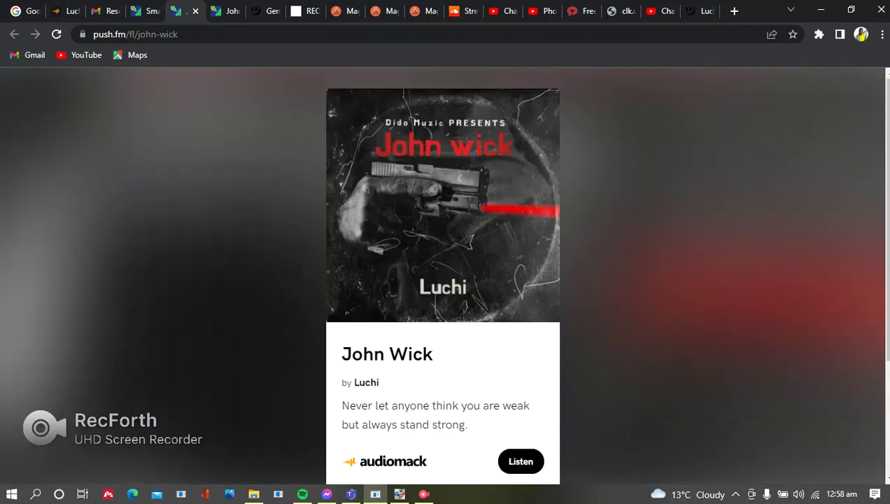
{"action": "scroll", "coordinate": [443, 280], "scroll_direction": "down", "scroll_amount": 2}
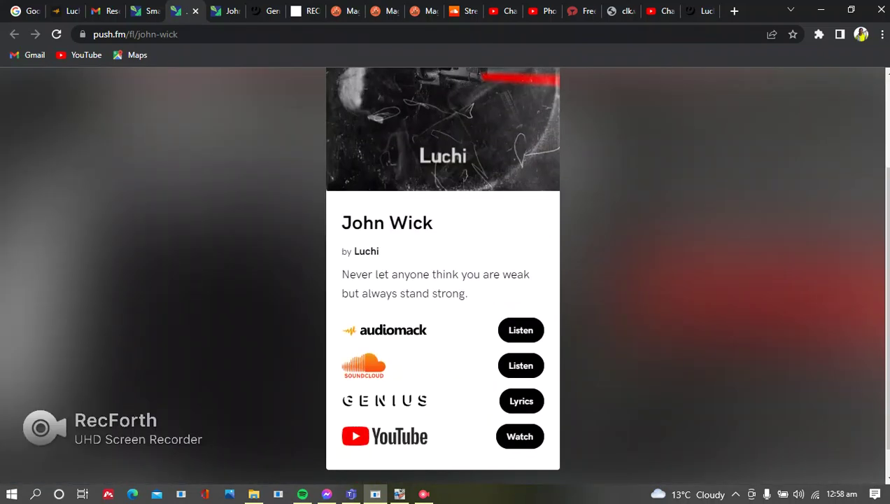
{"action": "key", "text": "ctrl+9"}
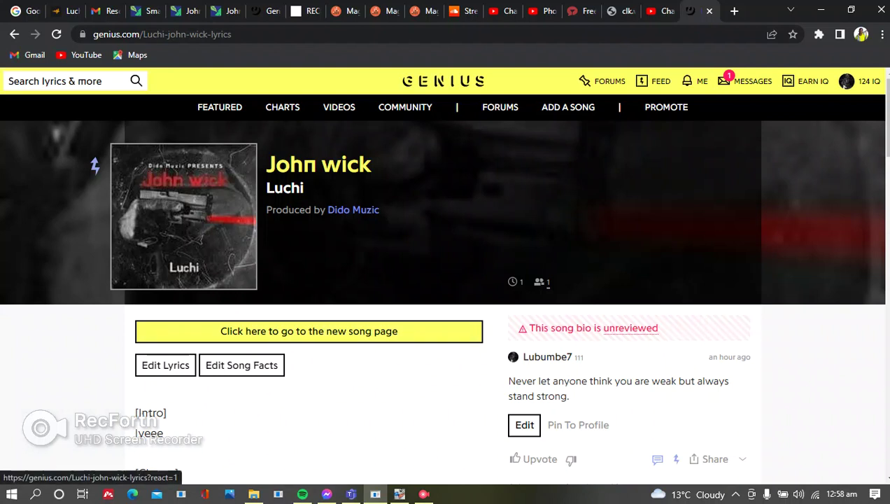
Copy the full John wick lyrics from the Genius editor and cancel without saving changes.
{"action": "left_click", "coordinate": [165, 365]}
{"action": "right_click", "coordinate": [217, 412]}
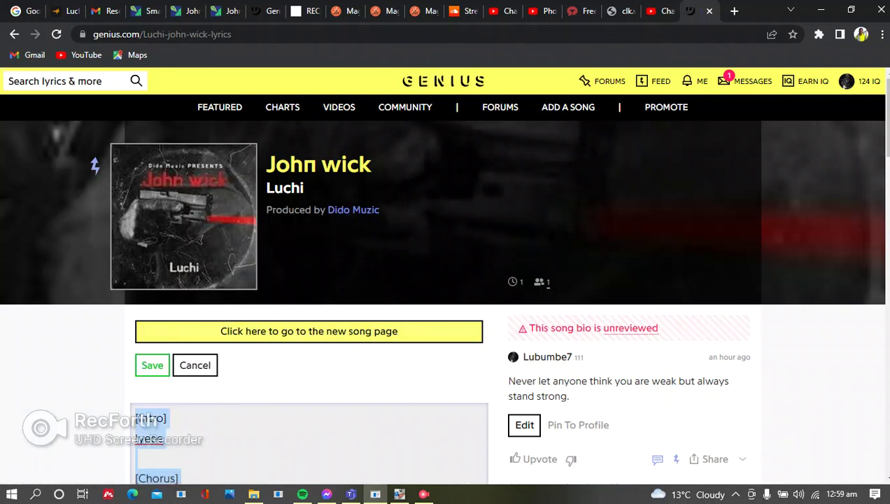
{"action": "right_click", "coordinate": [155, 424]}
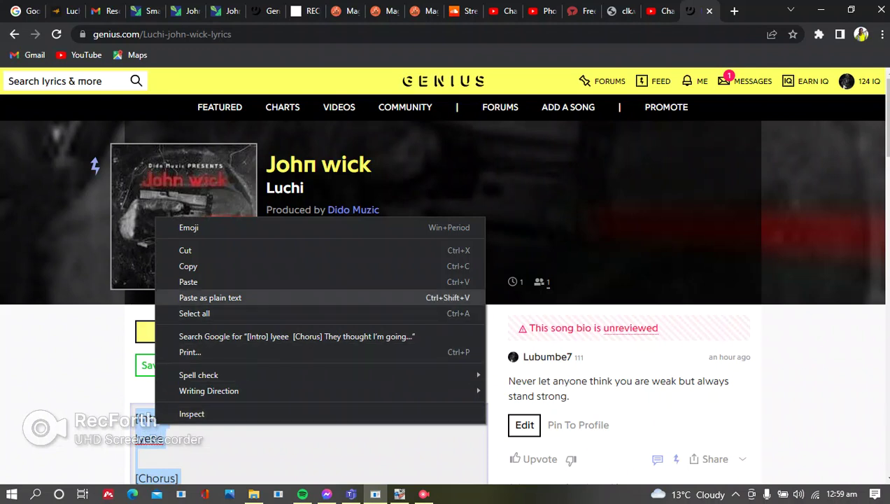
{"action": "left_click", "coordinate": [187, 266]}
{"action": "left_click", "coordinate": [195, 365]}
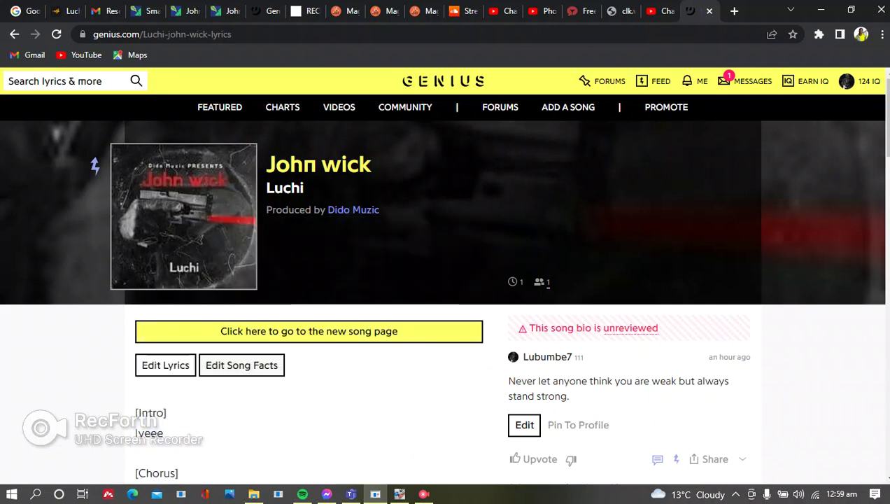
{"action": "left_click", "coordinate": [494, 10]}
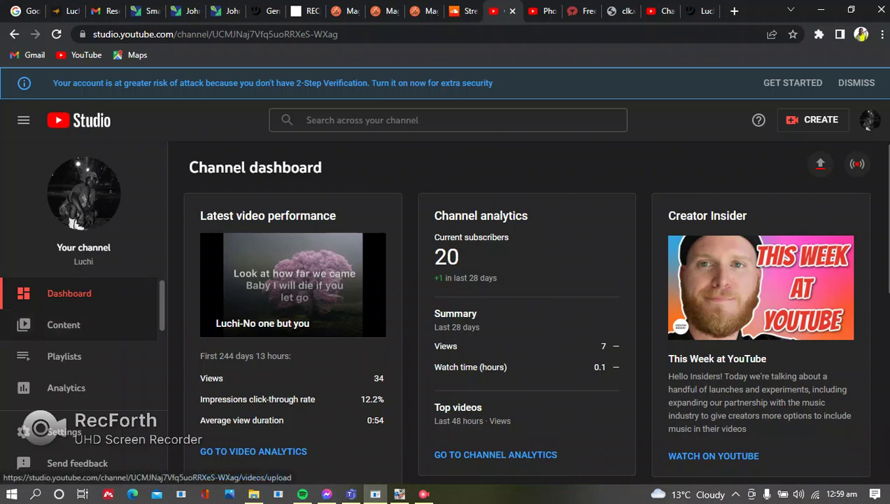
From Content, open the John Wick video's details and launch its English subtitle editor.
{"action": "left_click", "coordinate": [63, 325]}
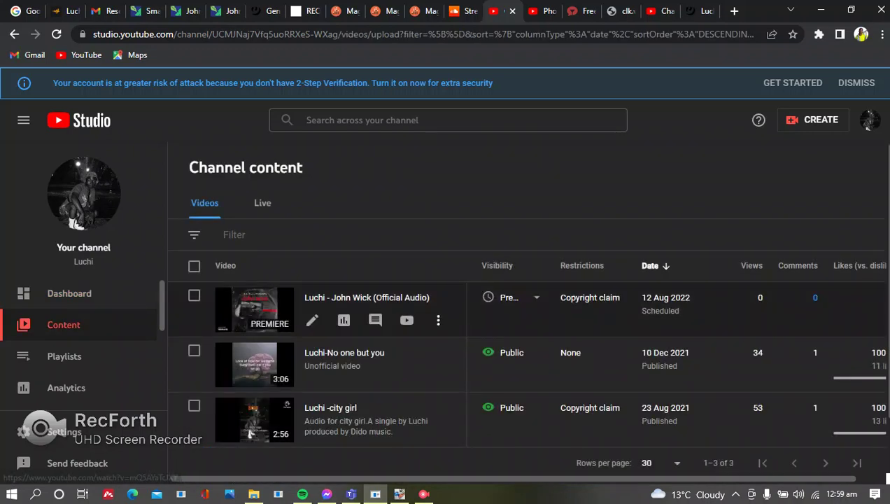
{"action": "left_click", "coordinate": [313, 321]}
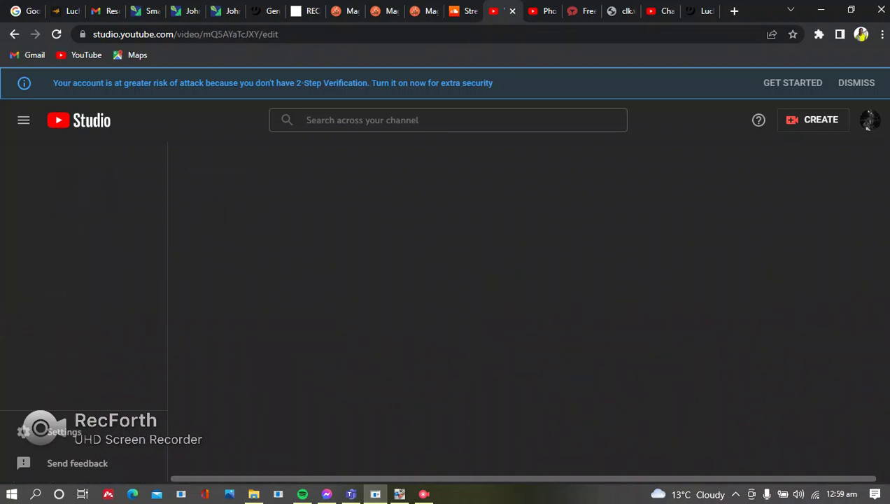
{"action": "scroll", "coordinate": [448, 336], "scroll_direction": "down", "scroll_amount": 3}
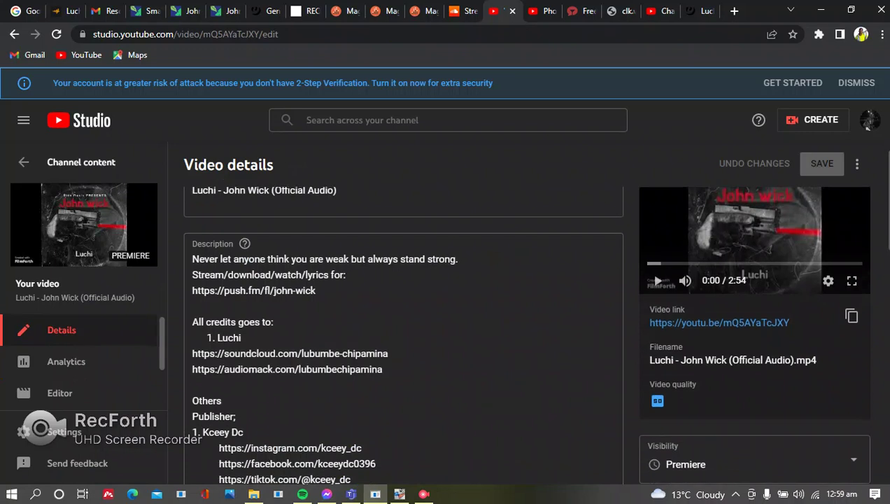
{"action": "mouse_move", "coordinate": [682, 377]}
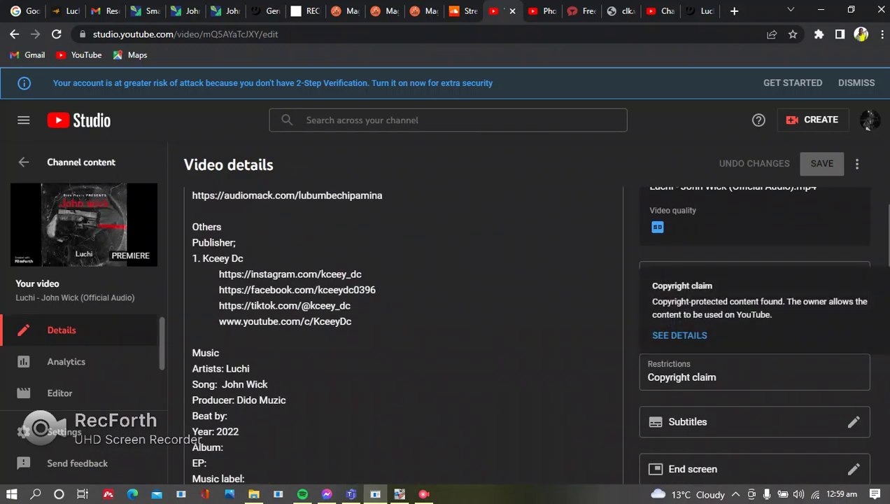
{"action": "scroll", "coordinate": [816, 361], "scroll_direction": "down", "scroll_amount": 1}
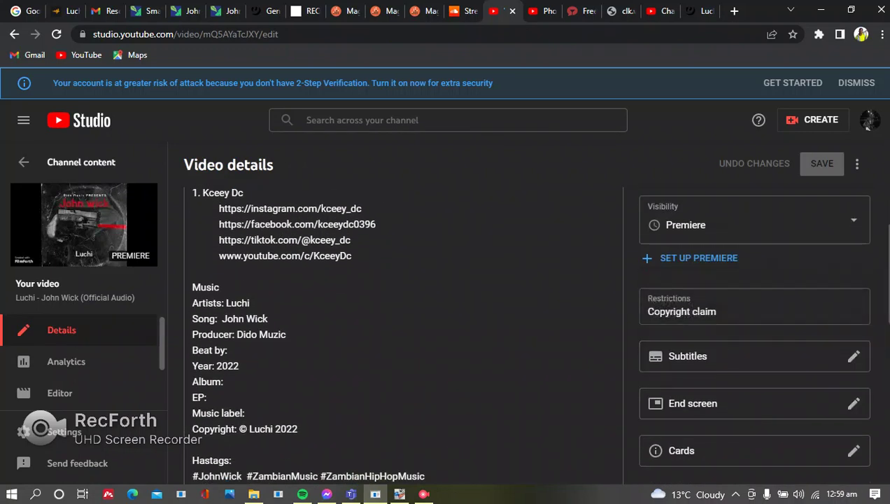
{"action": "left_click", "coordinate": [814, 357]}
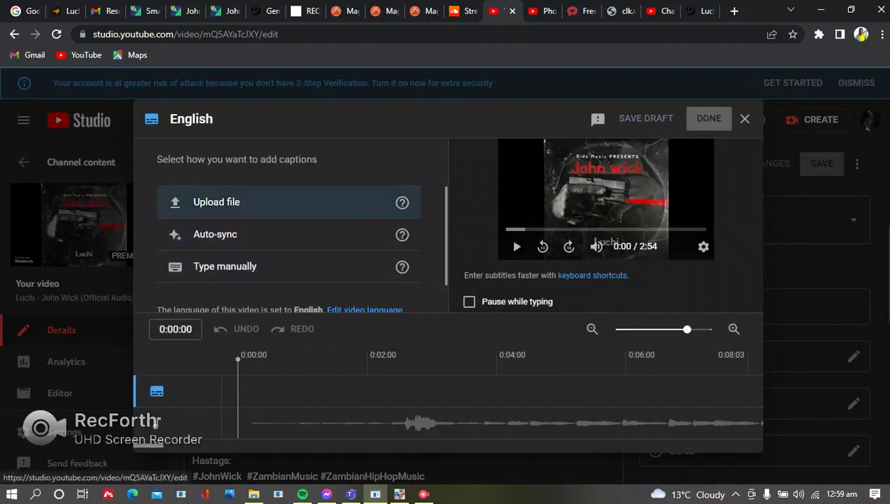
Type captions manually by pasting the John Wick lyrics, and publish the English subtitles.
{"action": "left_click", "coordinate": [225, 266]}
{"action": "right_click", "coordinate": [228, 204]}
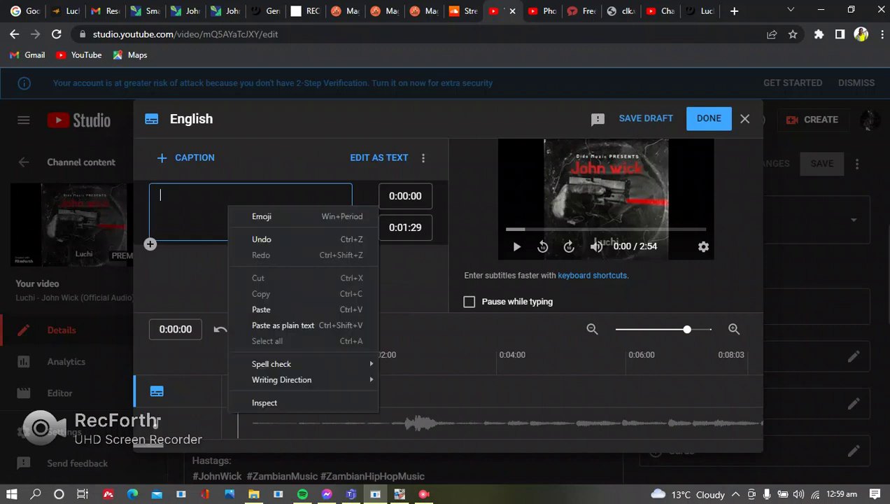
{"action": "left_click", "coordinate": [261, 309]}
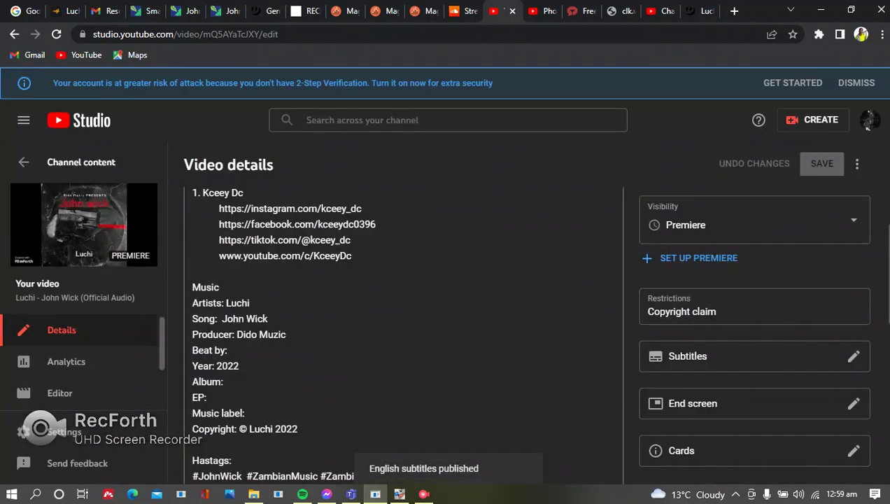
{"action": "scroll", "coordinate": [403, 315], "scroll_direction": "down", "scroll_amount": 8}
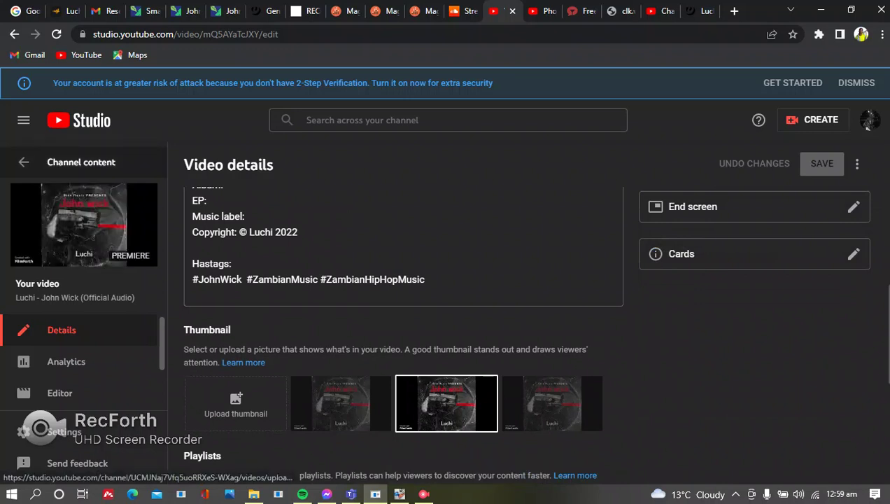
Return to the Channel content list.
{"action": "left_click", "coordinate": [81, 162]}
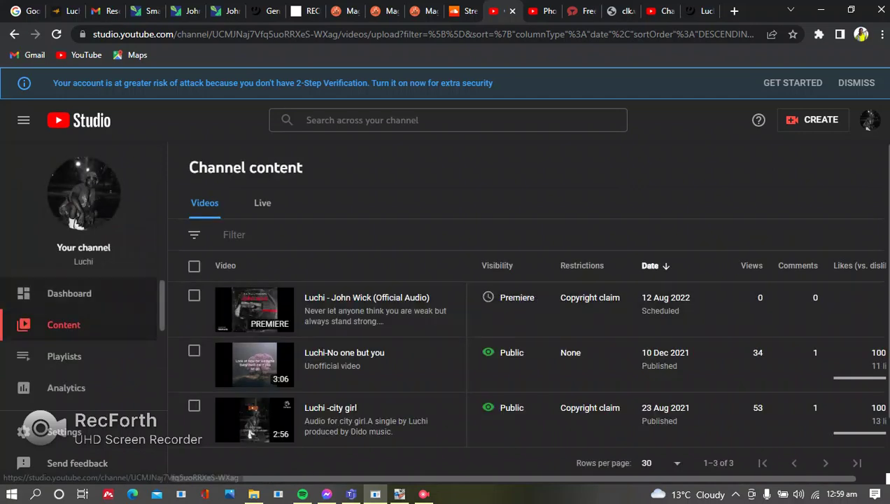
{"action": "scroll", "coordinate": [84, 350], "scroll_direction": "down", "scroll_amount": 1}
{"action": "scroll", "coordinate": [84, 378], "scroll_direction": "down", "scroll_amount": 3}
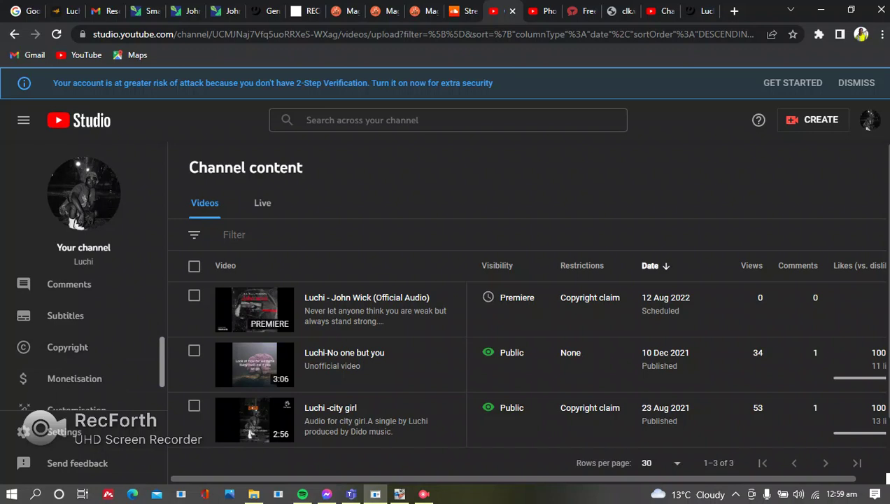
In channel customisation, set John Wick as the channel trailer and the returning-subscriber featured video.
{"action": "scroll", "coordinate": [84, 378], "scroll_direction": "down", "scroll_amount": 1}
{"action": "left_click", "coordinate": [77, 385]}
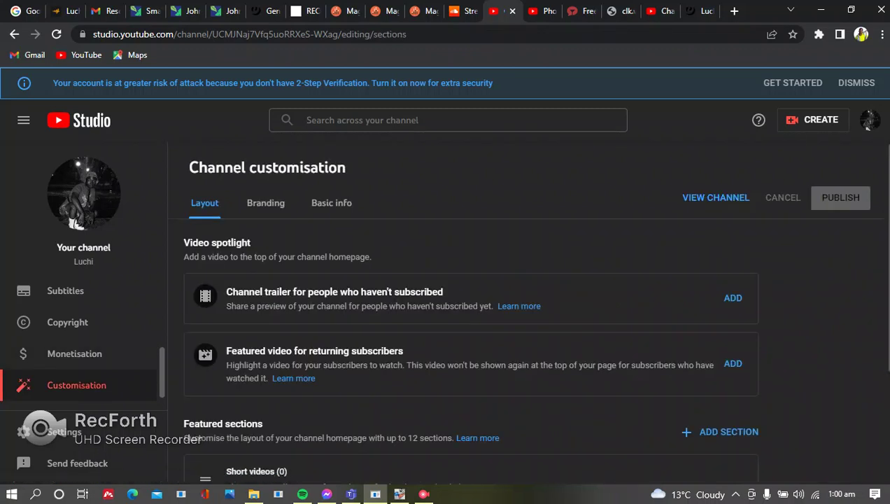
{"action": "left_click", "coordinate": [733, 297]}
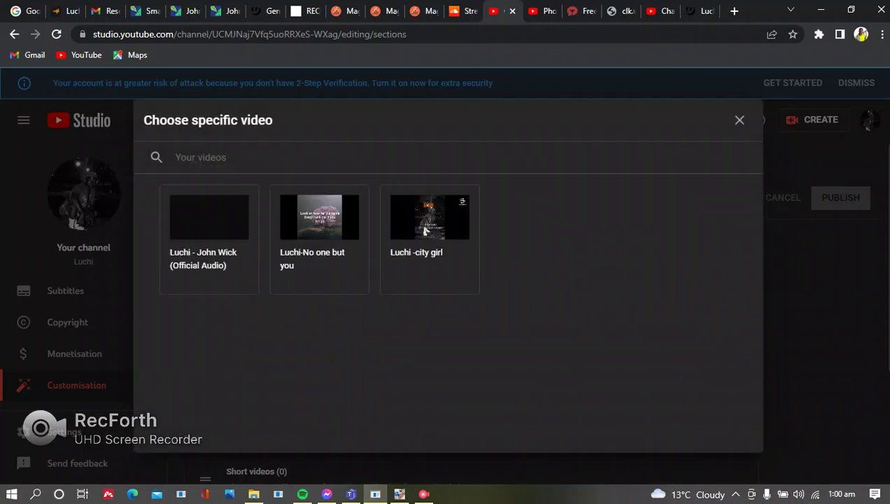
{"action": "left_click", "coordinate": [209, 238]}
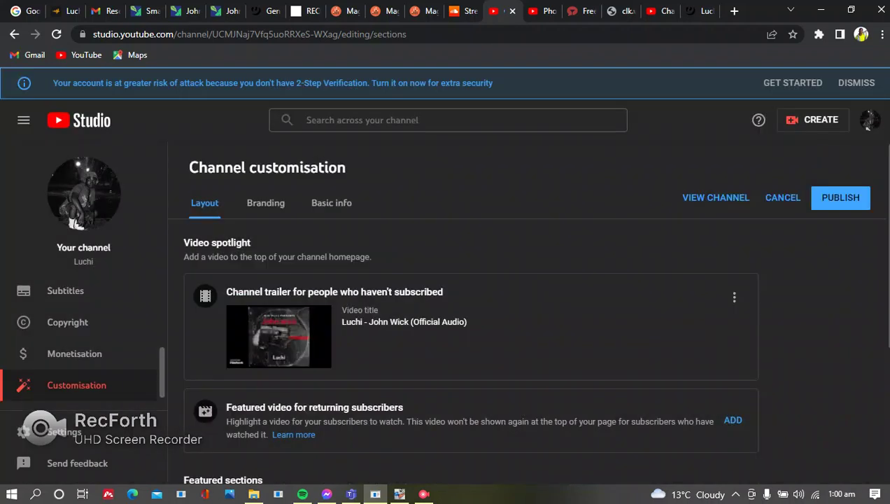
{"action": "left_click", "coordinate": [733, 420]}
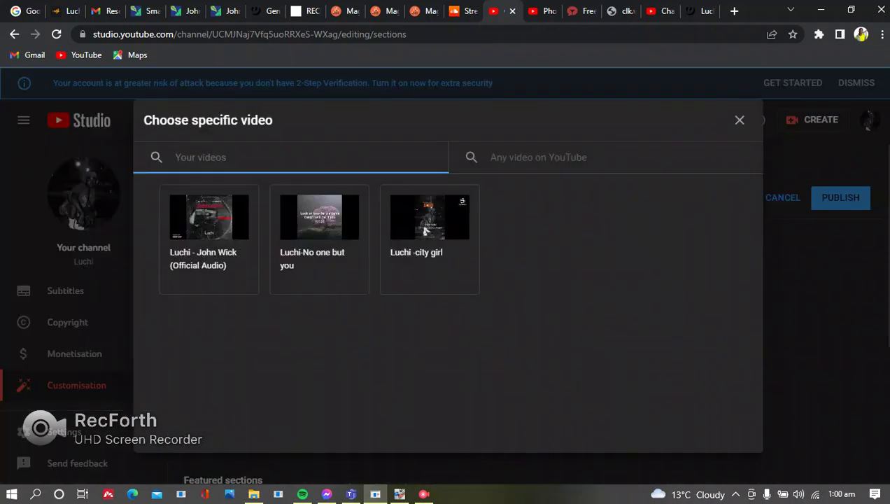
{"action": "left_click", "coordinate": [208, 238]}
Remove the Short videos and Uploads sections from the homepage layout.
{"action": "scroll", "coordinate": [523, 316], "scroll_direction": "down", "scroll_amount": 4}
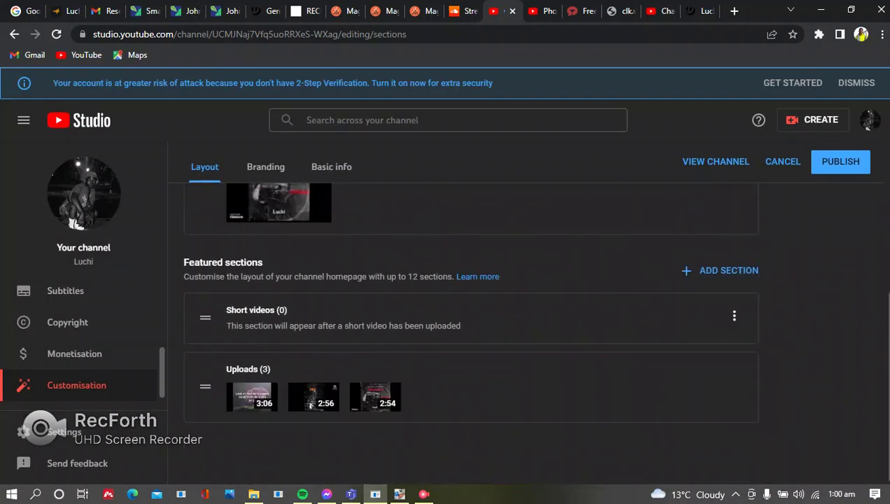
{"action": "left_click", "coordinate": [734, 316]}
{"action": "left_click", "coordinate": [752, 318]}
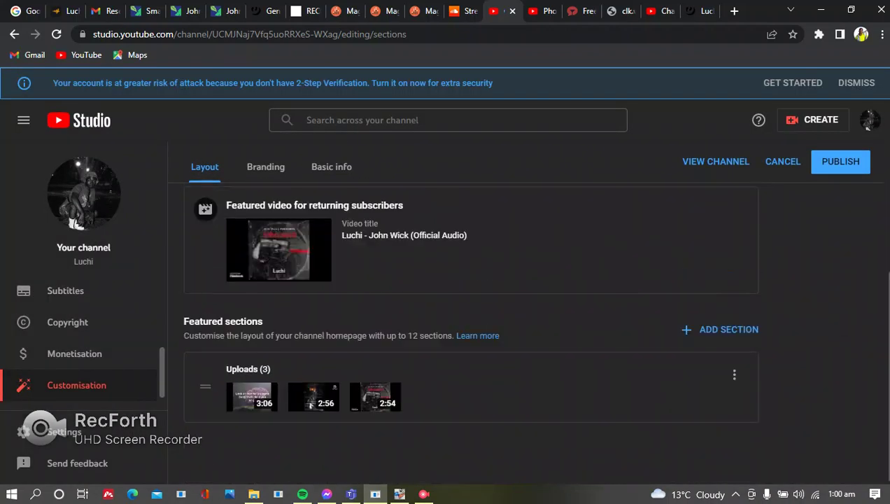
{"action": "left_click", "coordinate": [735, 375]}
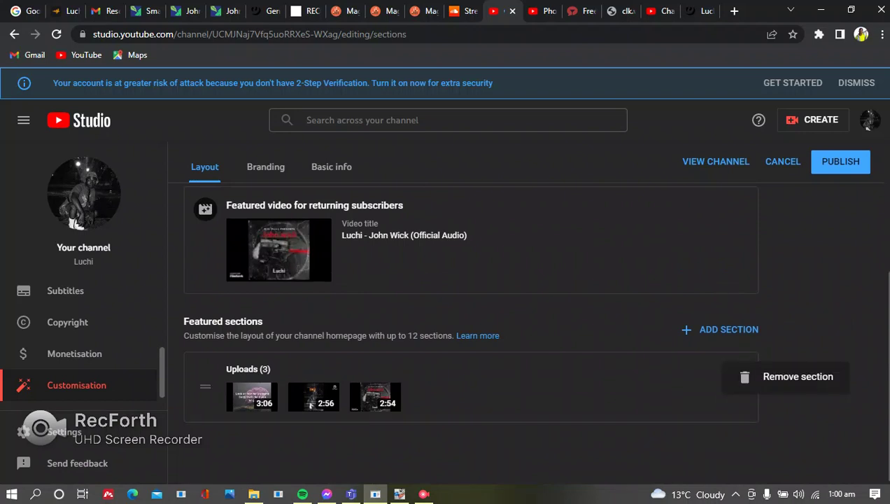
{"action": "left_click", "coordinate": [721, 374]}
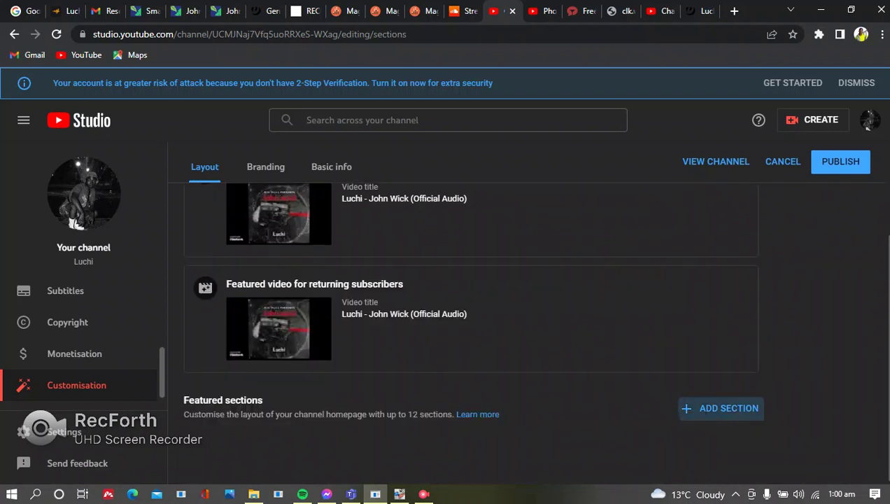
Add a Single playlist section featuring Official Audios and publish the layout.
{"action": "left_click", "coordinate": [721, 408]}
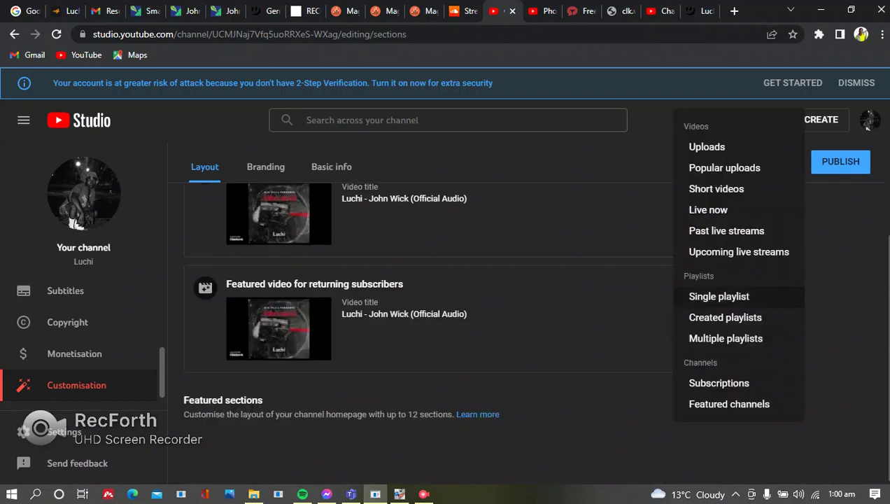
{"action": "left_click", "coordinate": [719, 296]}
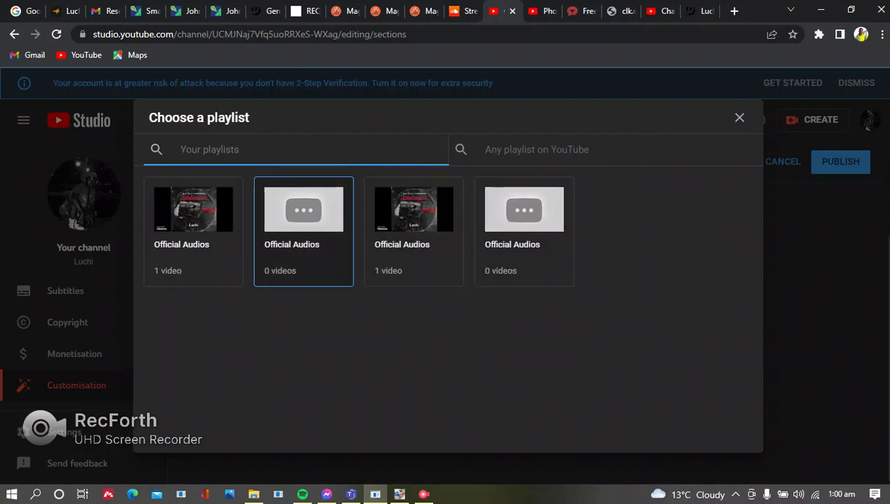
{"action": "left_click", "coordinate": [193, 231]}
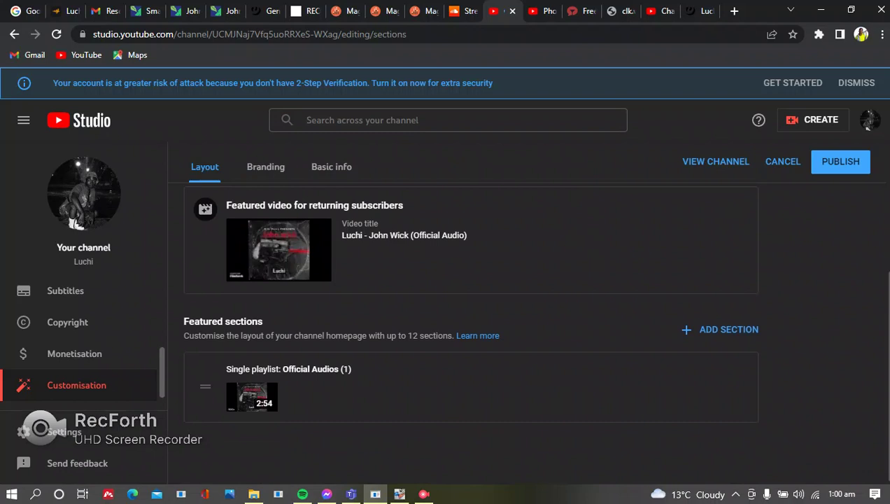
{"action": "scroll", "coordinate": [471, 315], "scroll_direction": "up", "scroll_amount": 2}
{"action": "left_click", "coordinate": [841, 162]}
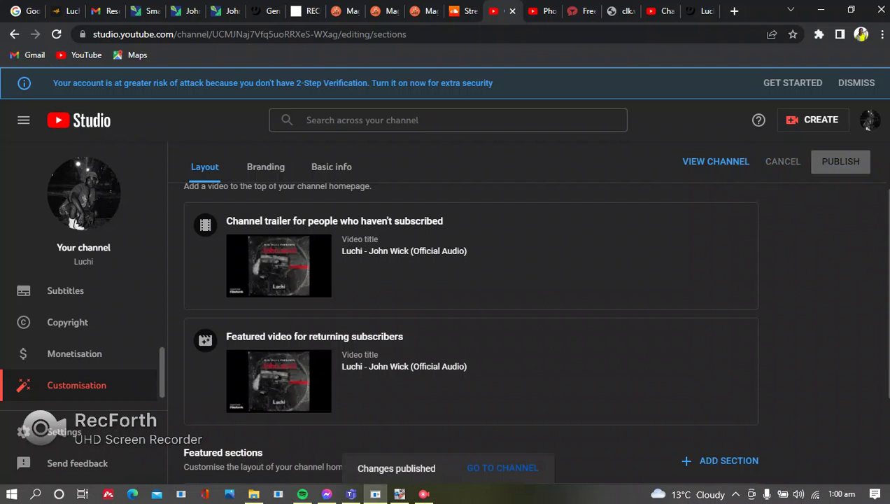
{"action": "scroll", "coordinate": [471, 315], "scroll_direction": "up", "scroll_amount": 1}
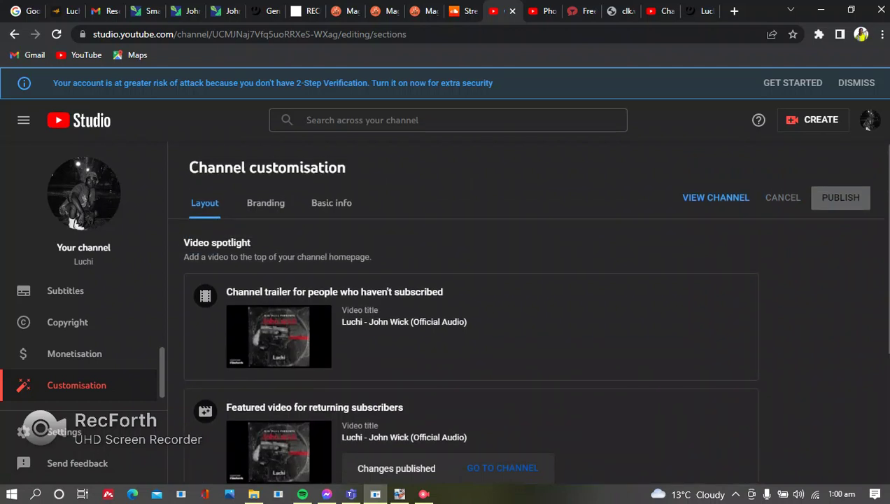
Open the channel's Basic info settings and add a new link entry.
{"action": "left_click", "coordinate": [265, 202]}
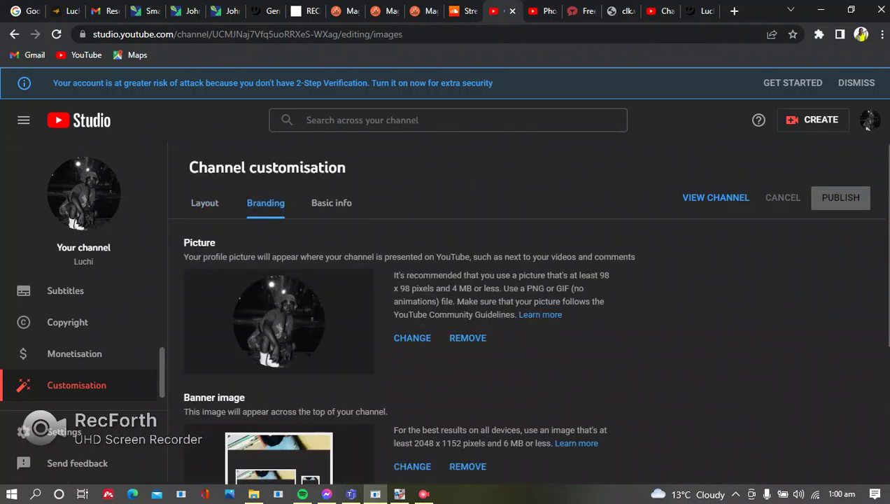
{"action": "left_click", "coordinate": [331, 203]}
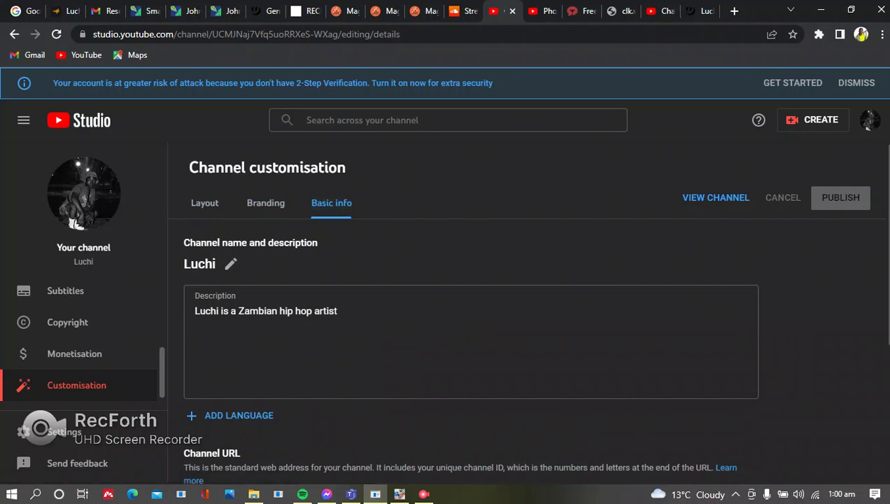
{"action": "scroll", "coordinate": [331, 203], "scroll_direction": "down", "scroll_amount": 1}
{"action": "scroll", "coordinate": [470, 329], "scroll_direction": "down", "scroll_amount": 3}
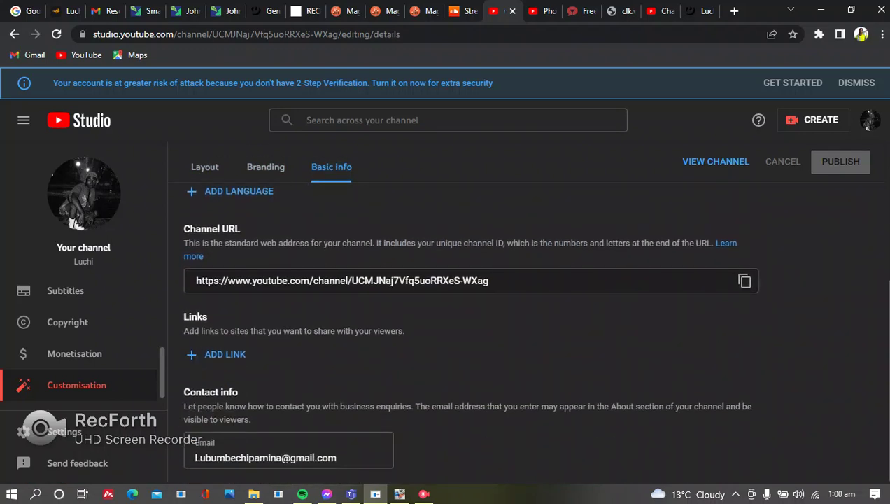
{"action": "left_click", "coordinate": [224, 354]}
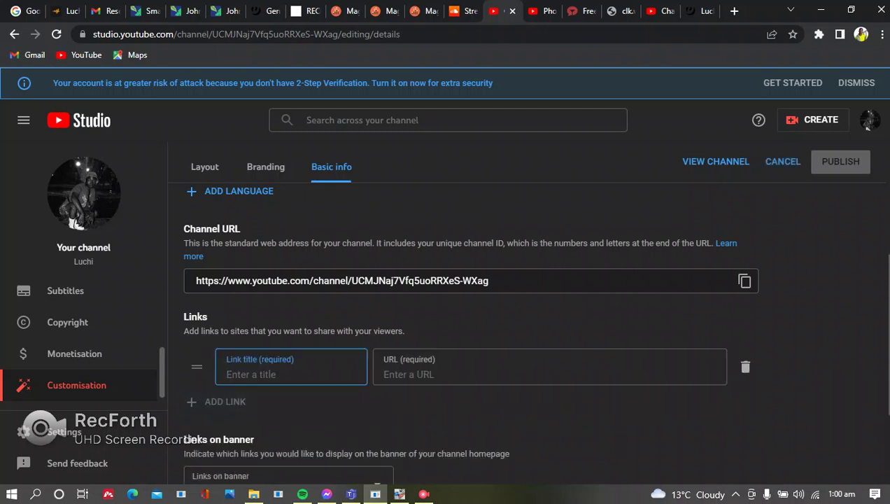
Copy the SoundCloud profile URL and paste it into the new link's URL field.
{"action": "left_click", "coordinate": [383, 374]}
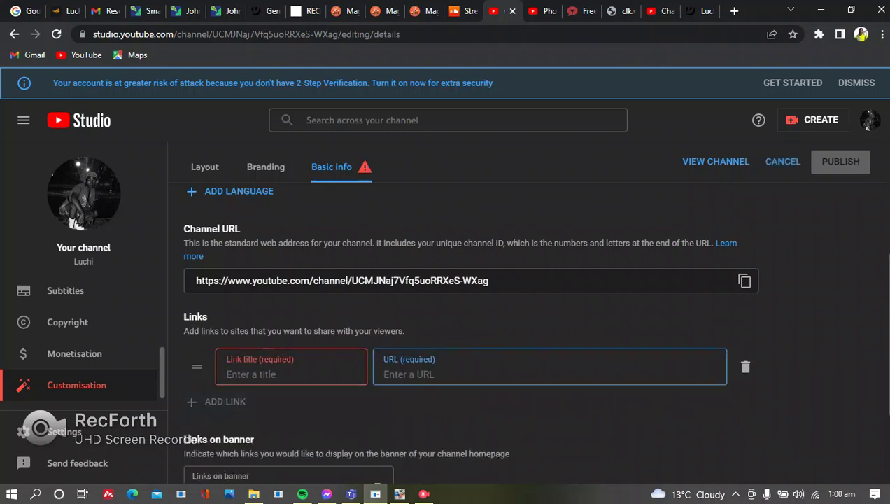
{"action": "left_click", "coordinate": [465, 10]}
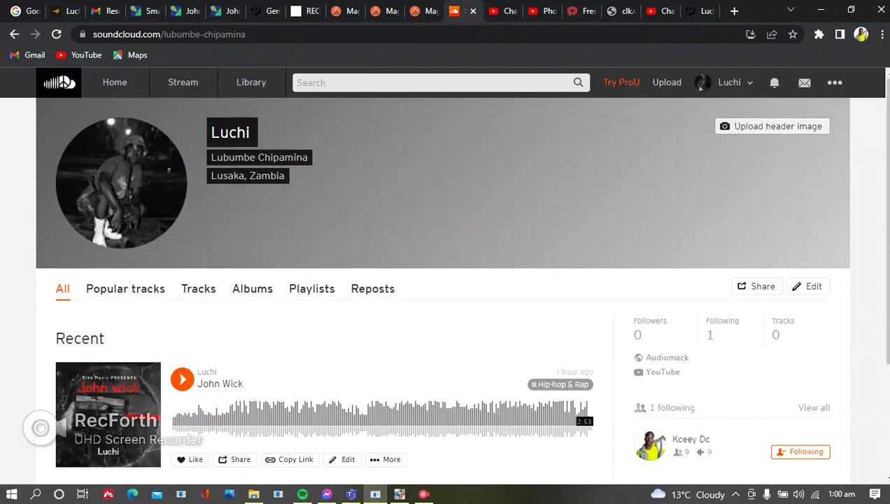
{"action": "right_click", "coordinate": [218, 35]}
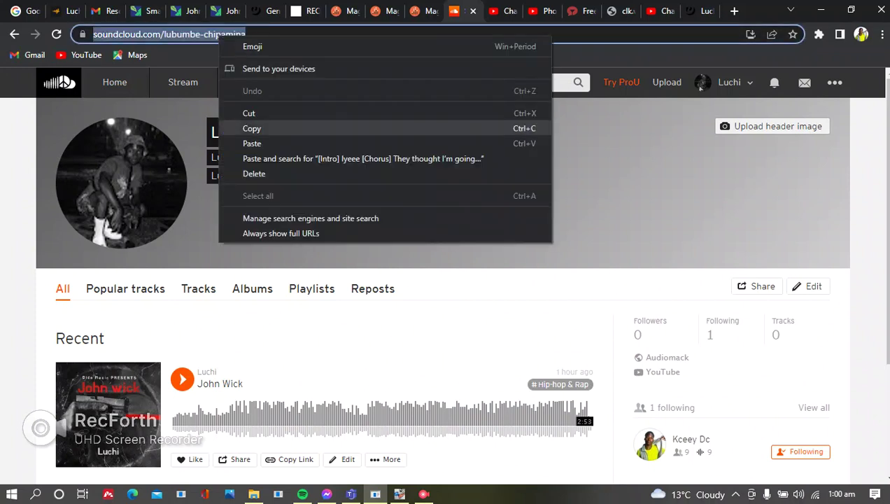
{"action": "left_click", "coordinate": [252, 128]}
{"action": "left_click", "coordinate": [497, 11]}
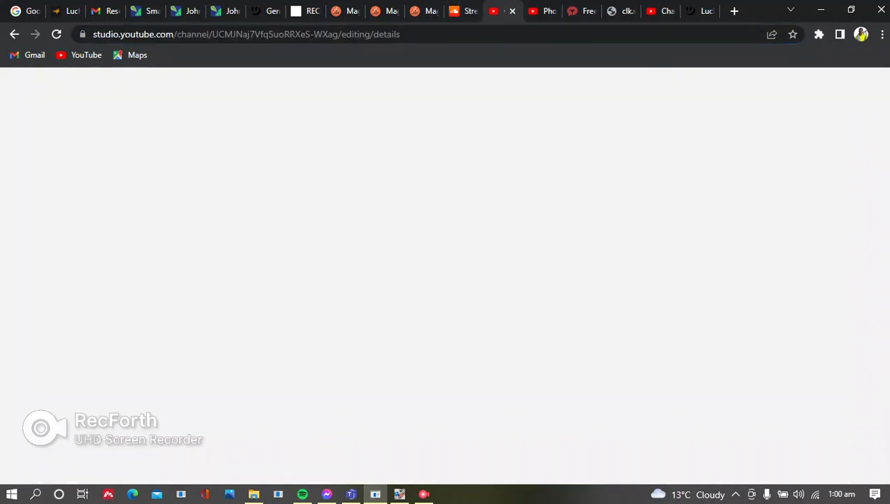
{"action": "right_click", "coordinate": [417, 375]}
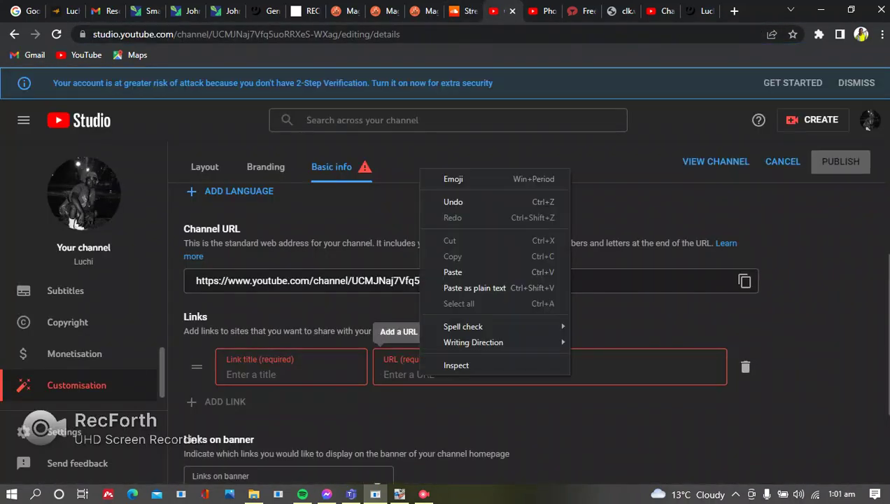
{"action": "left_click", "coordinate": [455, 271]}
Title the link 'SoundCloud' and start a second empty link row.
{"action": "left_click", "coordinate": [252, 374]}
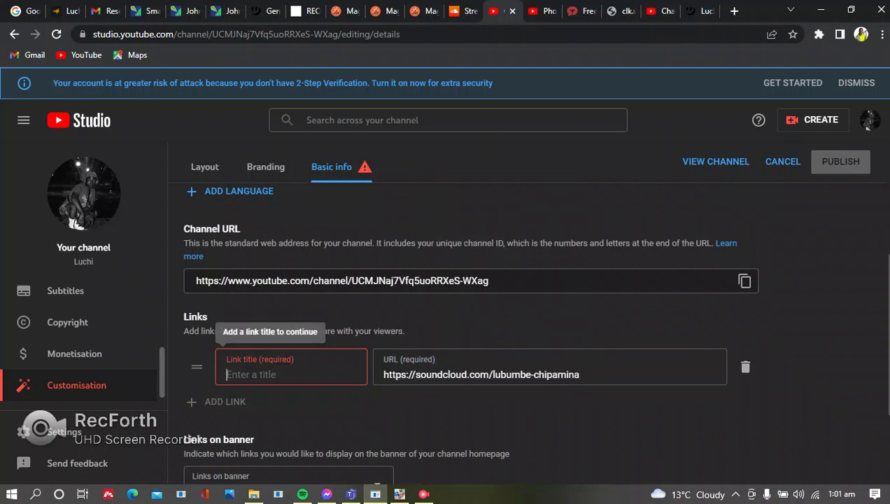
{"action": "type", "text": "S"}
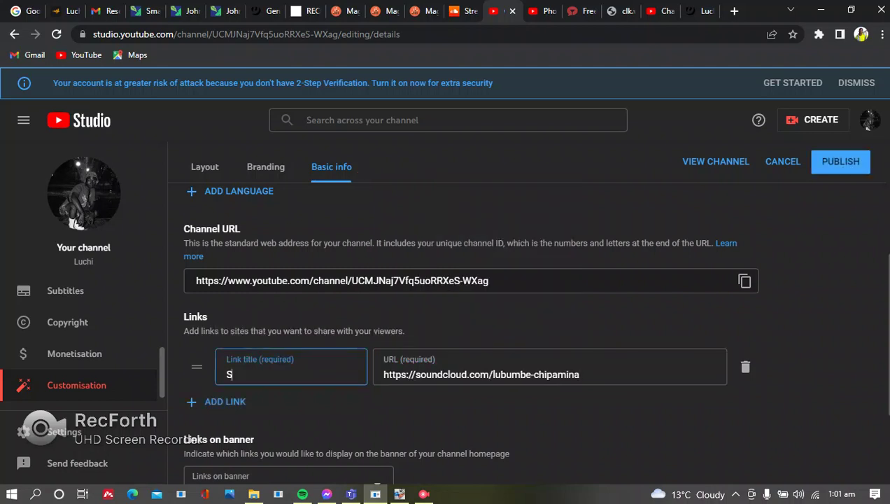
{"action": "type", "text": "oundCloud"}
{"action": "key", "text": "Return"}
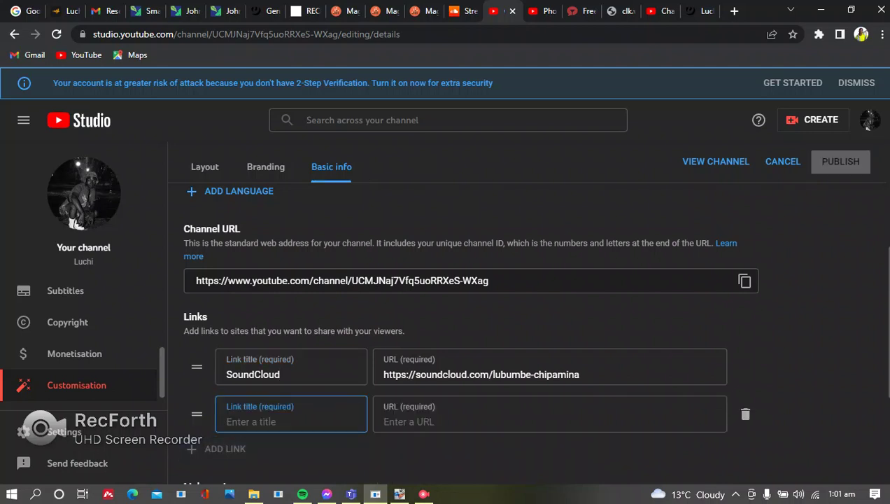
{"action": "left_click", "coordinate": [66, 10]}
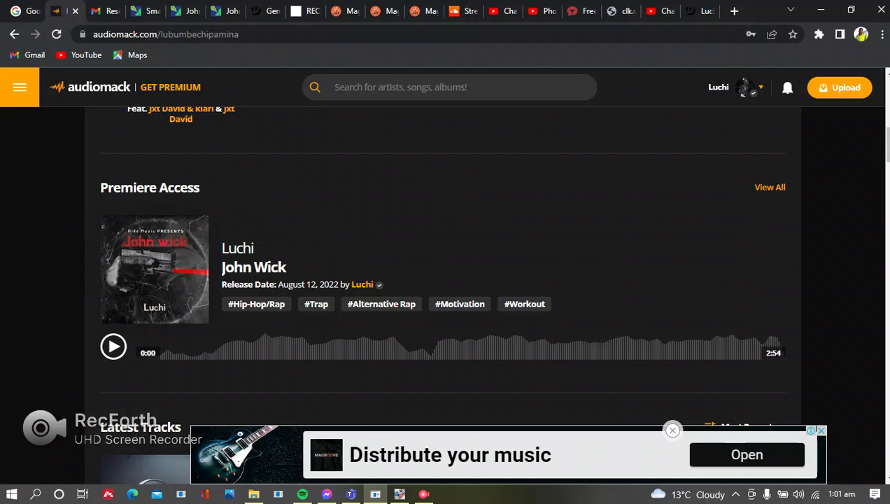
Copy the Audiomack page URL and paste it into the second link's URL field.
{"action": "left_click", "coordinate": [747, 87]}
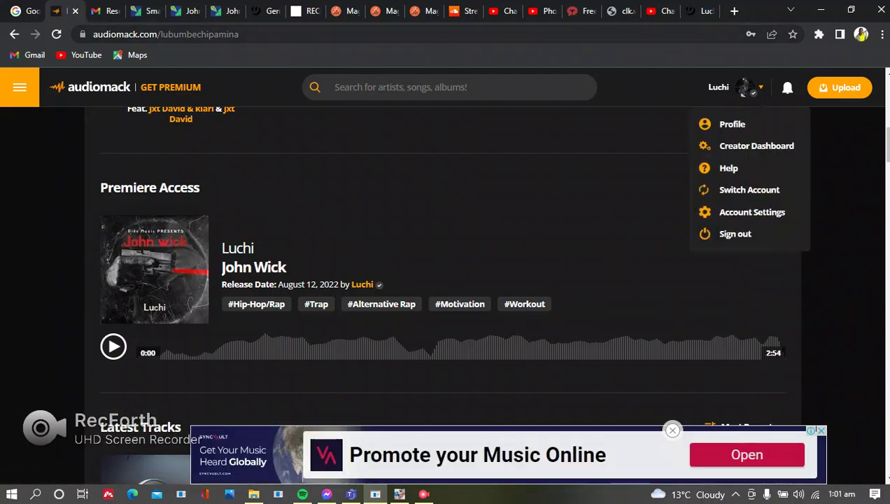
{"action": "right_click", "coordinate": [217, 34]}
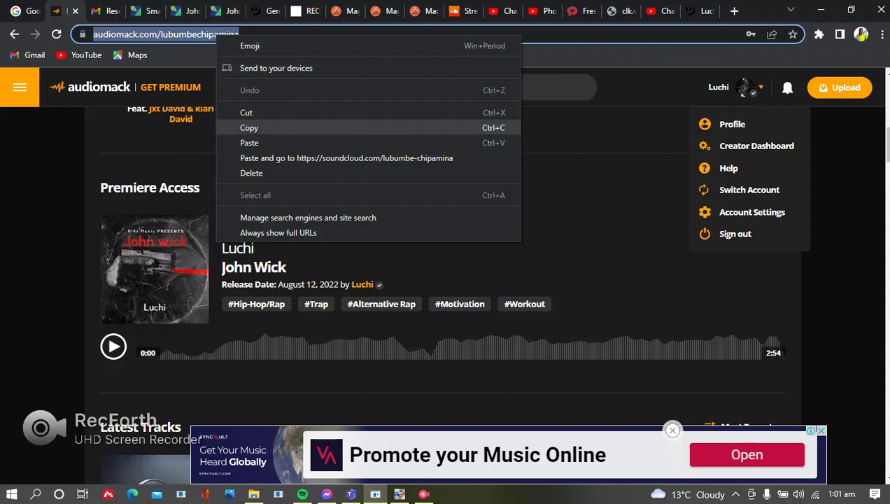
{"action": "left_click", "coordinate": [249, 127]}
{"action": "left_click", "coordinate": [655, 10]}
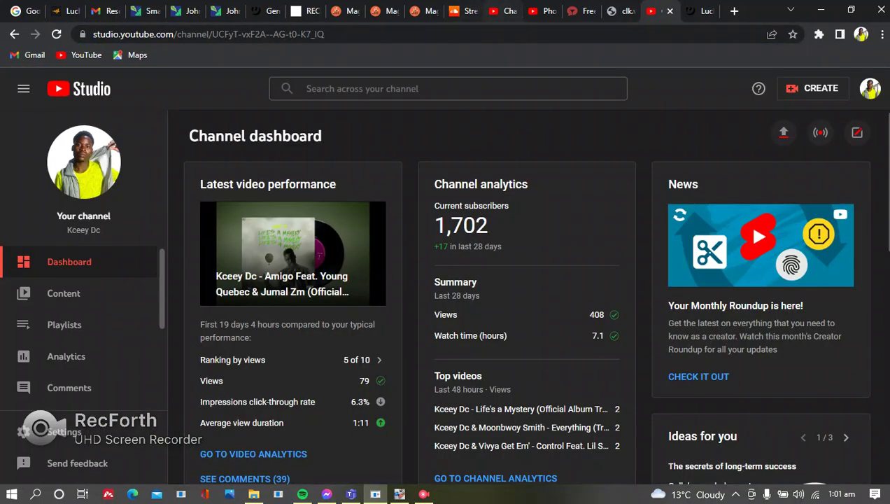
{"action": "left_click", "coordinate": [497, 10]}
{"action": "left_click", "coordinate": [434, 420]}
{"action": "right_click", "coordinate": [434, 420]}
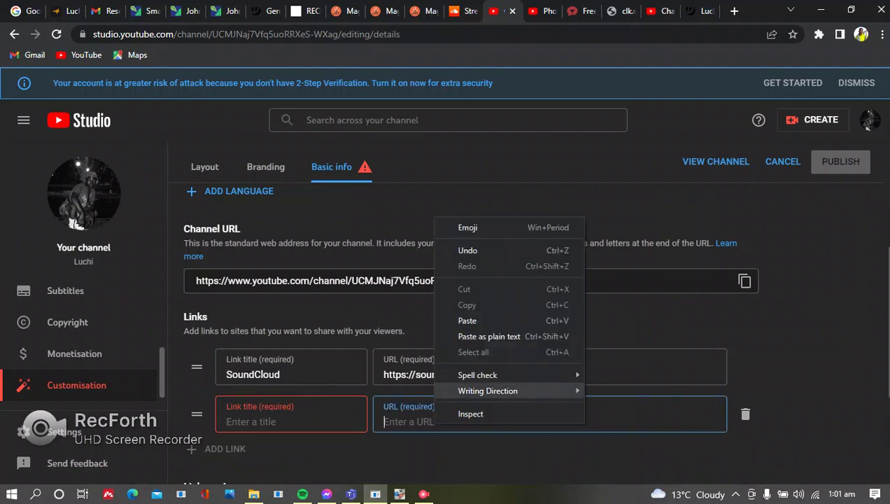
{"action": "left_click", "coordinate": [468, 320]}
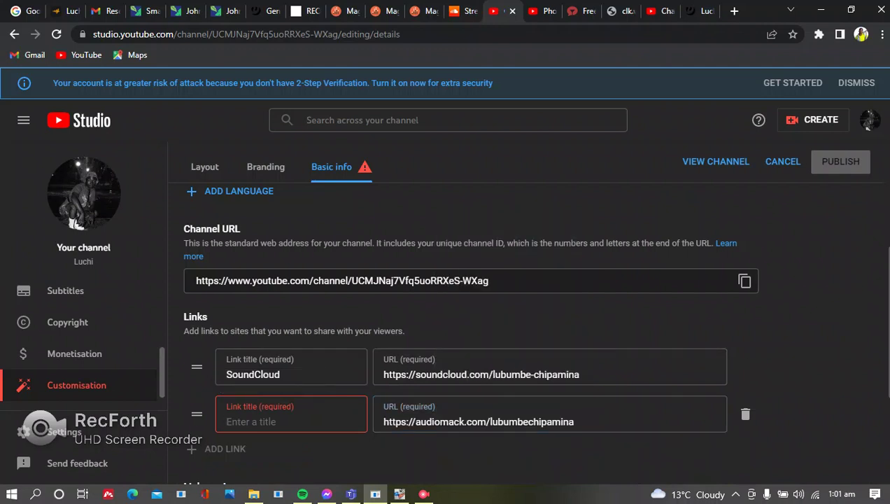
Title the second link 'Audiomack' and publish the updated channel links.
{"action": "left_click", "coordinate": [270, 421]}
{"action": "type", "text": "A"}
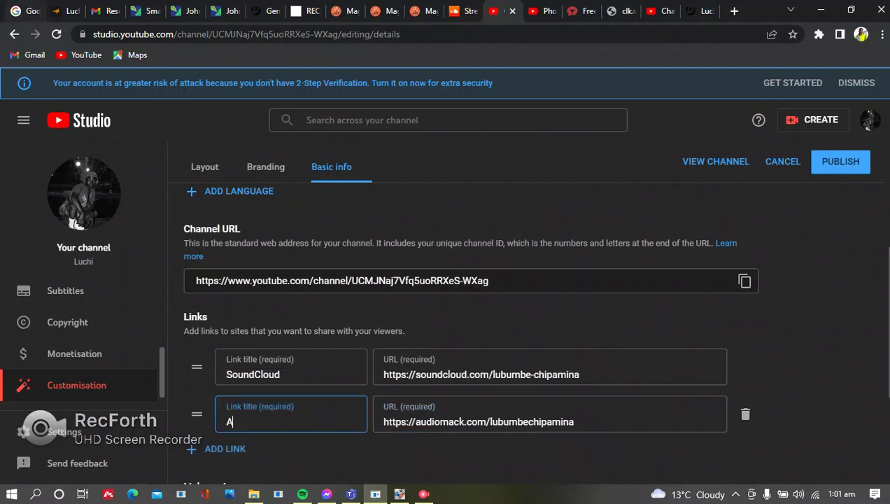
{"action": "type", "text": "udiomack"}
{"action": "scroll", "coordinate": [468, 329], "scroll_direction": "down", "scroll_amount": 3}
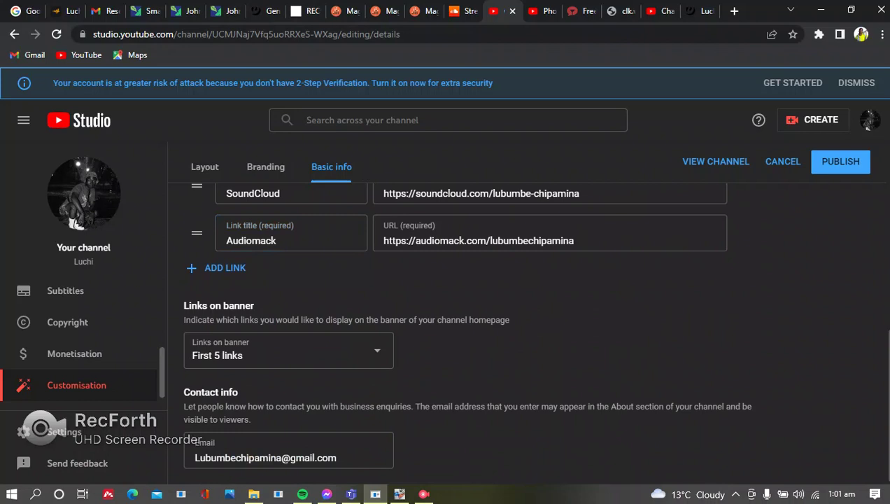
{"action": "left_click", "coordinate": [832, 161]}
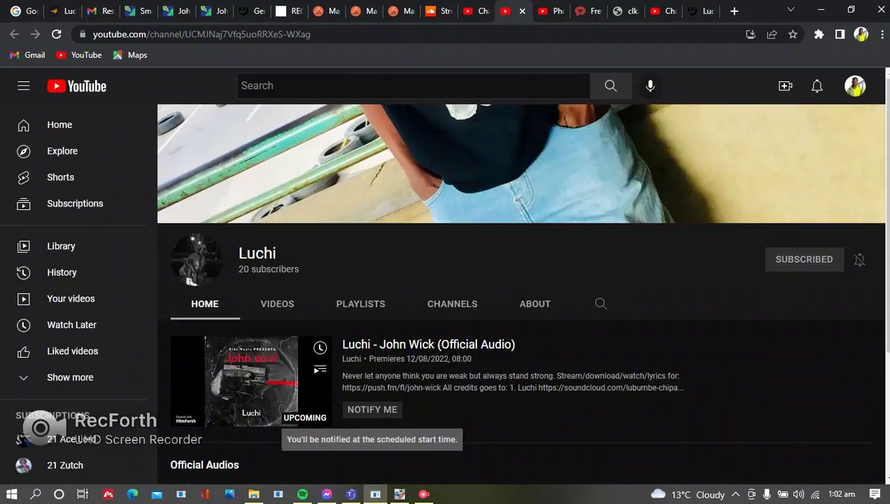
Check the upcoming John Wick premiere, then view the channel's About description and stats.
{"action": "scroll", "coordinate": [252, 381], "scroll_direction": "down", "scroll_amount": 2}
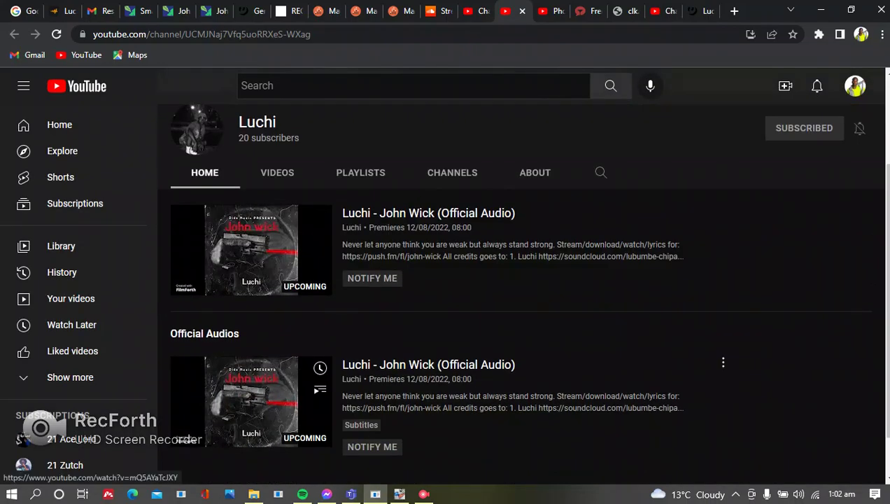
{"action": "scroll", "coordinate": [252, 382], "scroll_direction": "up", "scroll_amount": 2}
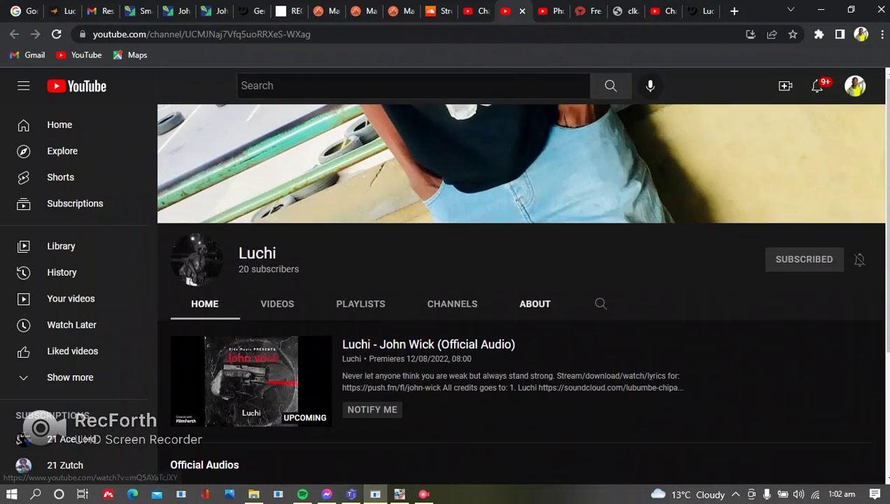
{"action": "left_click", "coordinate": [535, 303]}
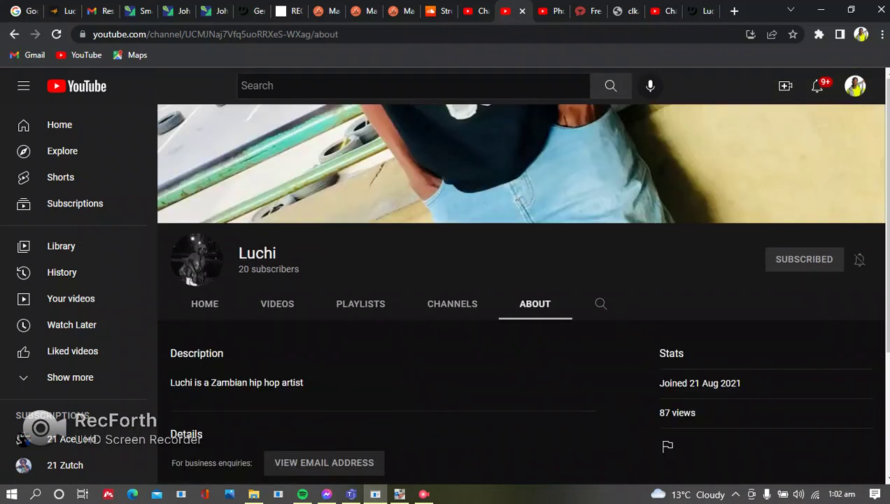
{"action": "scroll", "coordinate": [521, 280], "scroll_direction": "down", "scroll_amount": 2}
{"action": "scroll", "coordinate": [521, 280], "scroll_direction": "up", "scroll_amount": 2}
{"action": "scroll", "coordinate": [520, 280], "scroll_direction": "down", "scroll_amount": 2}
{"action": "scroll", "coordinate": [521, 280], "scroll_direction": "up", "scroll_amount": 2}
{"action": "mouse_move", "coordinate": [424, 495]}
{"action": "mouse_move", "coordinate": [424, 455]}
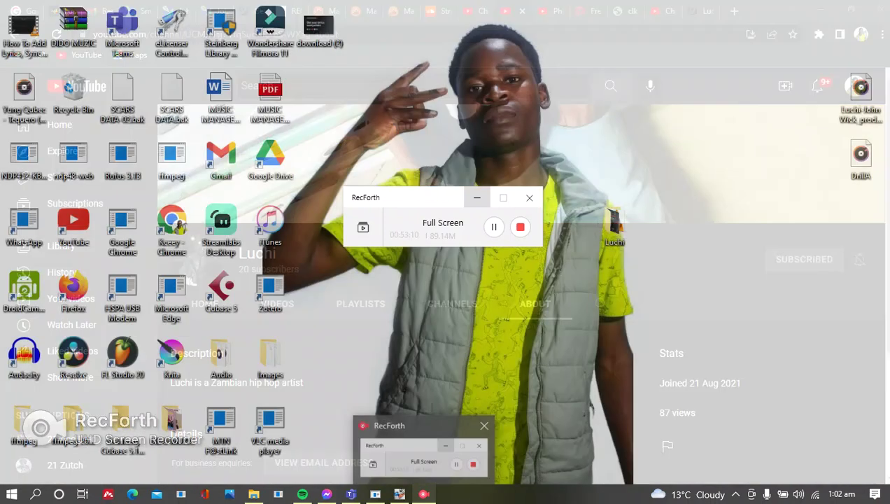